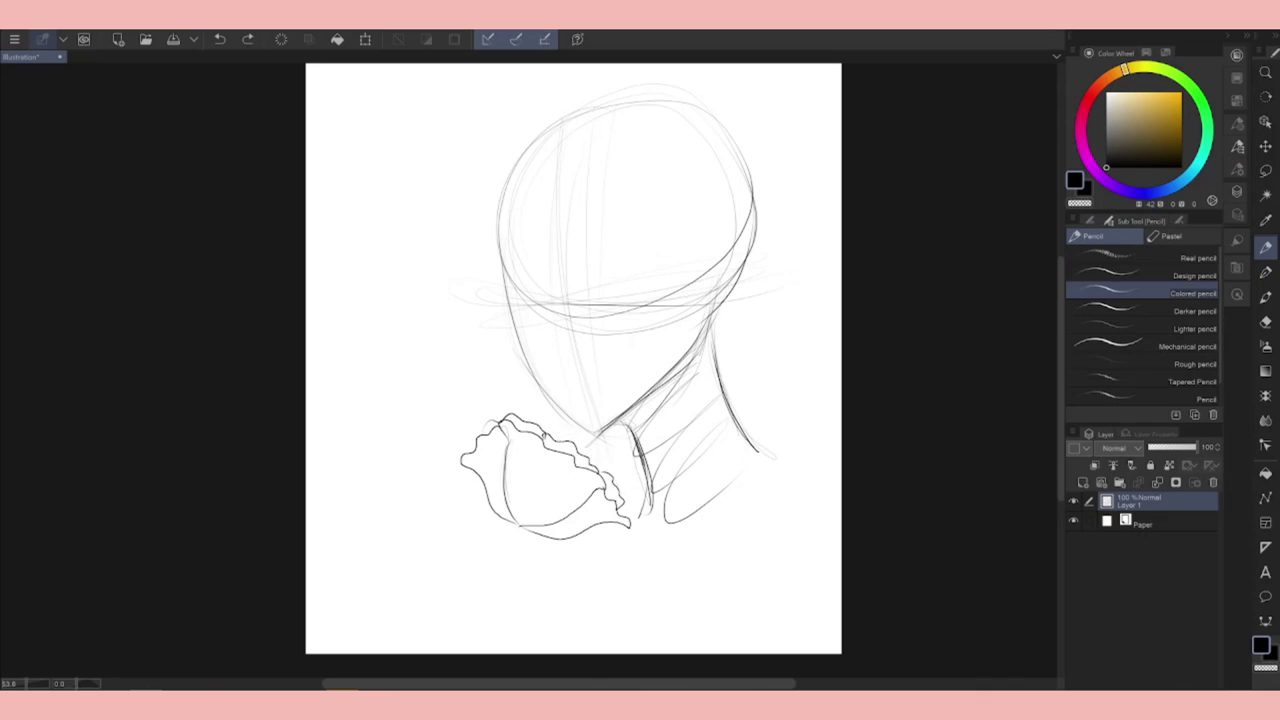
Add an outer ruffled edge along the flower's rim, then rework its base and side petal contour.
mouse_move(458, 450)
left_mouse_down()
mouse_move(512, 418)
mouse_move(540, 434)
left_mouse_up()
key("ctrl+z")
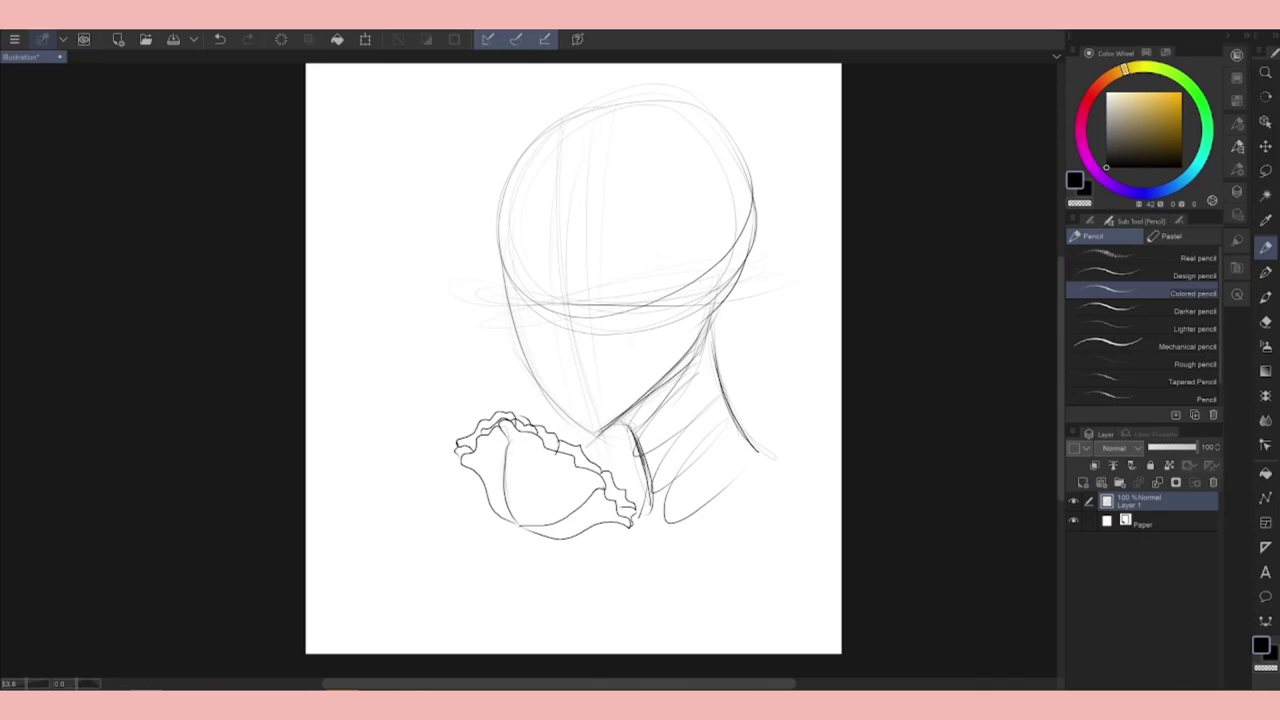
left_click_drag(512, 534, 409, 640)
left_click_drag(526, 530, 630, 546)
key("e")
left_click_drag(490, 410, 470, 510)
key("p")
left_click_drag(500, 420, 515, 525)
Lasso the flower and transform it, moving it up and rotating it beside the chin.
key("m")
mouse_move(640, 430)
left_mouse_down()
mouse_move(597, 594)
mouse_move(560, 556)
left_mouse_up()
key("ctrl+t")
key("Return")
Sketch the flower's stem running down to the canvas corner, with a rough hand and fingers holding it.
left_click_drag(474, 498, 381, 612)
left_click_drag(472, 494, 366, 640)
left_click_drag(386, 536, 305, 600)
key("ctrl+z")
mouse_move(432, 524)
left_mouse_down()
mouse_move(327, 577)
mouse_move(392, 556)
left_mouse_up()
mouse_move(400, 548)
left_mouse_down()
mouse_move(328, 604)
mouse_move(336, 626)
left_mouse_up()
mouse_move(420, 560)
left_mouse_down()
mouse_move(426, 623)
mouse_move(410, 650)
left_mouse_up()
key("ctrl+z")
left_click_drag(420, 585, 412, 655)
left_click_drag(370, 575, 335, 630)
left_click_drag(445, 532, 352, 576)
mouse_move(395, 572)
left_mouse_down()
mouse_move(370, 580)
mouse_move(402, 586)
left_mouse_up()
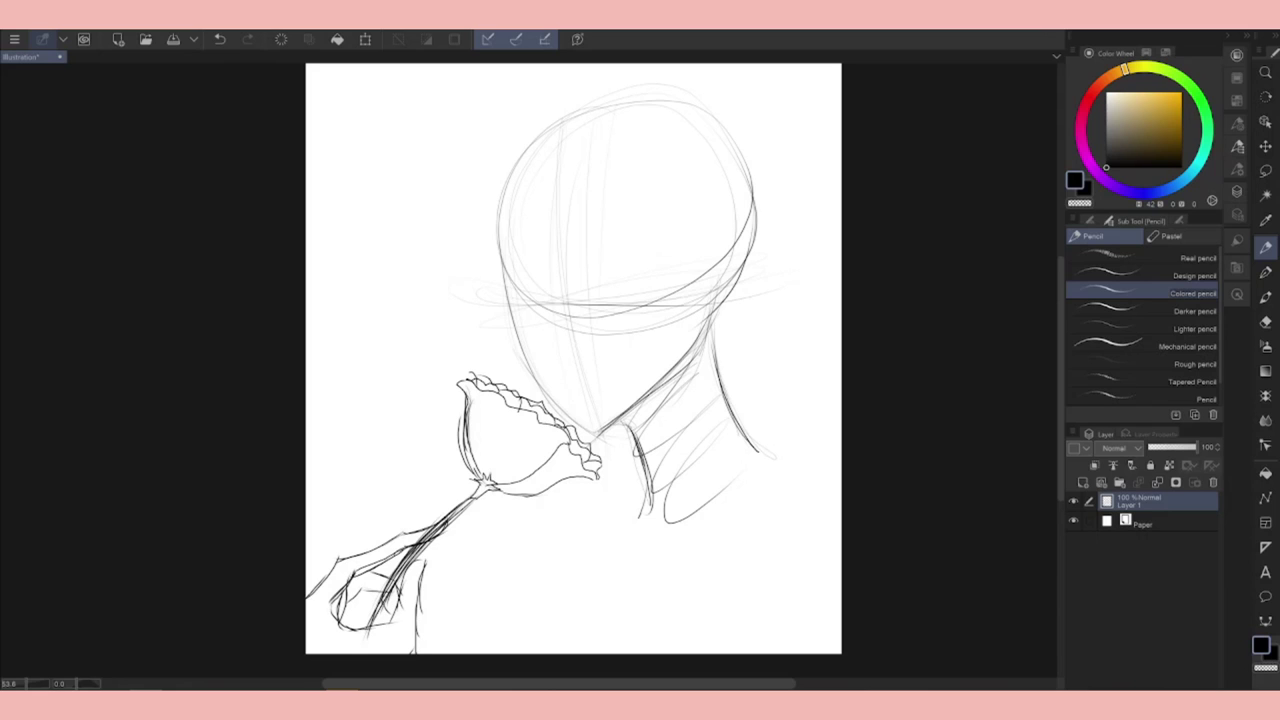
Rework the stem as a narrow double line and redraw the wrist and fingers gripping it.
key("ctrl+z")
key("ctrl+z")
mouse_move(502, 494)
left_mouse_down()
mouse_move(456, 534)
mouse_move(356, 576)
left_mouse_up()
left_click_drag(470, 504, 428, 554)
key("ctrl+z")
left_click_drag(482, 494, 426, 550)
left_click_drag(402, 572, 382, 596)
left_click_drag(430, 558, 336, 554)
mouse_move(348, 584)
left_mouse_down()
mouse_move(336, 602)
mouse_move(332, 568)
left_mouse_up()
left_click_drag(344, 592, 332, 630)
mouse_move(396, 602)
left_mouse_down()
mouse_move(356, 624)
mouse_move(416, 650)
left_mouse_up()
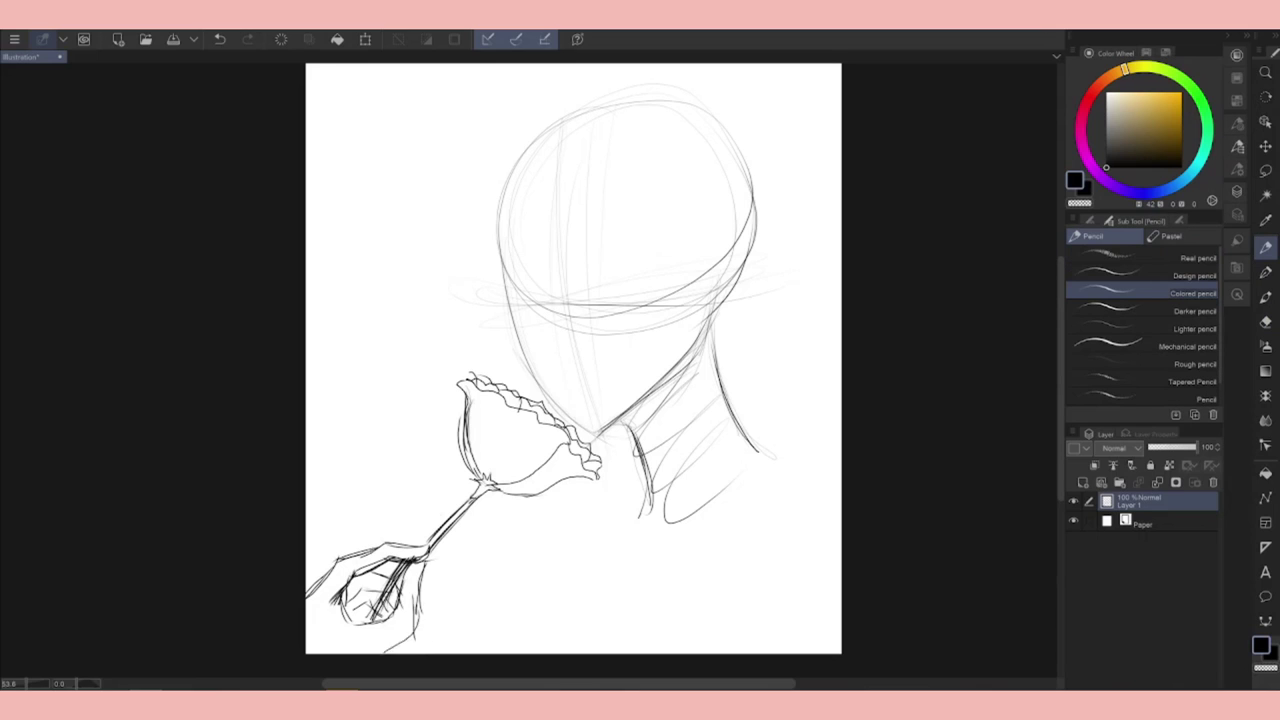
Refine the curled fingers and the outer edge of the hand with additional rough strokes.
left_click_drag(396, 606, 332, 636)
key("ctrl+z")
mouse_move(406, 576)
left_mouse_down()
mouse_move(386, 622)
mouse_move(410, 652)
left_mouse_up()
left_click_drag(390, 610, 350, 636)
Sketch the shoulder line from the neck to the canvas edge and the curved contours of the chest and arm.
mouse_move(760, 456)
left_mouse_down()
mouse_move(840, 508)
mouse_move(840, 548)
left_mouse_up()
left_click_drag(758, 552, 694, 650)
key("ctrl")
key("ctrl+z")
left_click_drag(648, 508, 548, 654)
left_click_drag(708, 640, 720, 654)
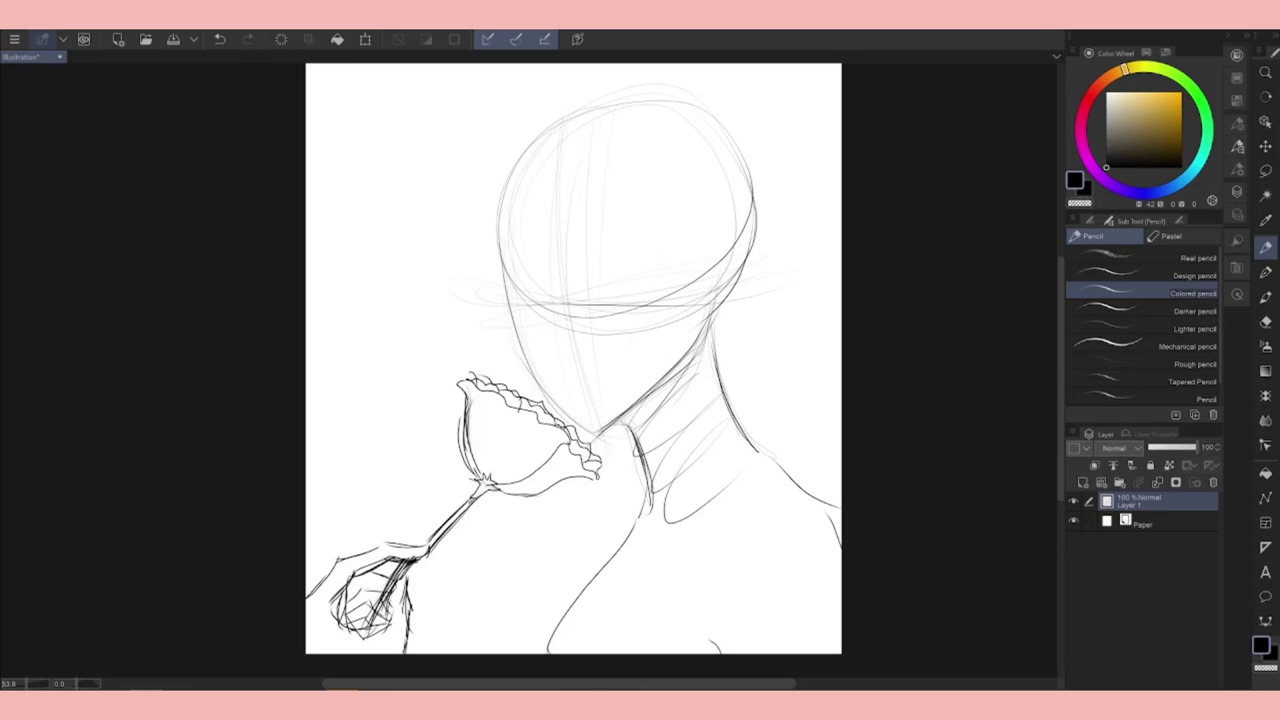
Lasso the flower head and upper stem, shrink them slightly towards the hand, and deselect.
key("m")
mouse_move(425, 460)
left_mouse_down()
mouse_move(612, 480)
mouse_move(512, 380)
left_mouse_up()
key("ctrl+t")
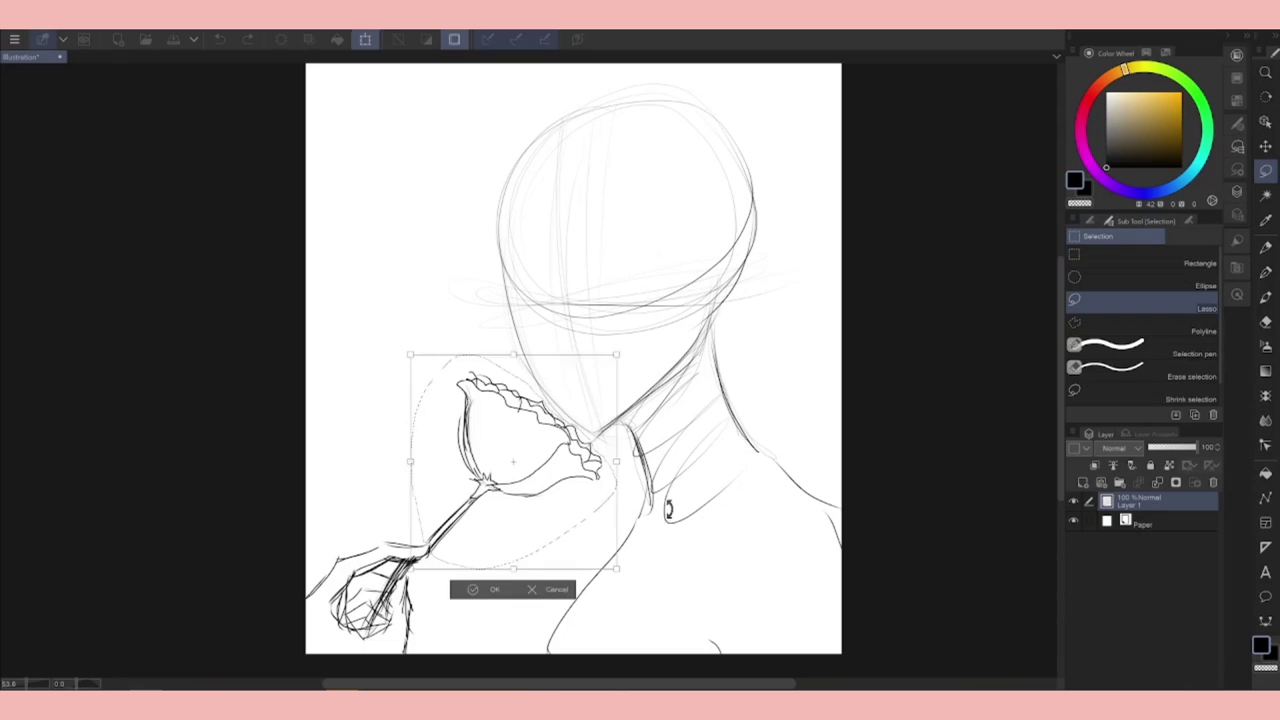
left_click_drag(530, 470, 547, 505)
key("Return")
key("ctrl+d")
key("p")
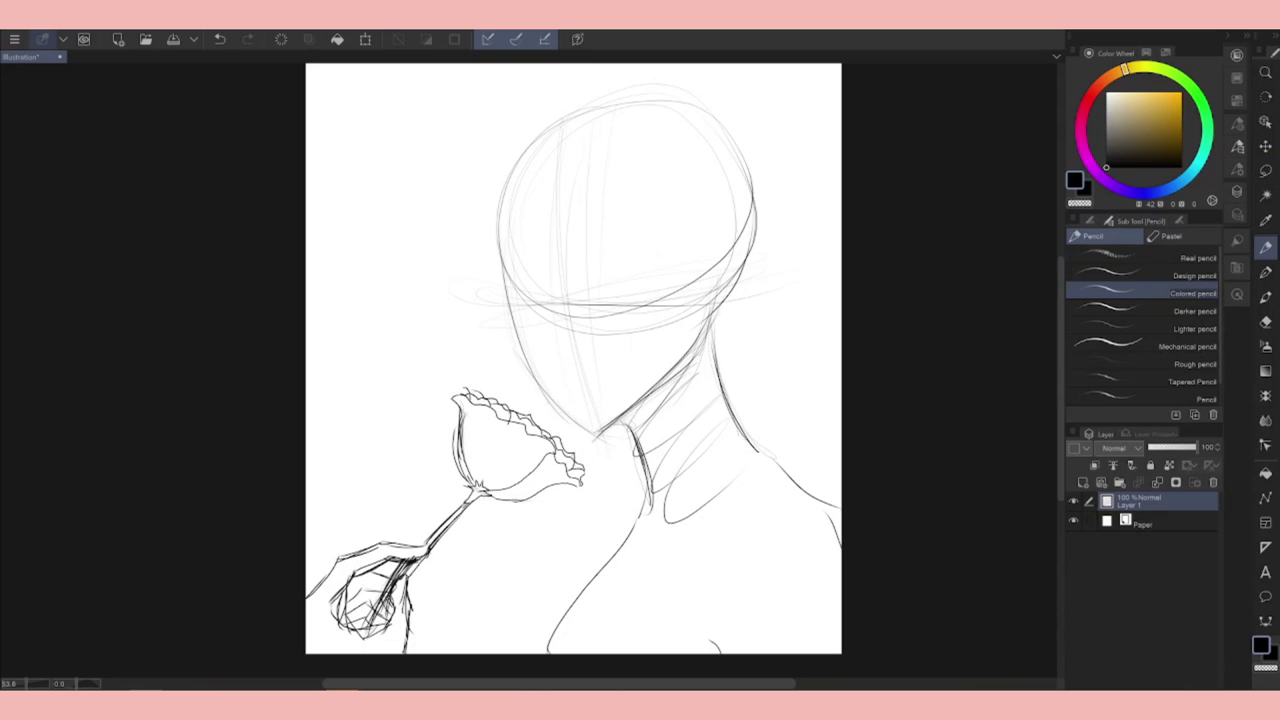
Add a new layer above the rough sketch and draw both eyes with thick upper lash lines and thin lower lids.
left_click(1088, 482)
left_click_drag(596, 299, 660, 298)
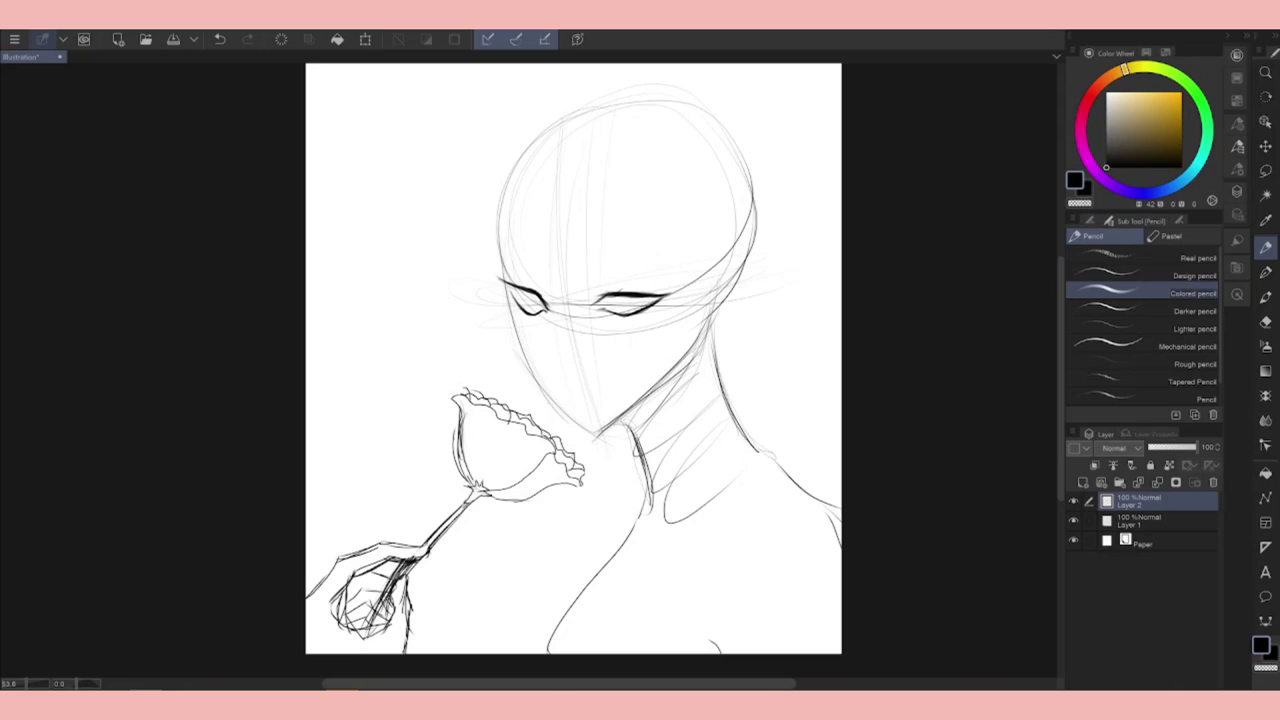
left_click_drag(604, 294, 664, 292)
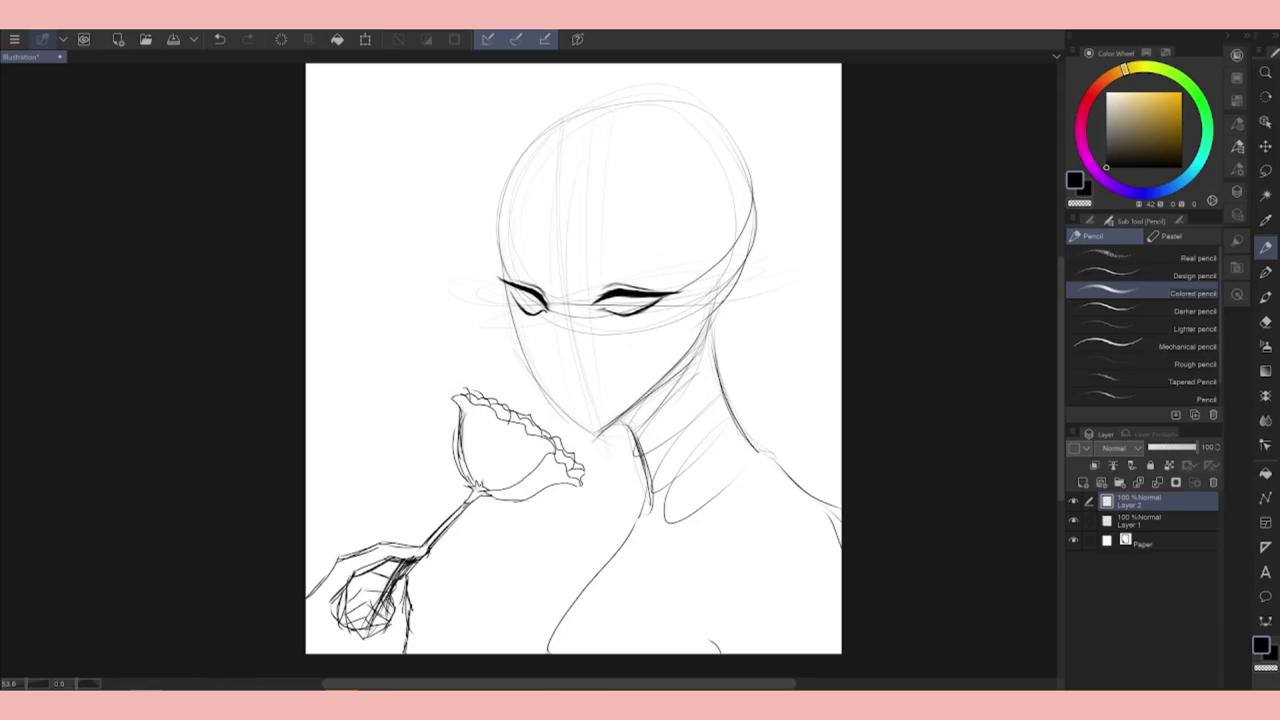
key("c")
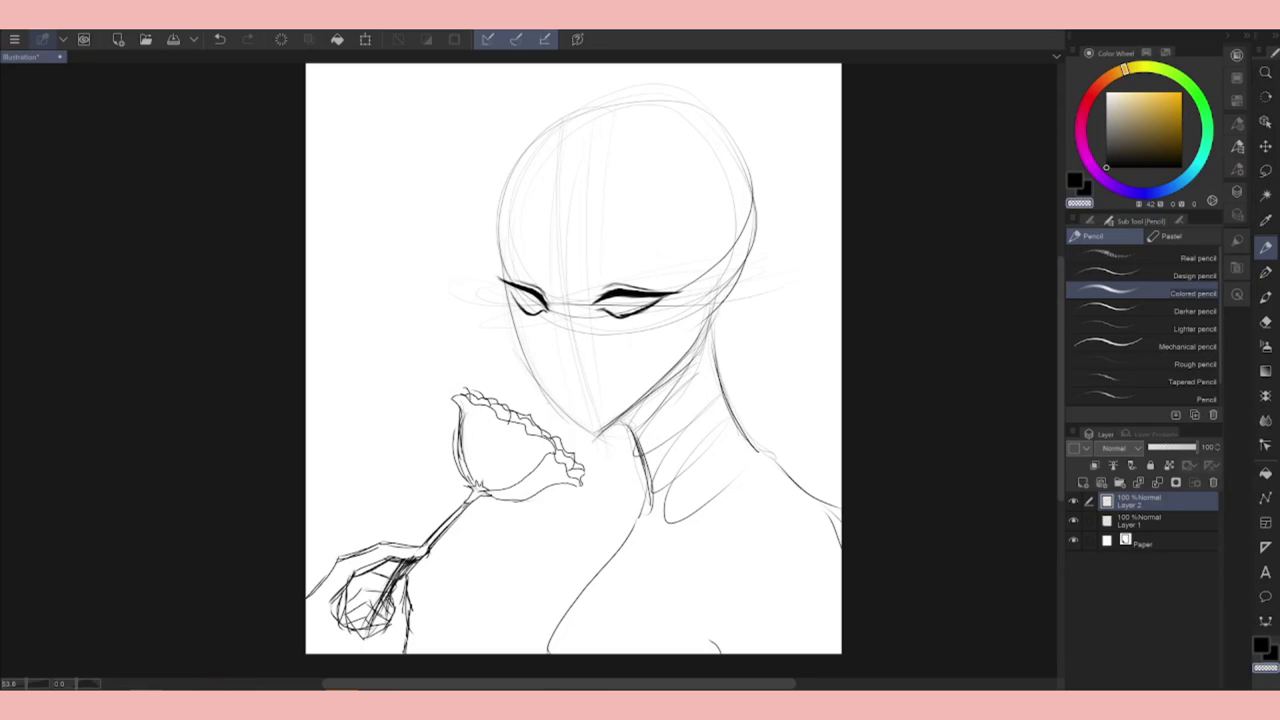
key("c")
key("ctrl+z")
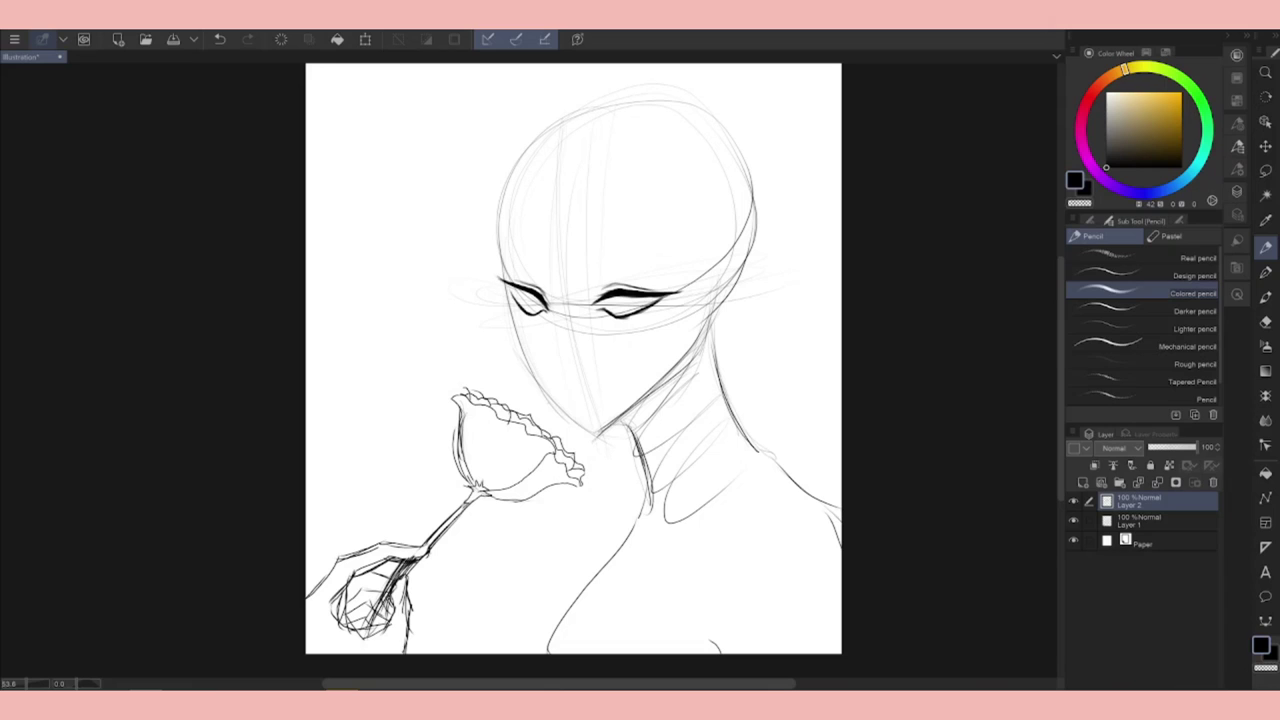
Lasso the nearer eye on Layer 2 and adjust its shape with a free transform.
key("m")
mouse_move(565, 250)
left_mouse_down()
mouse_move(663, 389)
mouse_move(586, 409)
mouse_move(690, 345)
left_mouse_up()
key("ctrl+t")
key("Return")
Add a new layer above the eyes and draw the nose, both eyebrows and the mouth.
key("ctrl+shift+n")
key("p")
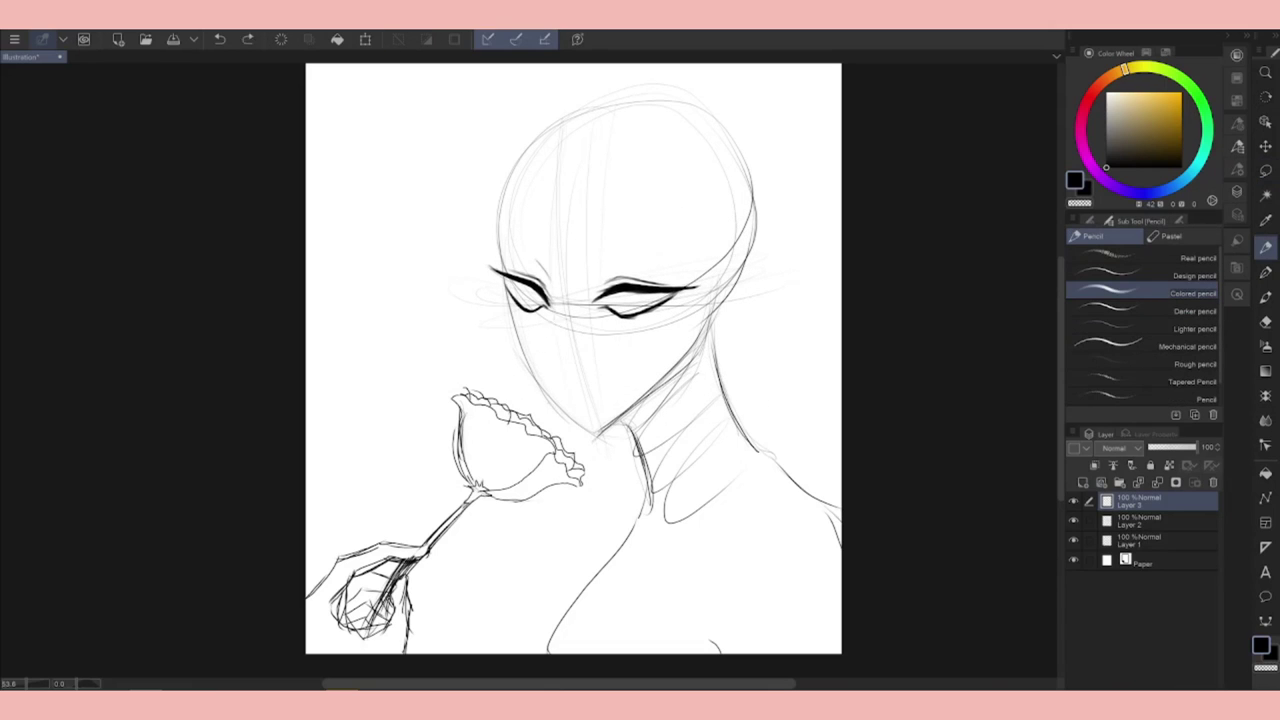
left_click_drag(553, 290, 542, 346)
mouse_move(500, 254)
left_mouse_down()
mouse_move(546, 270)
mouse_move(690, 259)
left_mouse_up()
key("ctrl+z")
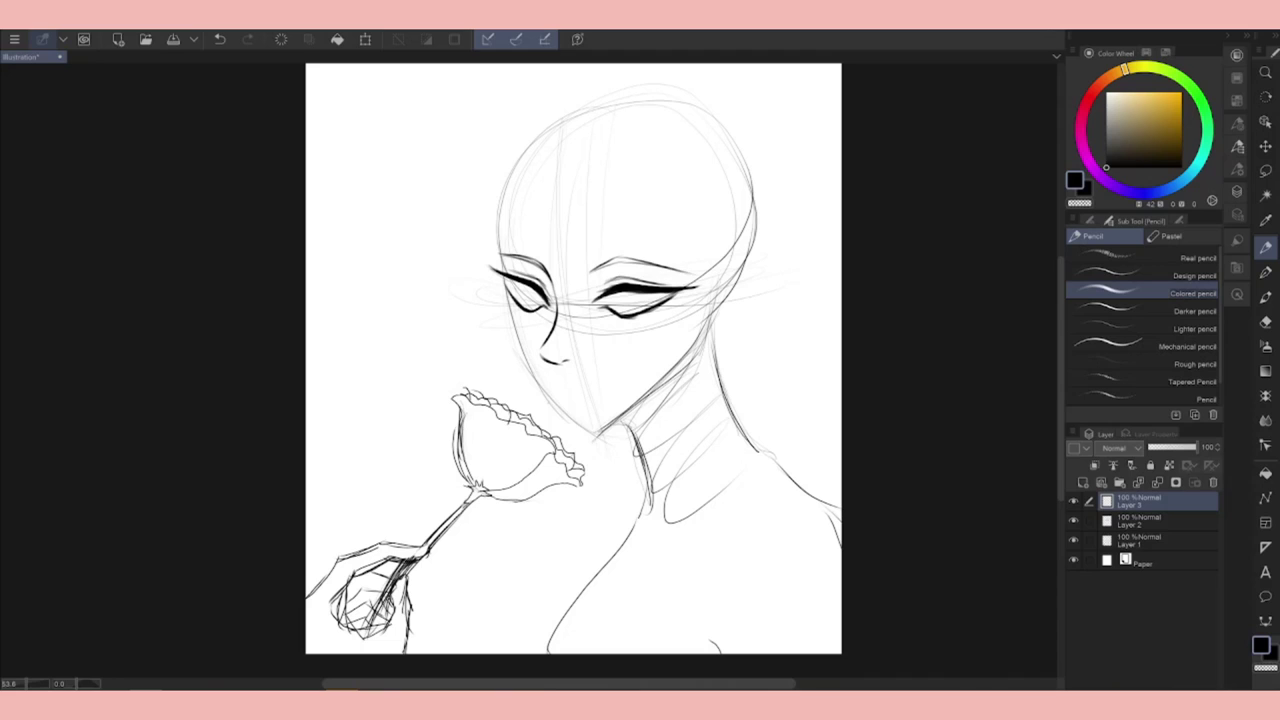
left_click_drag(550, 383, 578, 384)
Add a new layer directly above Layer 1 and draw the clean chin, cheek and forehead contour.
left_click(1140, 540)
left_click(1094, 465)
left_click_drag(562, 430, 614, 422)
mouse_move(500, 196)
left_mouse_down()
mouse_move(520, 368)
mouse_move(554, 410)
left_mouse_up()
key("ctrl+z")
key("ctrl+y")
key("ctrl+z")
key("ctrl+z")
key("ctrl+y")
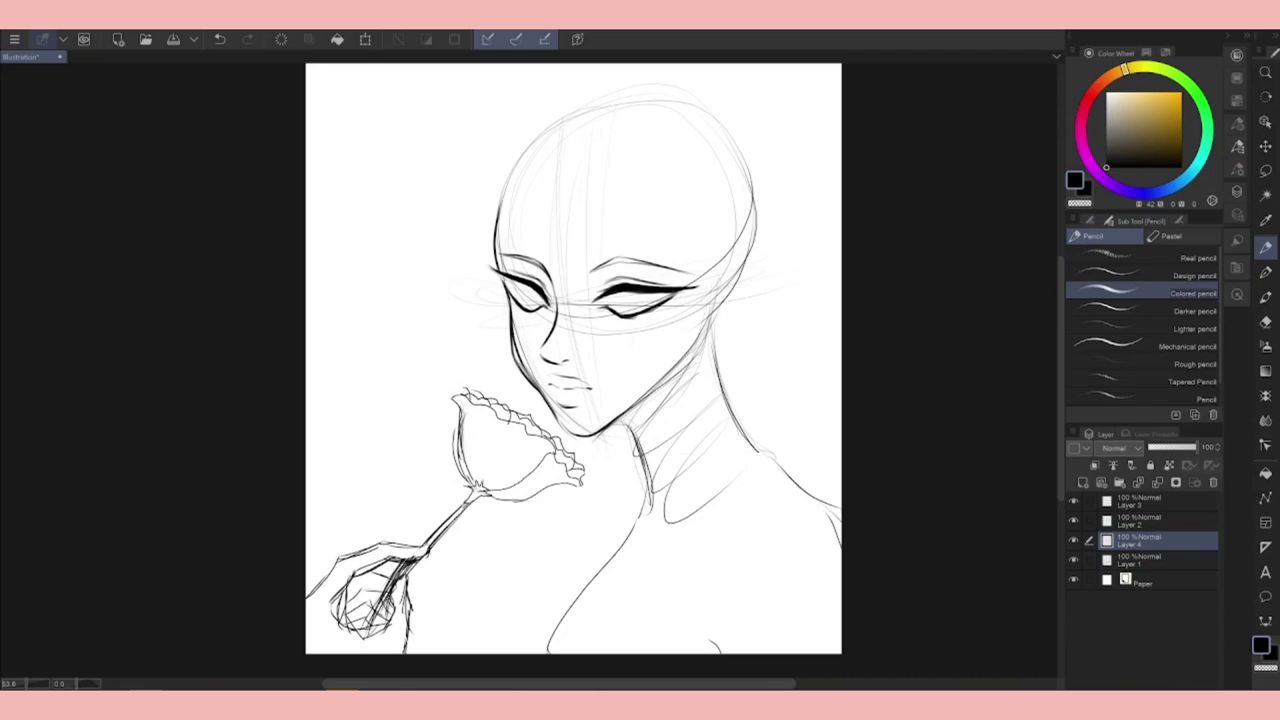
Erase the rough hand and the lower stem, keeping the flower and upper stem.
key("e")
left_click_drag(340, 610, 423, 591)
Add a new layer between Layer 2 and Layer 3 and sketch the iris of the nearer eye with the pencil.
left_click(1083, 482)
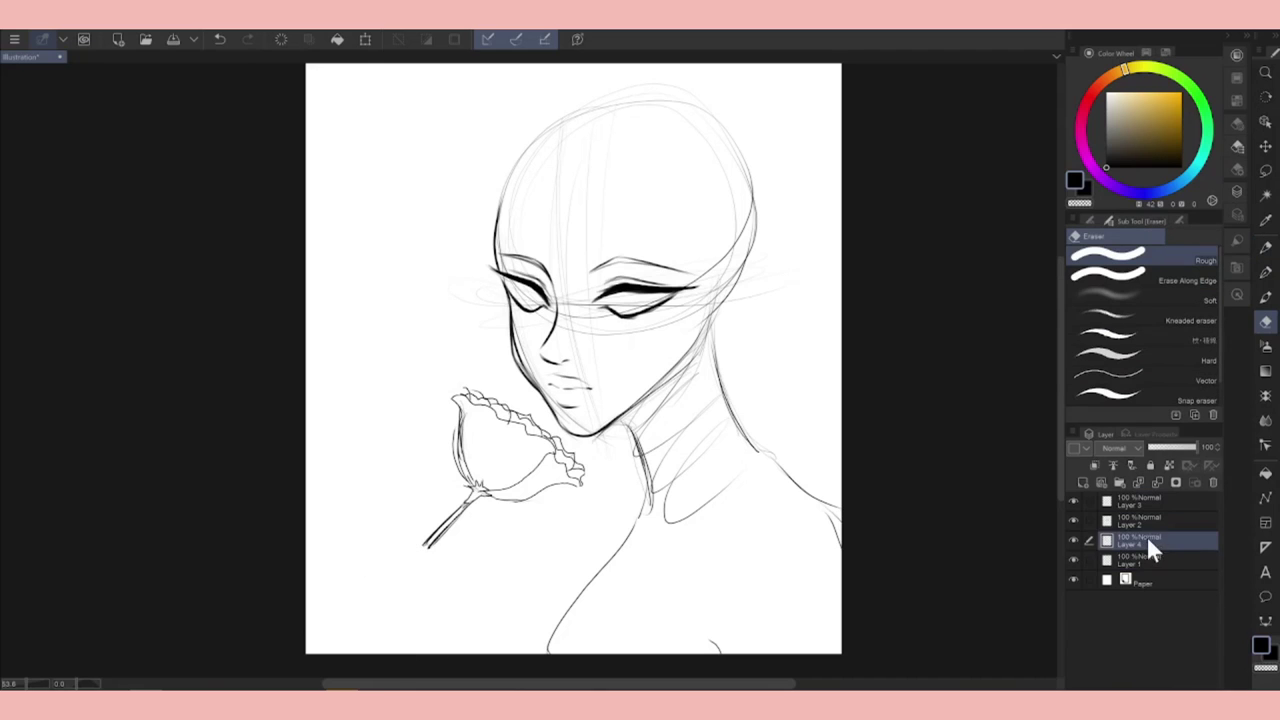
left_click_drag(1146, 537, 1146, 520)
left_click(1265, 248)
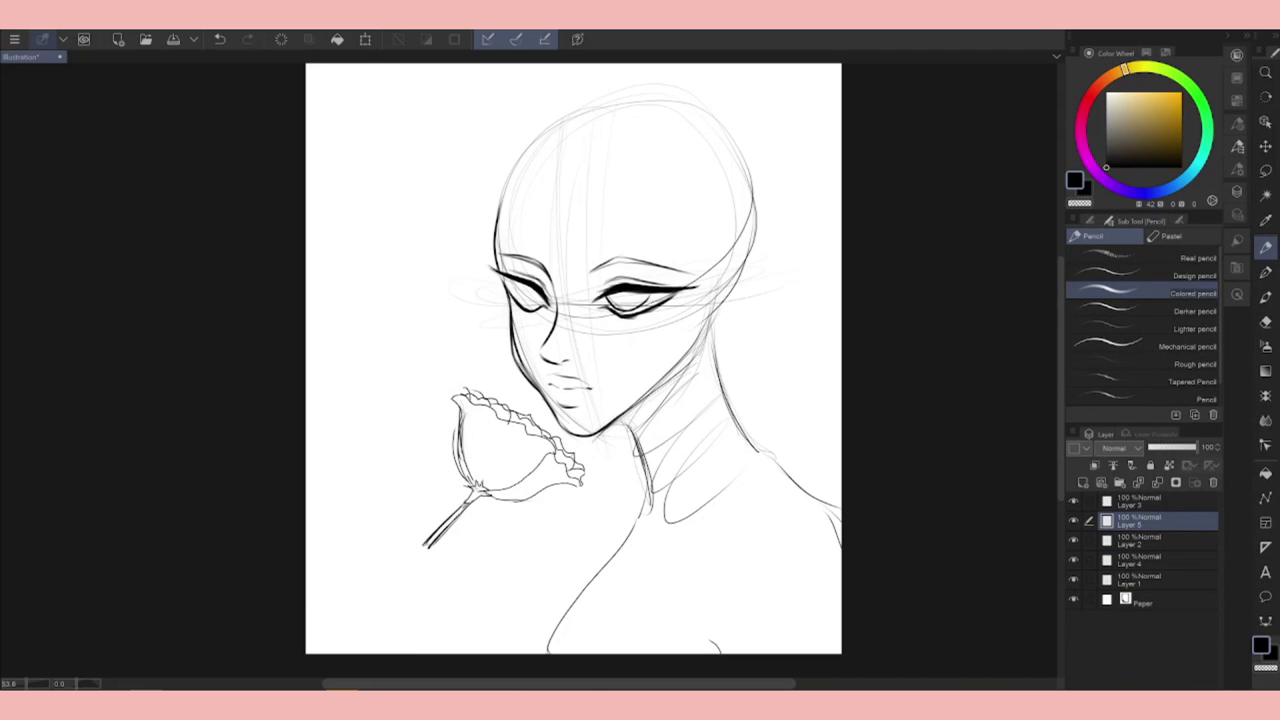
Redraw the lower stem and block in the wrist and fingers holding it on Layer 4.
left_click(1140, 580)
key("ctrl+z")
mouse_move(470, 502)
left_mouse_down()
mouse_move(408, 600)
mouse_move(402, 643)
left_mouse_up()
key("ctrl+z")
left_click(1140, 560)
mouse_move(324, 628)
left_mouse_down()
mouse_move(416, 548)
mouse_move(454, 537)
mouse_move(396, 590)
mouse_move(306, 638)
left_mouse_up()
mouse_move(400, 574)
left_mouse_down()
mouse_move(366, 644)
mouse_move(414, 602)
left_mouse_up()
mouse_move(434, 566)
left_mouse_down()
mouse_move(440, 614)
mouse_move(420, 602)
left_mouse_up()
left_click_drag(458, 578, 440, 654)
key("ctrl+z")
left_click_drag(420, 600, 412, 640)
mouse_move(426, 598)
left_mouse_down()
mouse_move(406, 654)
mouse_move(374, 654)
left_mouse_up()
Erase the misplaced finger lines and redraw the thumb and fingers curling around the stem.
key("e")
left_click_drag(450, 530, 360, 640)
key("p")
mouse_move(345, 592)
left_mouse_down()
mouse_move(428, 550)
mouse_move(360, 620)
left_mouse_up()
mouse_move(366, 620)
left_mouse_down()
mouse_move(358, 654)
mouse_move(392, 654)
left_mouse_up()
key("ctrl+z")
left_click_drag(426, 572, 410, 626)
left_click_drag(430, 570, 452, 654)
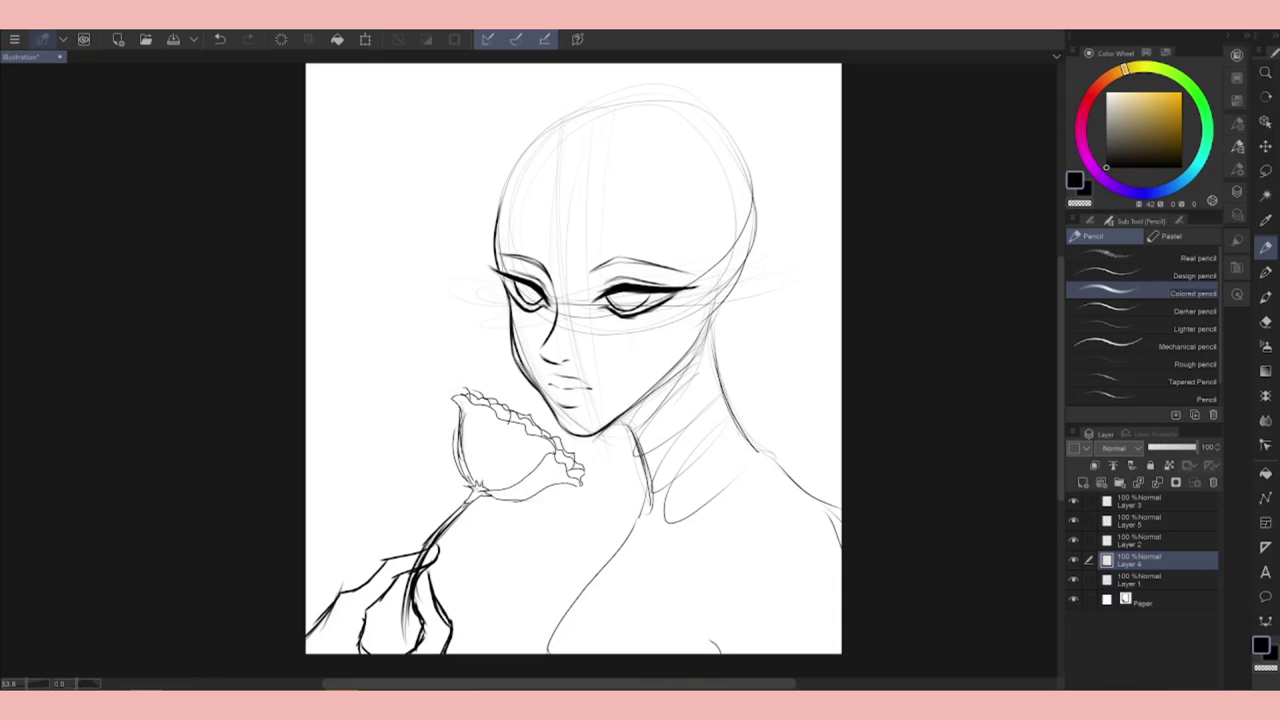
Thicken the fingertip and wrist outlines and refine the inner contours of the curled fingers.
mouse_move(398, 552)
left_mouse_down()
mouse_move(354, 588)
mouse_move(442, 546)
left_mouse_up()
left_click_drag(352, 588, 310, 654)
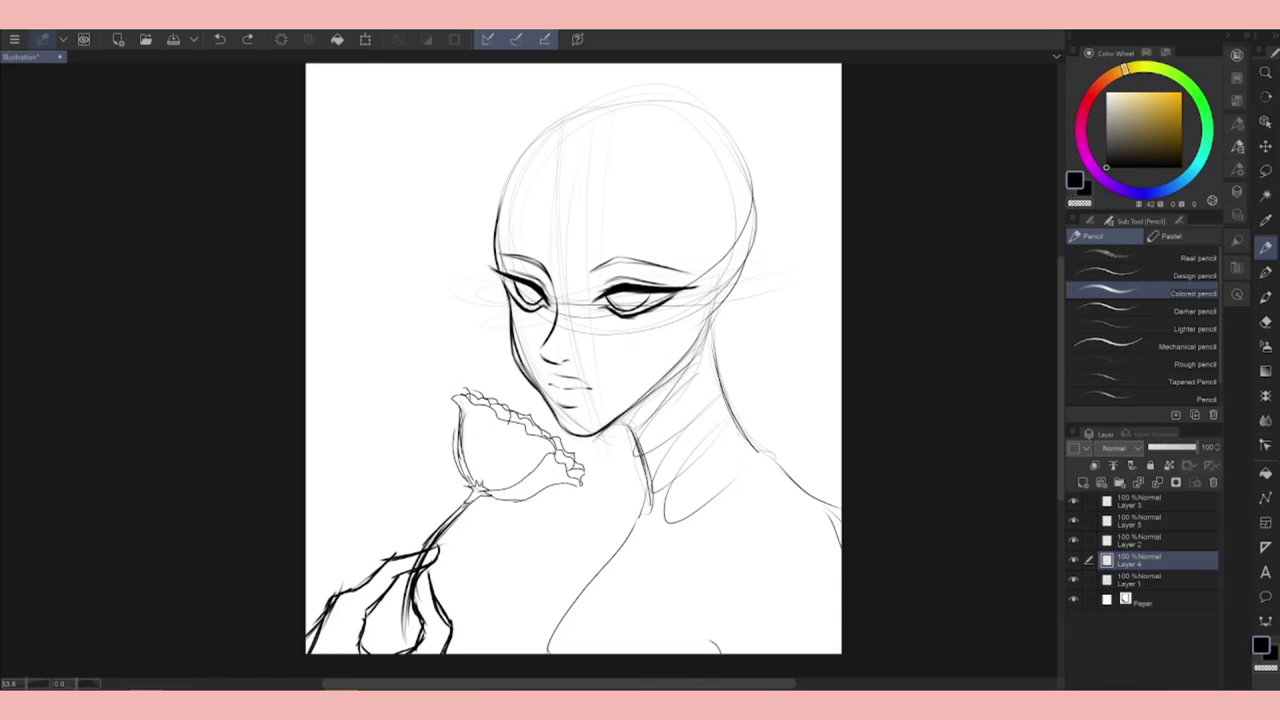
left_click_drag(410, 576, 382, 614)
mouse_move(414, 610)
left_mouse_down()
mouse_move(374, 630)
mouse_move(368, 654)
mouse_move(450, 654)
mouse_move(450, 640)
left_mouse_up()
left_click_drag(326, 608, 306, 654)
Move the hand layer, Layer 4, to the top of the layer stack above Layer 3.
left_click(1080, 503)
key("ctrl+z")
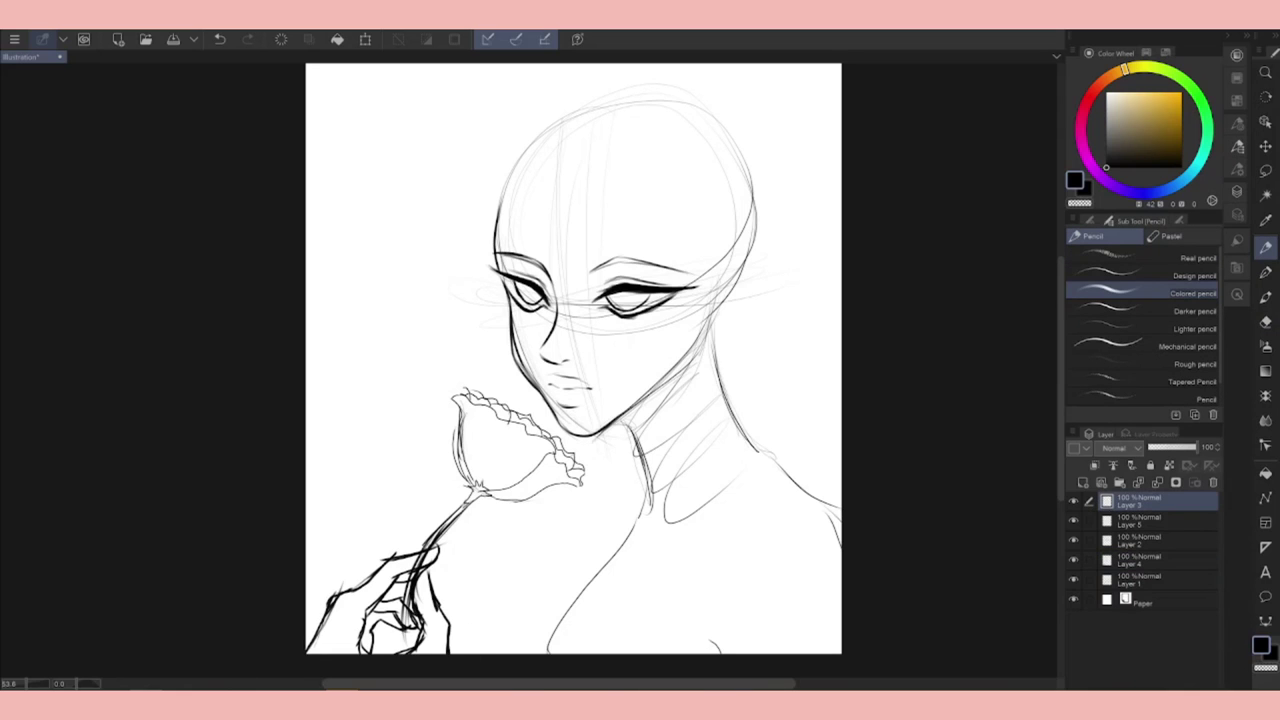
left_click(1073, 558)
key("ctrl+y")
key("ctrl+y")
key("ctrl+z")
mouse_move(630, 130)
left_mouse_down()
mouse_move(512, 238)
mouse_move(562, 272)
left_mouse_up()
key("ctrl+z")
left_click_drag(686, 142, 566, 298)
key("ctrl+z")
left_click_drag(692, 152, 632, 274)
key("ctrl+z")
left_click_drag(658, 105, 697, 255)
left_click_drag(652, 162, 655, 286)
left_click_drag(626, 166, 608, 288)
mouse_move(628, 176)
left_mouse_down()
mouse_move(596, 312)
mouse_move(598, 294)
left_mouse_up()
key("ctrl+z")
key("ctrl+z")
key("ctrl+z")
key("ctrl+z")
Sketch the first fringe strand over the forehead and the outer fringe curve sweeping from the crown to the far temple.
left_click_drag(640, 115, 585, 290)
left_click_drag(588, 110, 462, 270)
key("e")
mouse_move(600, 270)
left_mouse_down()
mouse_move(650, 178)
mouse_move(580, 300)
left_mouse_up()
key("p")
key("ctrl+z")
left_click_drag(540, 90, 460, 270)
Add curved fringe strands across the forehead, ending just above the eyes and the near temple.
left_click_drag(550, 132, 570, 305)
key("ctrl+z")
mouse_move(592, 152)
left_mouse_down()
mouse_move(570, 302)
mouse_move(590, 300)
left_mouse_up()
left_click_drag(640, 150, 632, 295)
left_click_drag(672, 162, 690, 284)
left_click_drag(642, 228, 716, 296)
key("e")
key("p")
Erase and redraw the far-side fringe curve and the central strands with cleaner, darker pencil lines.
left_click_drag(516, 254, 456, 306)
key("e")
left_click_drag(604, 132, 582, 300)
key("p")
left_click_drag(562, 140, 582, 300)
left_click_drag(610, 168, 598, 302)
left_click_drag(588, 110, 468, 290)
key("e")
left_click_drag(520, 100, 460, 250)
key("p")
Draw long hair strands falling from the crown past the near cheek and over the near shoulder, using Layer 5.
mouse_move(590, 96)
left_mouse_down()
mouse_move(458, 260)
mouse_move(668, 162)
mouse_move(692, 228)
mouse_move(664, 630)
left_mouse_up()
key("ctrl+z")
left_click_drag(700, 292, 646, 650)
left_click(1138, 540)
mouse_move(664, 118)
left_mouse_down()
mouse_move(734, 580)
mouse_move(730, 642)
left_mouse_up()
left_click_drag(616, 80, 780, 300)
left_click_drag(748, 124, 818, 490)
left_click_drag(666, 70, 830, 512)
Outline the far side of the hair from the crown down behind the flower and hand.
left_click_drag(618, 80, 458, 196)
left_click_drag(444, 214, 404, 580)
left_click_drag(456, 200, 414, 610)
key("ctrl+z")
left_click_drag(420, 416, 414, 564)
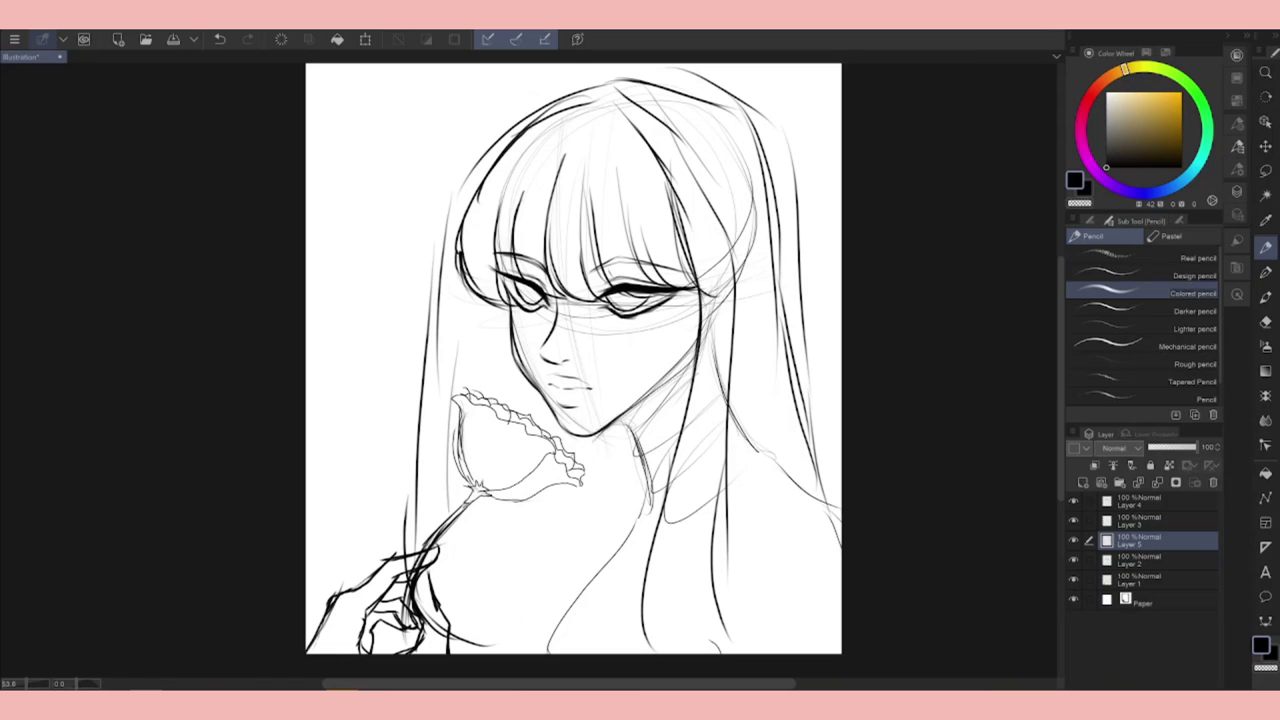
Sketch the lower hair ends behind the flower stem and a lock curving from below the chin to the chest.
left_click_drag(462, 342, 496, 646)
left_click_drag(470, 330, 532, 650)
left_click_drag(530, 512, 506, 650)
key("ctrl+z")
left_click_drag(598, 440, 502, 654)
key("ctrl+z")
left_click_drag(606, 442, 540, 628)
left_click_drag(510, 458, 470, 642)
key("ctrl+z")
left_click_drag(540, 446, 496, 652)
Erase the hair lock below the chin on Layer 5 and redraw the outer contour of the crown and back hair.
left_click(1073, 562)
left_click(1073, 562)
left_click(1190, 503)
key("e")
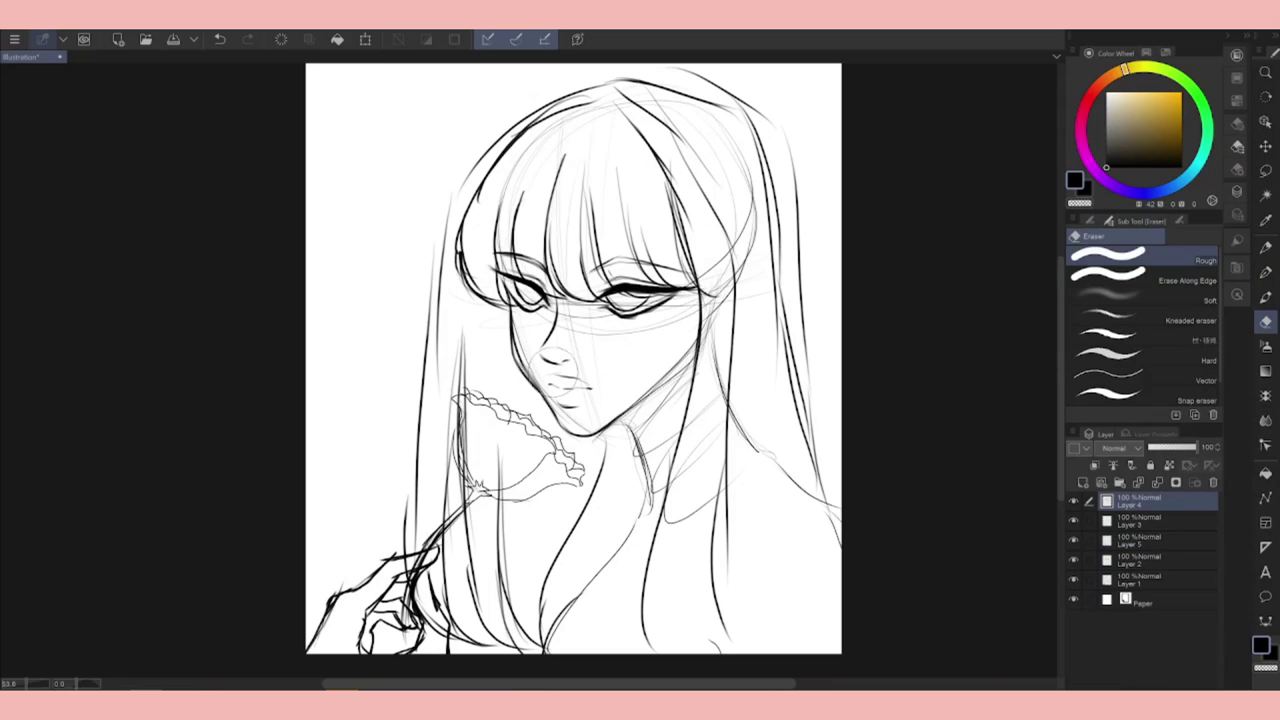
left_click(1085, 540)
left_click(1075, 541)
left_click(1075, 540)
left_click_drag(600, 400, 568, 420)
key("p")
mouse_move(608, 102)
left_mouse_down()
mouse_move(746, 146)
mouse_move(770, 304)
left_mouse_up()
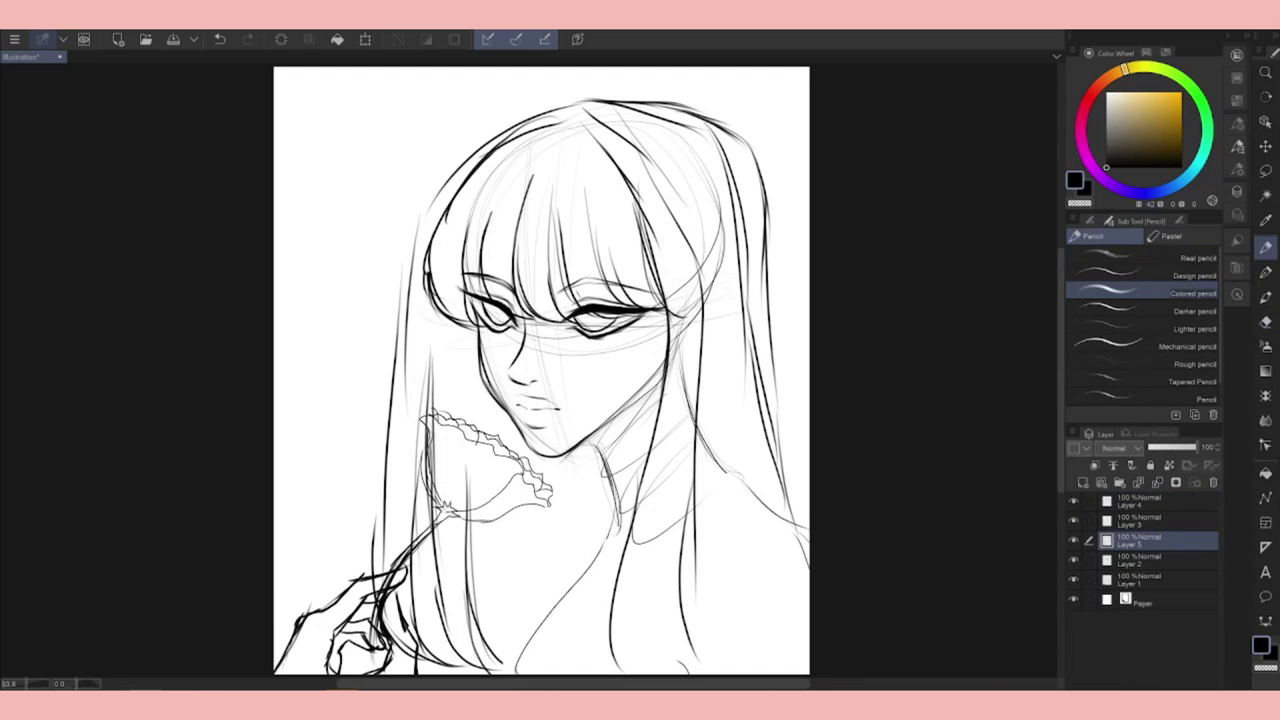
Erase both irises and redraw them in pencil on a new layer between Layer 3 and Layer 5.
key("e")
left_click_drag(1105, 527, 1140, 528)
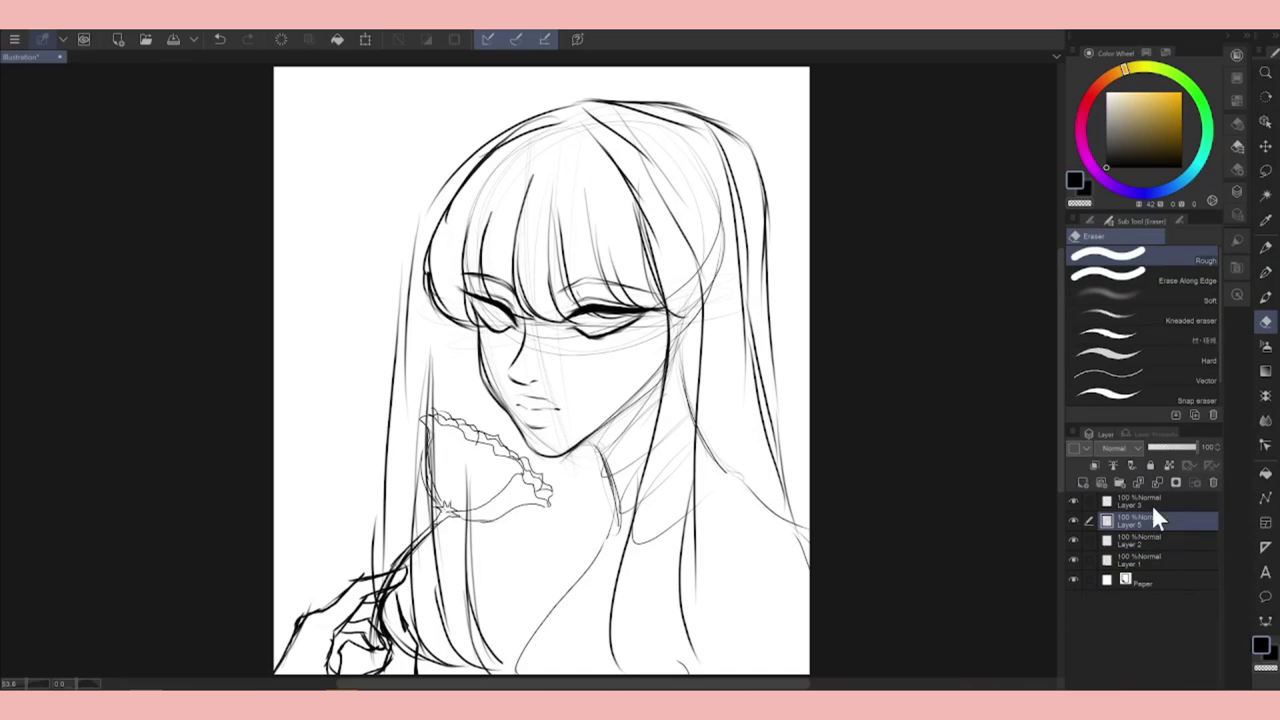
key("p")
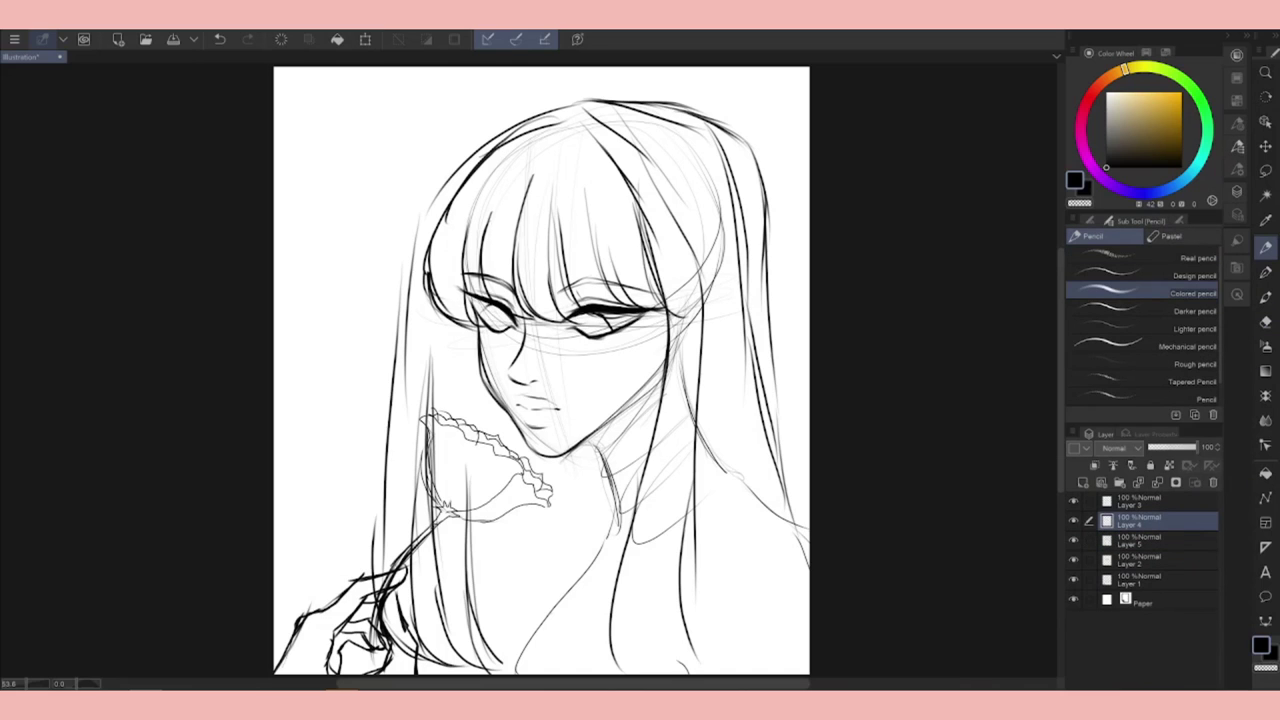
left_click_drag(478, 304, 504, 330)
key("ctrl+z")
key("p")
left_click(1264, 251)
key("e")
key("p")
key("ctrl+z")
key("e")
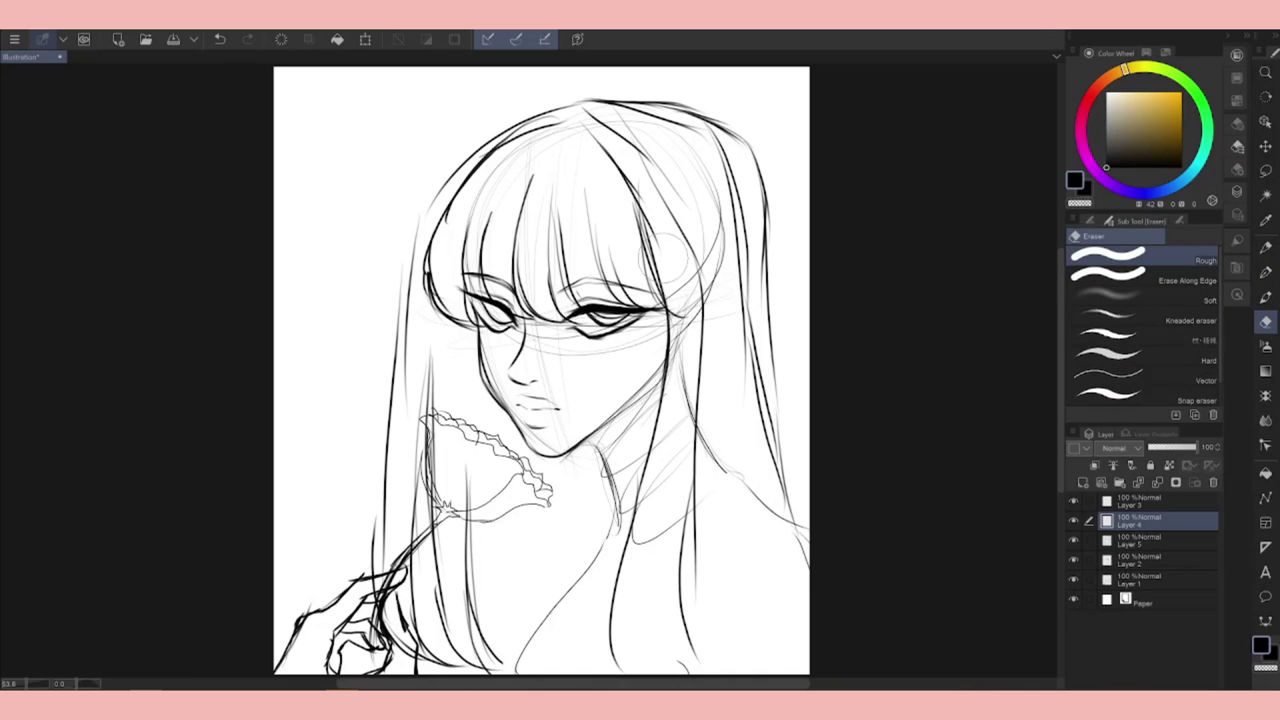
Select the flower and hand on Layer 1 and shift them up closer to the chin on a copied layer.
left_click(1160, 578)
key("m")
scroll(540, 370, "down", 1)
left_click_drag(430, 330, 300, 600)
key("ctrl+t")
left_click_drag(440, 500, 445, 450)
left_click(418, 643)
key("ctrl+d")
Retouch the lower finger contours of the repositioned hand with the pencil.
key("p")
key("ctrl+z")
mouse_move(346, 630)
left_mouse_down()
mouse_move(394, 614)
mouse_move(394, 634)
left_mouse_up()
left_click_drag(540, 370, 502, 405)
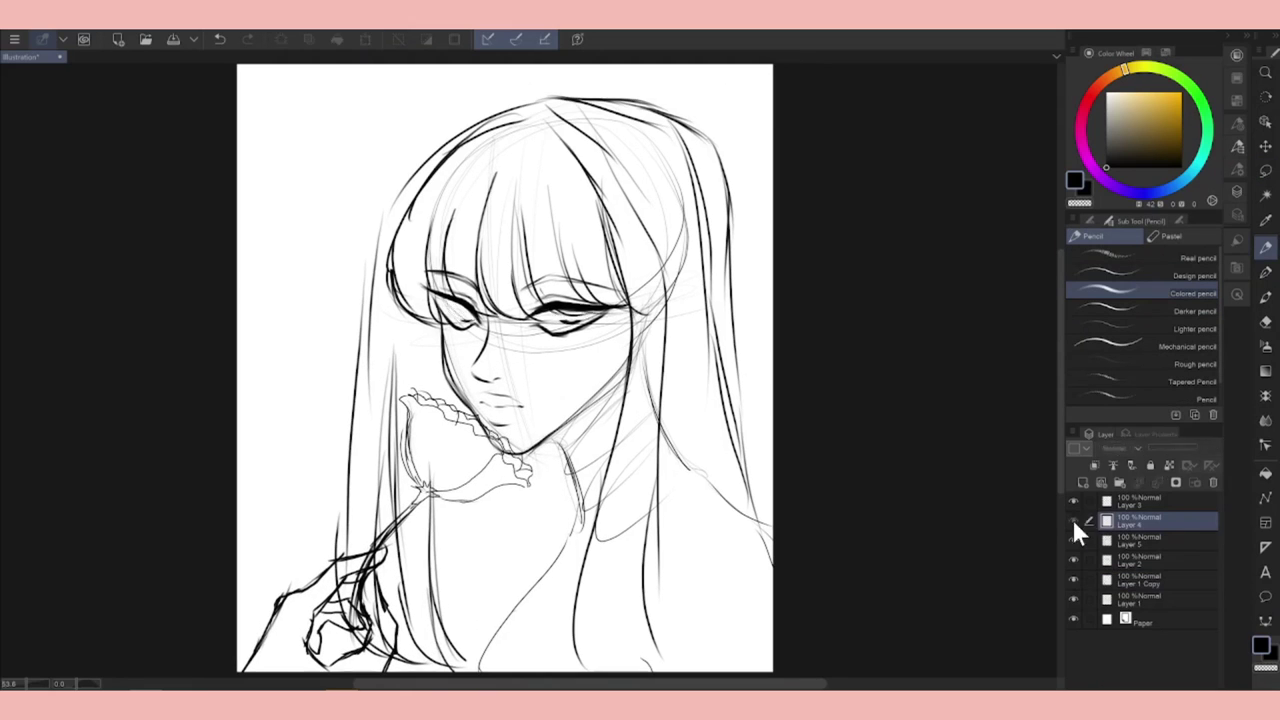
Erase the extra hair strand running from the crown across the back of the head on Layer 5.
left_click(1132, 540)
key("e")
mouse_move(590, 130)
left_mouse_down()
mouse_move(555, 110)
mouse_move(650, 255)
mouse_move(693, 295)
mouse_move(668, 355)
left_mouse_up()
key("p")
Add a new layer above Layer 5 and draw a double-lined V-shaped collar from the near shoulder to the chest.
left_click(1084, 483)
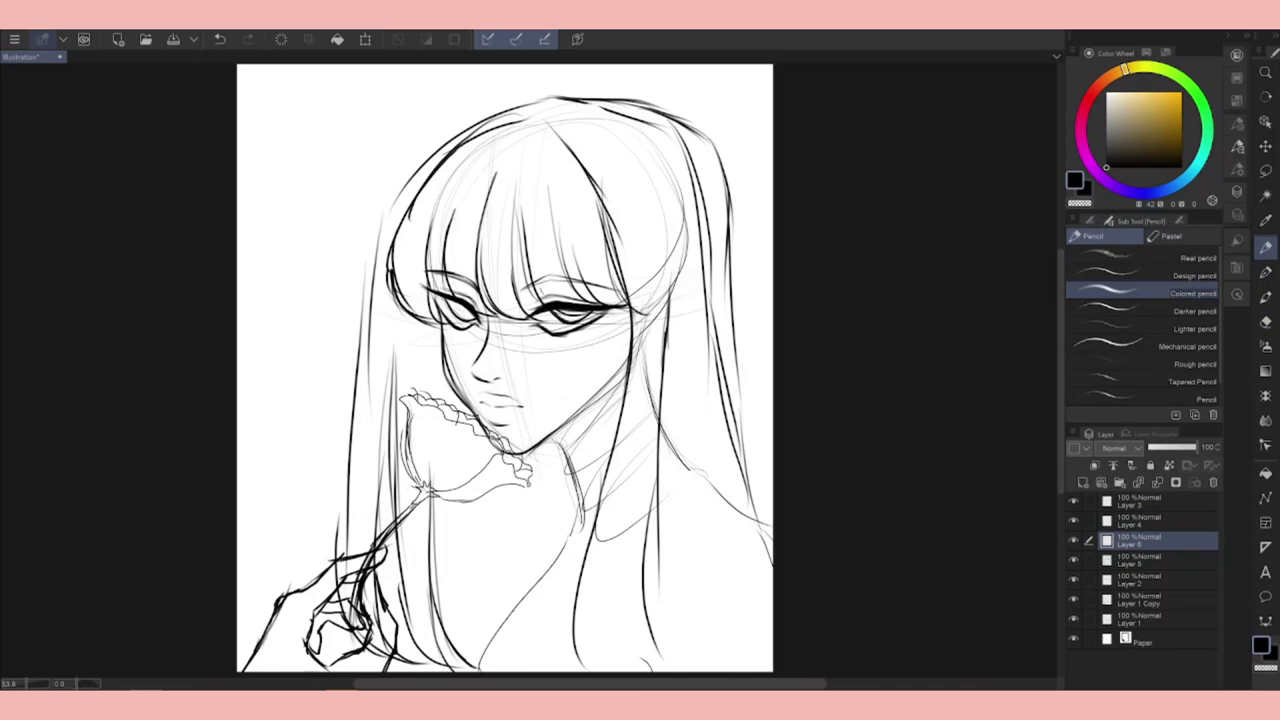
left_click_drag(692, 488, 548, 620)
mouse_move(545, 576)
left_mouse_down()
mouse_move(560, 655)
mouse_move(528, 655)
left_mouse_up()
key("ctrl+z")
left_click_drag(714, 497, 536, 650)
left_click_drag(658, 540, 726, 486)
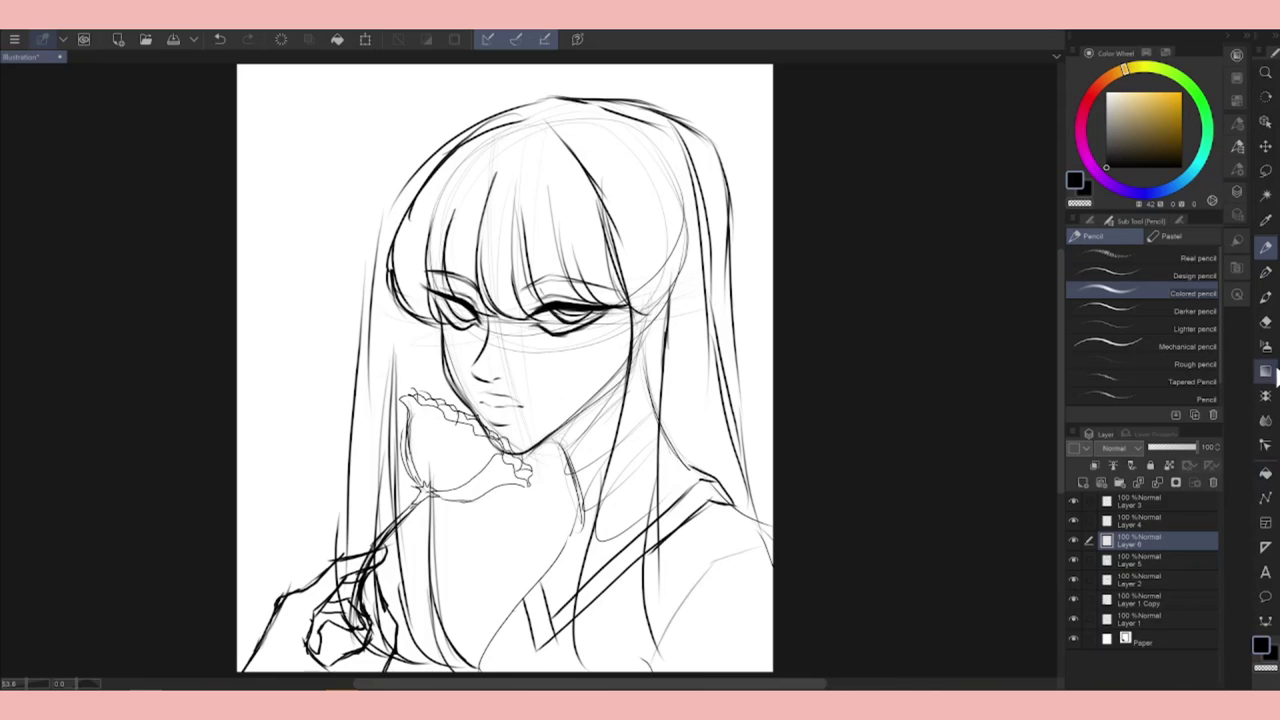
Add a new layer above Layer 1 and sketch a rose outline at the canvas's far-side edge, undoing its inner petals.
key("e")
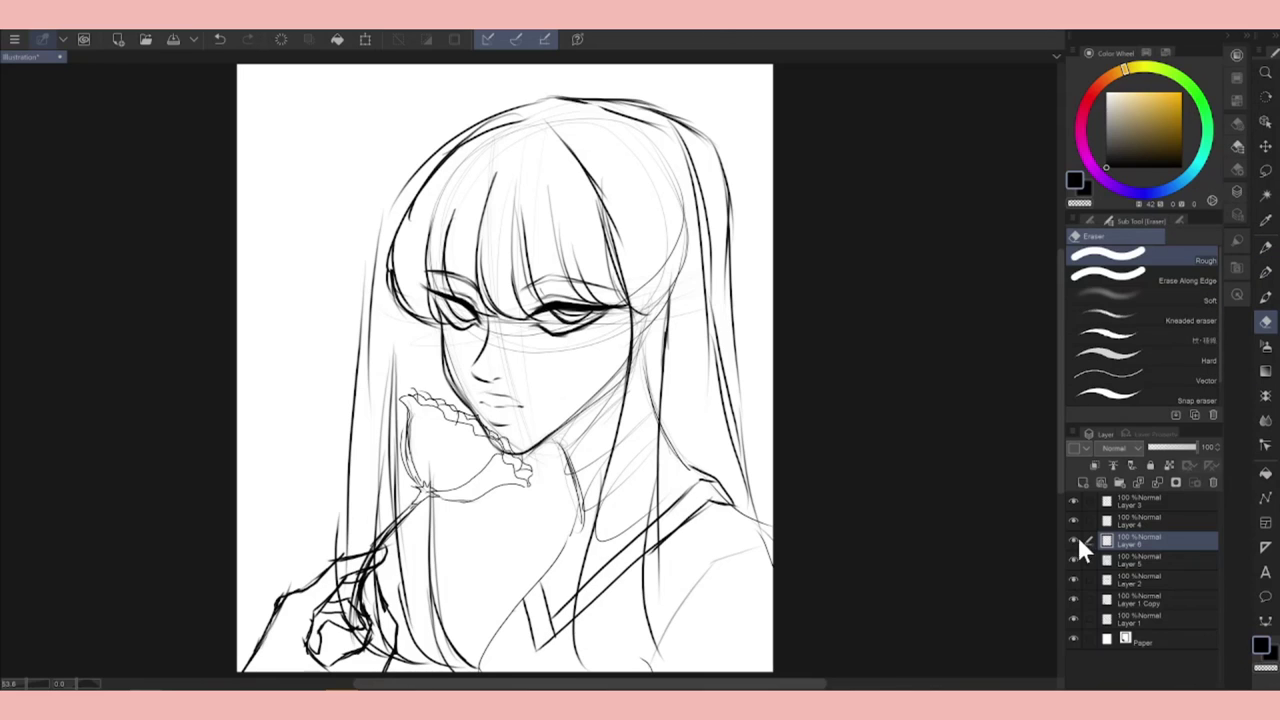
left_click(1140, 612)
key("ctrl+shift+n")
key("p")
mouse_move(238, 382)
left_mouse_down()
mouse_move(238, 485)
mouse_move(240, 472)
left_mouse_up()
key("ctrl+z")
left_click_drag(252, 408, 238, 456)
left_click_drag(245, 430, 238, 452)
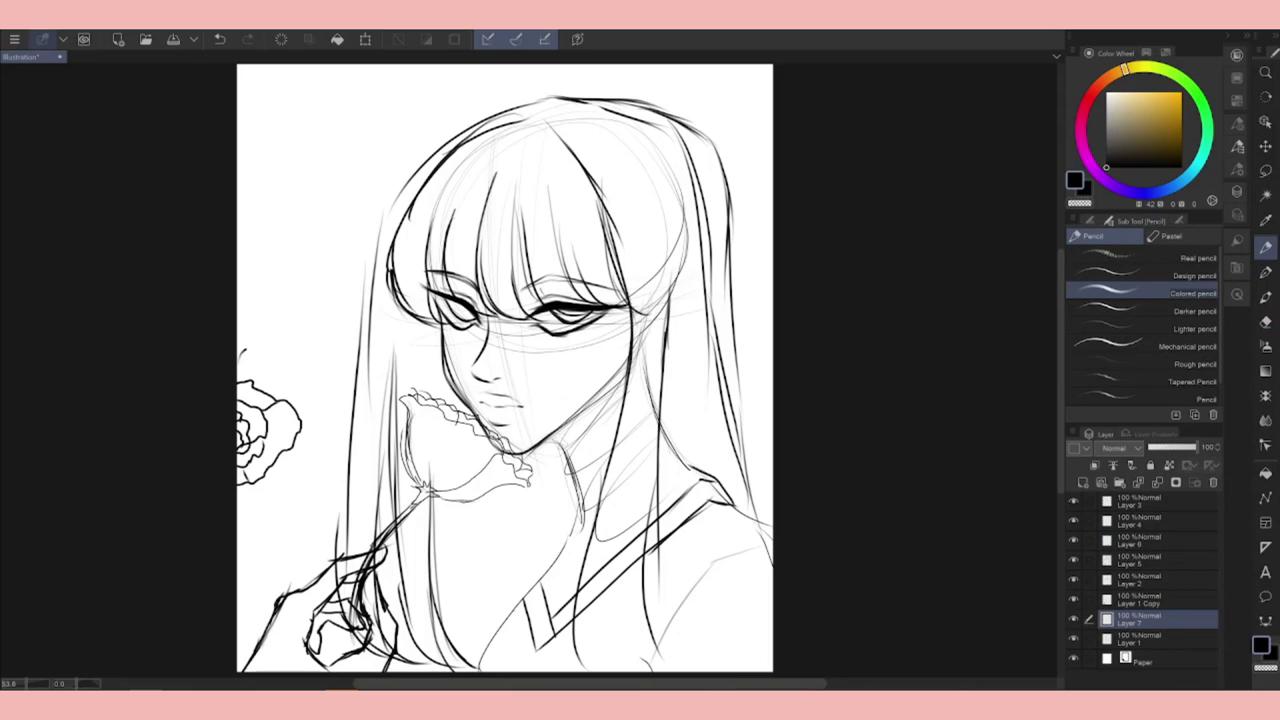
key("ctrl+z")
key("ctrl+z")
key("ctrl+z")
Draw wavy outlines of more blooms above, beside and below the rose, reaching the hair and the wrist.
left_click_drag(248, 368, 296, 380)
left_click_drag(290, 456, 340, 500)
left_click_drag(294, 374, 350, 410)
mouse_move(262, 488)
left_mouse_down()
mouse_move(242, 538)
mouse_move(340, 574)
left_mouse_up()
left_click_drag(240, 268, 316, 368)
key("ctrl+z")
left_click_drag(258, 558, 238, 568)
left_click_drag(294, 566, 256, 594)
mouse_move(274, 592)
left_mouse_down()
mouse_move(238, 614)
mouse_move(240, 658)
left_mouse_up()
key("ctrl+z")
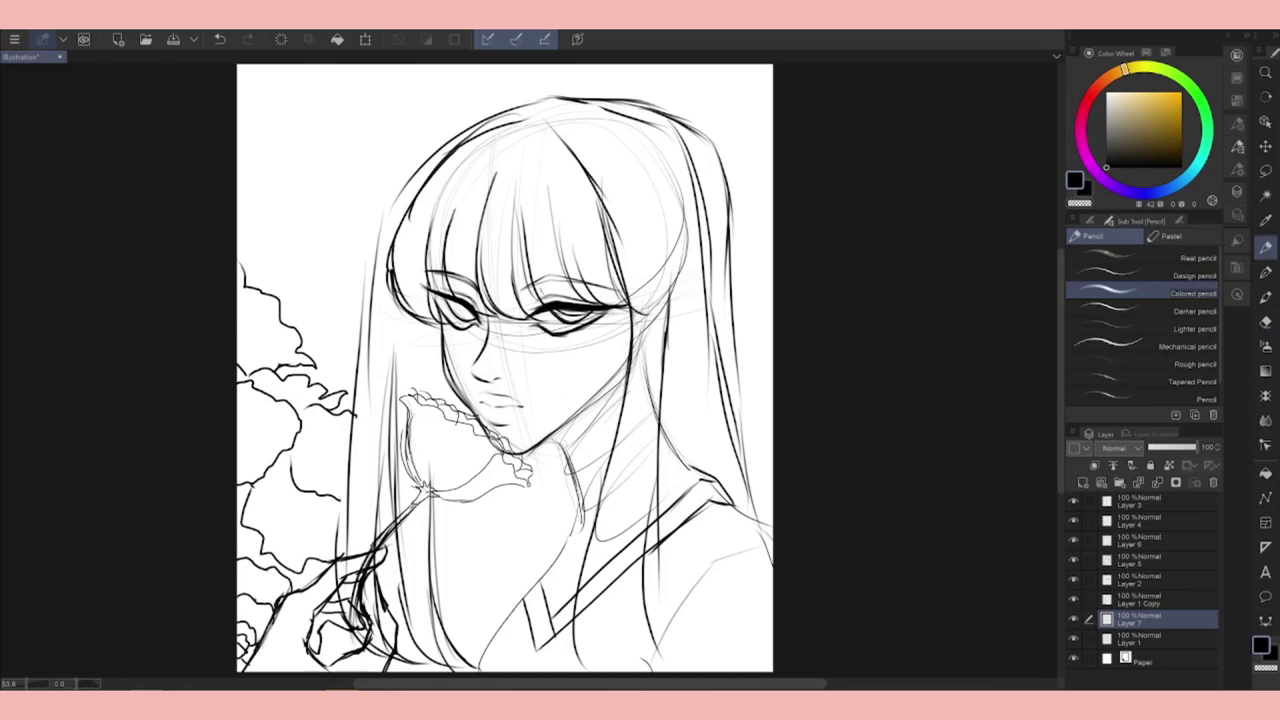
Fill the middle rose with layered inner petal curves around its centre.
left_click_drag(268, 406, 244, 486)
key("ctrl+z")
mouse_move(260, 414)
left_mouse_down()
mouse_move(238, 426)
mouse_move(238, 444)
left_mouse_up()
key("ctrl+z")
mouse_move(284, 404)
left_mouse_down()
mouse_move(240, 464)
mouse_move(238, 404)
left_mouse_up()
key("ctrl+z")
left_click_drag(252, 456, 238, 468)
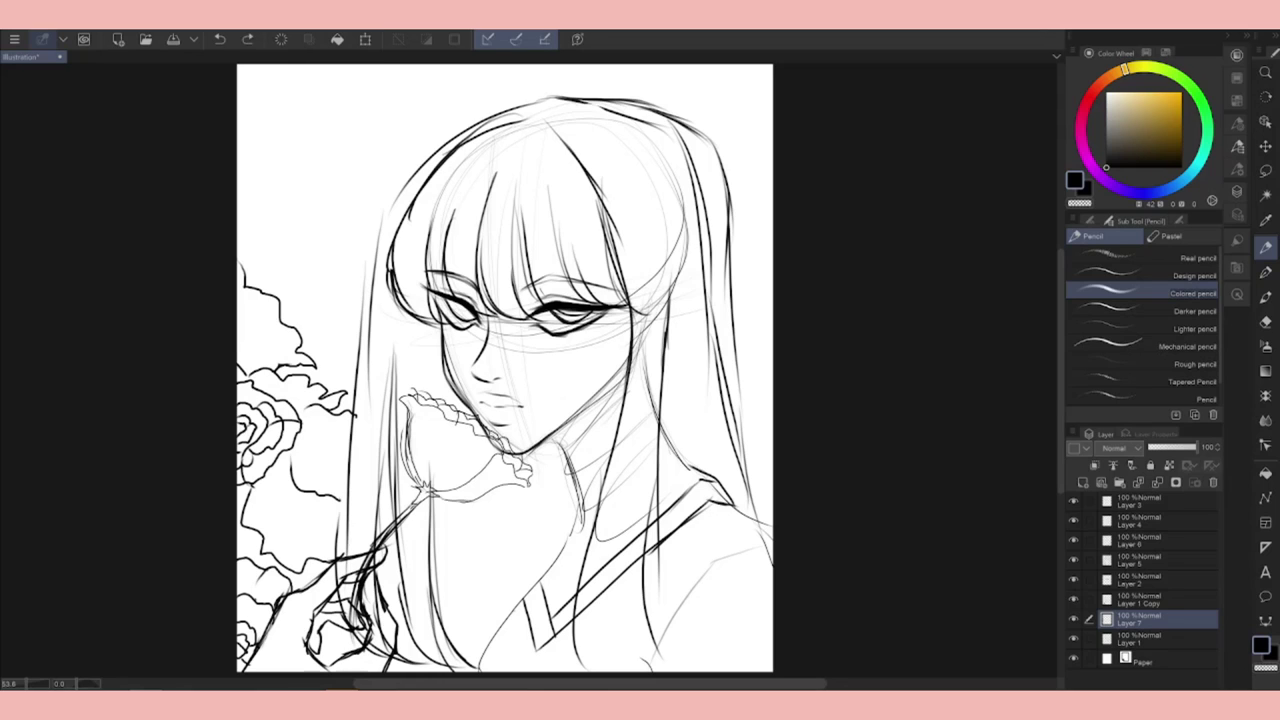
Draw a small coiled centre with inner petals in the bloom beside the long hair.
left_click_drag(332, 438, 316, 490)
left_click_drag(334, 437, 350, 433)
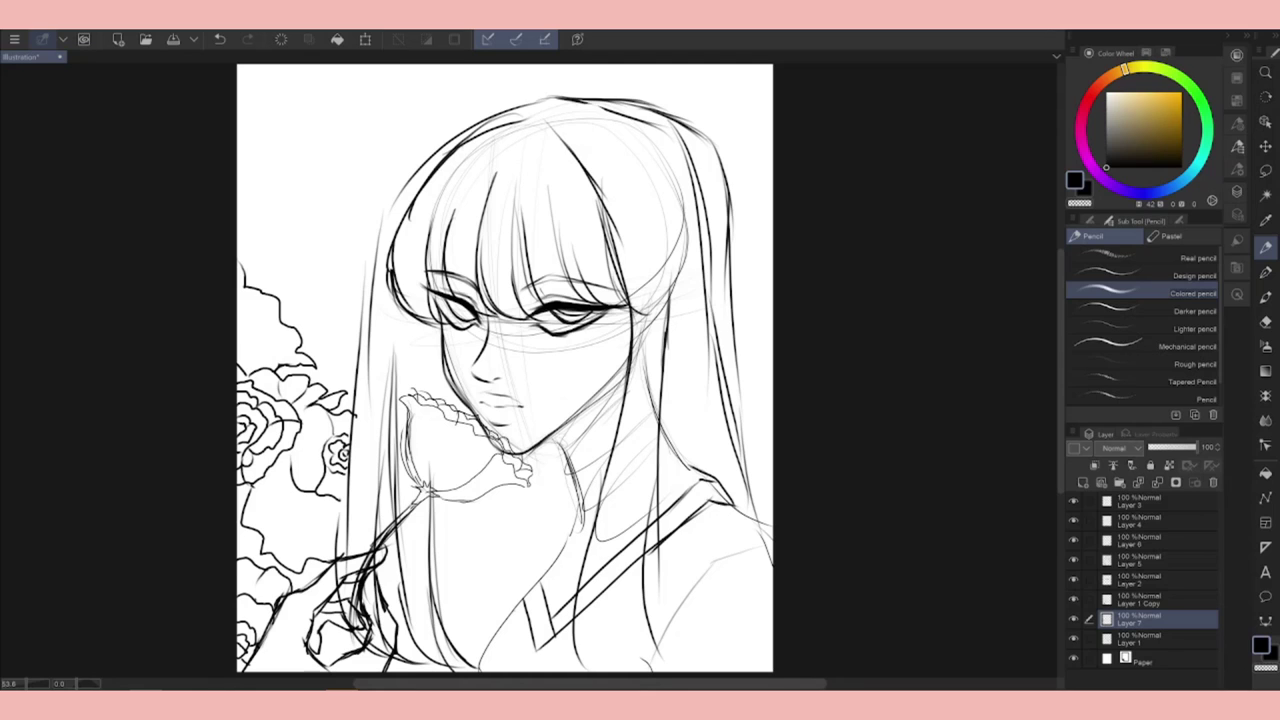
Draw layered petal curves around the coiled centre of the bloom beside the long hair.
key("e")
scroll(505, 368, "down", 4)
scroll(505, 368, "up", 6)
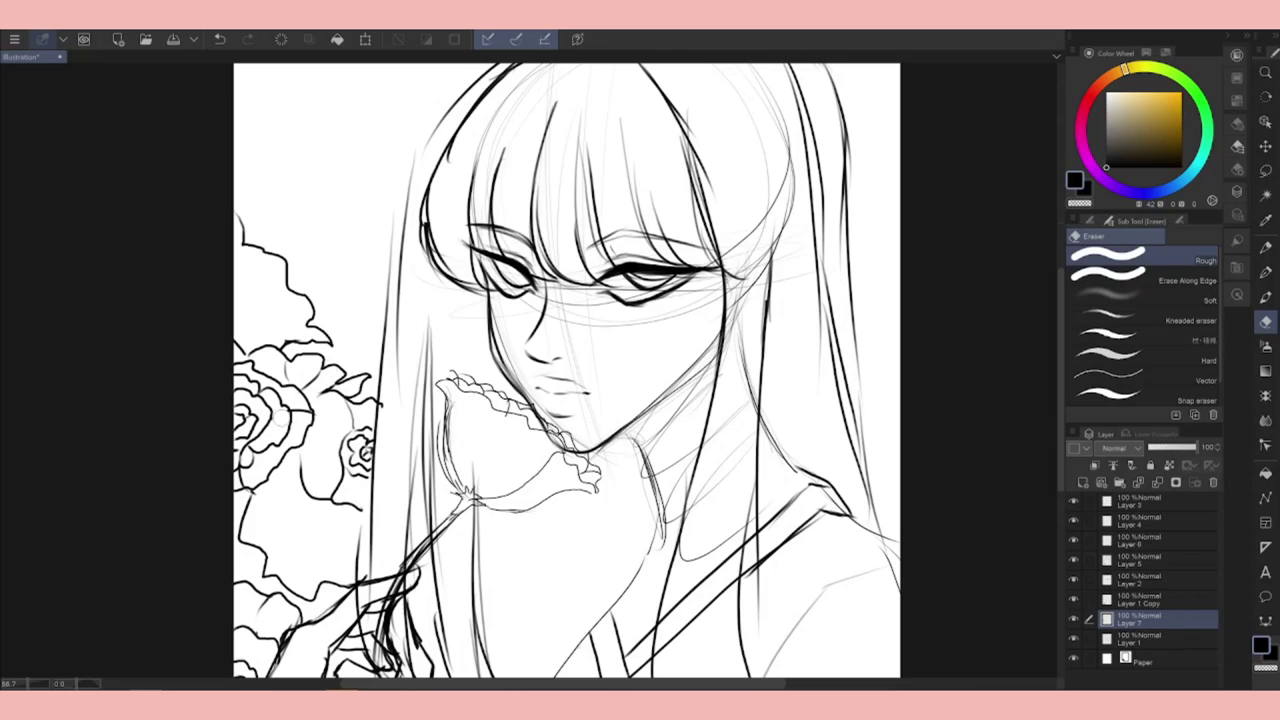
key("p")
left_click_drag(342, 400, 354, 430)
left_click_drag(330, 448, 300, 504)
left_click_drag(314, 410, 370, 458)
left_click_drag(326, 455, 374, 500)
key("ctrl+z")
left_click_drag(366, 414, 384, 408)
key("ctrl+z")
Close the base of the uppermost bloom with a curved line, undoing unwanted strokes.
mouse_move(236, 324)
left_mouse_down()
mouse_move(304, 338)
mouse_move(254, 320)
mouse_move(250, 346)
mouse_move(306, 344)
left_mouse_up()
key("ctrl+z")
key("ctrl+z")
key("ctrl+z")
key("ctrl+z")
key("ctrl+z")
key("e")
key("p")
Fill the bloom below the middle rose with overlapping wavy petals down to the wrist.
left_click_drag(270, 520, 314, 564)
key("ctrl+z")
left_click_drag(286, 480, 300, 506)
key("ctrl+z")
left_click_drag(364, 538, 316, 566)
left_click_drag(290, 544, 256, 552)
key("ctrl+z")
left_click_drag(288, 547, 260, 556)
left_click_drag(340, 500, 302, 540)
left_click_drag(342, 512, 340, 540)
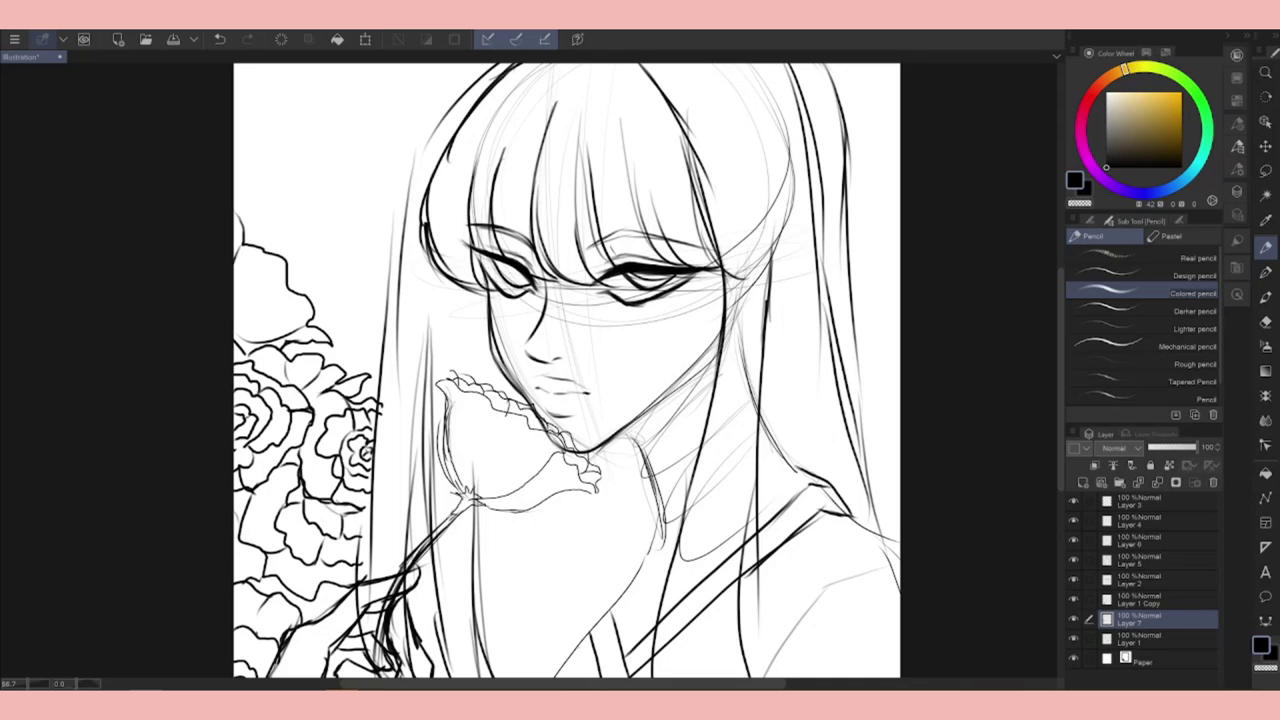
On Layer 1 Copy, draw veined leaves on the flower stem just above the fingers.
scroll(1061, 407, "down", 4)
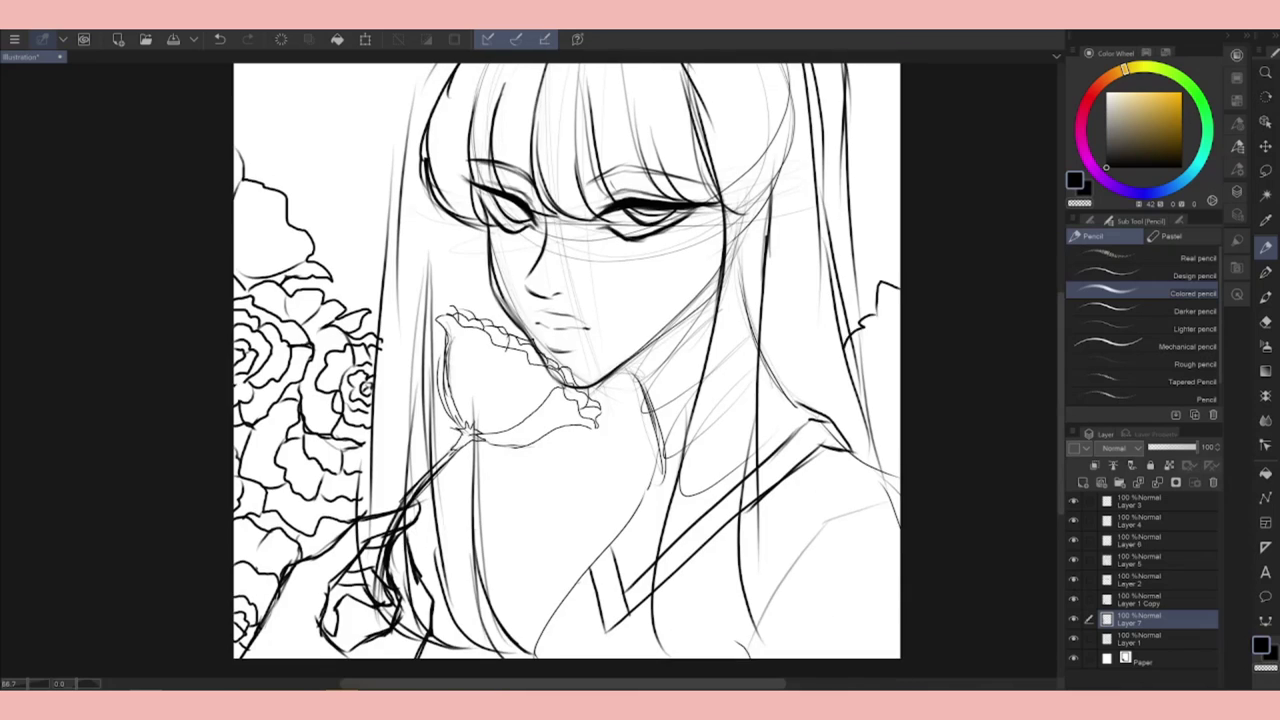
left_click(1072, 563)
key("e")
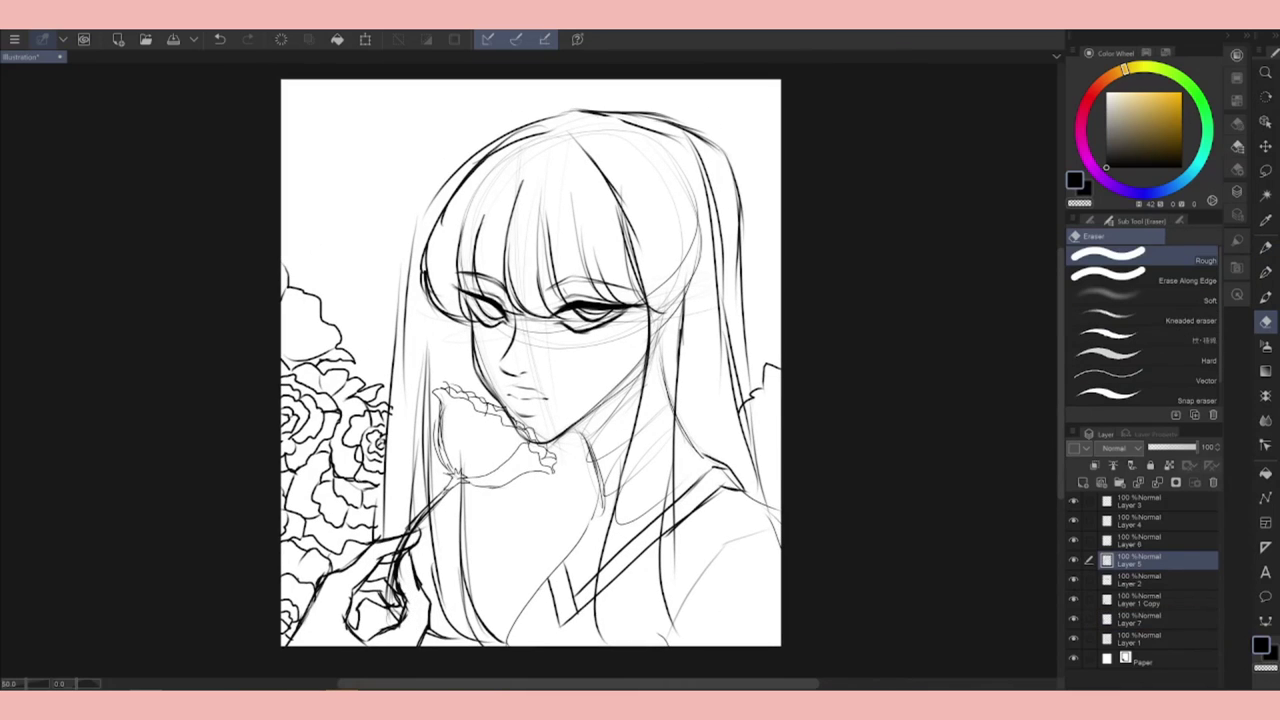
left_click(1140, 600)
left_click(1265, 247)
left_click_drag(420, 506, 468, 508)
left_click_drag(455, 513, 492, 556)
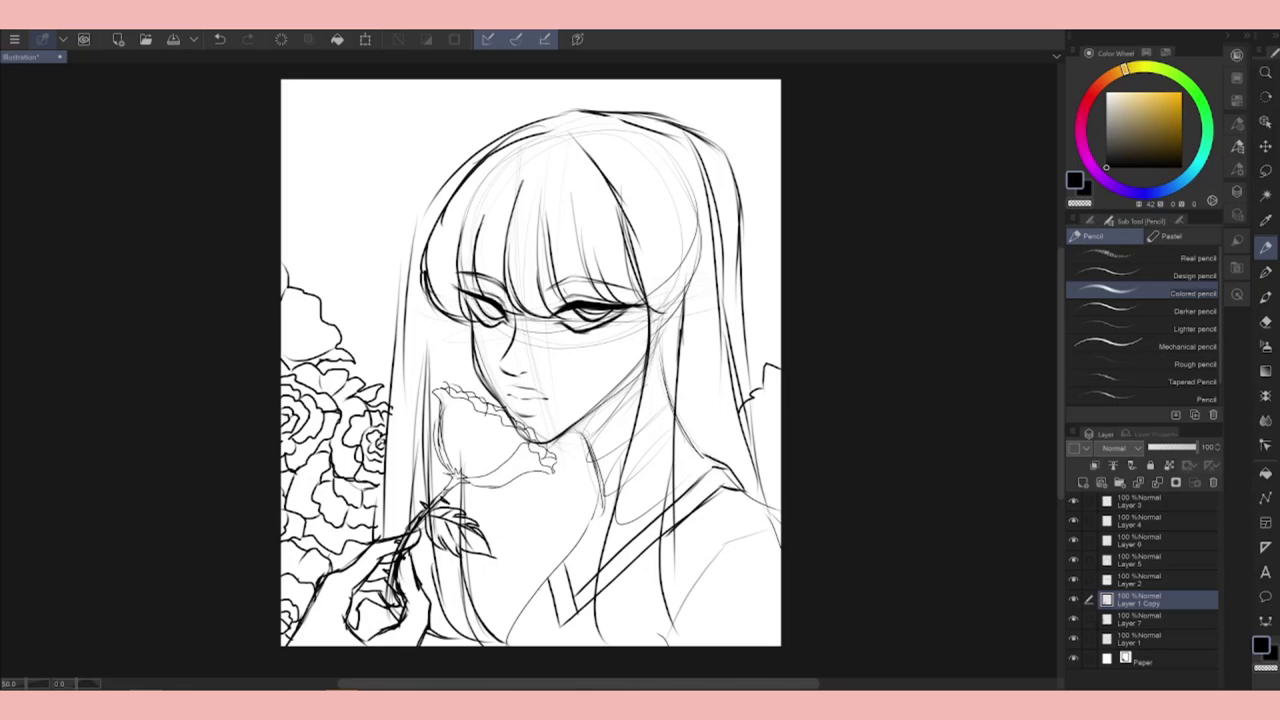
Try to merge the sketch layers into Layer 1, then undo the merges.
left_click(1157, 483)
left_click(1157, 483)
left_click(1105, 582, "shift")
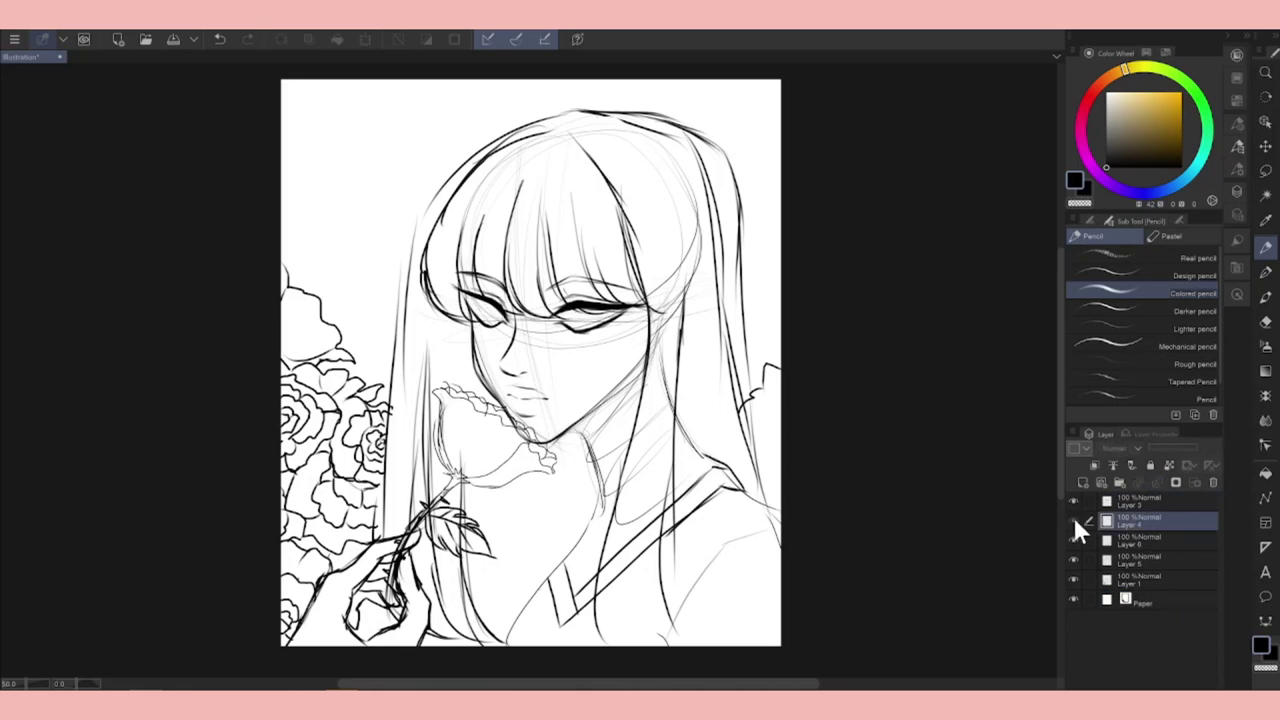
key("ctrl+e")
key("ctrl+z")
left_click(1265, 272)
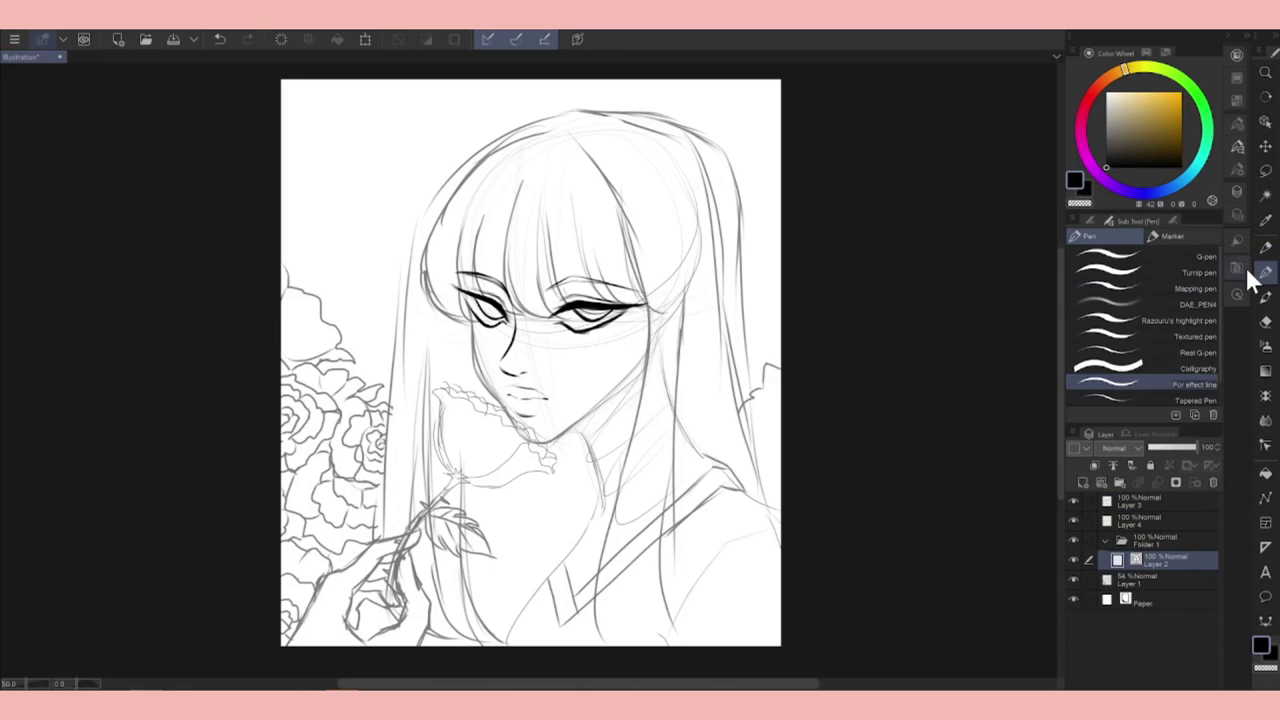
key("ctrl+z")
key("ctrl+z")
key("ctrl+z")
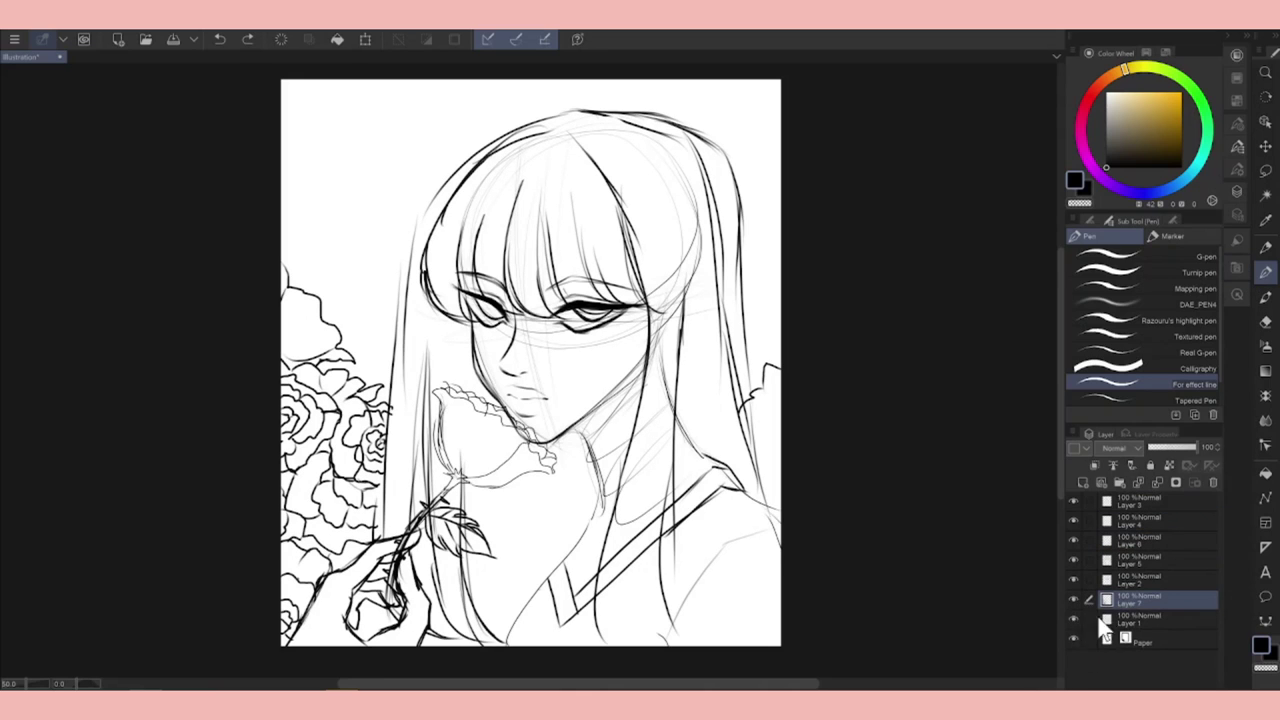
key("m")
mouse_move(285, 655)
left_mouse_down()
mouse_move(320, 572)
mouse_move(440, 400)
mouse_move(340, 680)
left_mouse_up()
key("ctrl+c")
key("ctrl+v")
key("ctrl+z")
key("ctrl+z")
key("ctrl+z")
key("ctrl+z")
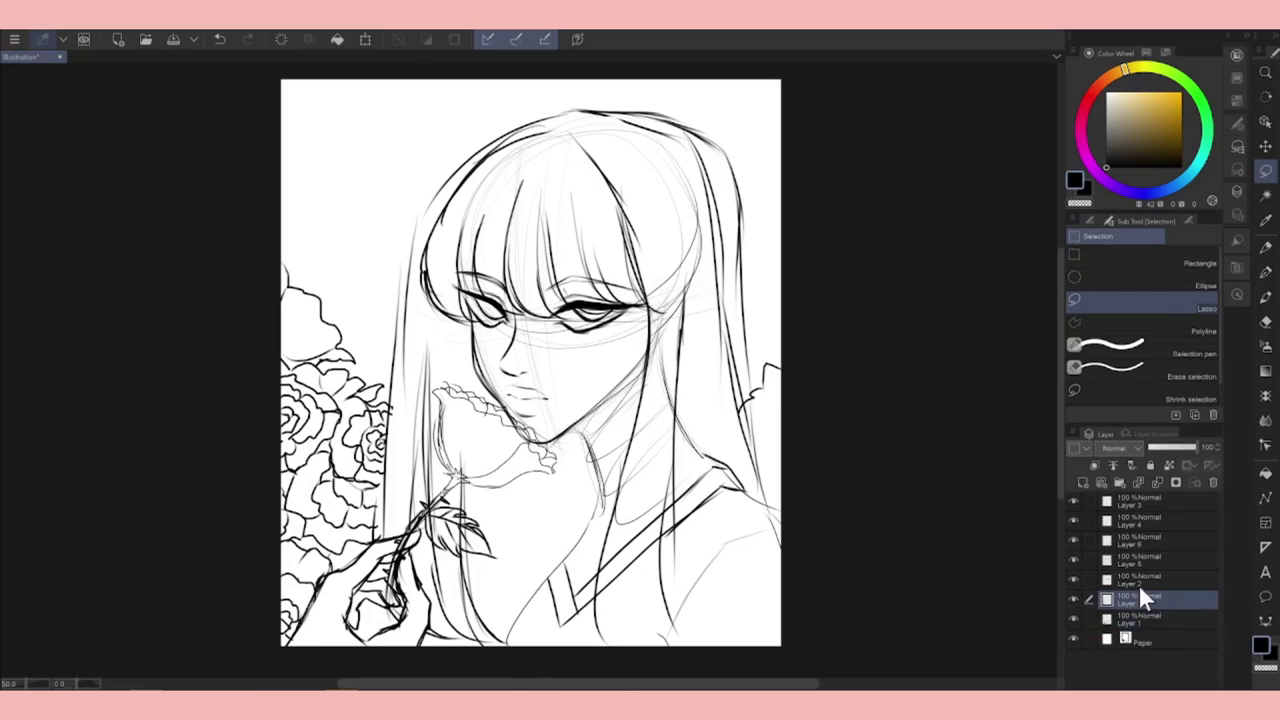
With the DAE_PEN4 pen chosen, move Layers 3 and 4 into Folder 1 and lower Layer 1's opacity to about 55%.
left_click(1154, 517)
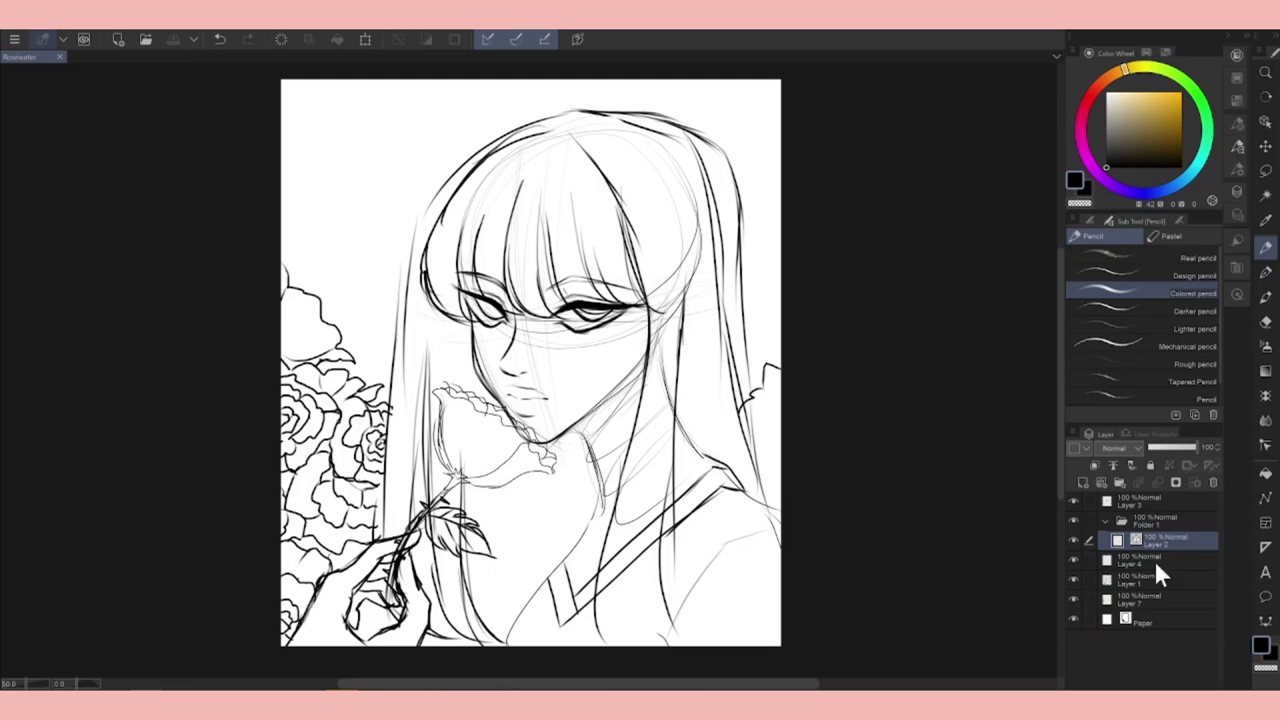
left_click(1209, 300)
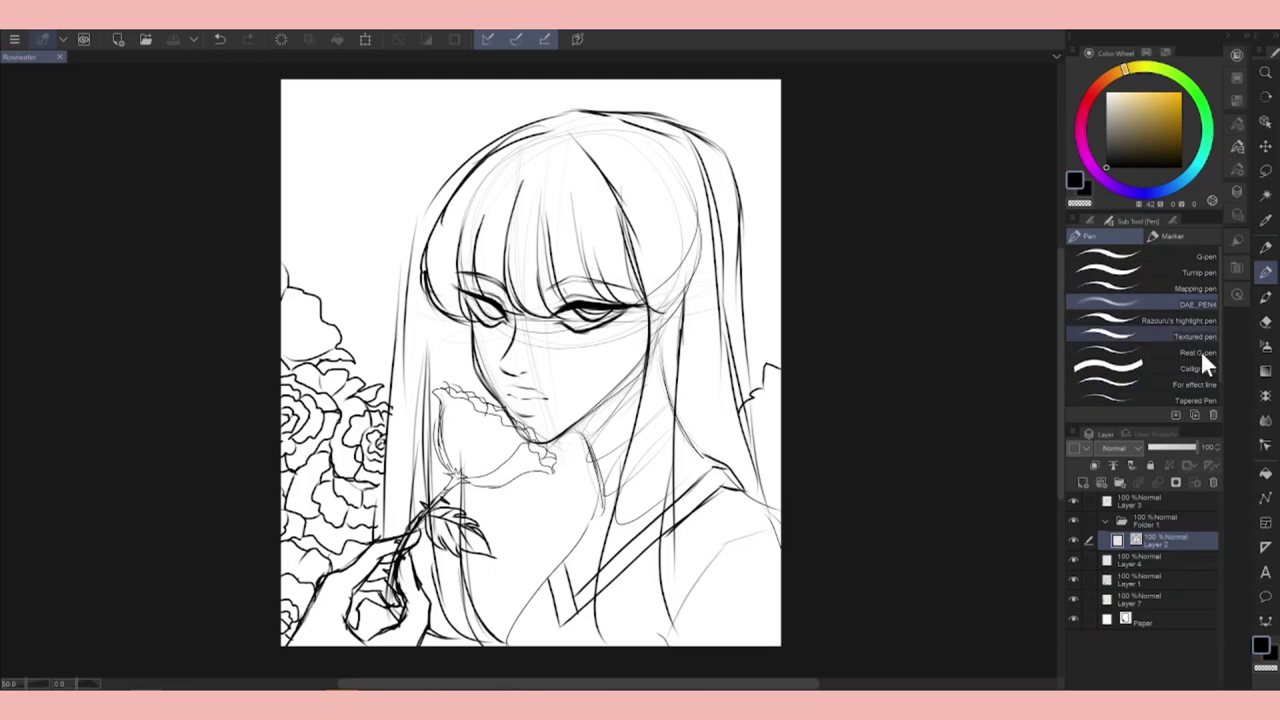
left_click(1090, 577)
left_click_drag(1134, 501, 1140, 540)
left_click(1170, 449)
left_click(1164, 557)
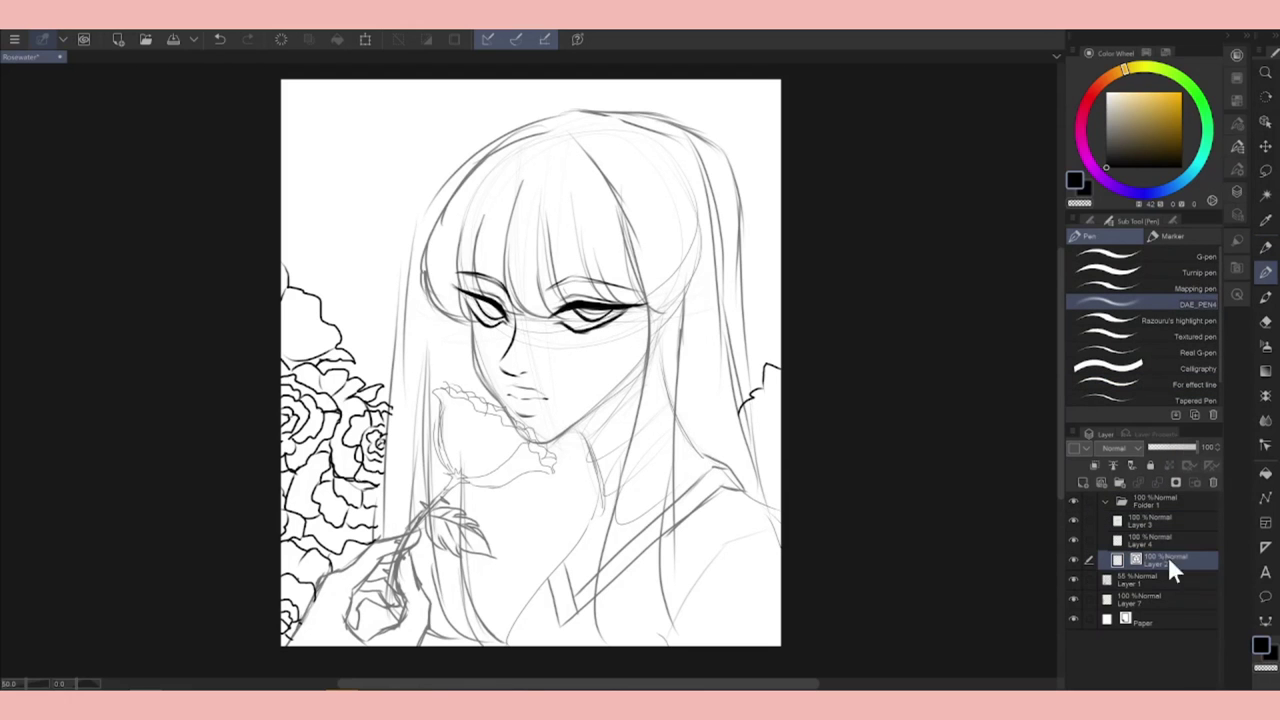
Set the DAE_PEN4 pen's stabilization to 10 and delete the extra layer added above Layer 2.
left_click(1090, 220)
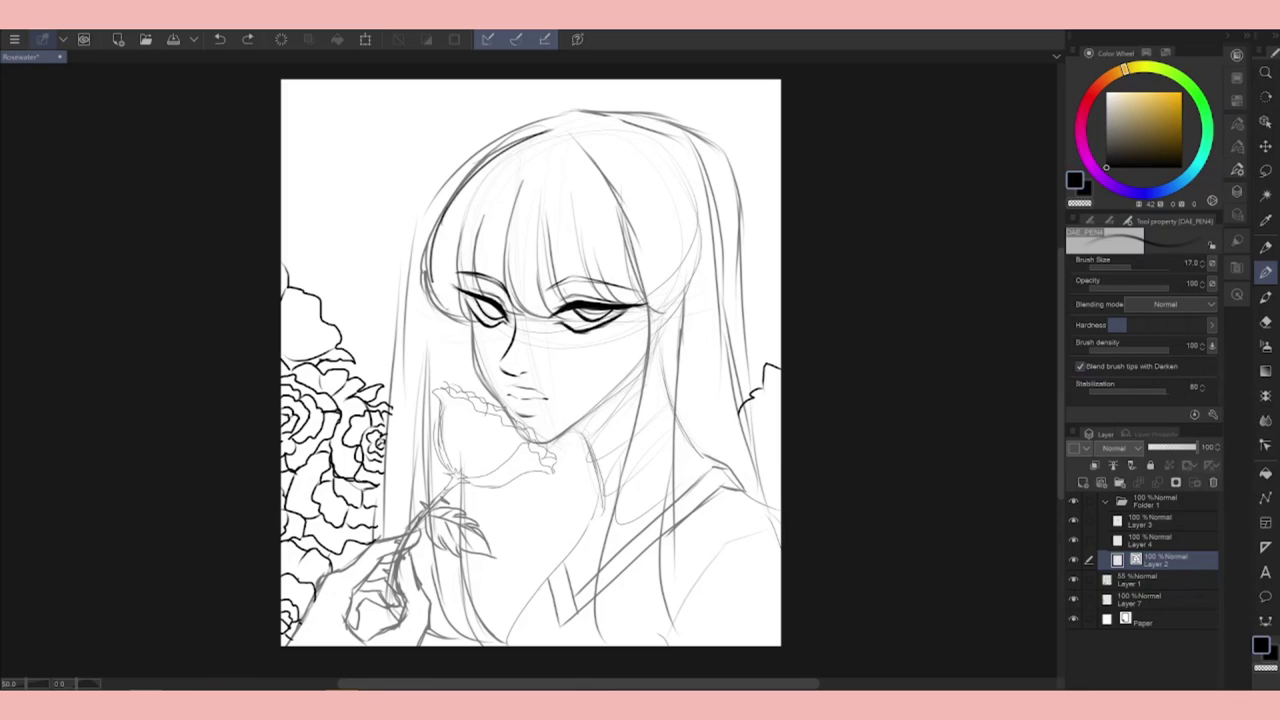
left_click(1073, 577)
left_click(1073, 577)
left_click(1092, 390)
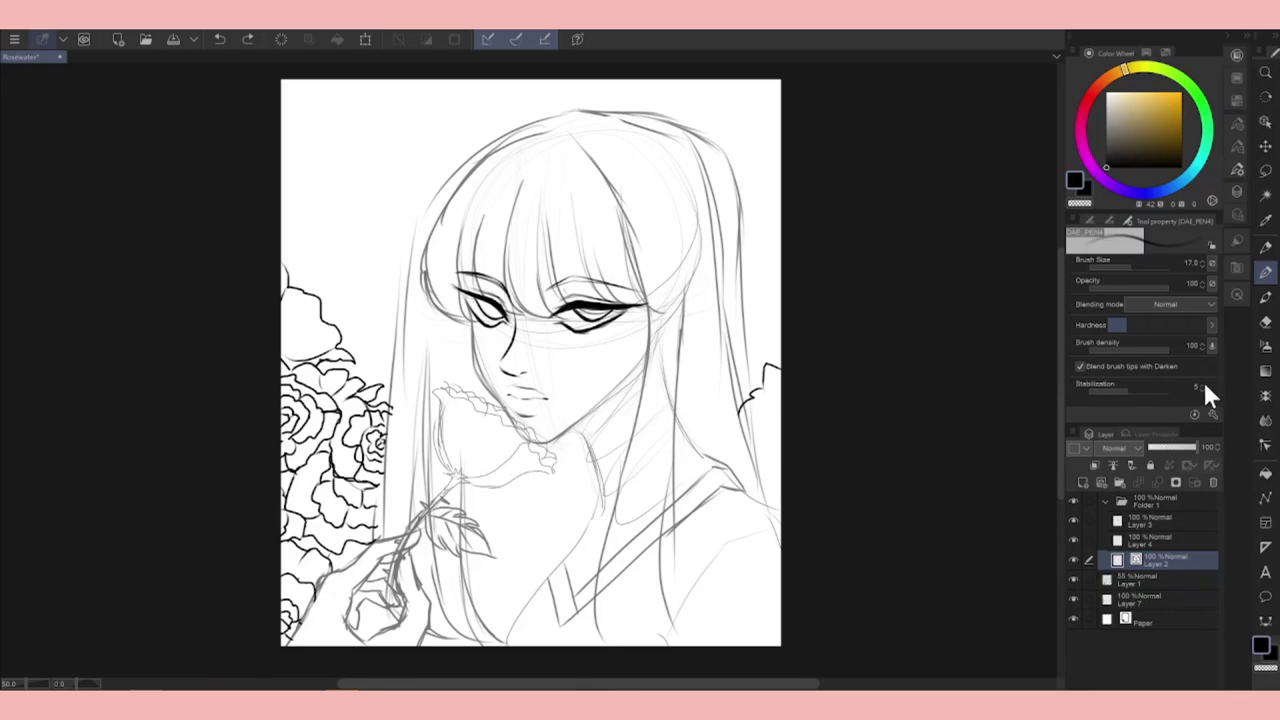
left_click(1094, 465)
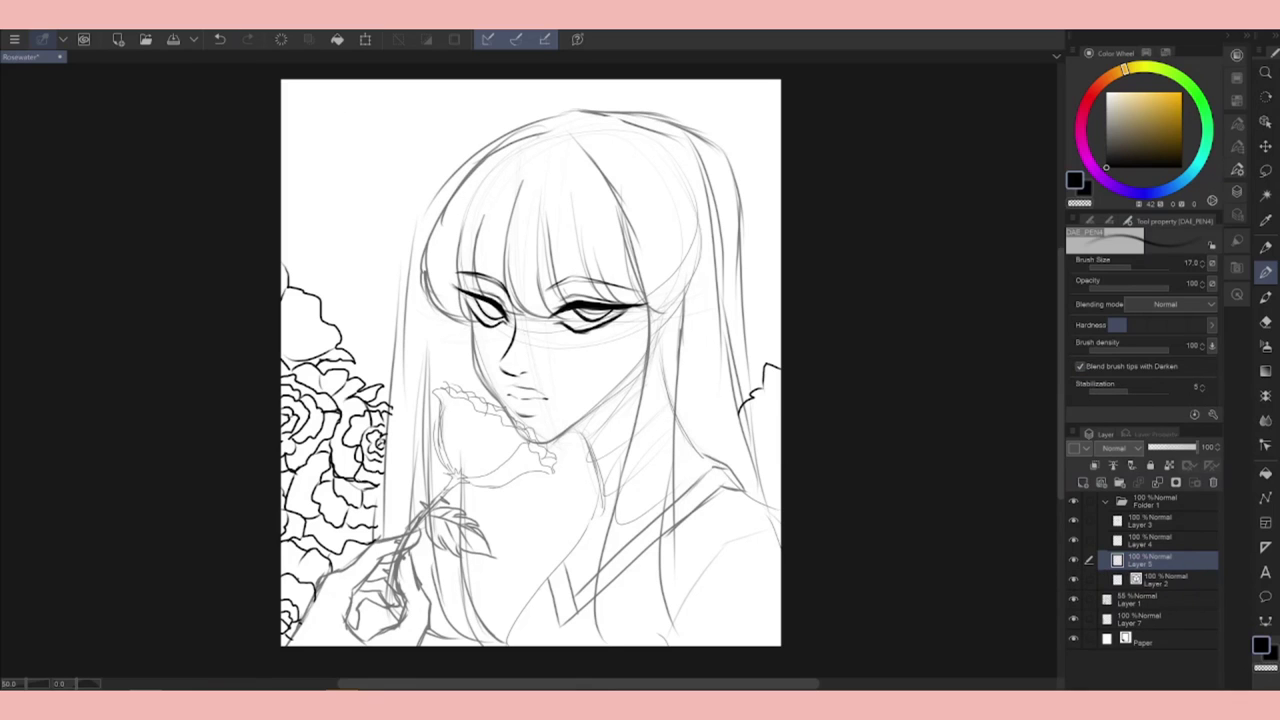
left_click(1213, 482)
left_click(1204, 387)
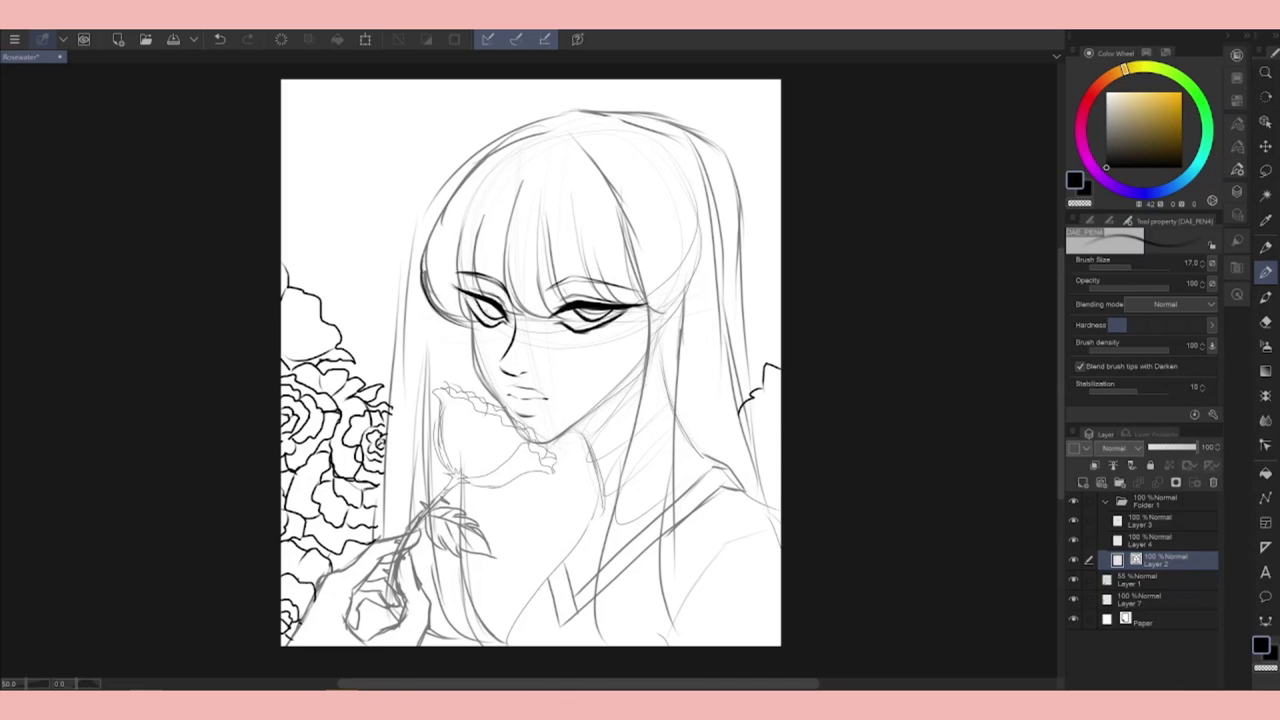
Remove Layer 2's mask and ink the fringe's outer curve from the crown down beside the far eye.
left_click(1213, 482)
key("ctrl+z")
mouse_move(548, 135)
left_mouse_down()
mouse_move(500, 145)
mouse_move(425, 270)
mouse_move(468, 324)
left_mouse_up()
key("ctrl+z")
mouse_move(440, 215)
left_mouse_down()
mouse_move(425, 290)
mouse_move(455, 330)
left_mouse_up()
key("ctrl+z")
left_click_drag(468, 178, 430, 250)
Ink the first inner strands of the fringe above the far eye.
mouse_move(495, 150)
left_mouse_down()
mouse_move(430, 245)
mouse_move(465, 325)
left_mouse_up()
key("ctrl+z")
left_click(1265, 297)
left_click(1265, 271)
mouse_move(478, 185)
left_mouse_down()
mouse_move(455, 280)
mouse_move(470, 330)
left_mouse_up()
key("ctrl+z")
left_click_drag(494, 206, 472, 296)
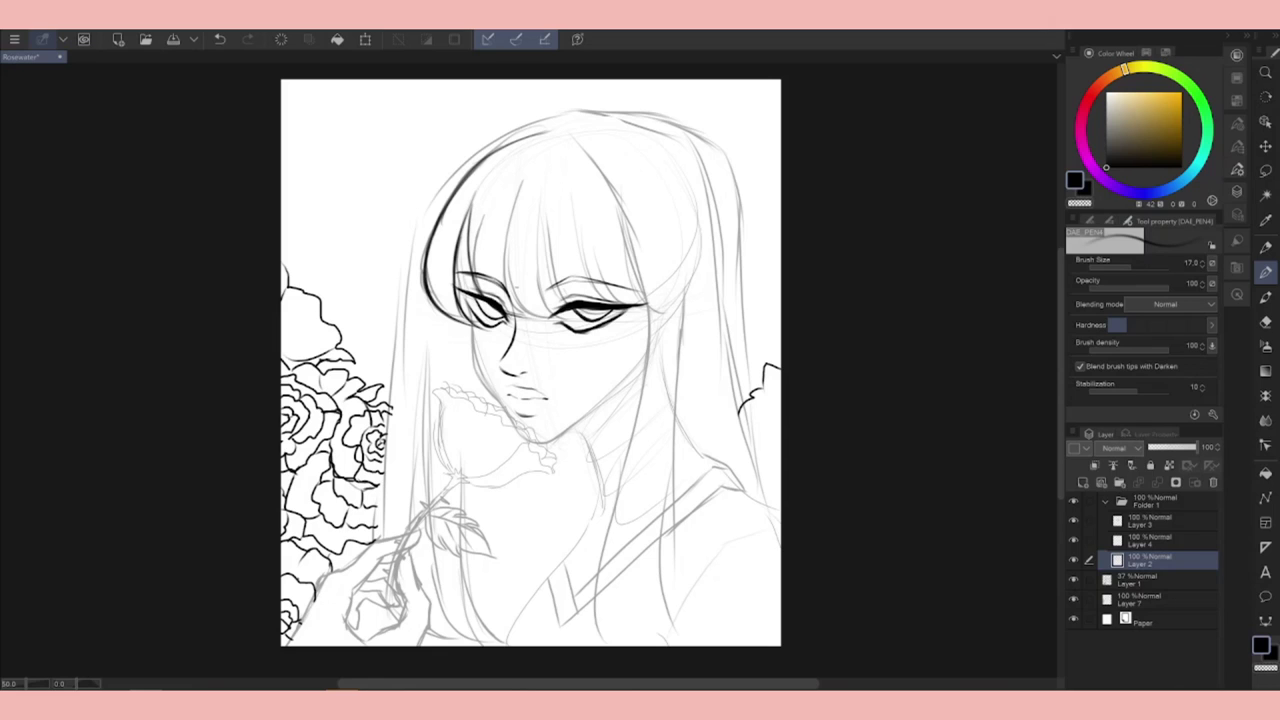
Ink the curved strands in the middle of the fringe between the two eyes.
mouse_move(512, 198)
left_mouse_down()
mouse_move(504, 278)
mouse_move(532, 316)
left_mouse_up()
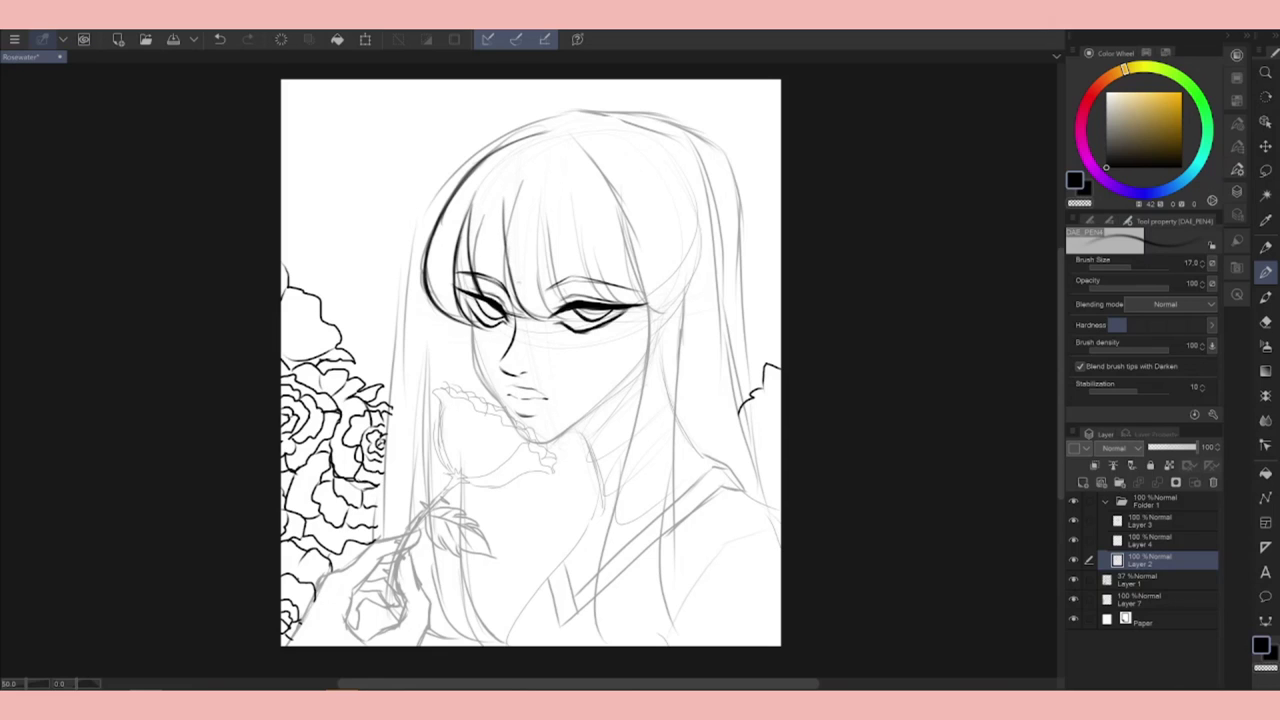
mouse_move(510, 222)
left_mouse_down()
mouse_move(504, 300)
mouse_move(576, 316)
left_mouse_up()
mouse_move(548, 202)
left_mouse_down()
mouse_move(562, 284)
mouse_move(584, 300)
left_mouse_up()
key("ctrl+z")
key("ctrl+z")
left_click_drag(540, 204, 576, 302)
Hide Layers 3 and 4 and trim the upper tip of the middle fringe strand with the eraser.
left_click(1073, 517)
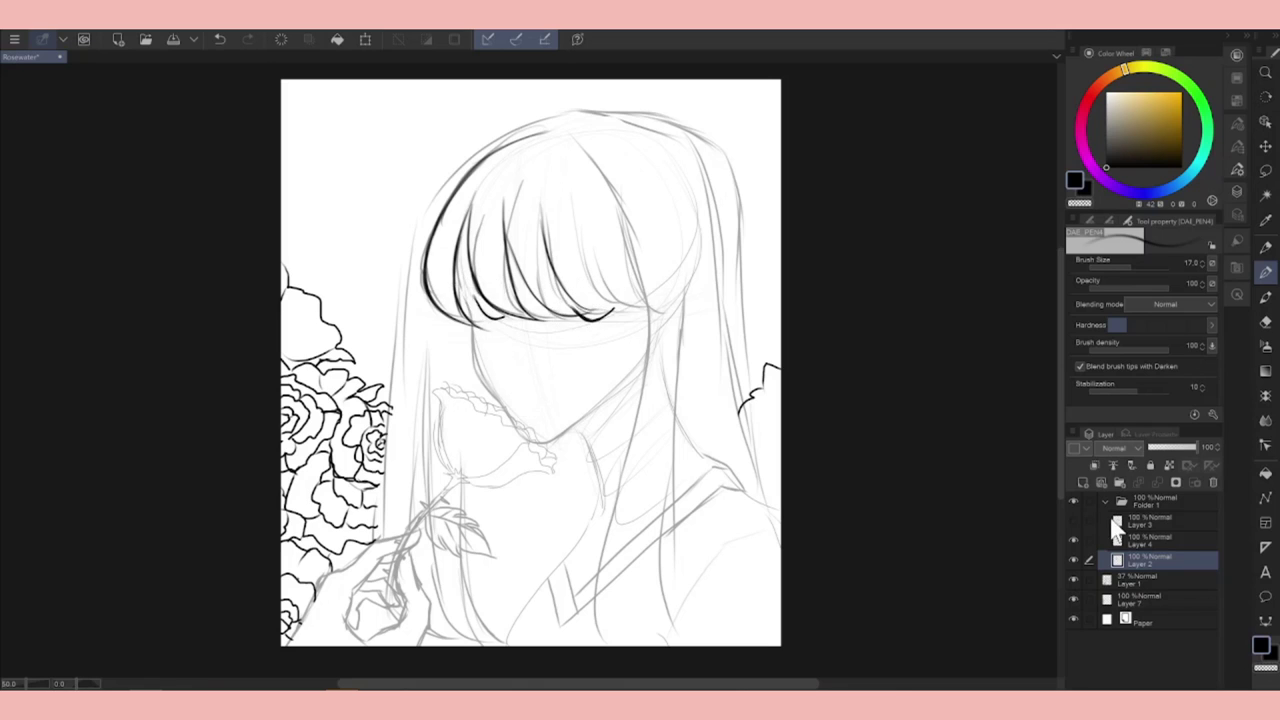
left_click_drag(1073, 537, 1072, 577)
key("ctrl+z")
key("ctrl+y")
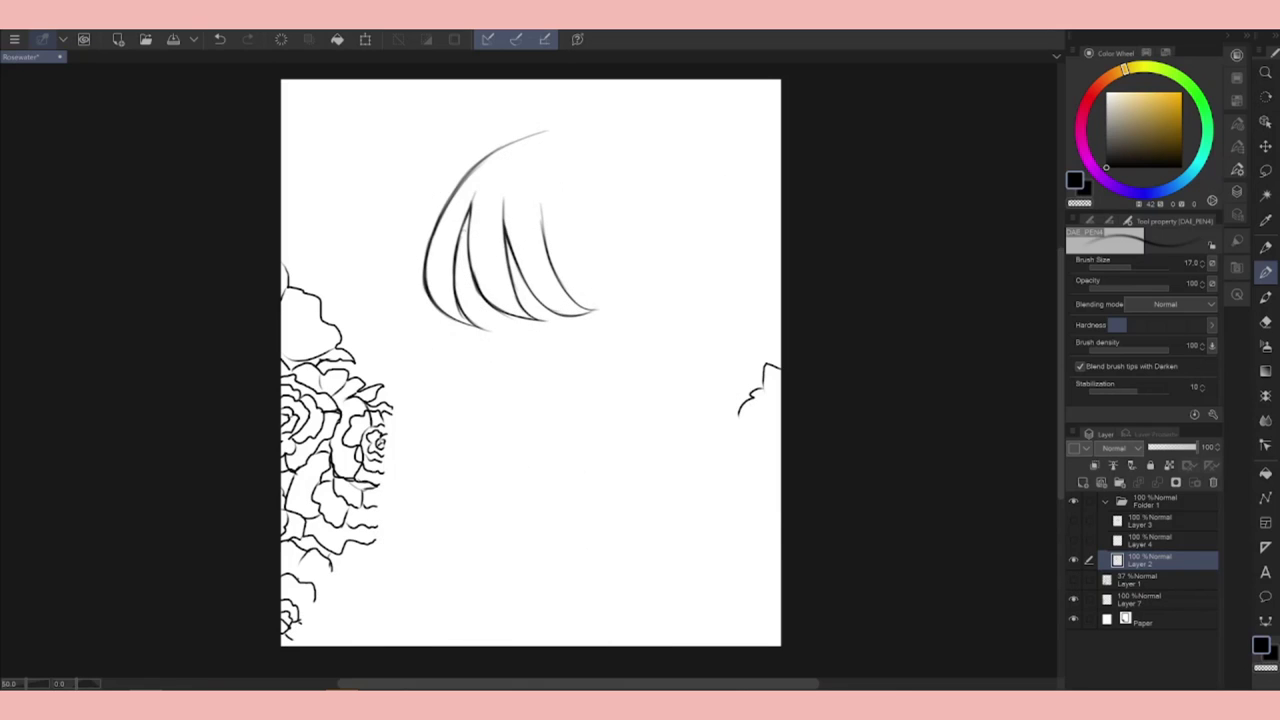
key("e")
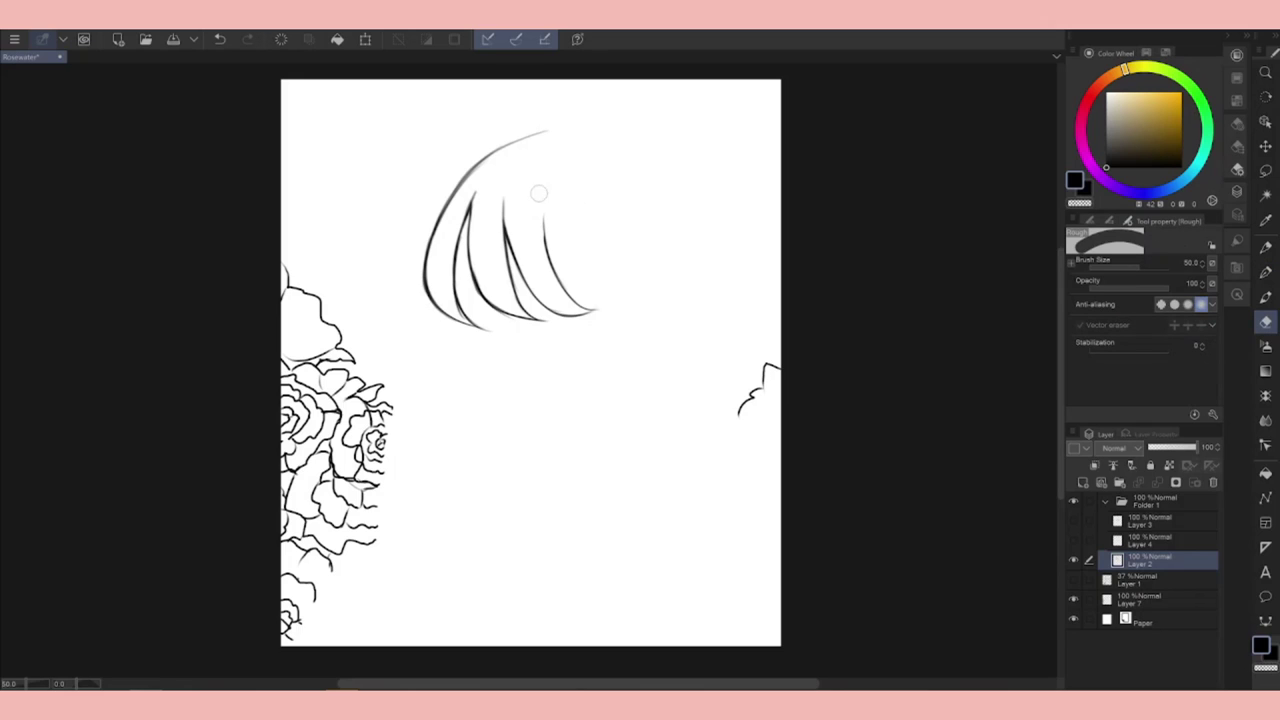
key("ctrl+z")
left_click(1262, 274)
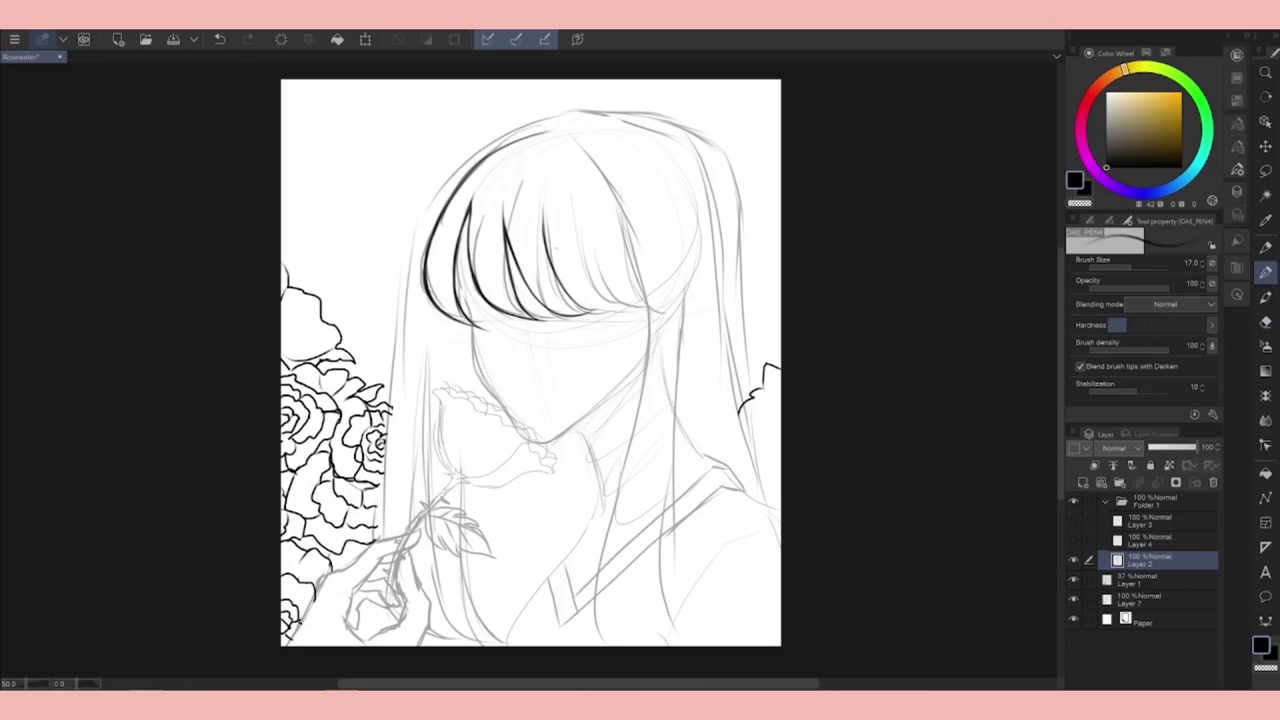
Ink the remaining fringe strands toward the near side of the face, setting the pen size to 20.
left_click_drag(578, 202, 600, 284)
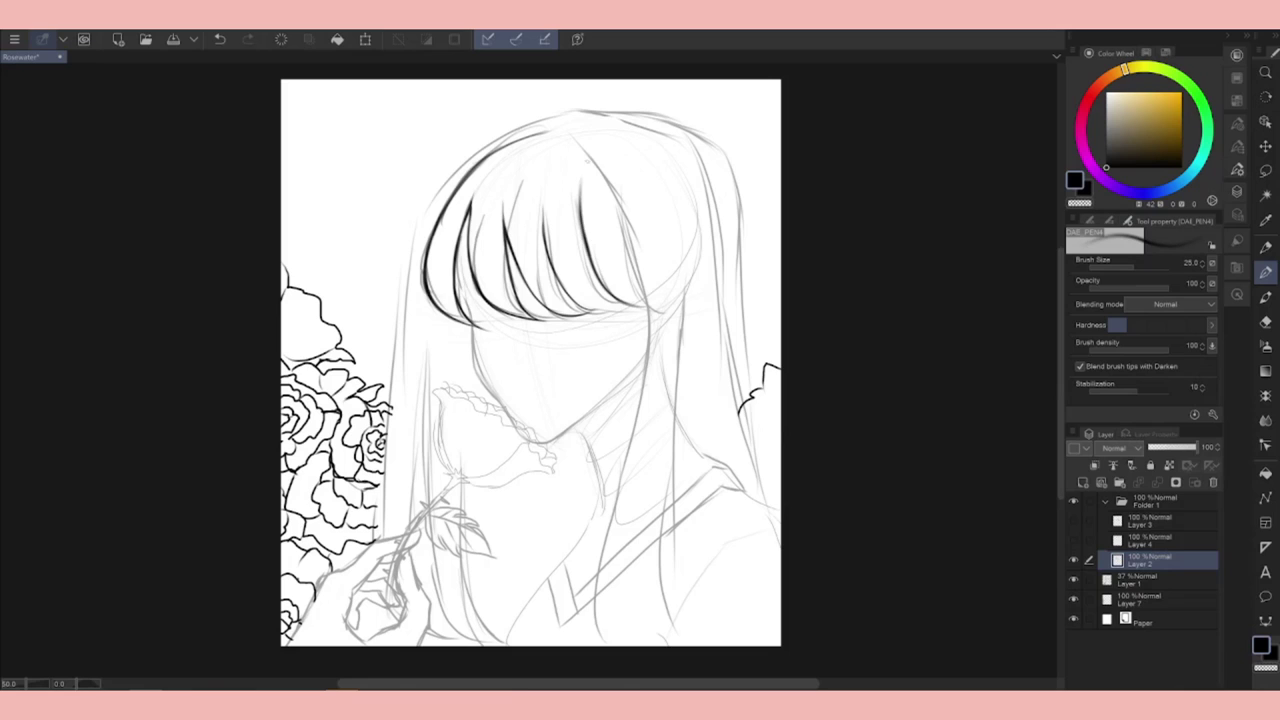
left_click_drag(581, 205, 631, 300)
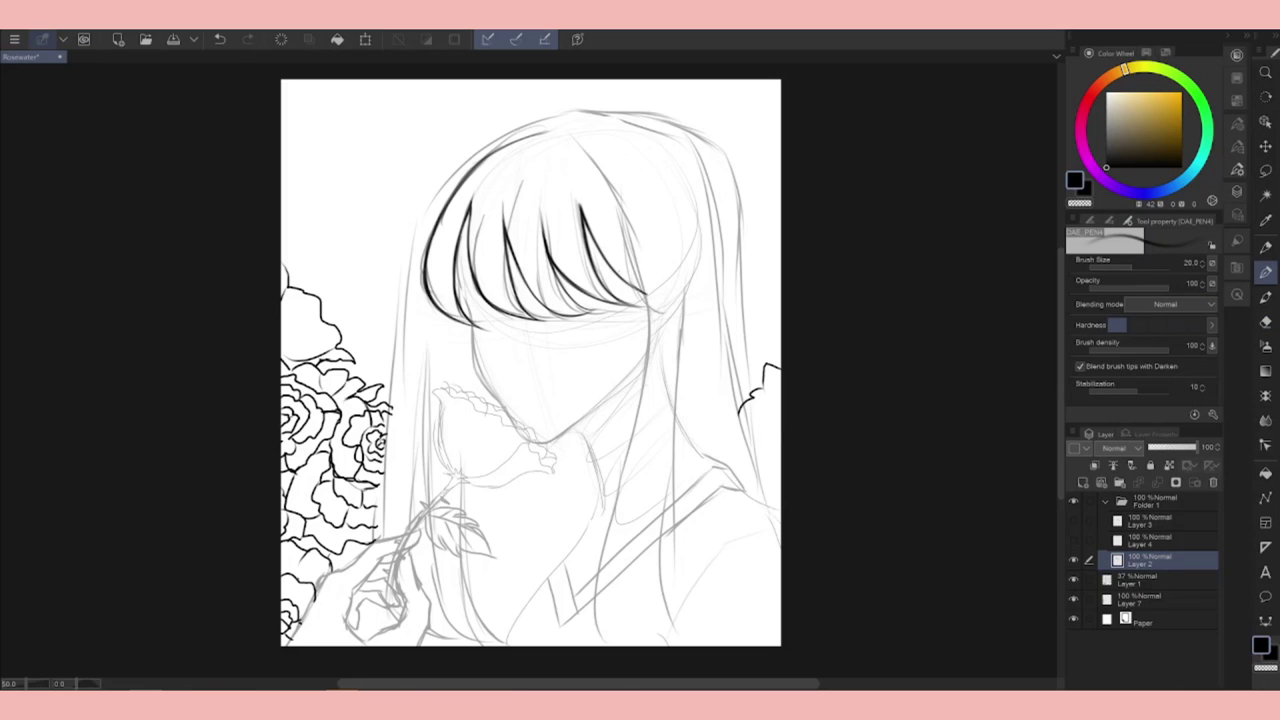
left_click(1074, 599)
left_click(1074, 599)
Ink both long edges of the near-side front lock from the parting down to the collar and below.
mouse_move(564, 128)
left_mouse_down()
mouse_move(646, 336)
mouse_move(648, 456)
left_mouse_up()
key("ctrl+z")
mouse_move(648, 300)
left_mouse_down()
mouse_move(646, 406)
mouse_move(585, 645)
left_mouse_up()
key("ctrl+z")
left_click_drag(692, 256, 680, 635)
Ink curved strand ends at the lower tip of the near-side front lock.
left_click_drag(660, 588, 705, 637)
left_click_drag(638, 570, 656, 644)
left_click_drag(610, 608, 636, 646)
key("ctrl+z")
left_click_drag(608, 570, 626, 646)
Ink the hair outline from the crown around the far side of the head and down toward the hand.
mouse_move(548, 114)
left_mouse_down()
mouse_move(412, 240)
mouse_move(380, 545)
left_mouse_up()
left_click_drag(406, 290, 388, 410)
key("ctrl+z")
left_click_drag(406, 316, 380, 572)
key("ctrl+z")
left_click_drag(412, 208, 404, 324)
Erase the rough lines of the far-side lock and redraw its edges down to the hand.
key("e")
left_click_drag(408, 272, 376, 572)
key("p")
left_click_drag(410, 250, 378, 548)
left_click_drag(410, 244, 408, 302)
Ink the wrist, palm and finger contours of the hand holding the flower stem.
left_click_drag(325, 577, 286, 642)
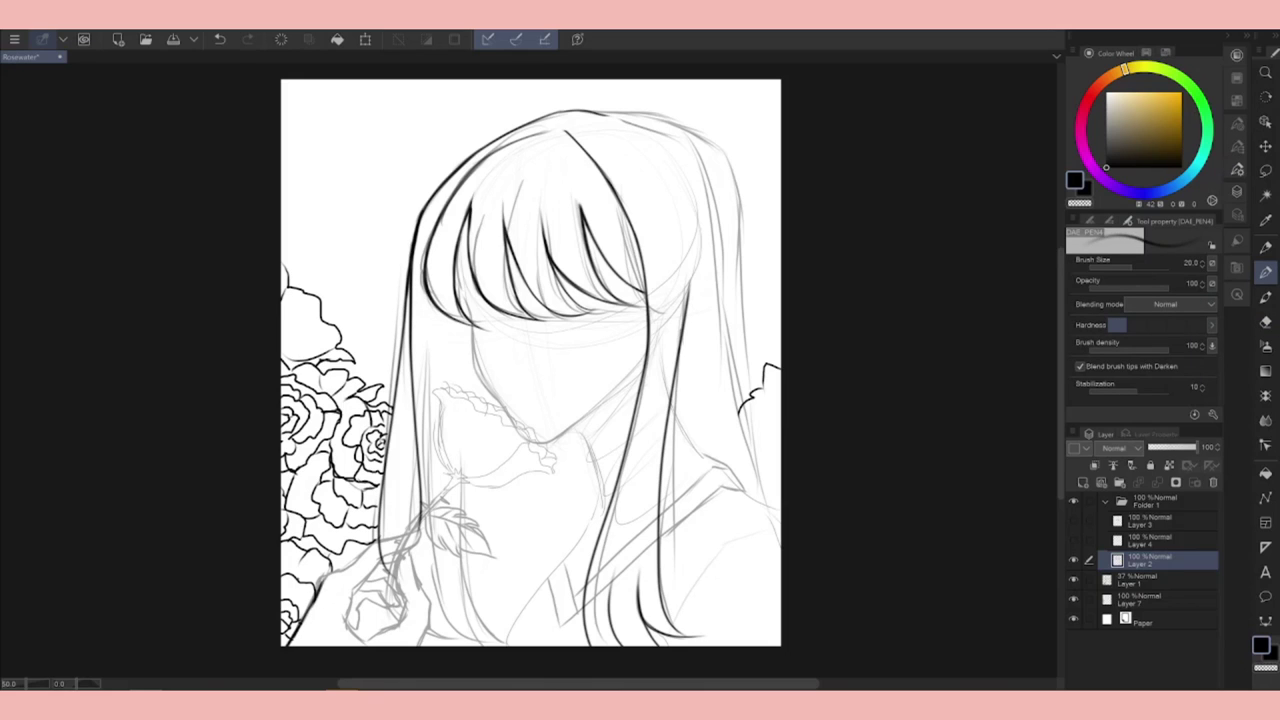
mouse_move(378, 538)
left_mouse_down()
mouse_move(344, 570)
mouse_move(407, 532)
left_mouse_up()
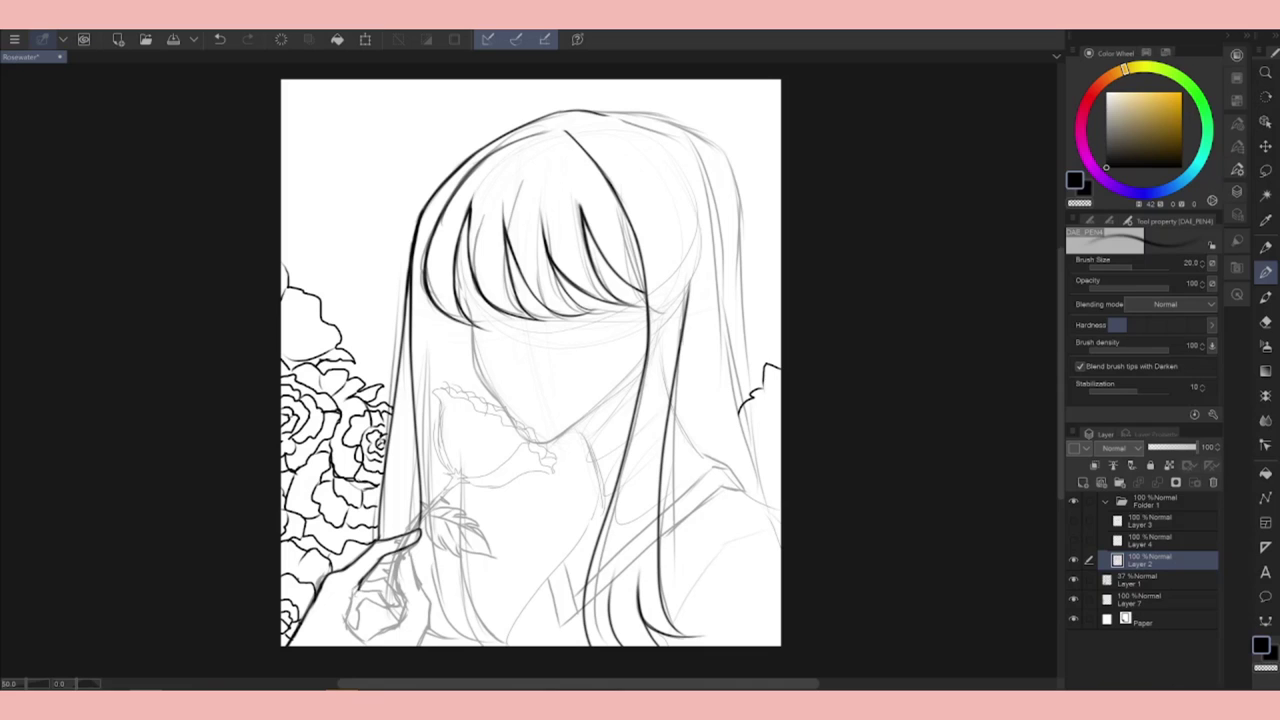
left_click_drag(350, 600, 345, 646)
key("ctrl+z")
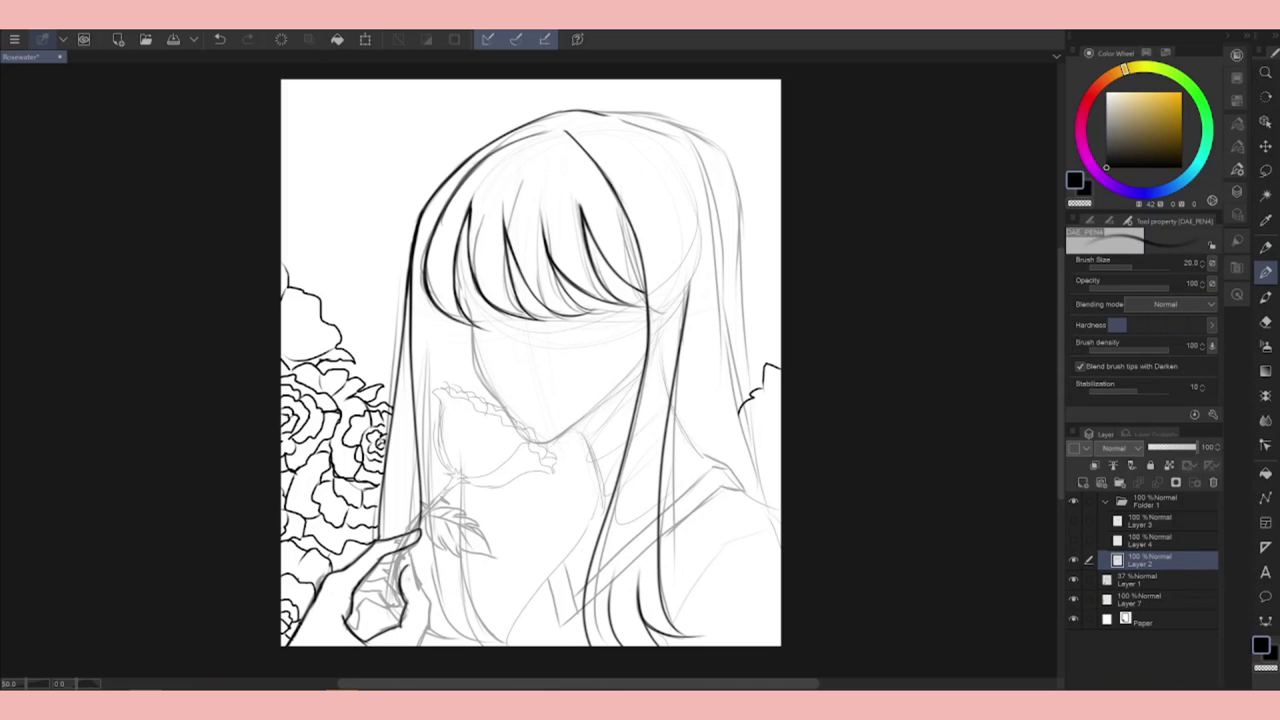
left_click_drag(425, 578, 412, 625)
left_click_drag(428, 520, 385, 570)
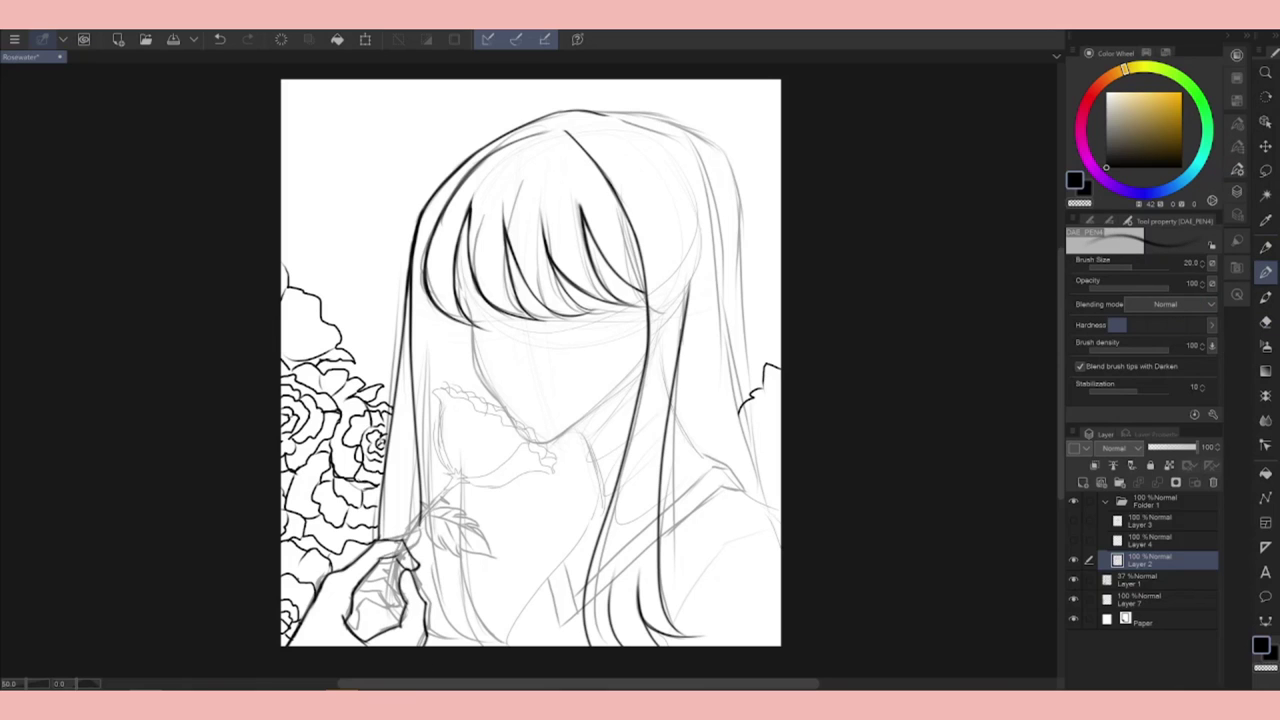
Undo the fingertip strokes and redraw the upper finger's edge and tip at the stem.
key("ctrl+z")
key("e")
key("p")
key("ctrl+z")
key("ctrl+z")
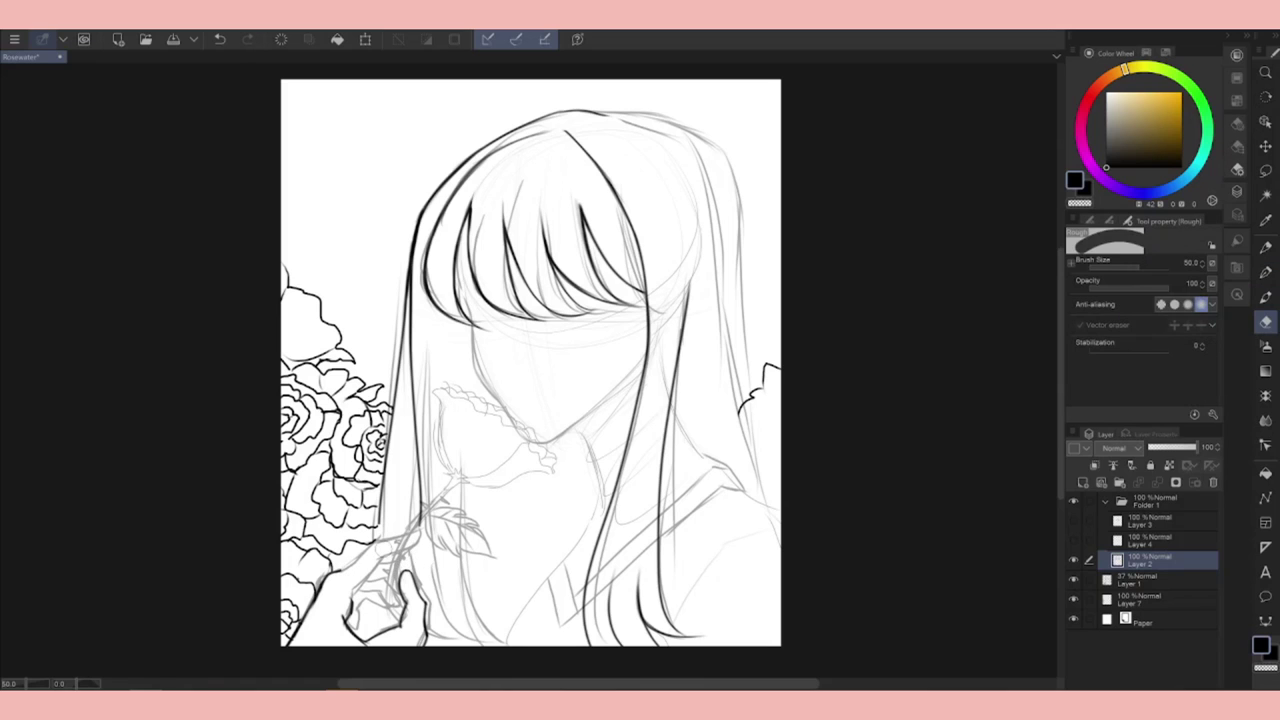
key("ctrl+z")
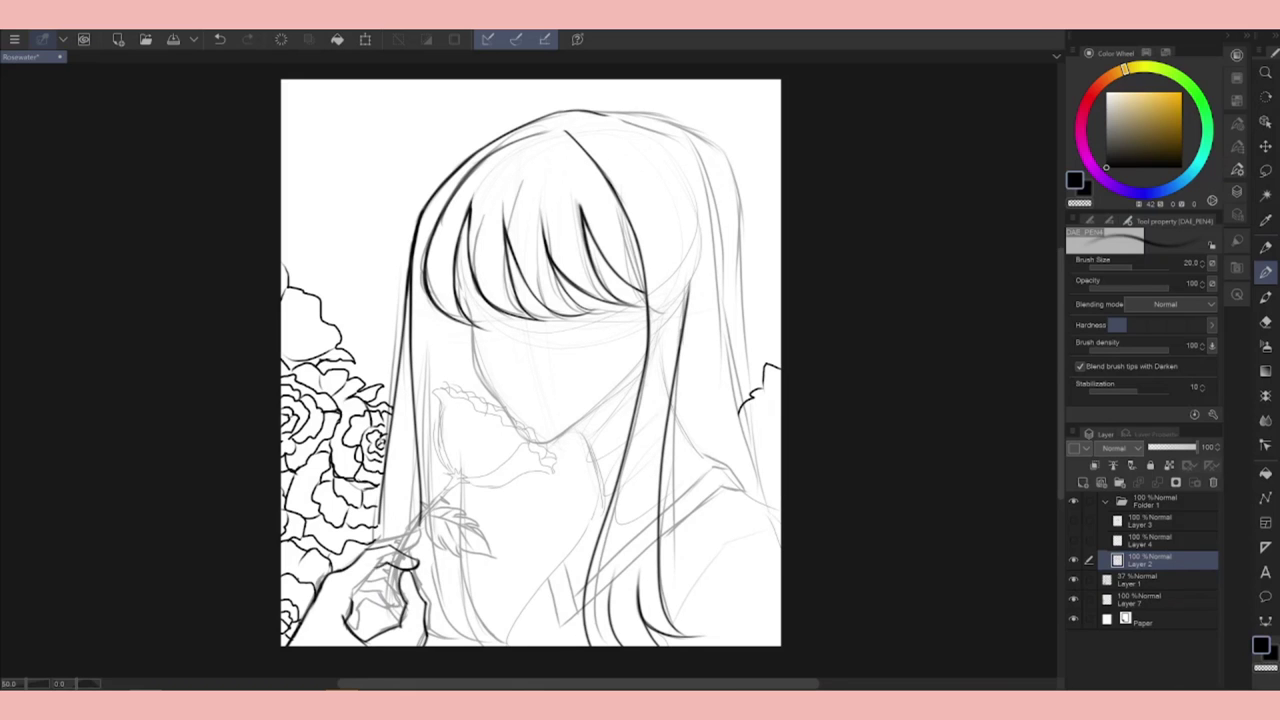
Erase the outer finger's contour and redraw it narrower around the palm opening.
key("p")
key("p")
key("e")
left_click_drag(420, 585, 405, 630)
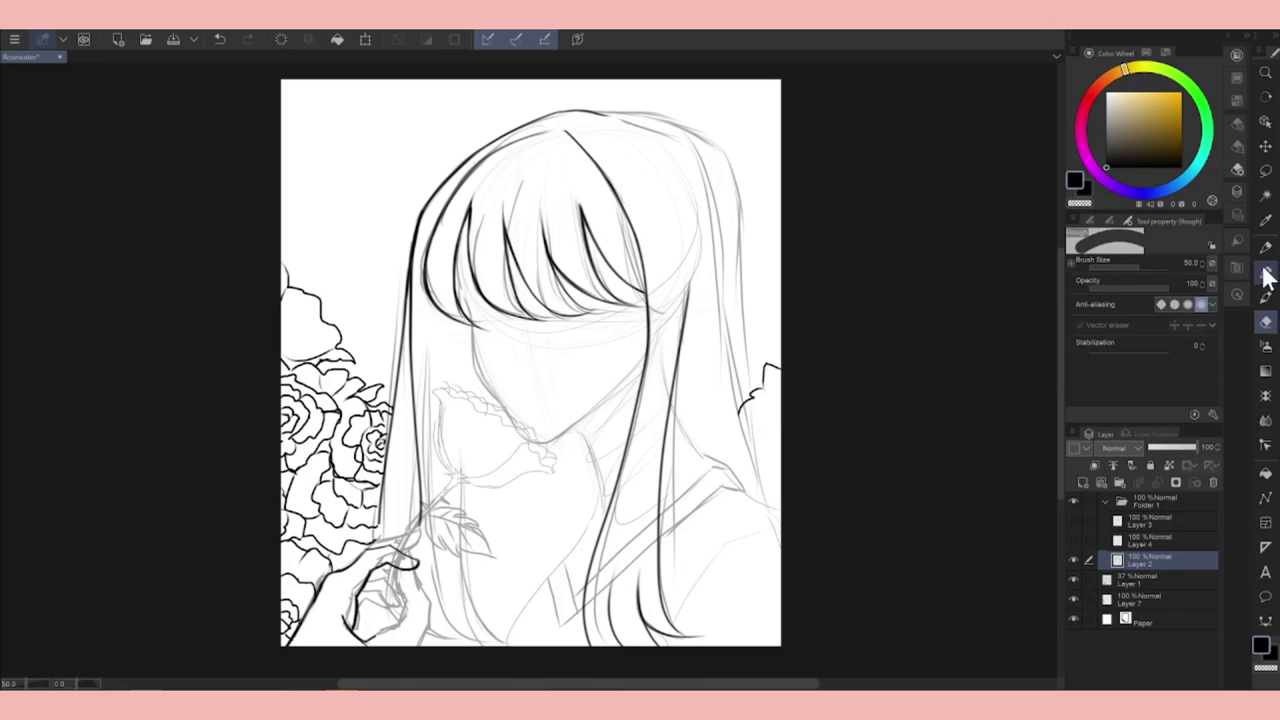
key("p")
left_click_drag(380, 585, 408, 620)
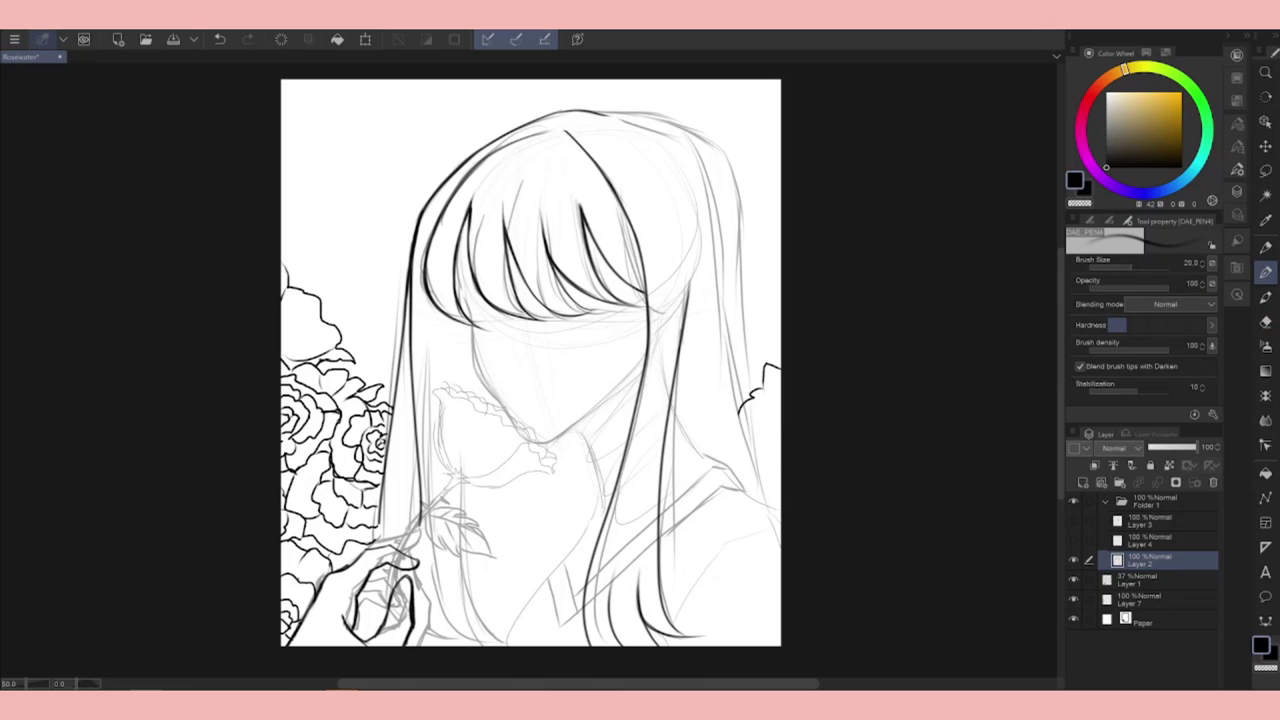
Select the inked hand with the lasso and rotate it about 10 degrees counterclockwise.
key("m")
left_click_drag(300, 530, 424, 664)
key("ctrl+t")
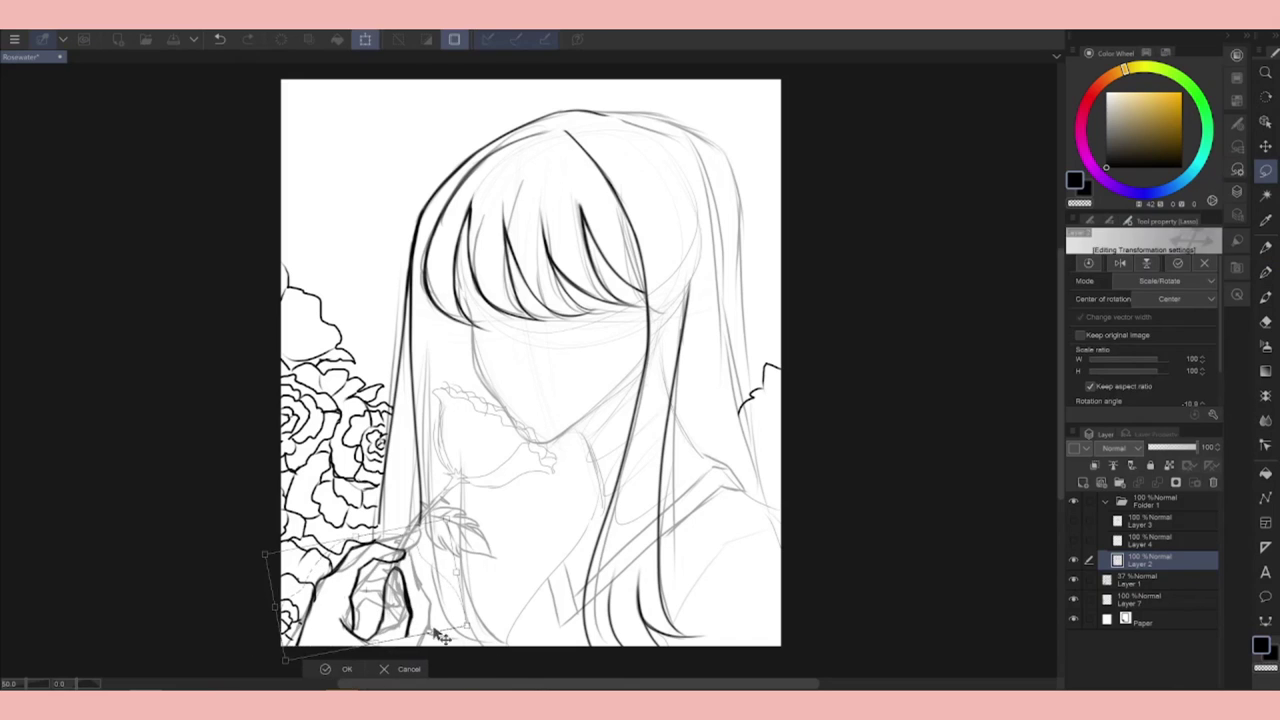
key("Return")
key("ctrl+d")
Clean up the lines inside the palm opening and ink the folded fingers there.
left_click(1266, 270)
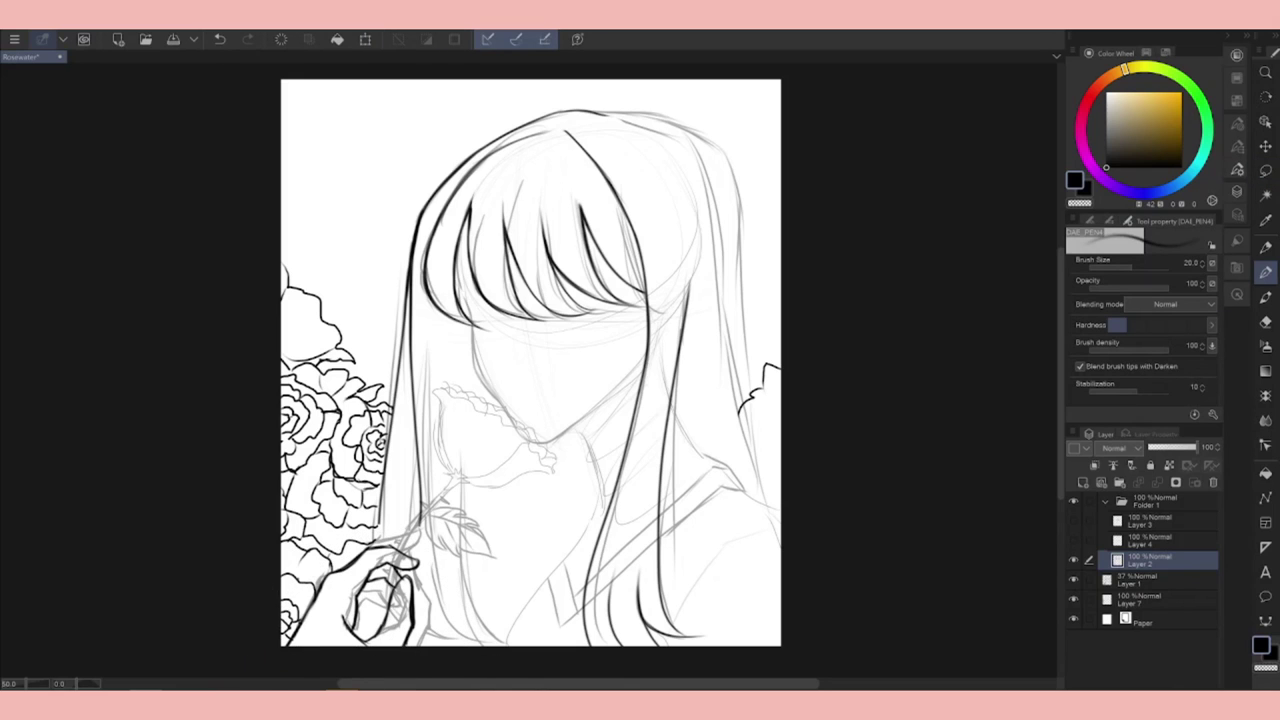
key("e")
left_click_drag(370, 590, 400, 630)
left_click(1266, 270)
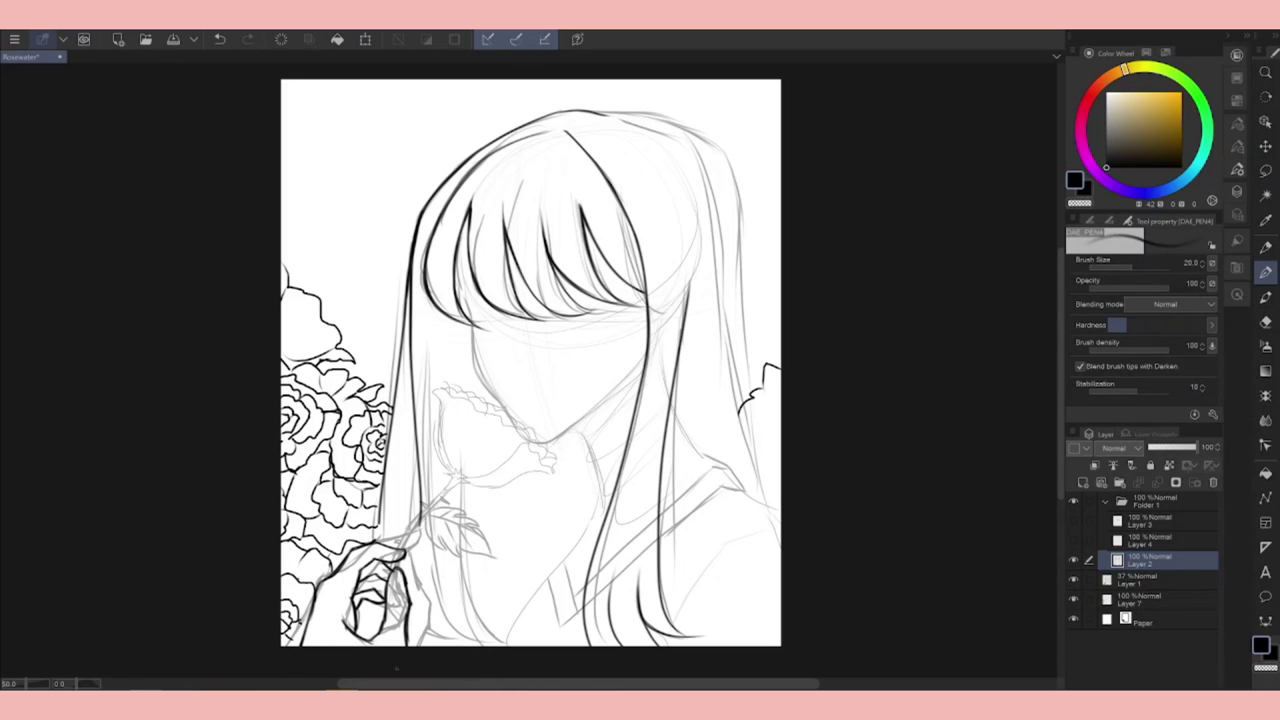
Ink the held rose's bloom outline over the sketch, from its ruffled upper rim down to its base at the stem.
key("e")
left_click(1266, 272)
left_click_drag(435, 393, 441, 470)
mouse_move(442, 393)
left_mouse_down()
mouse_move(527, 440)
mouse_move(460, 472)
mouse_move(552, 472)
left_mouse_up()
key("ctrl+z")
left_click_drag(466, 484, 556, 463)
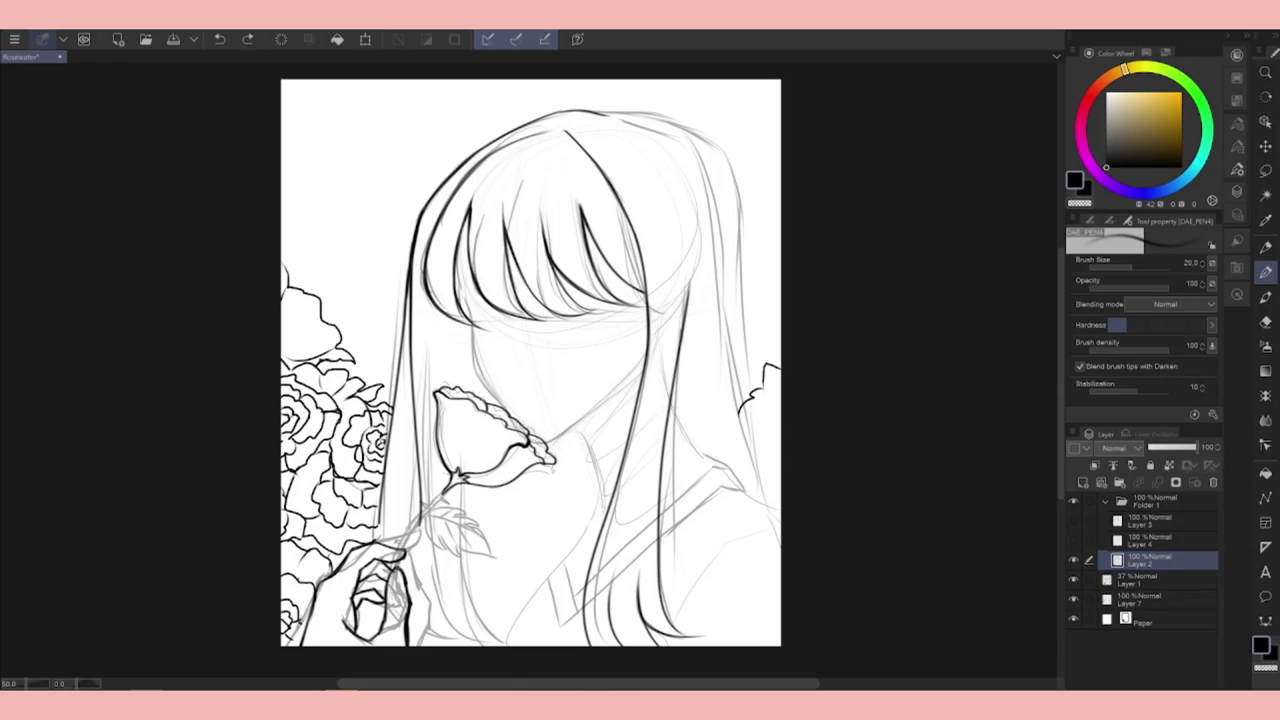
Add a new layer and ink the ruffled petal edges along the rose's upper rim and the stem down to the hand.
left_click(1084, 482)
key("e")
key("p")
left_click_drag(452, 392, 504, 420)
key("ctrl+z")
left_click_drag(452, 384, 506, 420)
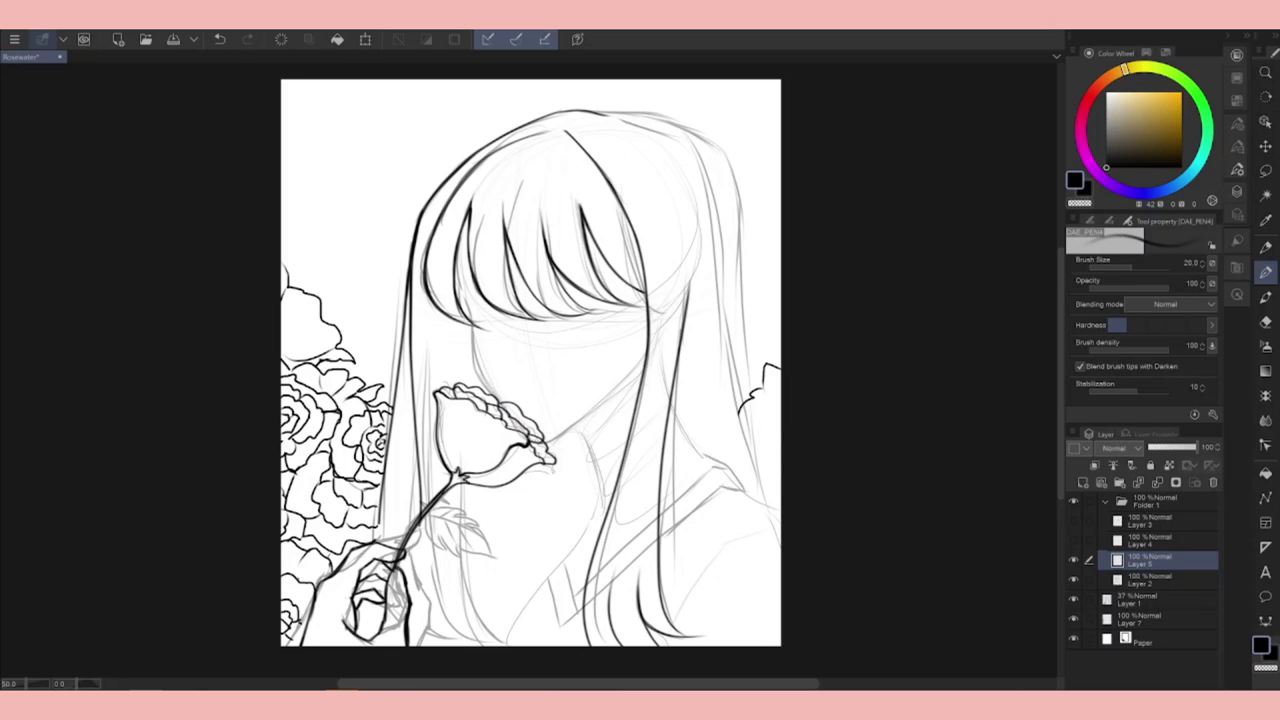
Erase the overlapping lines around the rose stem and the fingers, working on both the flower and hand line layers.
key("e")
key("alt+bracketleft")
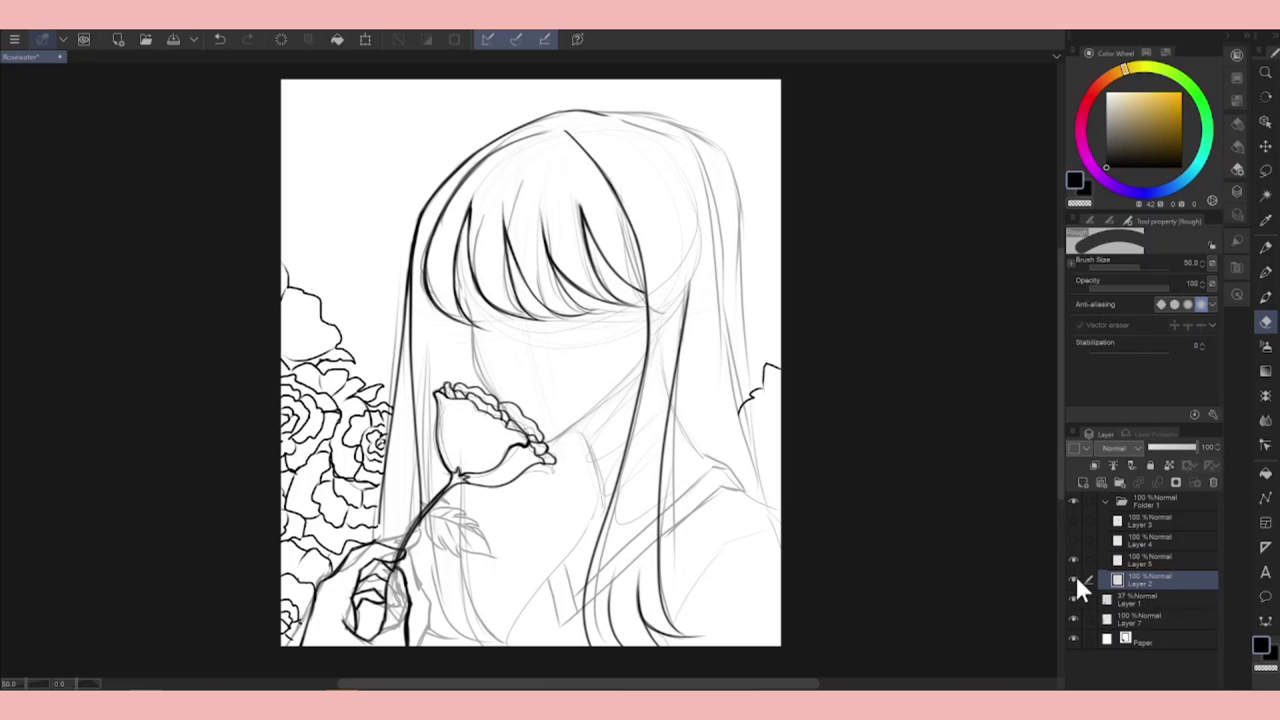
key("alt+bracketright")
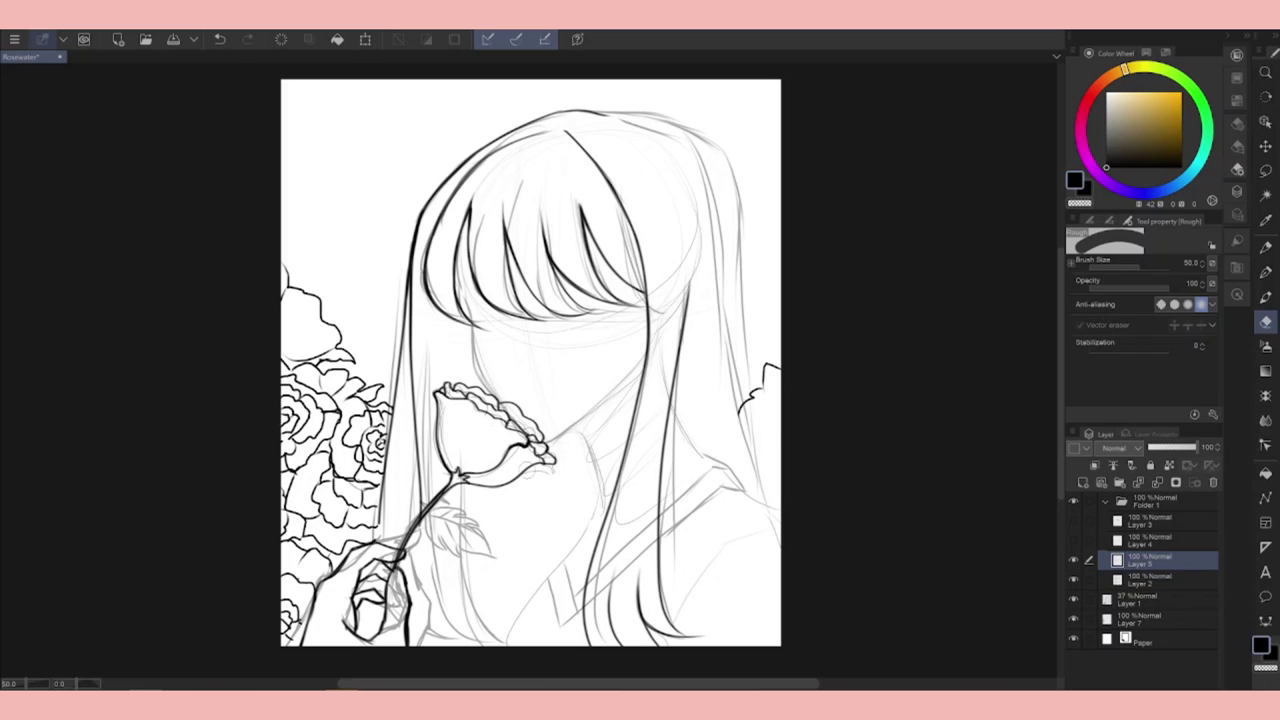
key("p")
key("e")
key("p")
key("e")
key("alt+bracketleft")
key("alt+bracketright")
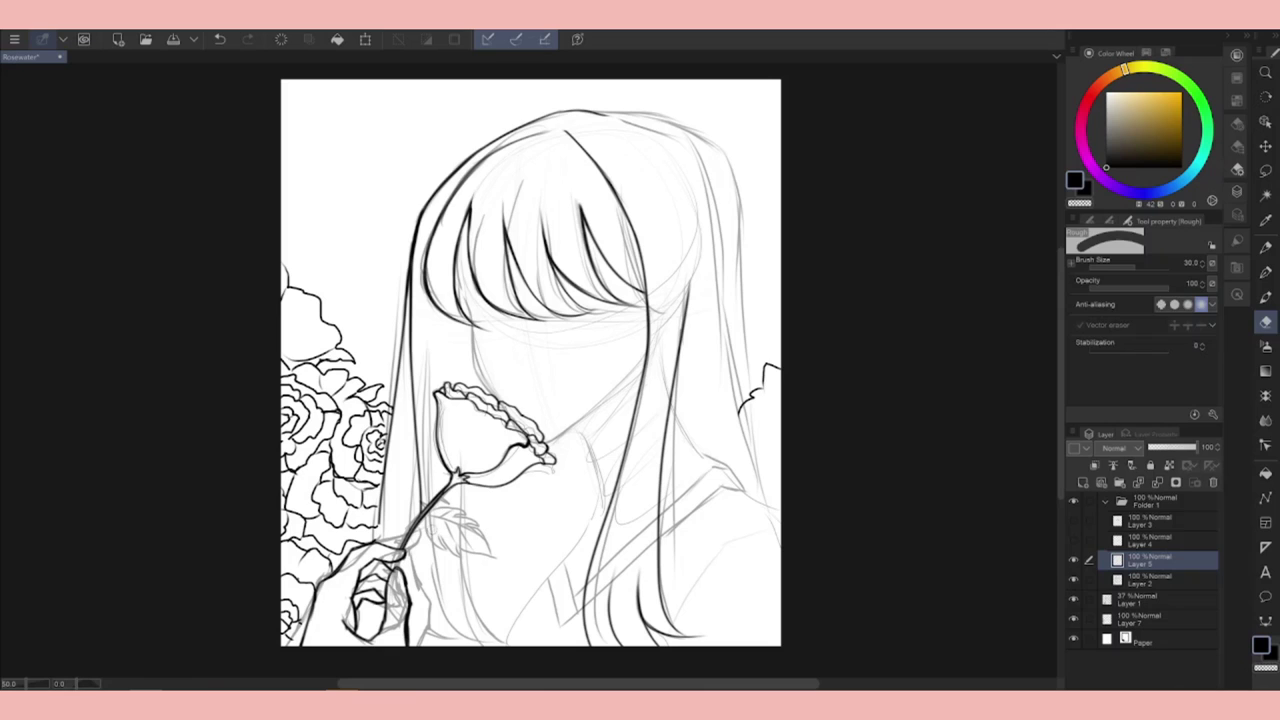
Ink the lower stem through the palm opening and erase the hand lines that overlap it.
key("p")
mouse_move(388, 562)
left_mouse_down()
mouse_move(362, 644)
mouse_move(444, 488)
mouse_move(394, 556)
left_mouse_up()
key("e")
key("p")
key("ctrl+z")
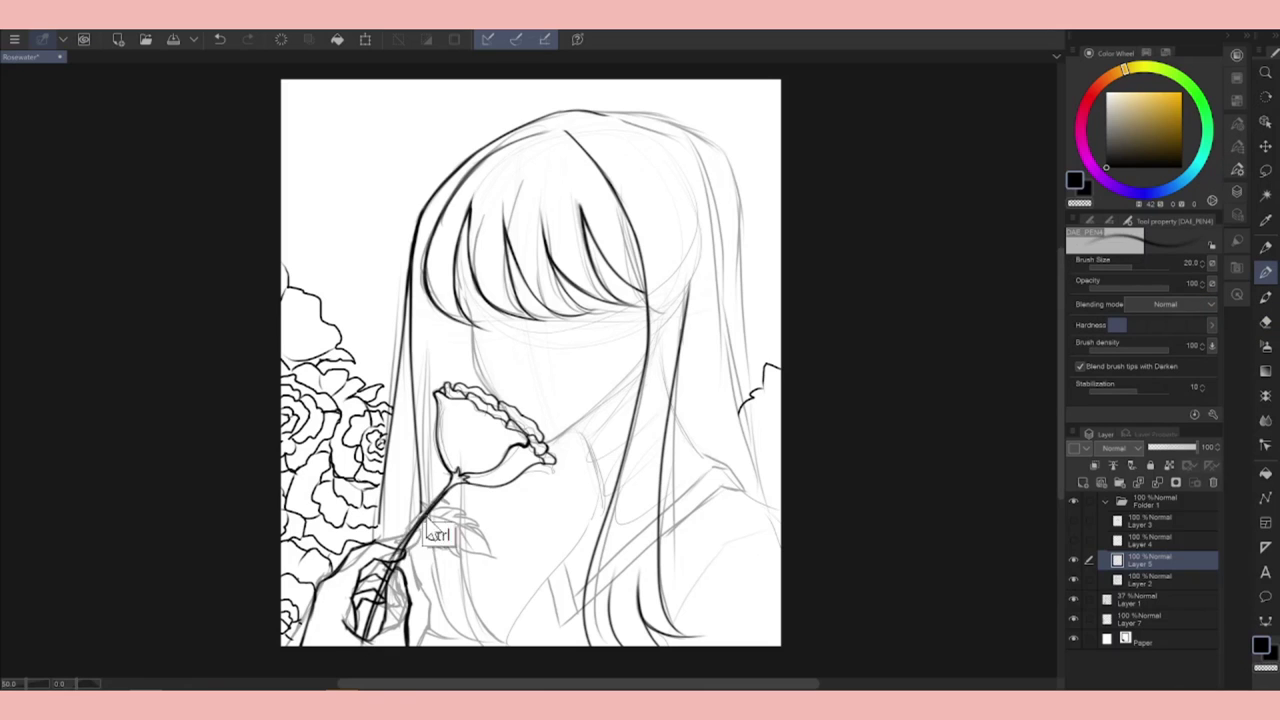
key("ctrl+z")
key("e")
key("alt+bracketleft")
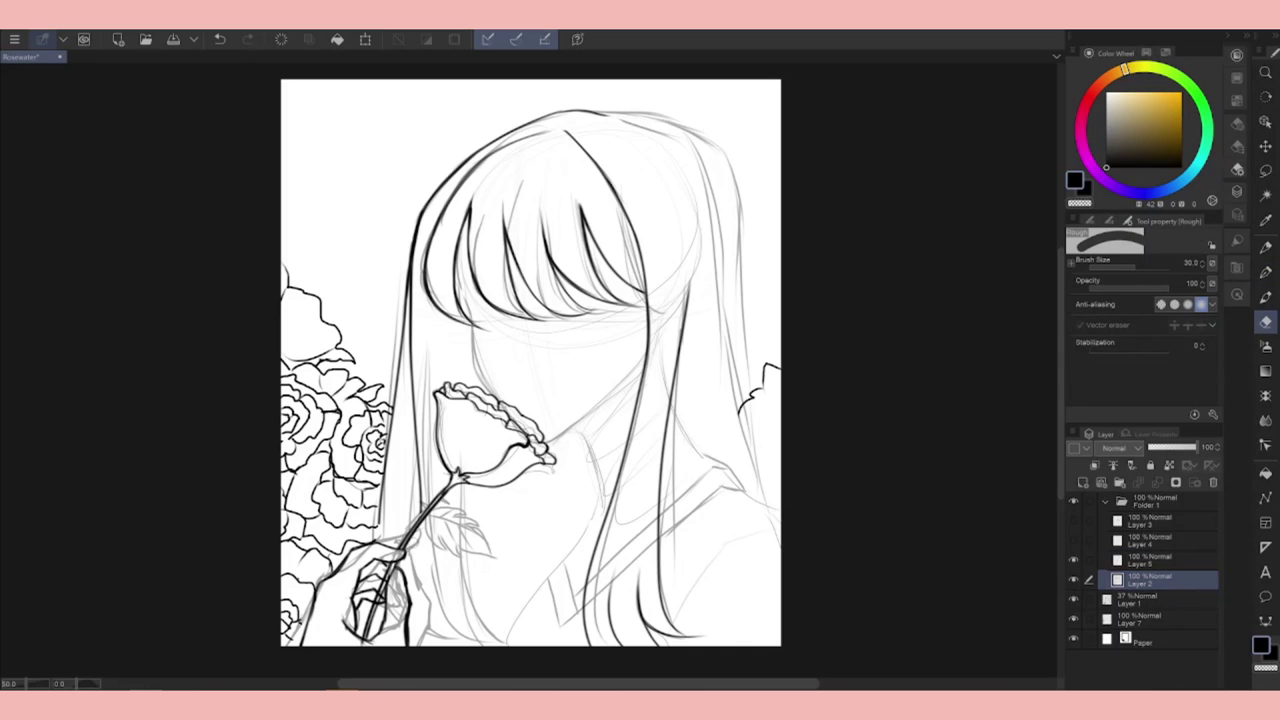
key("p")
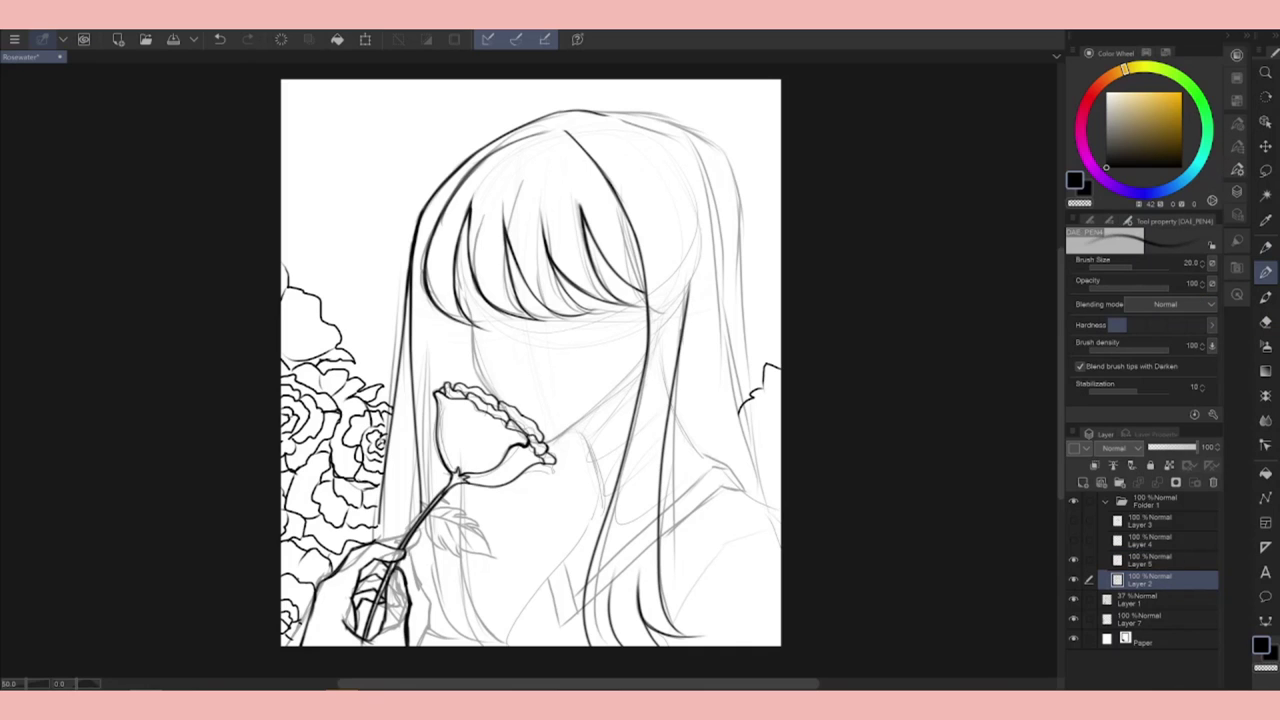
Merge the flower layer down into Layer 2 and ink the cheek, jaw and neck contours.
left_click(1152, 484)
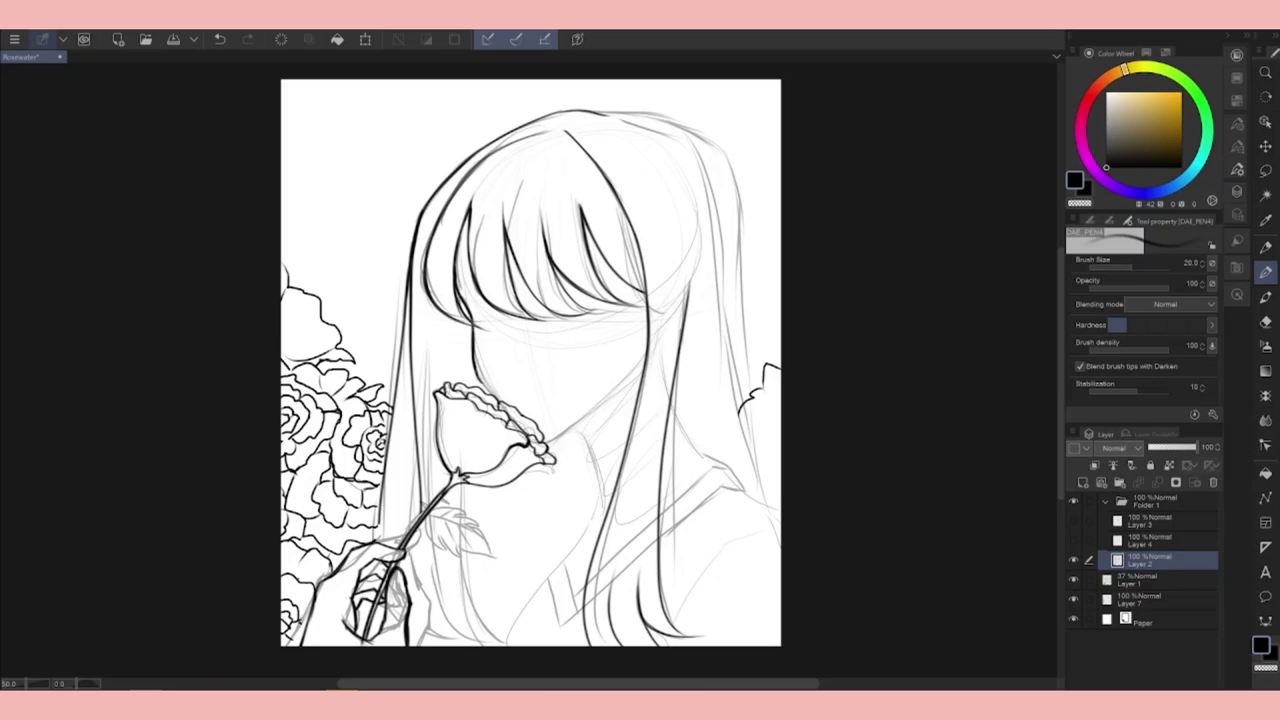
left_click_drag(646, 354, 552, 438)
key("ctrl+z")
mouse_move(646, 352)
left_mouse_down()
mouse_move(550, 440)
mouse_move(594, 410)
mouse_move(600, 495)
mouse_move(504, 645)
left_mouse_up()
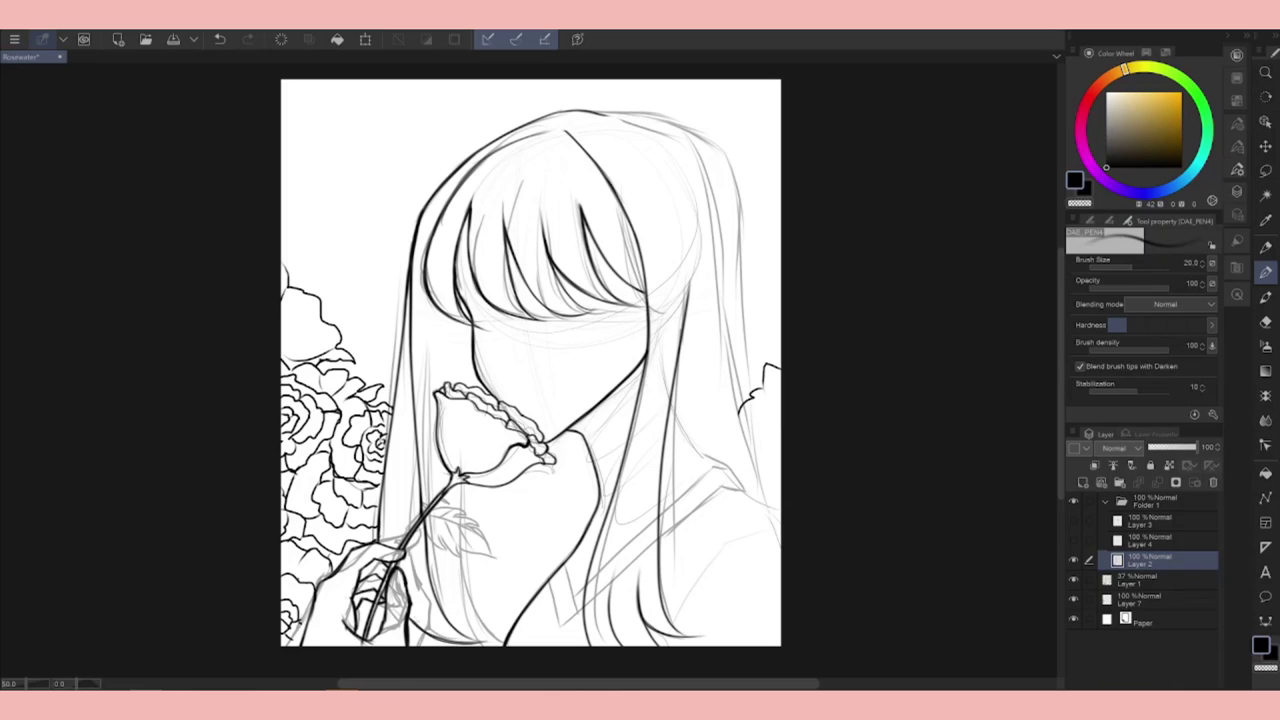
Ink the long hair strands behind the rose and stem down to the canvas's lower edge, redoing strokes as needed.
key("ctrl")
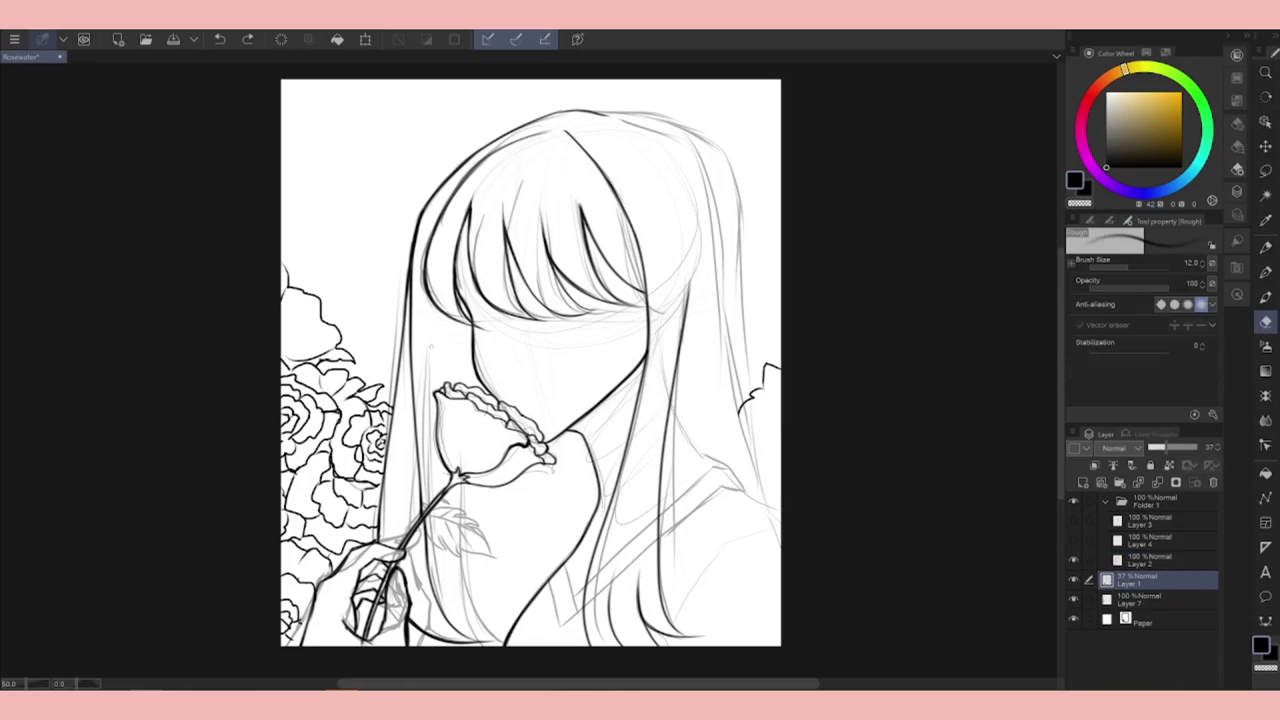
key("ctrl")
key("ctrl+y")
key("ctrl+z")
key("ctrl+y")
key("ctrl+z")
key("ctrl+y")
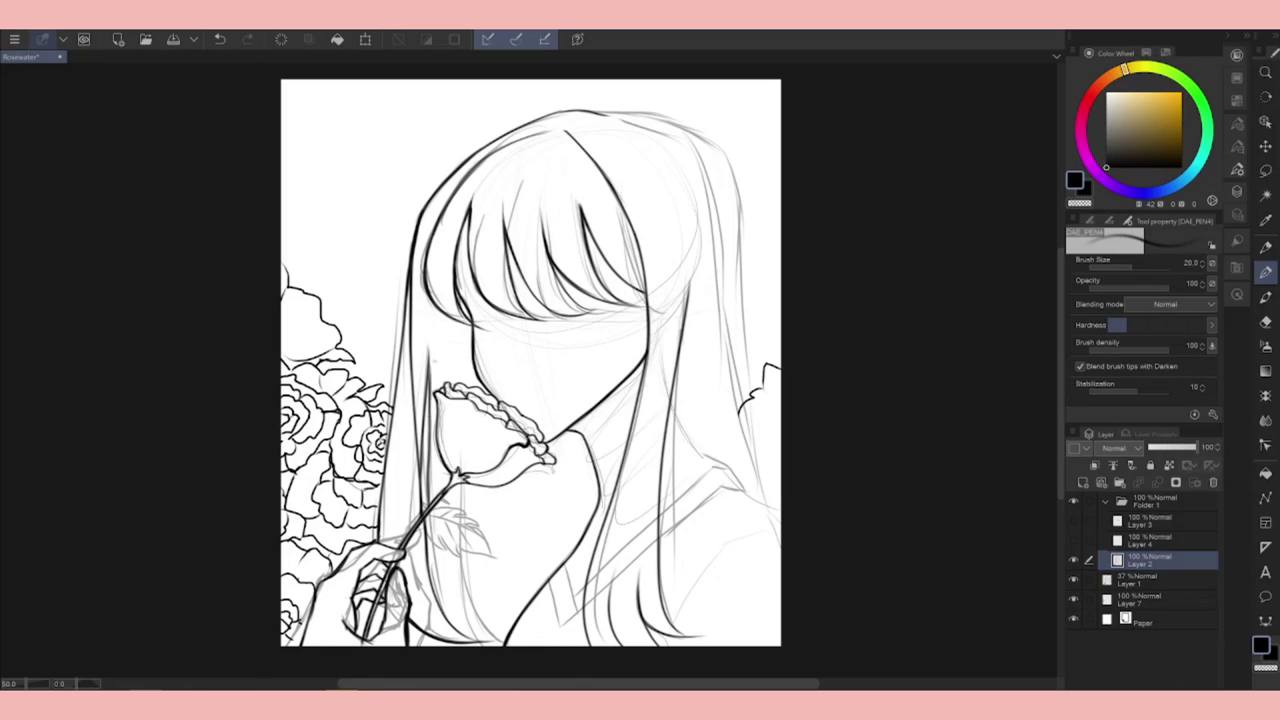
key("ctrl+z")
key("ctrl+y")
key("ctrl+z")
key("ctrl+y")
key("ctrl+z")
key("ctrl+y")
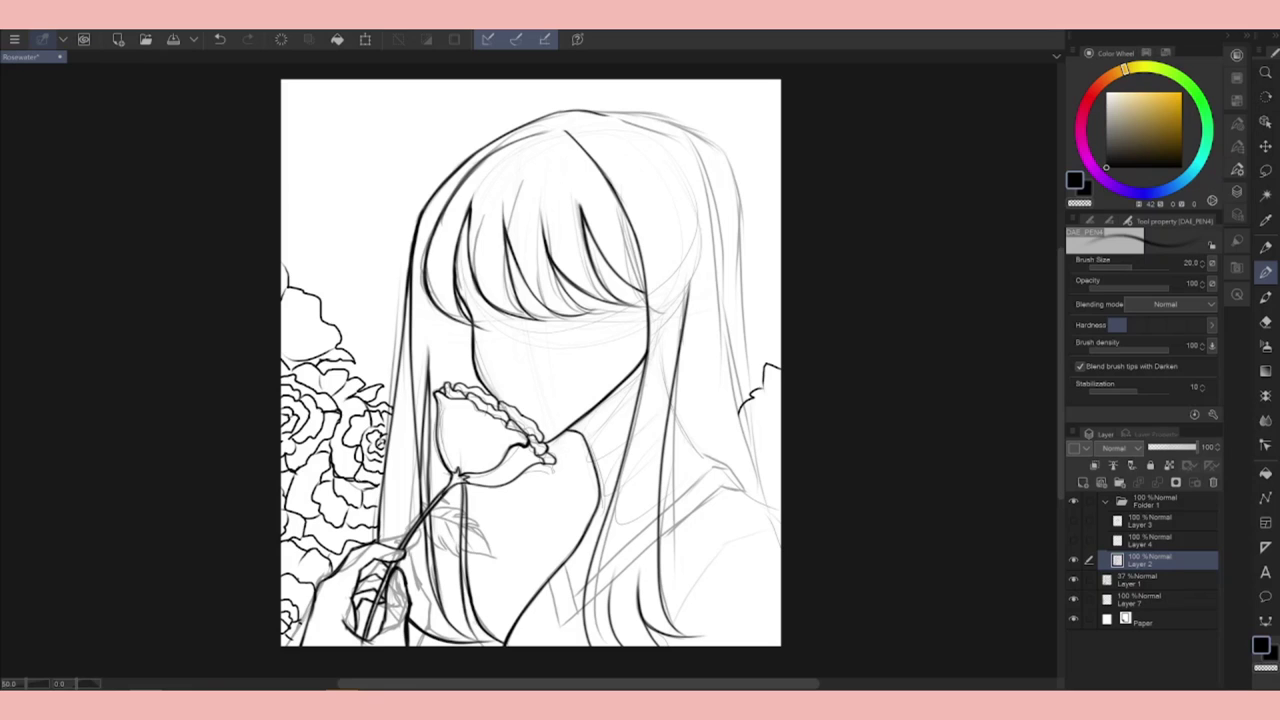
Ink the outer hair contour from the crown down past the shoulder.
left_click_drag(640, 360, 626, 365)
mouse_move(572, 115)
left_mouse_down()
mouse_move(660, 121)
mouse_move(722, 210)
mouse_move(752, 518)
left_mouse_up()
key("e")
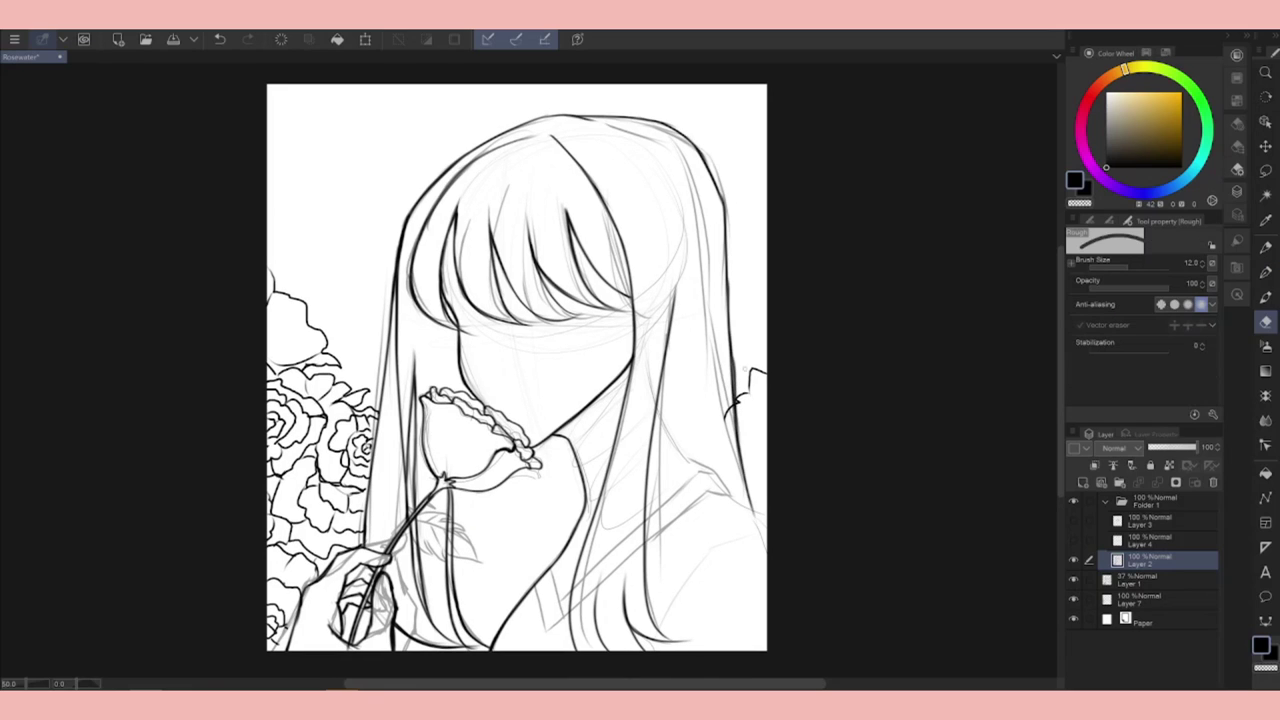
left_click(1265, 247)
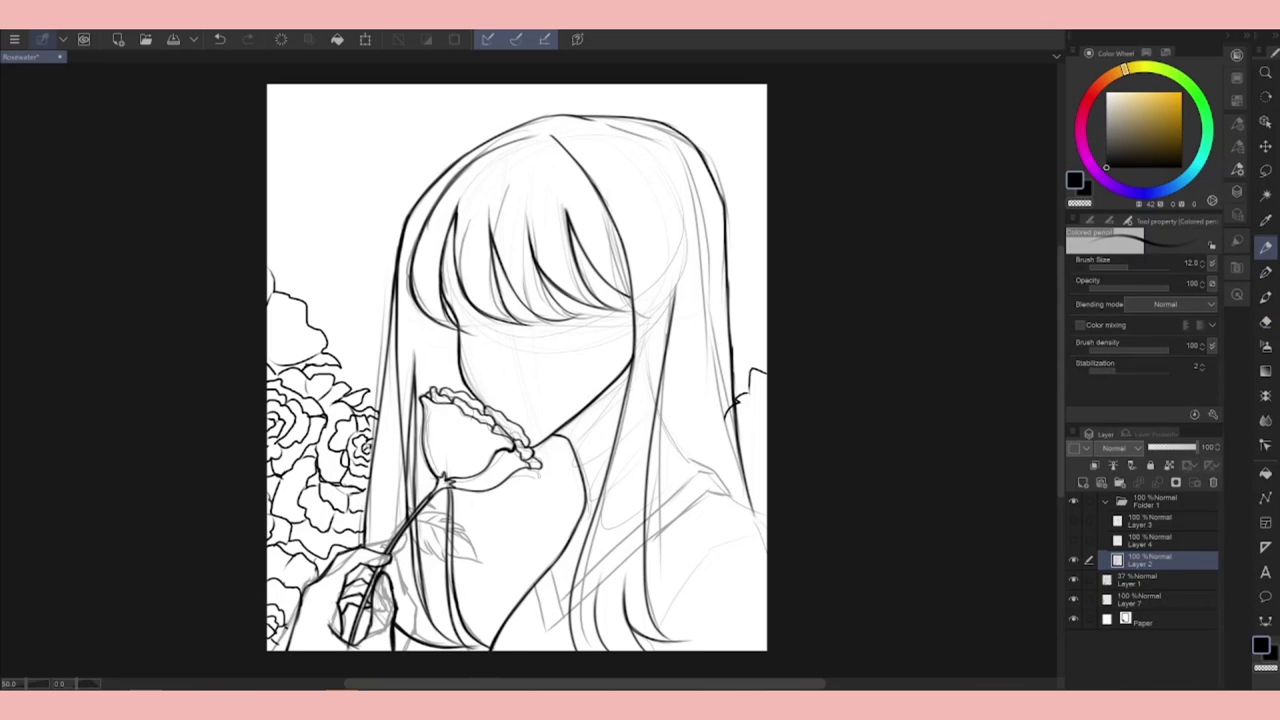
Hide the sketch layer and clean up the line joints of the hair outline at the crown.
left_click(1073, 579)
key("e")
scroll(605, 197, "up", 5)
scroll(605, 197, "down", 3)
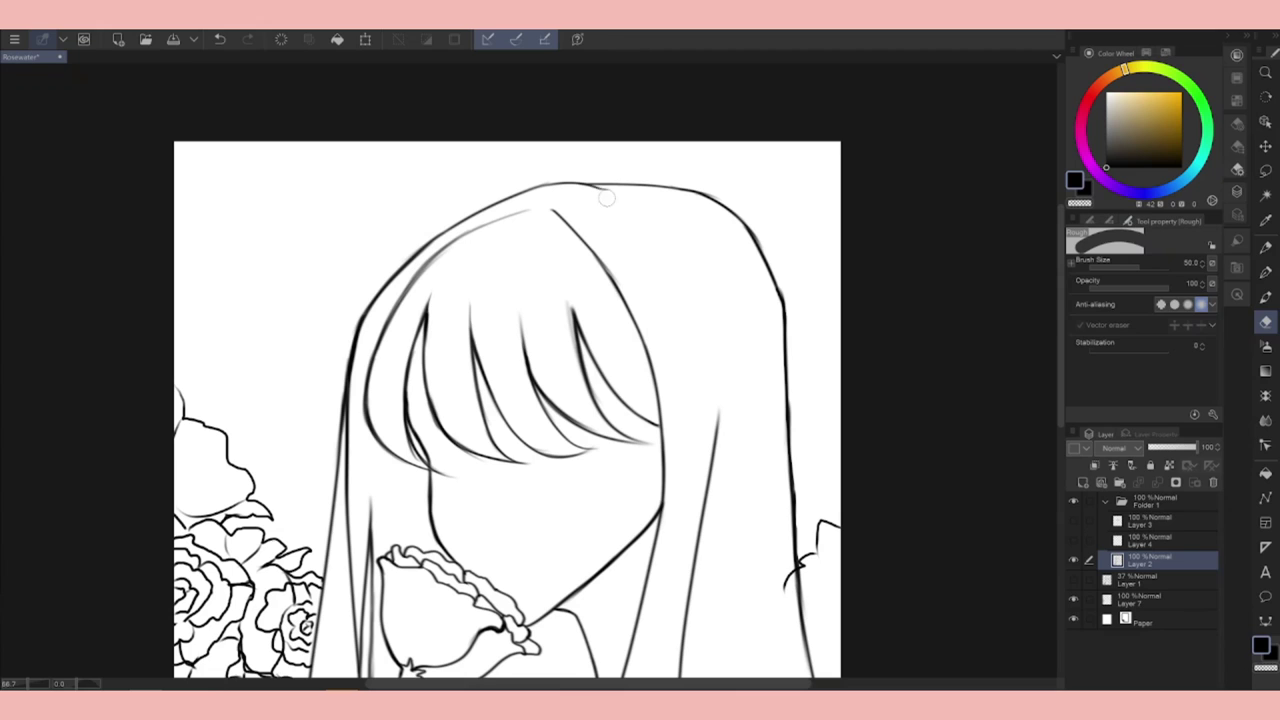
left_click(1265, 247)
key("ctrl+minus")
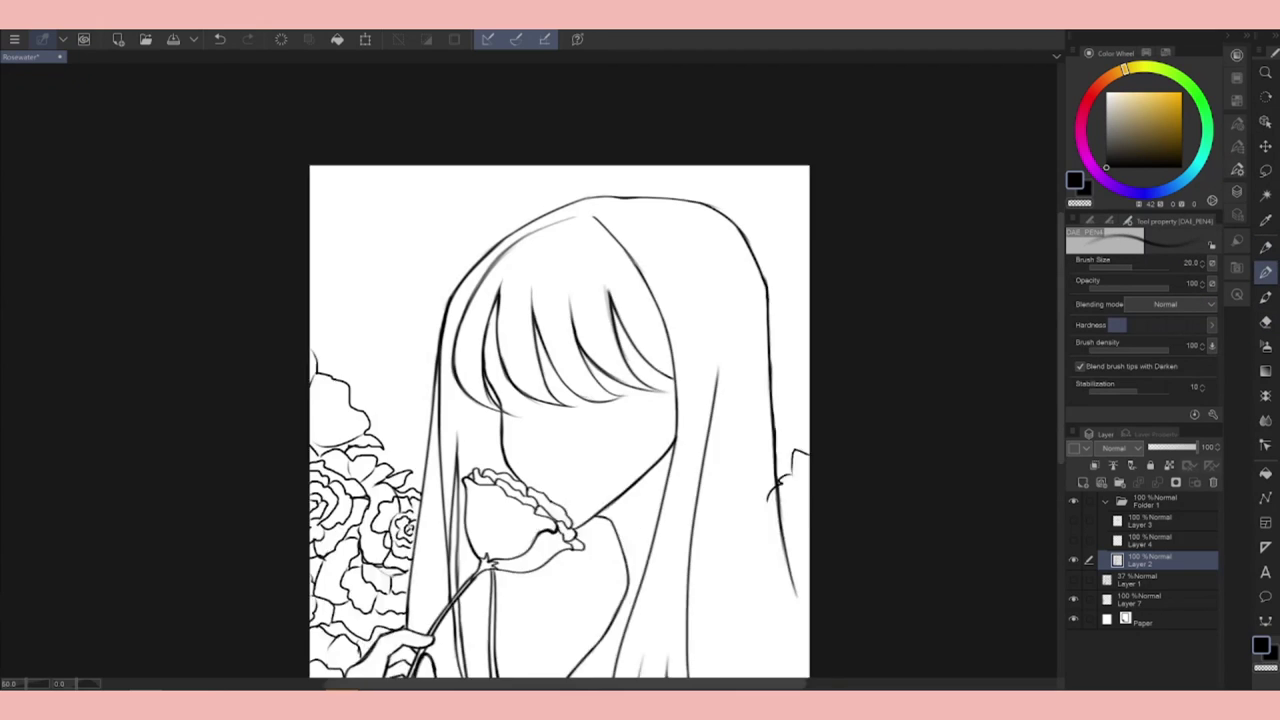
Ink the neck-to-shoulder line and the collar band with the Colored pencil at a higher stabilization.
key("ctrl+z")
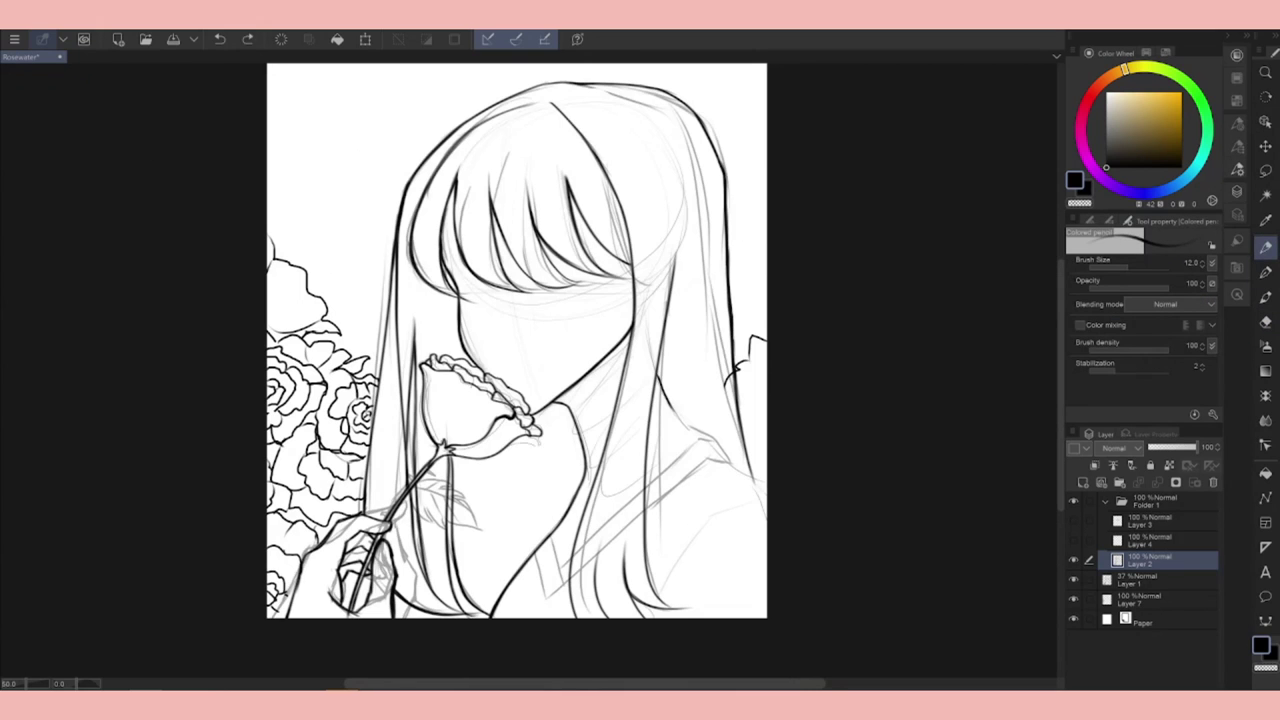
left_click_drag(682, 424, 736, 468)
key("ctrl+y")
key("ctrl+z")
left_click(1128, 370)
key("ctrl+y")
key("ctrl+z")
key("ctrl+y")
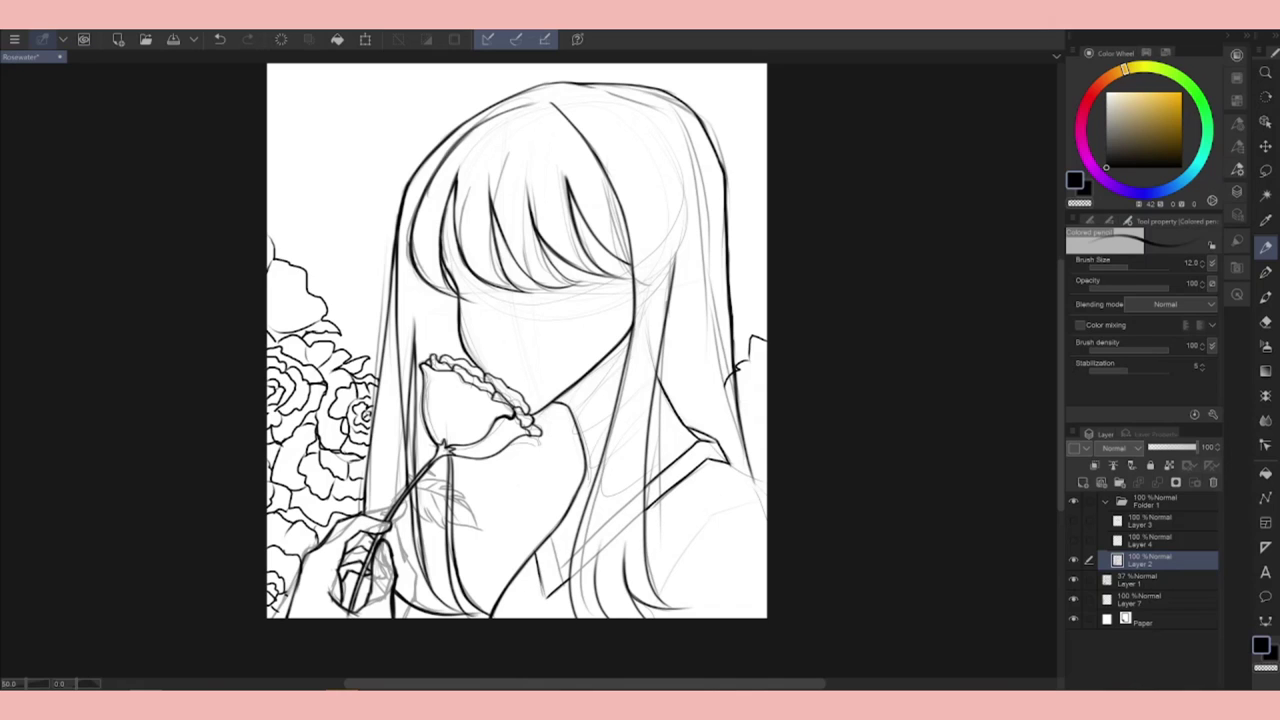
Ink the shoulder and sleeve fold beside the collar, and hide the sketch and background rose layers.
left_click(1074, 580)
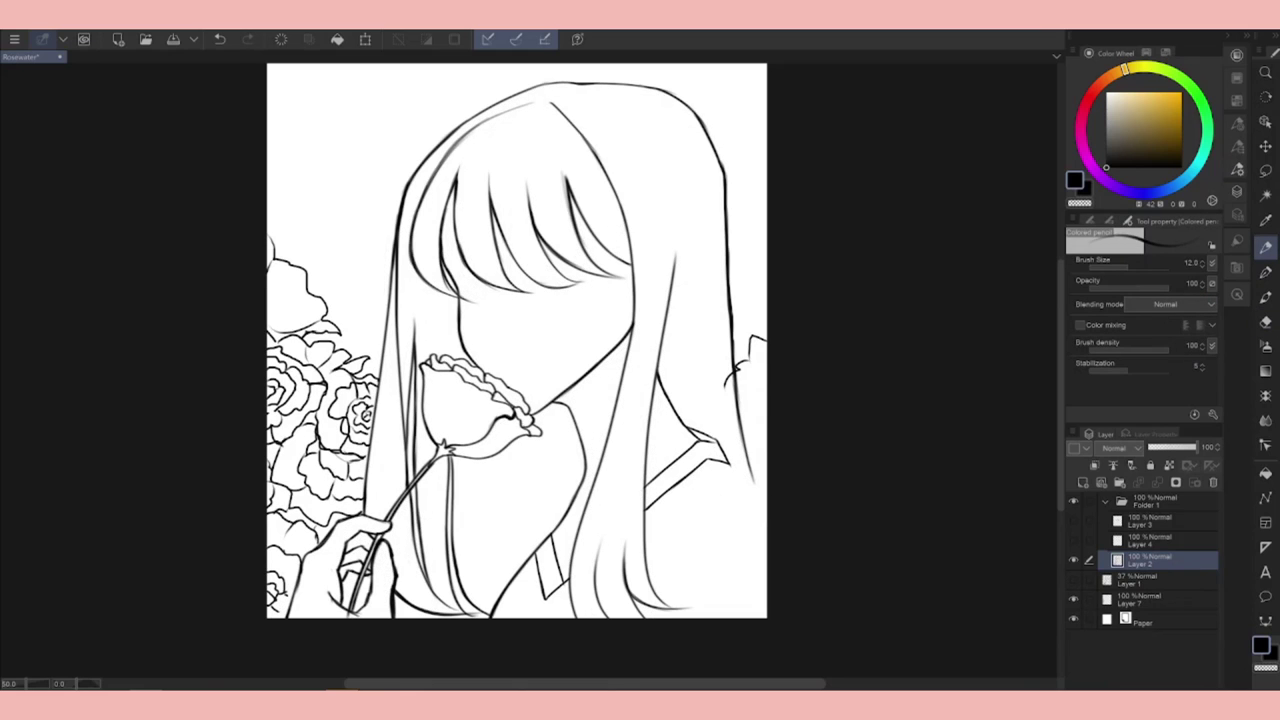
left_click(1074, 582)
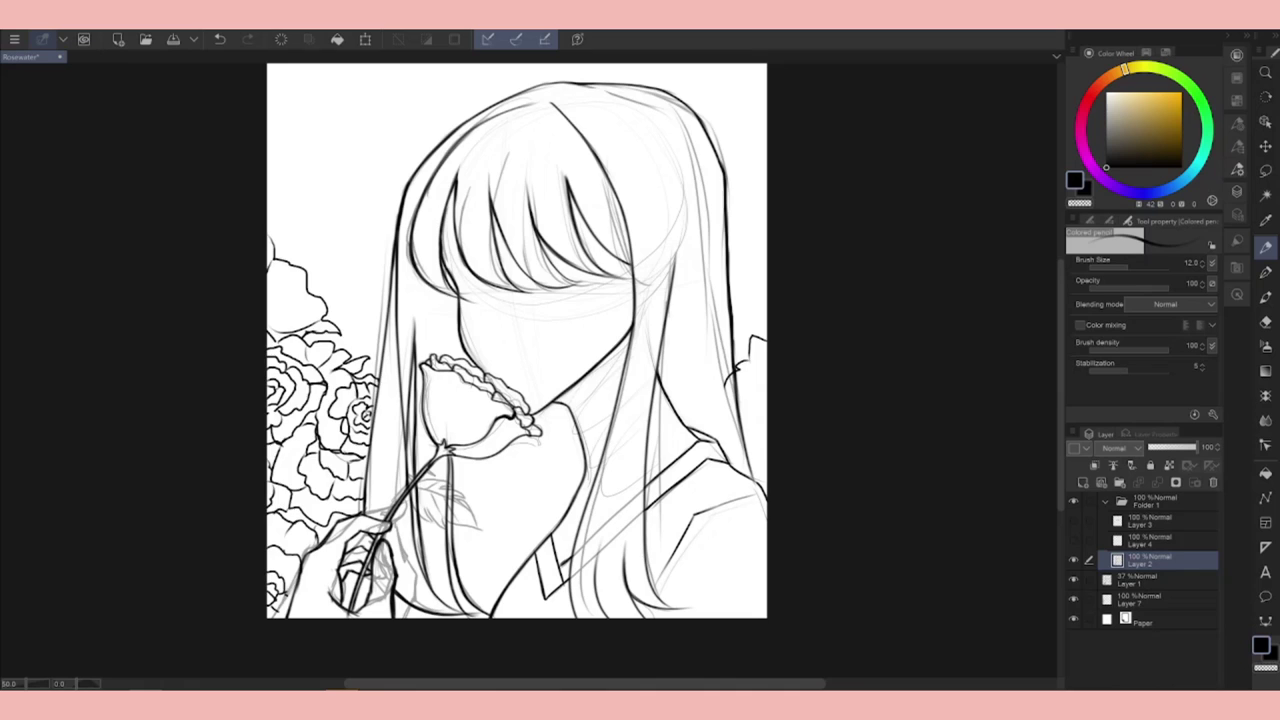
left_click_drag(1073, 600, 1073, 580)
left_click_drag(517, 340, 608, 474)
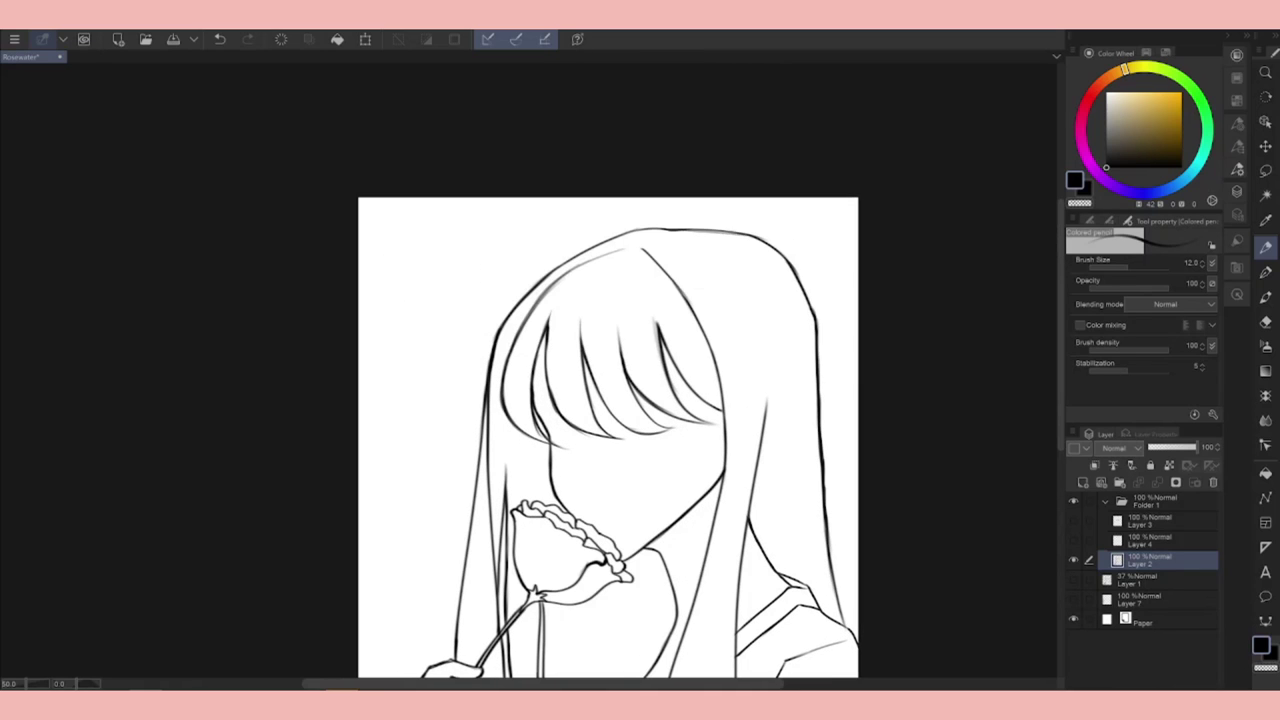
Touch up the hair lines at the crown and bangs and show the face line layers.
left_click_drag(562, 264, 630, 232)
left_click_drag(630, 425, 720, 420)
scroll(608, 435, "down", 2)
scroll(700, 350, "up", 4)
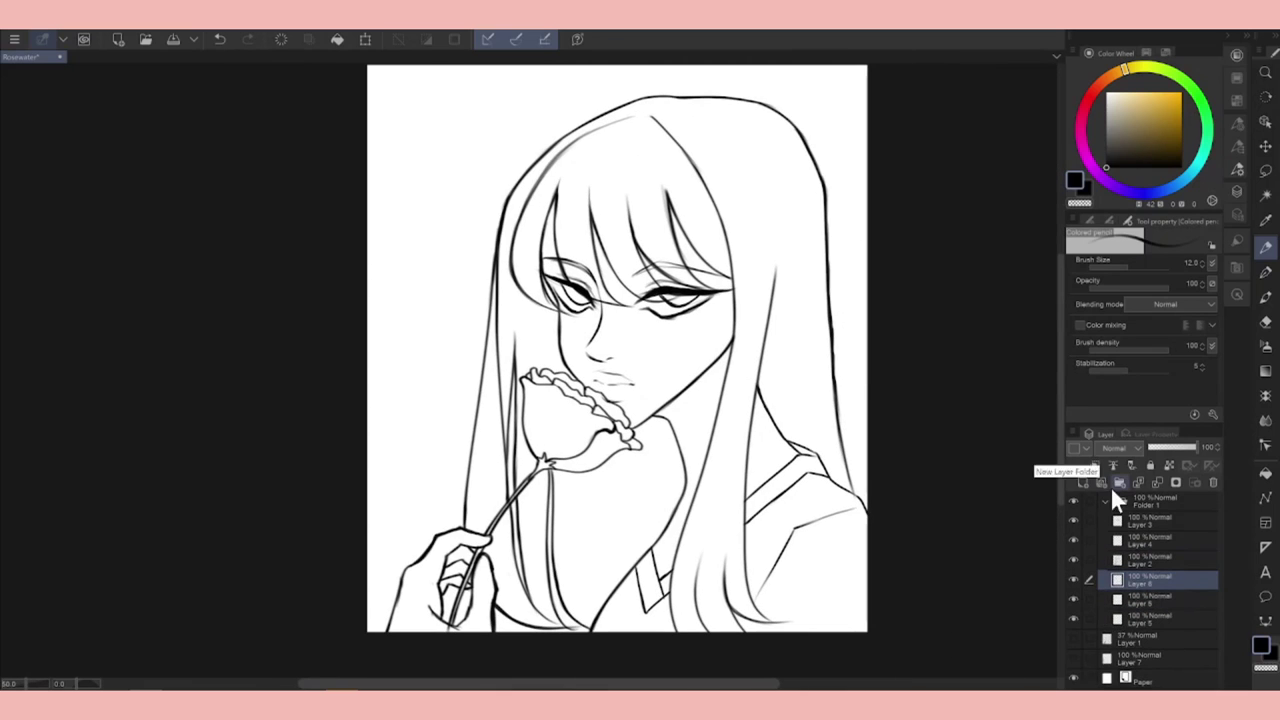
Show the sketch and rose layers, add a new layer below the line art folder and pick a dark grey brush colour.
left_click(1071, 652)
left_click(1108, 148)
left_click(1265, 296)
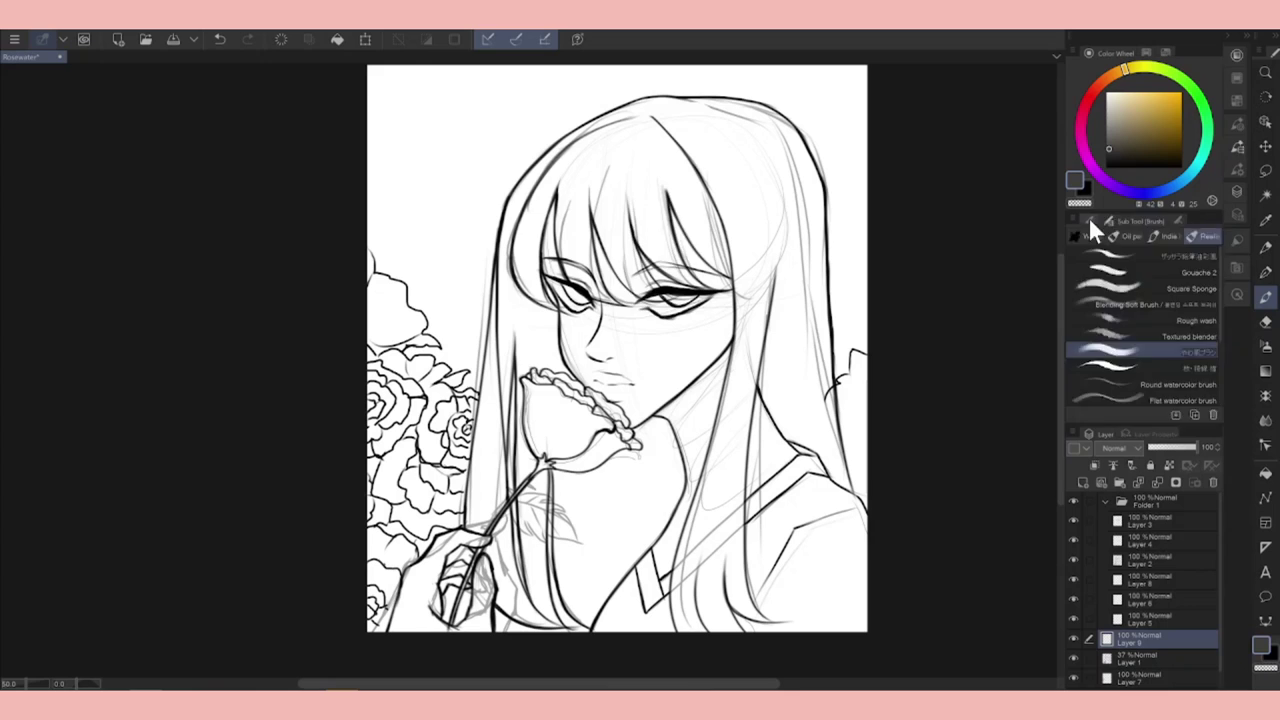
left_click_drag(650, 190, 660, 340)
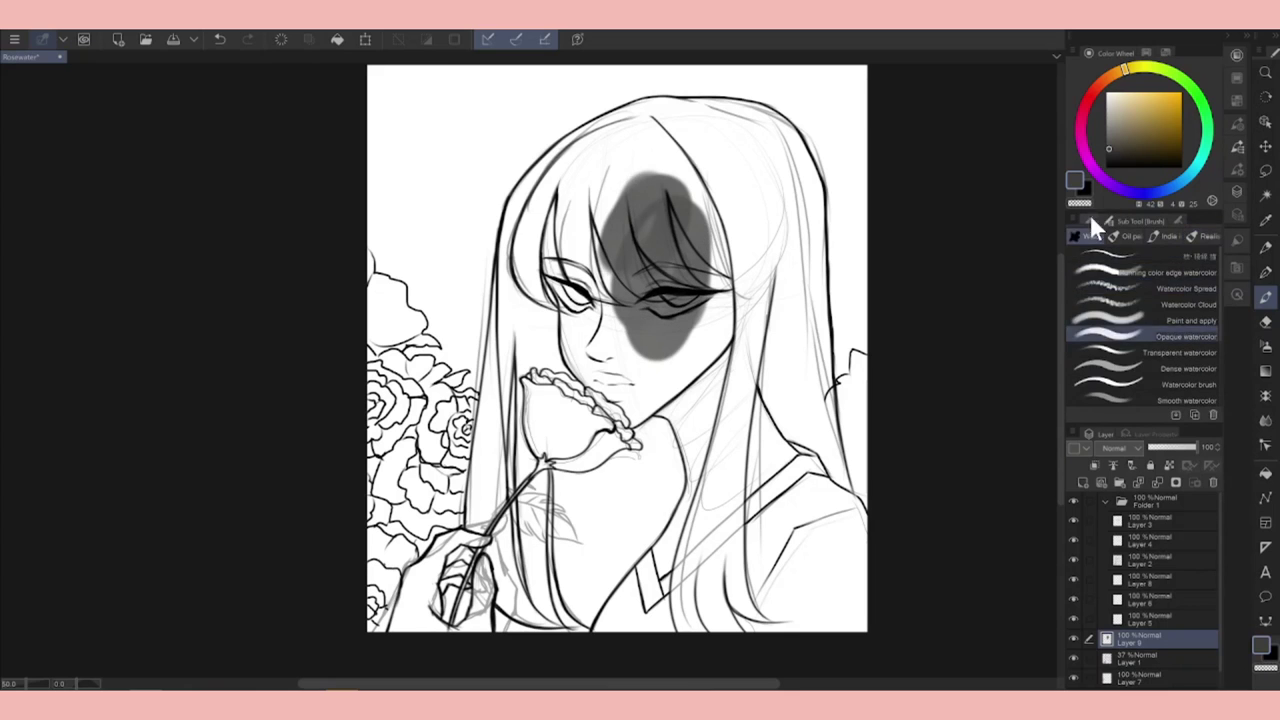
left_click(1090, 220)
left_click(1207, 313)
left_click_drag(690, 195, 530, 320)
left_click(281, 39)
Block in the figure in dark grey, the roses in mid grey and the background in light grey on separate layers.
left_click(1184, 220)
left_click(1140, 300)
left_click_drag(690, 400, 650, 260)
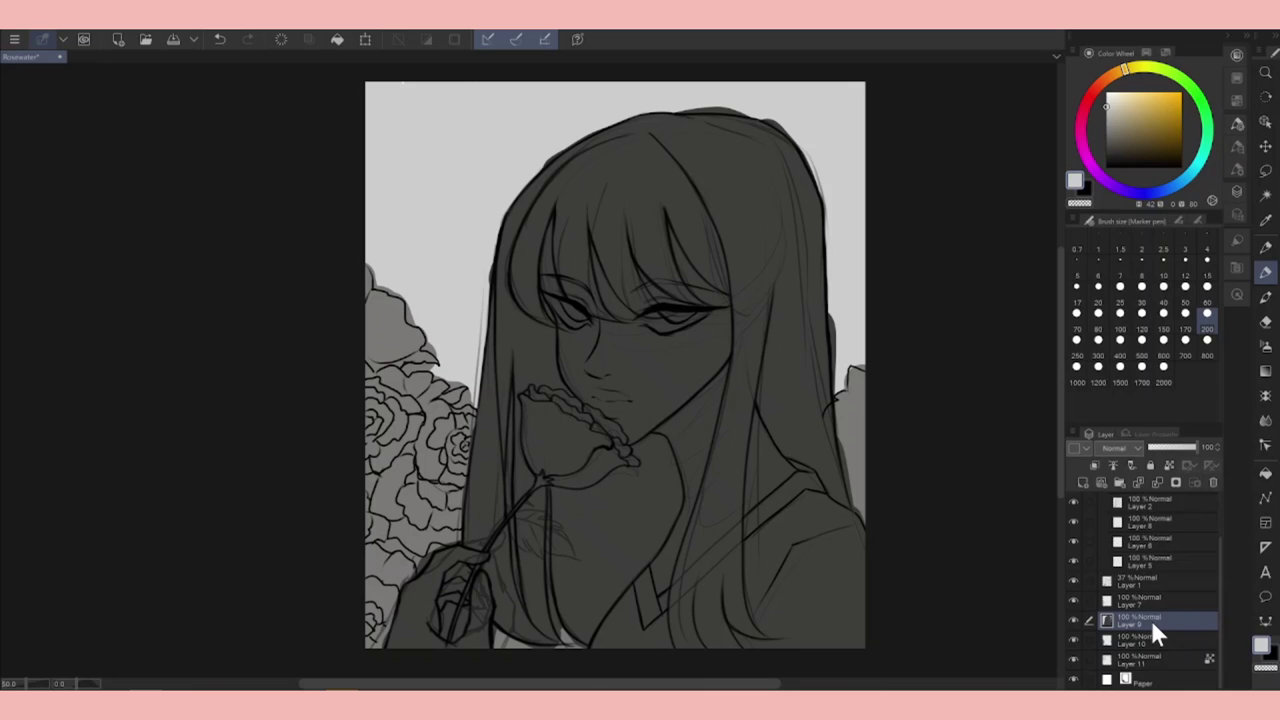
Paint the face, neck and hand in a peach skin colour with the Marker pen on Layer 5 in the line art folder.
scroll(1216, 604, "up", 2)
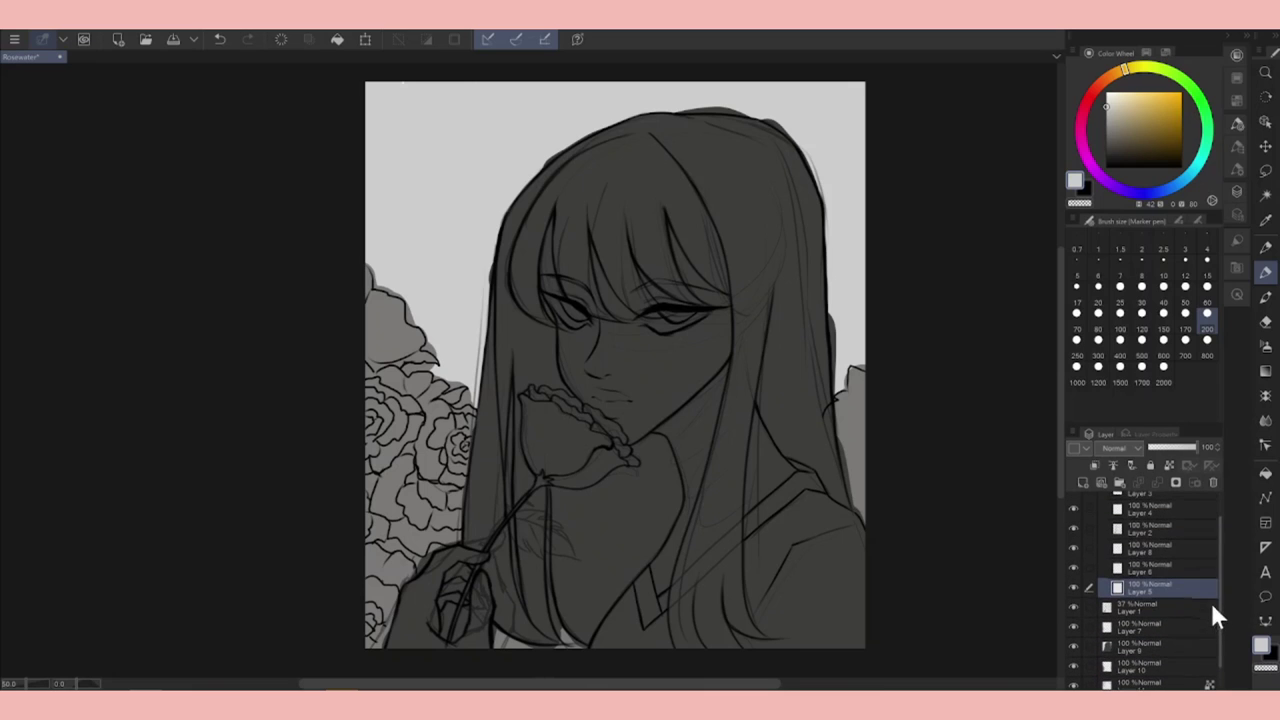
left_click(1097, 58)
left_click(1092, 54)
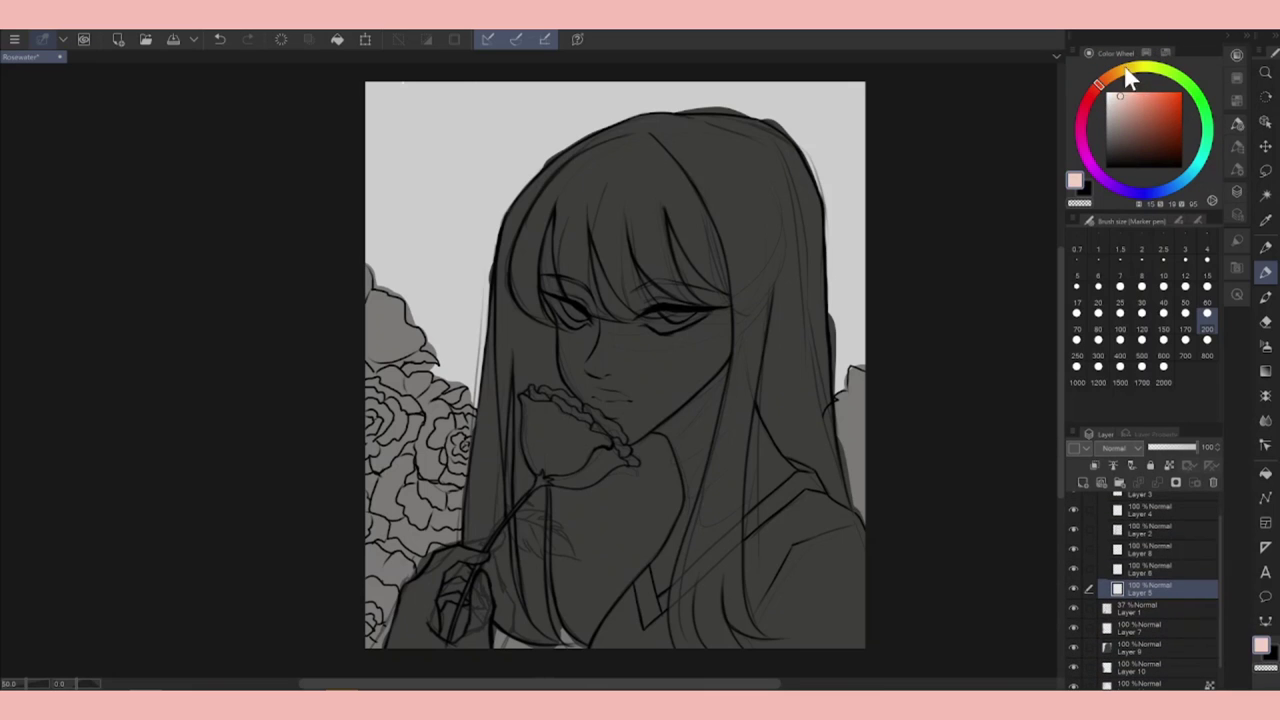
left_click(1115, 88)
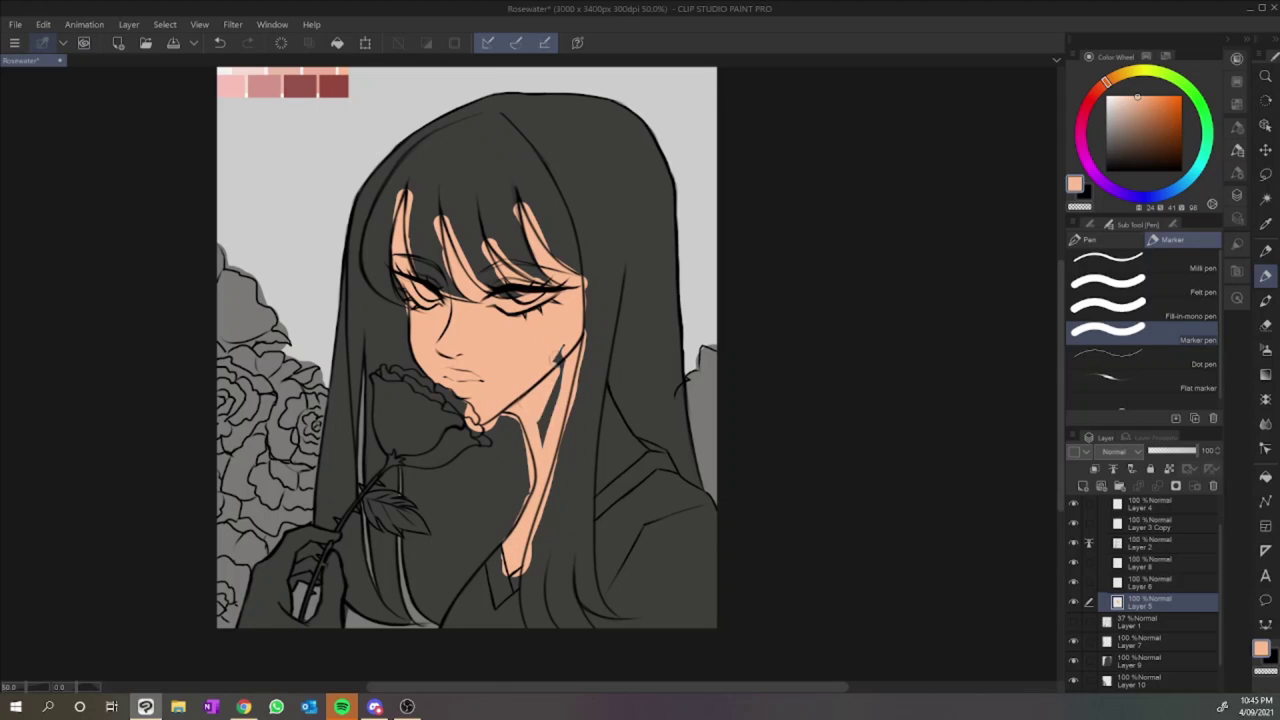
left_click_drag(605, 395, 630, 485)
left_click_drag(612, 428, 625, 458)
left_click_drag(340, 530, 250, 615)
mouse_move(295, 555)
left_mouse_down()
mouse_move(284, 632)
mouse_move(325, 600)
mouse_move(336, 570)
mouse_move(333, 584)
left_mouse_up()
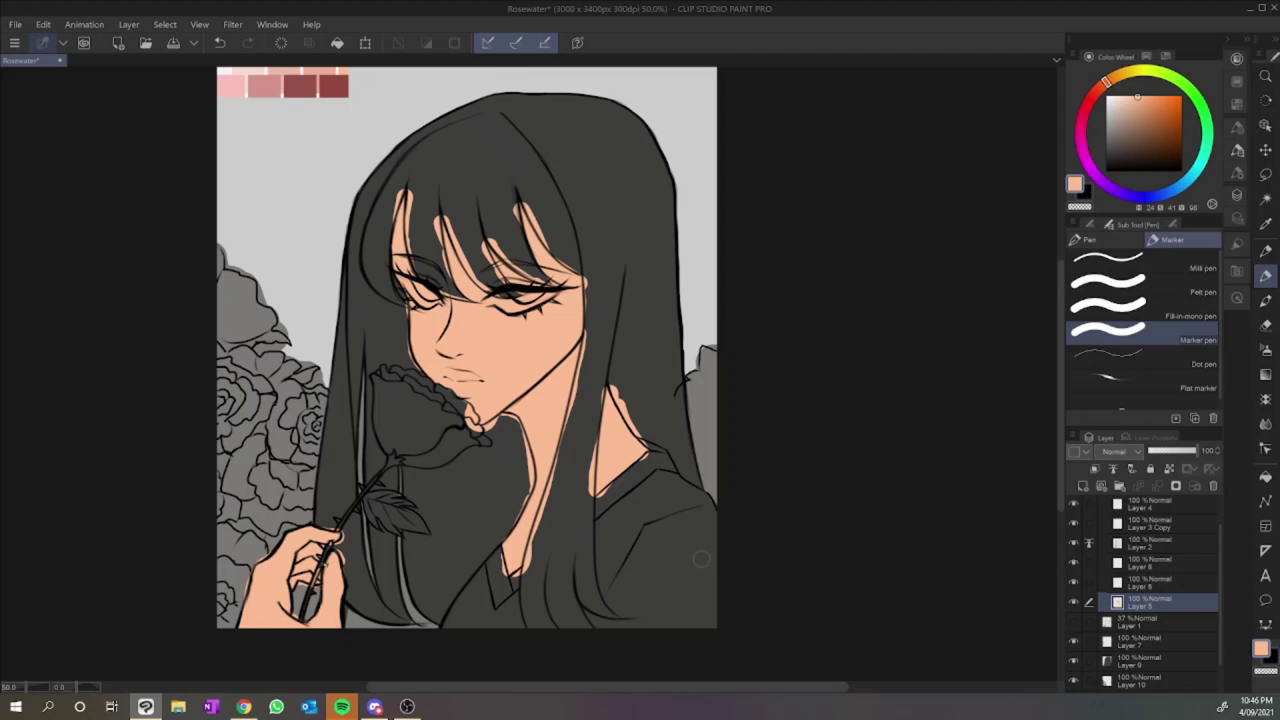
Set the Erase Along Edge eraser's area scaling to 0.
key("e")
left_click(1180, 224)
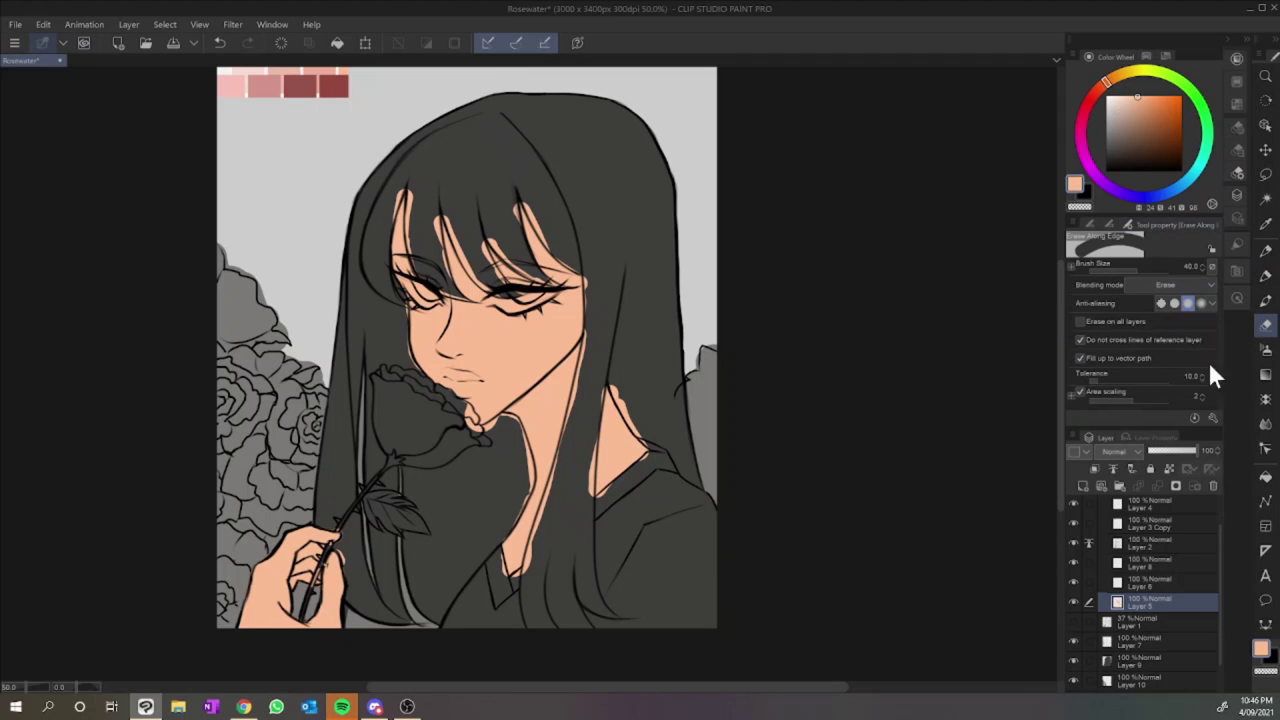
left_click(1203, 395)
Paint the whole hair area in muted red on Layer 6, above the skin layer.
left_click(1150, 581)
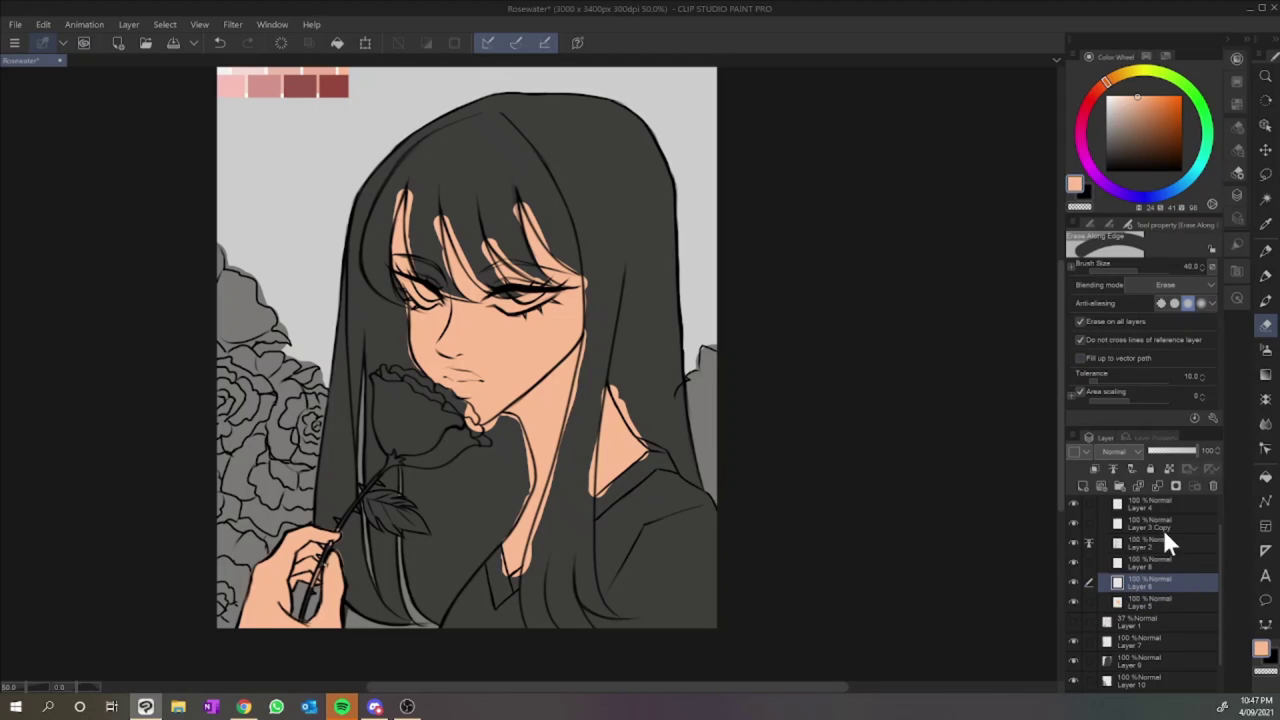
key("p")
mouse_move(526, 158)
left_mouse_down()
mouse_move(545, 212)
mouse_move(420, 180)
mouse_move(650, 150)
mouse_move(672, 450)
mouse_move(646, 418)
mouse_move(560, 615)
mouse_move(600, 230)
mouse_move(440, 160)
mouse_move(334, 488)
mouse_move(420, 560)
mouse_move(505, 440)
mouse_move(380, 400)
mouse_move(425, 210)
mouse_move(600, 305)
left_mouse_up()
key("bracketleft")
Set Erase Along Edge to fill up to vector path without erasing on all layers, and trim the hair colour spilling over the clothing.
key("e")
left_click(1099, 360)
left_click(1080, 321)
left_click_drag(605, 453, 615, 625)
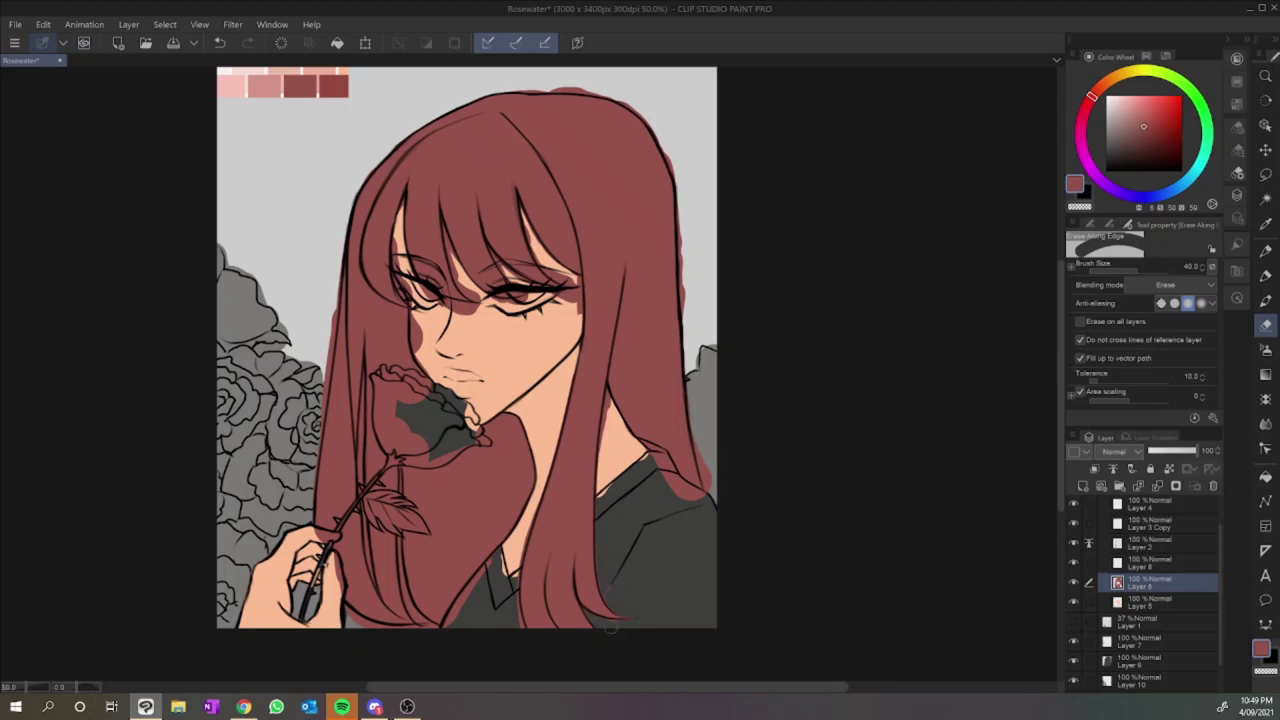
left_click_drag(655, 450, 700, 480)
Erase the hair colour spilling past the crown, over the face beneath the bangs, and outside the hair outline beside the background roses.
left_click_drag(630, 105, 552, 86)
left_click_drag(460, 280, 446, 214)
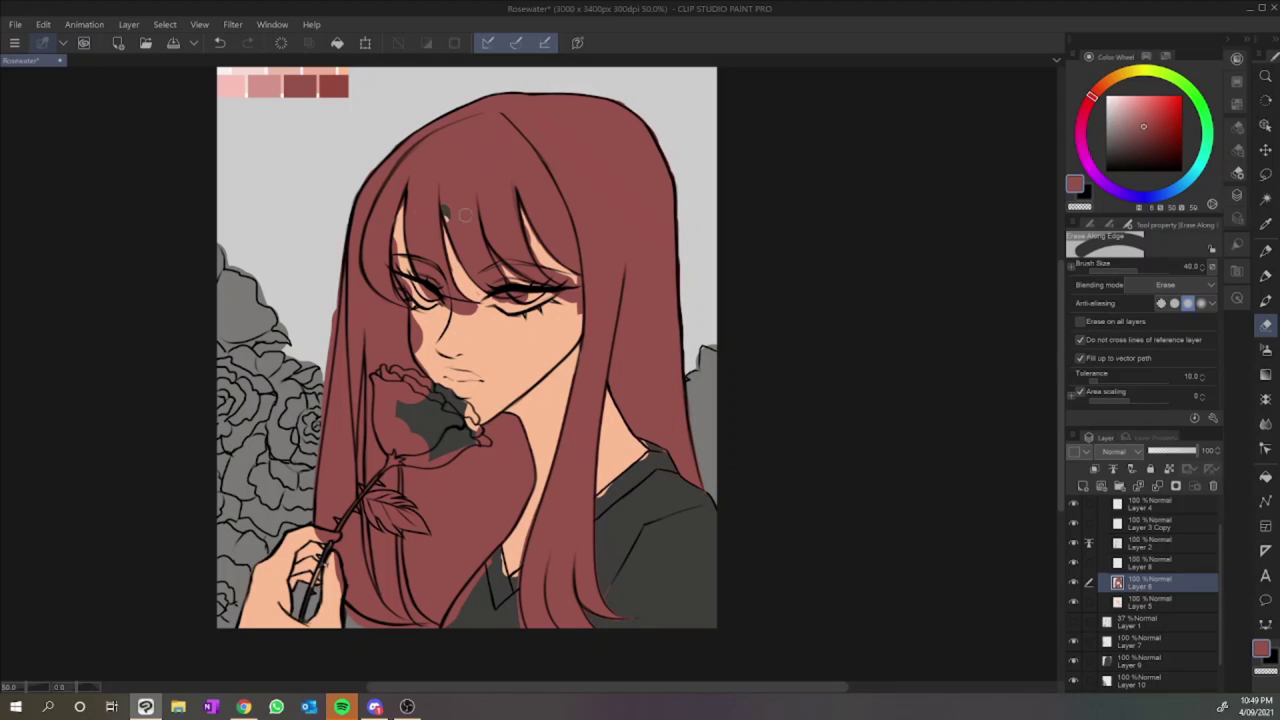
mouse_move(422, 372)
left_mouse_down()
mouse_move(478, 300)
mouse_move(535, 285)
mouse_move(580, 295)
left_mouse_up()
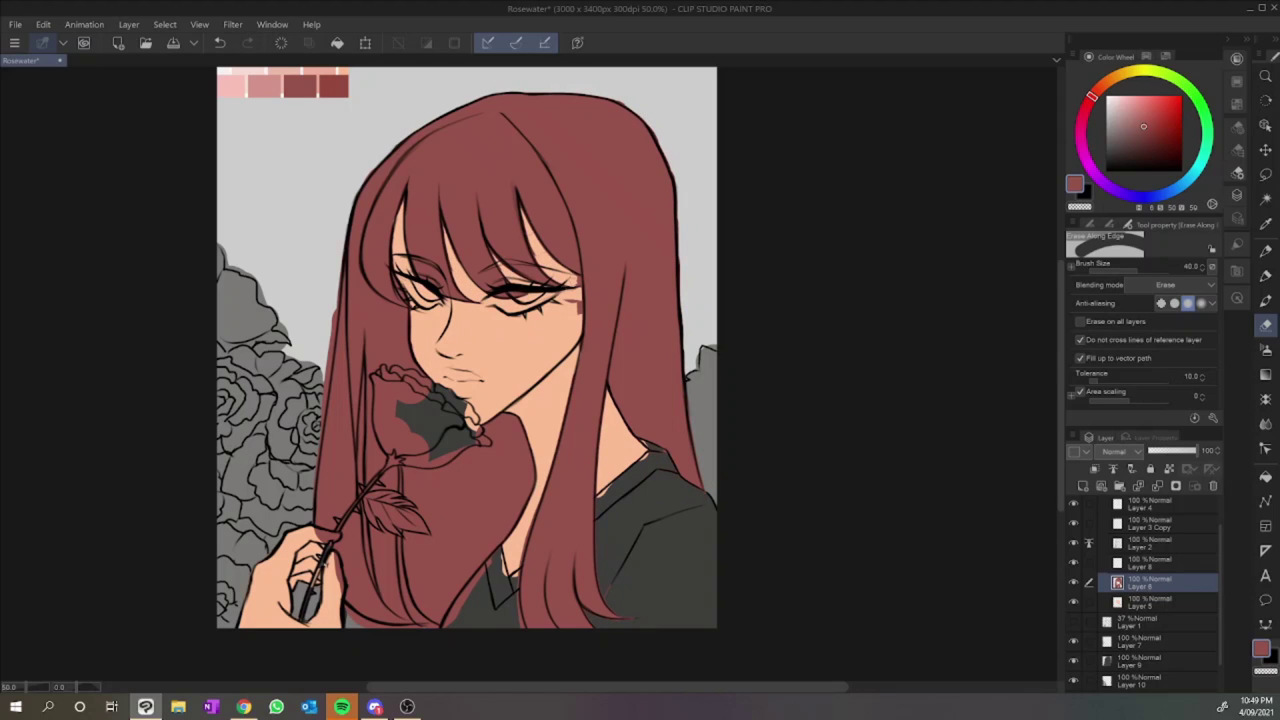
key("bracketright")
key("bracketright")
key("bracketright")
key("bracketright")
key("bracketright")
left_click_drag(345, 270, 326, 424)
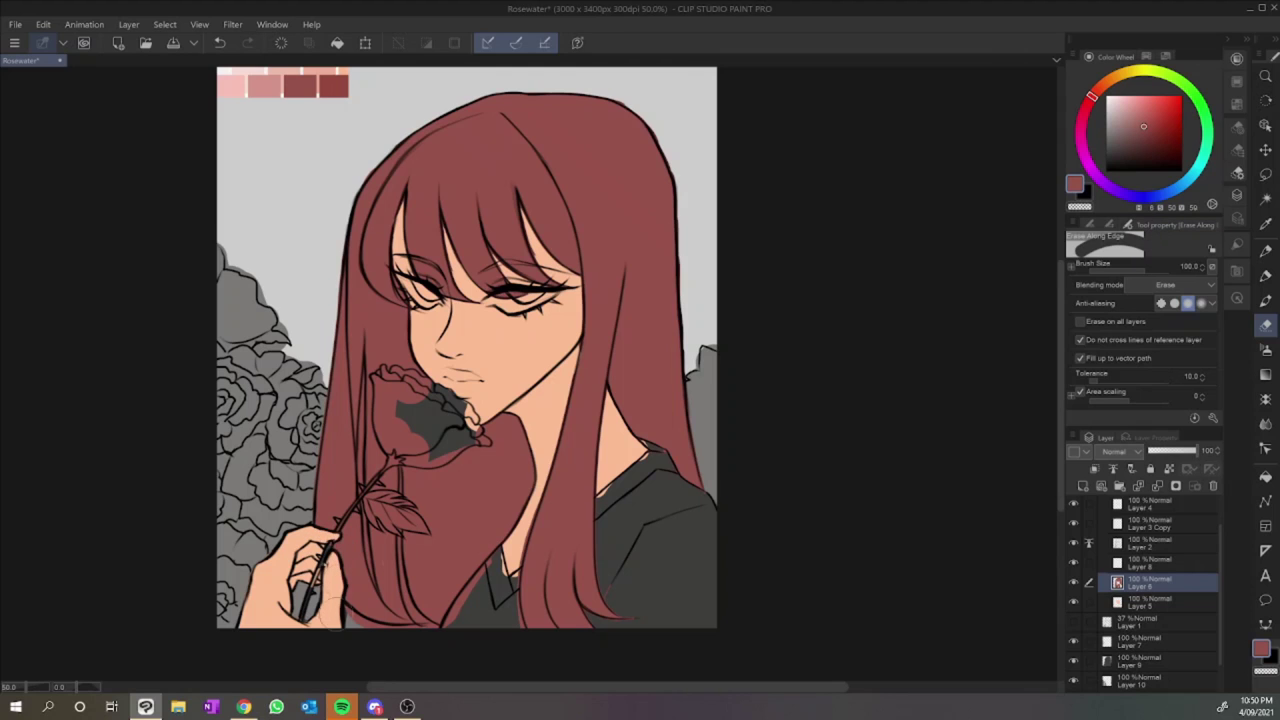
Erase the hair colour from the gaps between the lower hair strands beside the hand, with the eraser size at 40.
key("ctrl+minus")
key("ctrl+plus")
key("bracketleft")
key("bracketleft")
key("bracketleft")
key("bracketleft")
key("bracketleft")
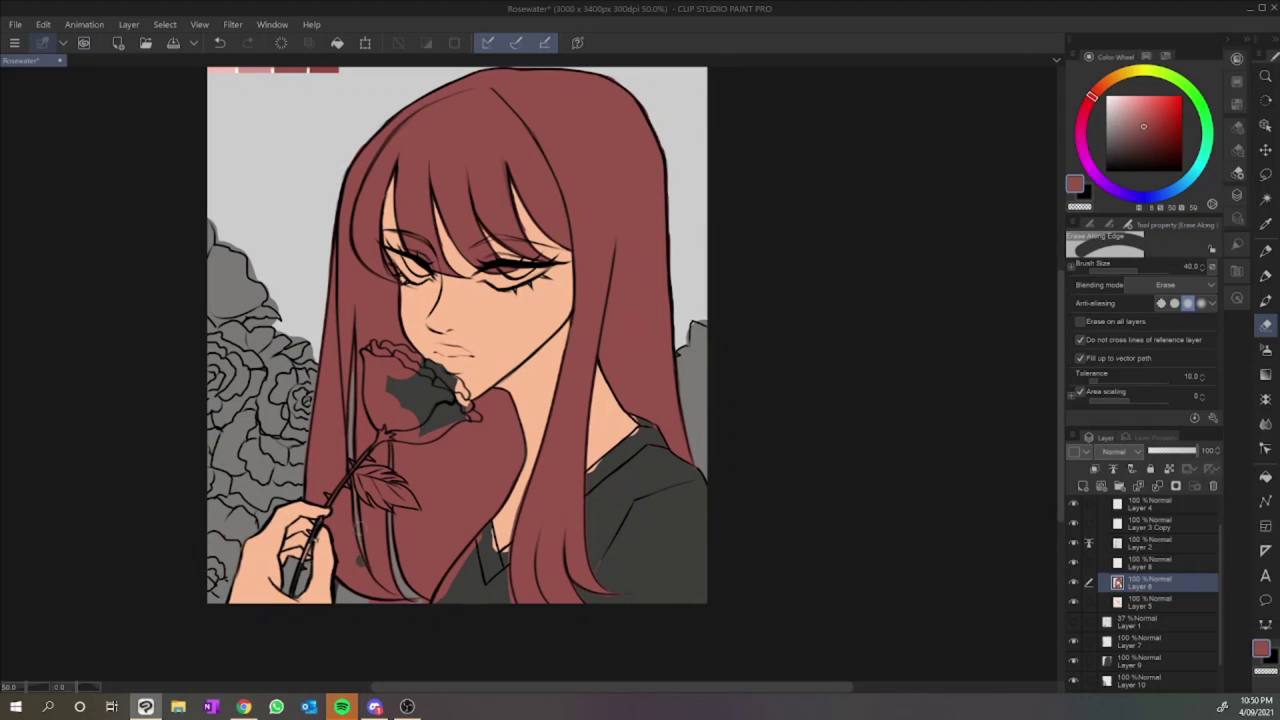
Switch to the Hard eraser and set its anti-aliasing to the strongest level.
left_click(1100, 224)
left_click(1110, 355)
key("ctrl+plus")
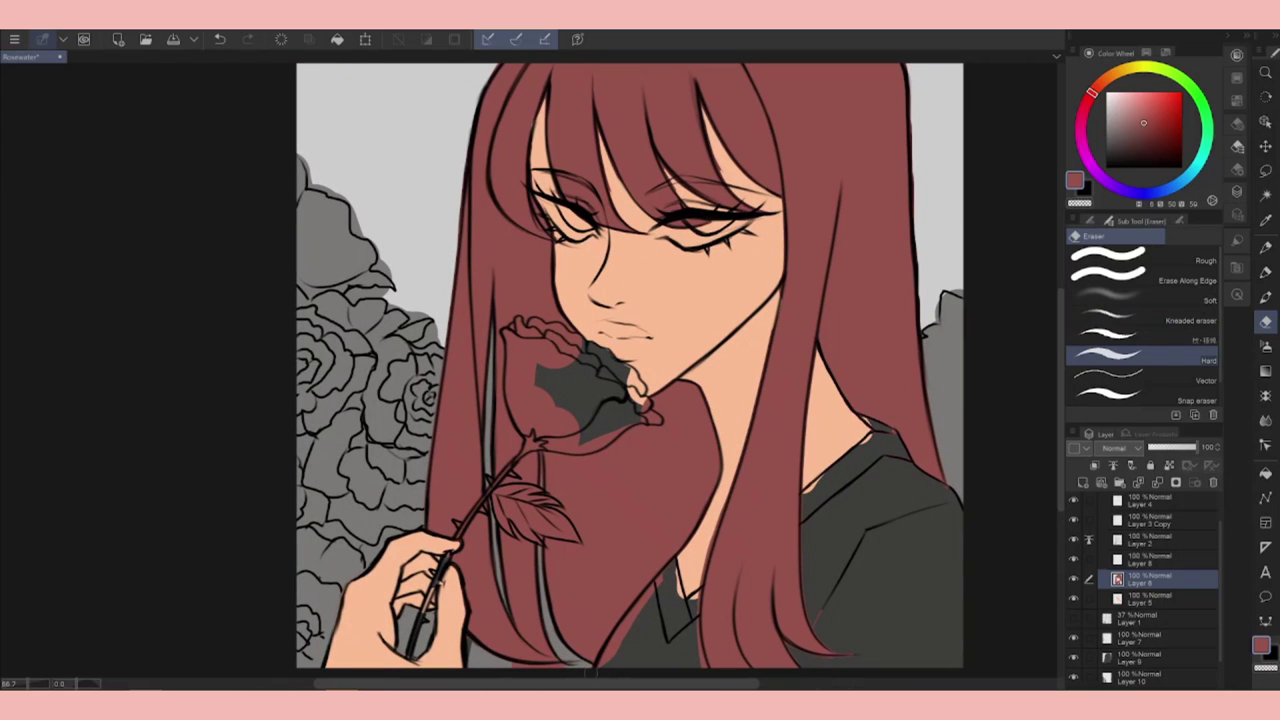
left_click(1265, 272)
left_click(1265, 322)
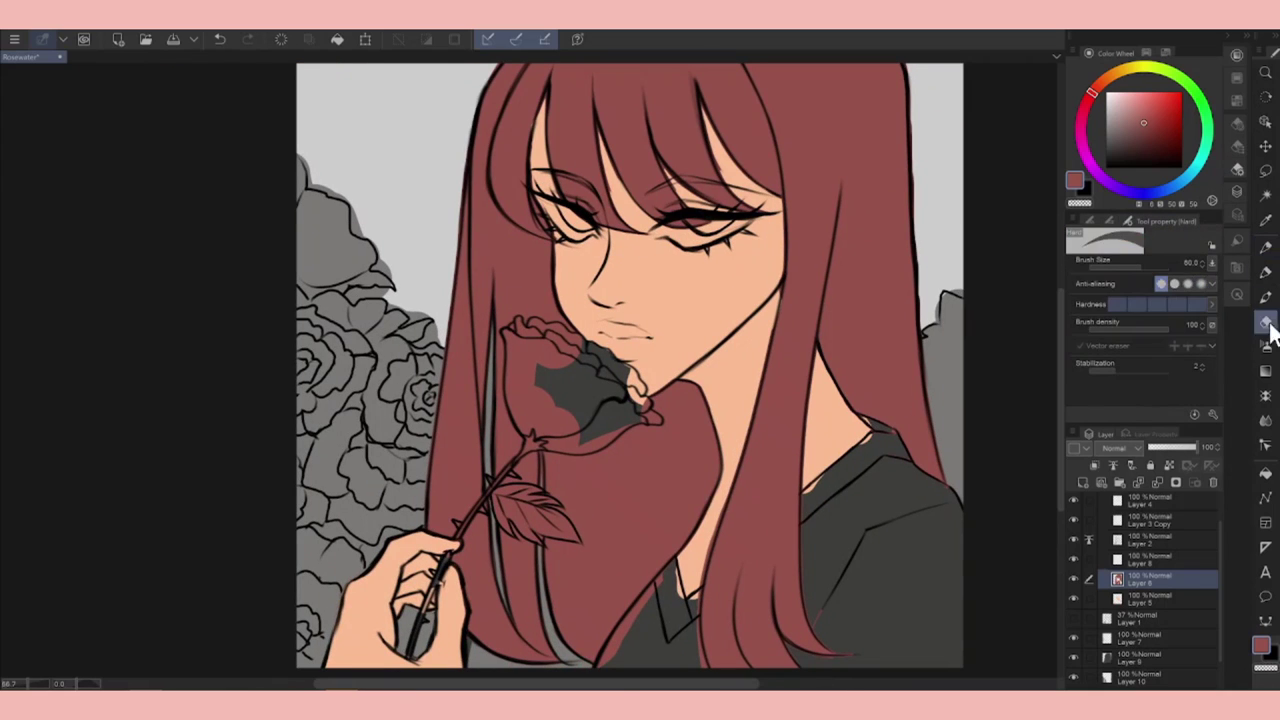
left_click(1201, 283)
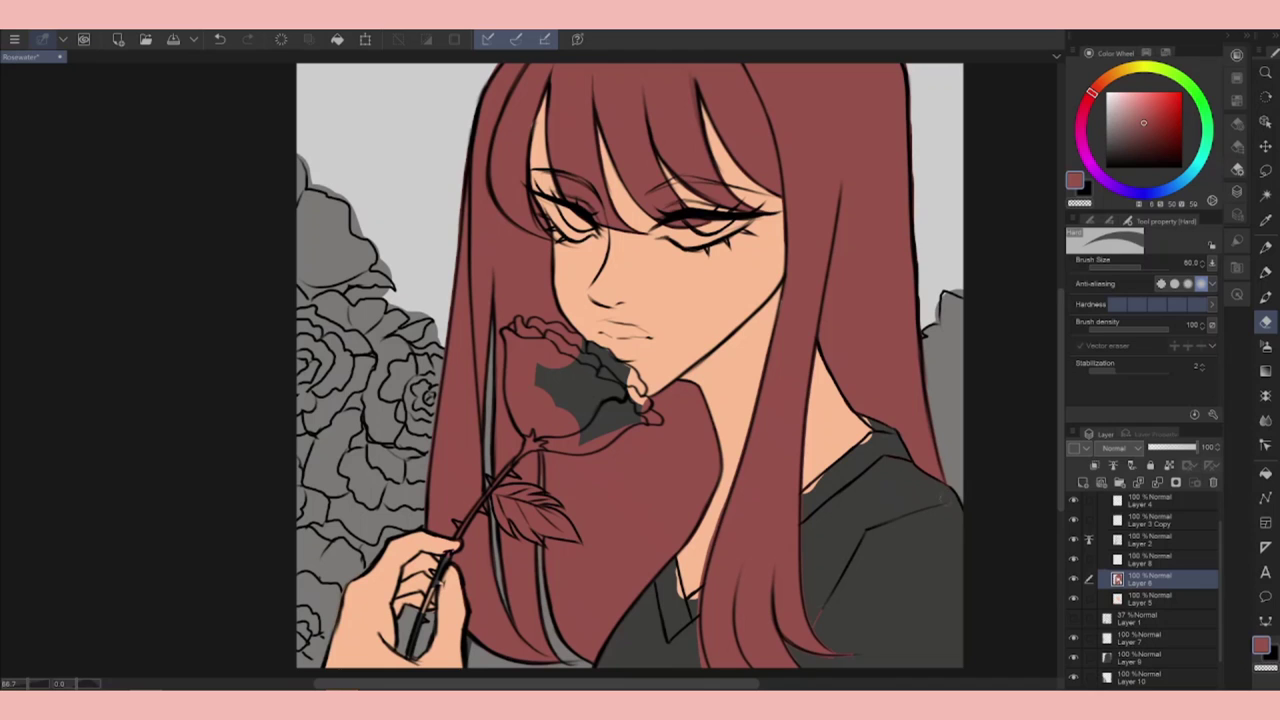
Clean the remaining hair colour off the neck and clothing along the hair edges on Layer 6.
left_click_drag(808, 400, 801, 578)
left_click_drag(705, 560, 595, 700)
left_click(810, 338, "ctrl+shift")
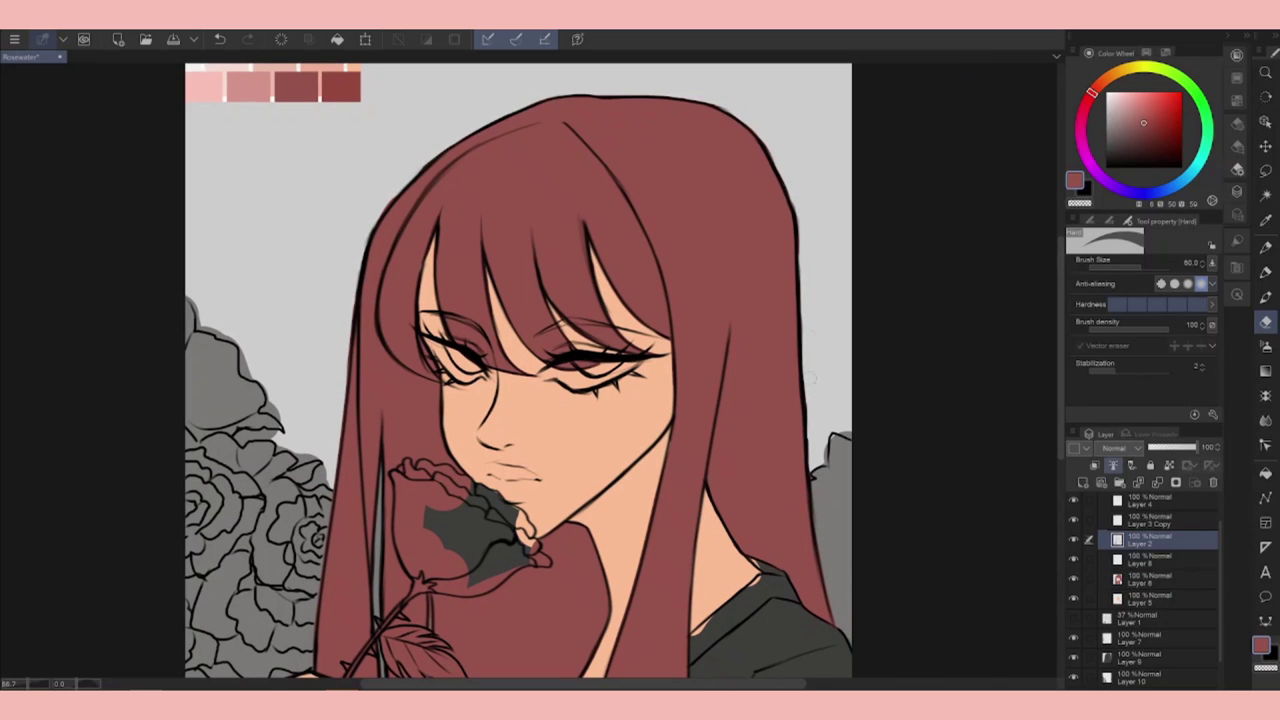
left_click(806, 408, "ctrl+shift")
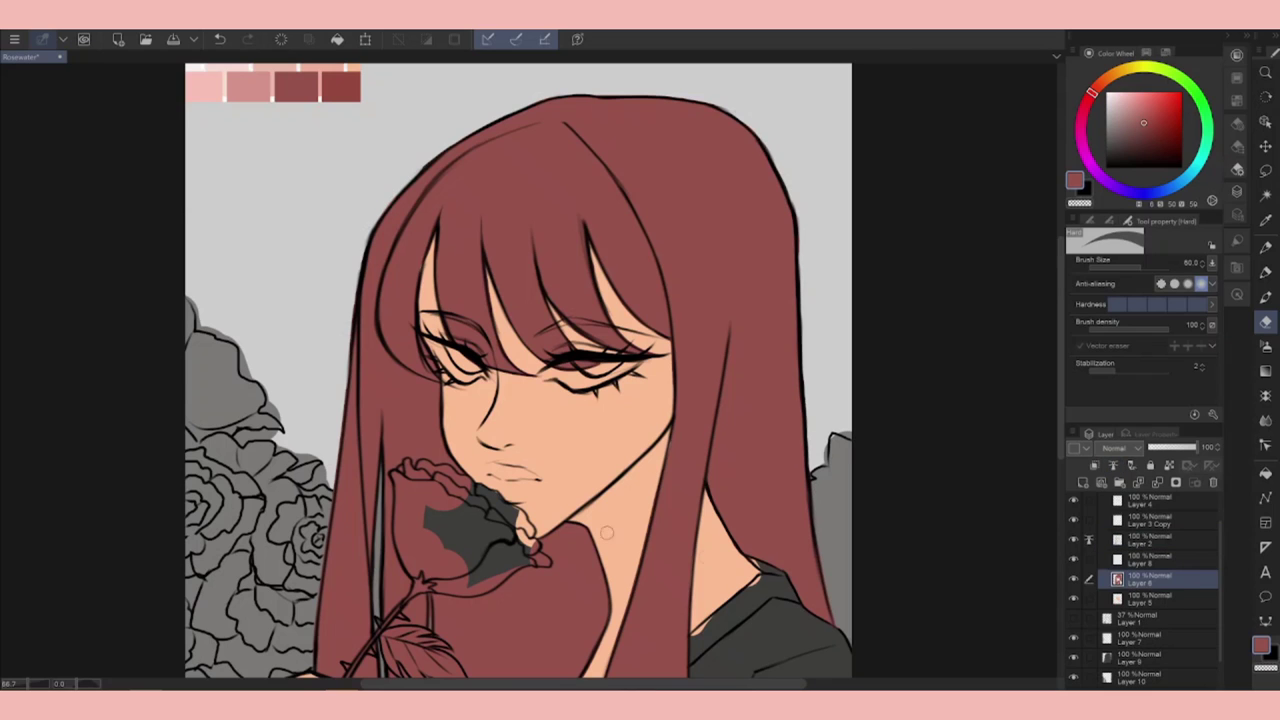
left_click_drag(533, 433, 561, 293)
Move Layer 8 below the hair layer and fill the clothing on it with light blue.
left_click(1150, 558)
left_click_drag(1150, 560, 1150, 582)
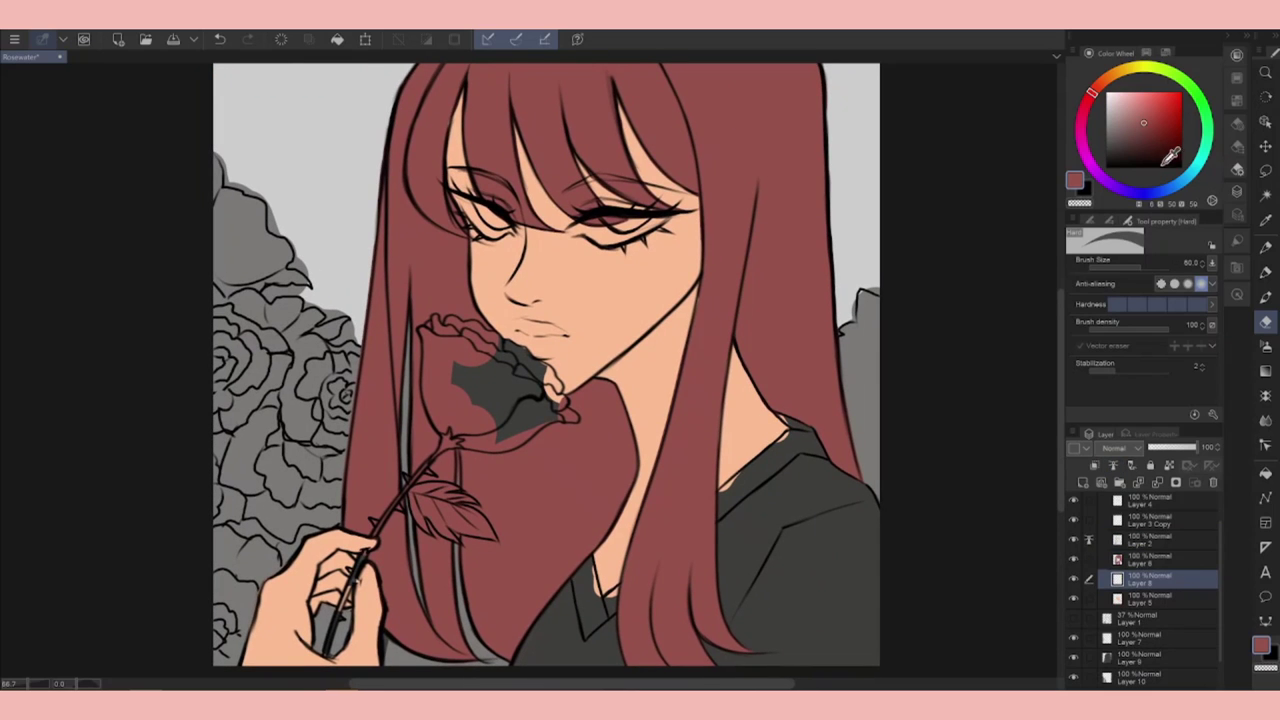
left_click(1181, 182)
key("p")
mouse_move(785, 425)
left_mouse_down()
mouse_move(875, 540)
mouse_move(870, 665)
left_mouse_up()
left_click_drag(795, 440, 762, 645)
left_click_drag(620, 570, 540, 660)
left_click(1265, 472)
left_click(800, 560)
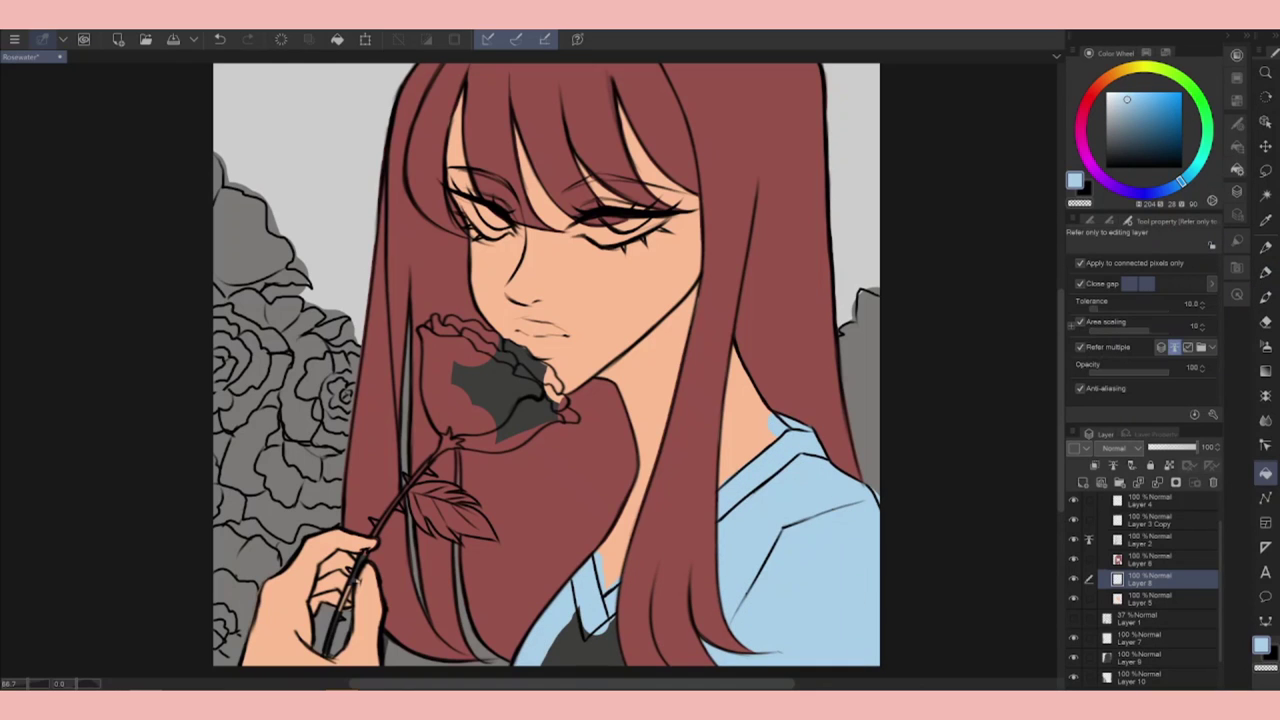
left_click(580, 640)
Erase the light blue clothing colour spilling over the neck on Layer 8.
left_click(1265, 274)
left_click(1150, 558)
key("e")
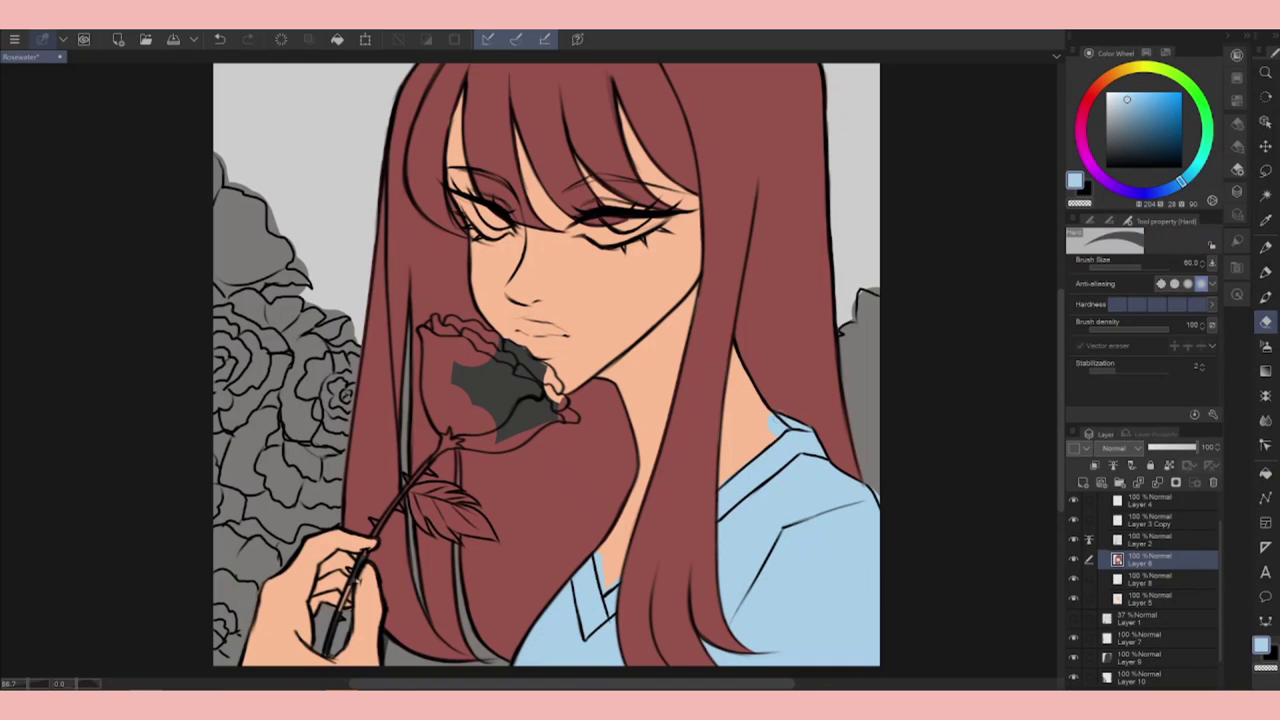
key("alt+[")
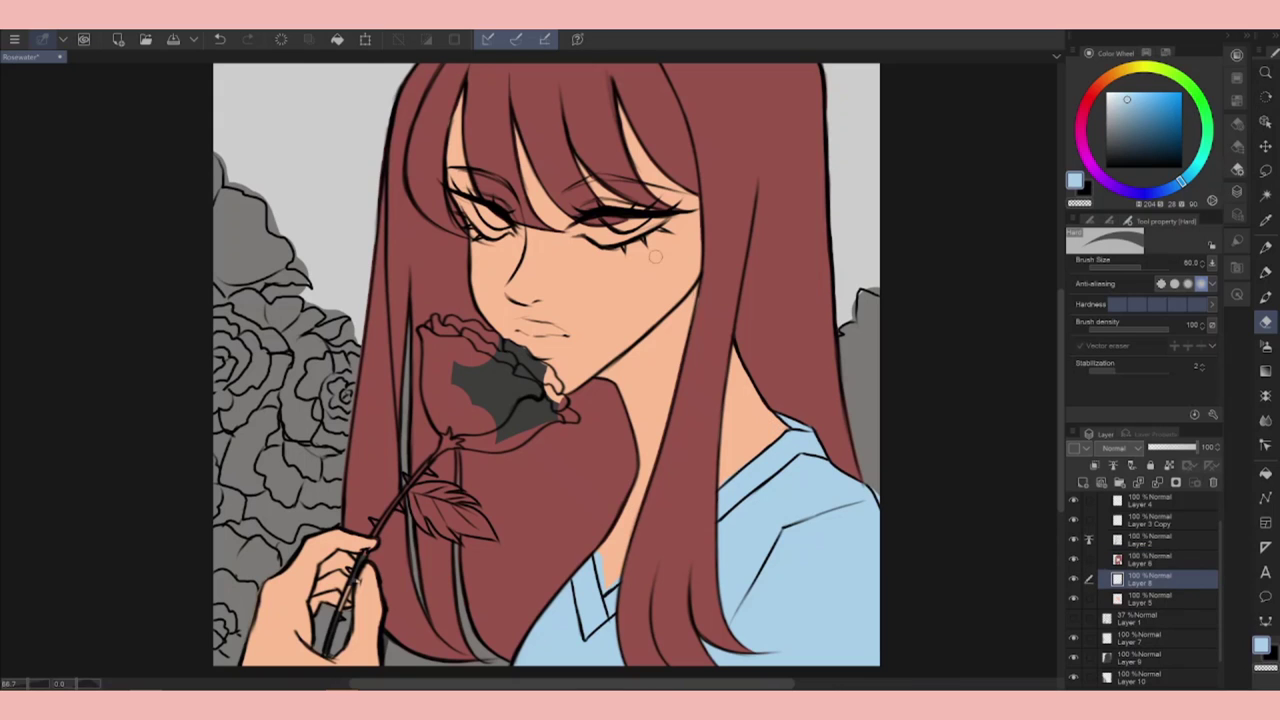
Recolour the clothing on Layer 8 in a duller grey-blue.
key("i")
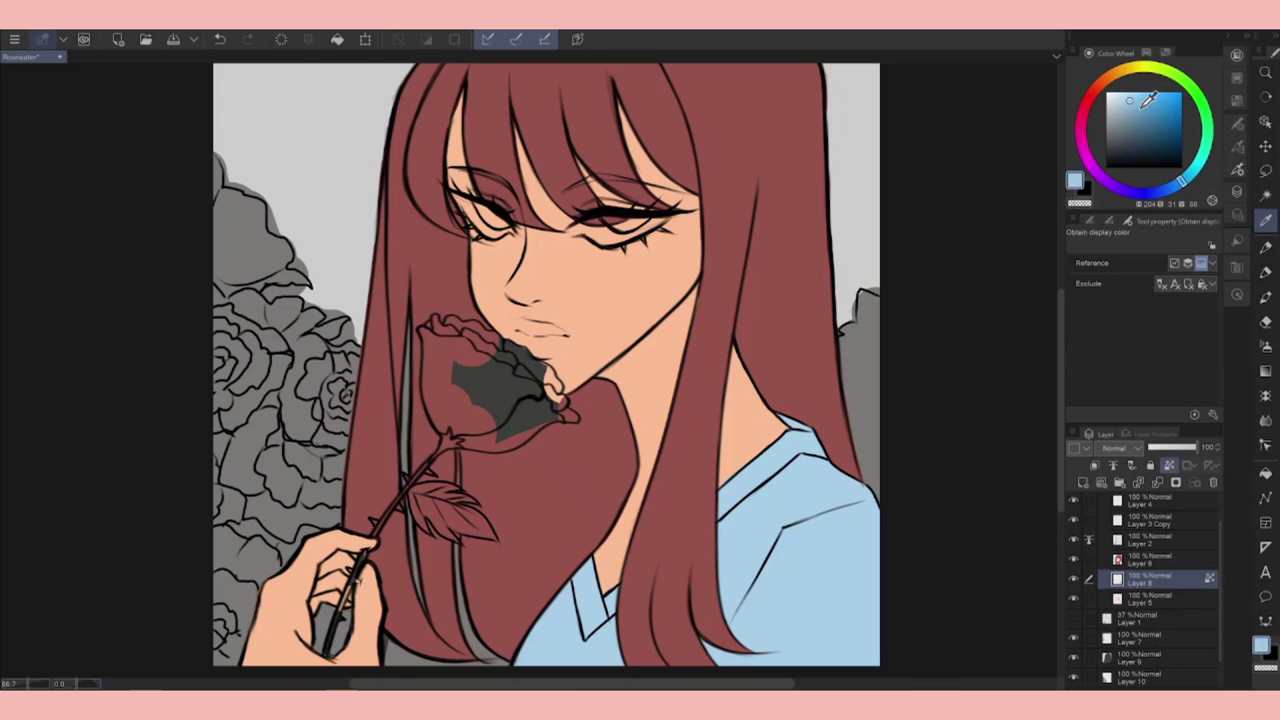
left_click(1141, 104)
key("e")
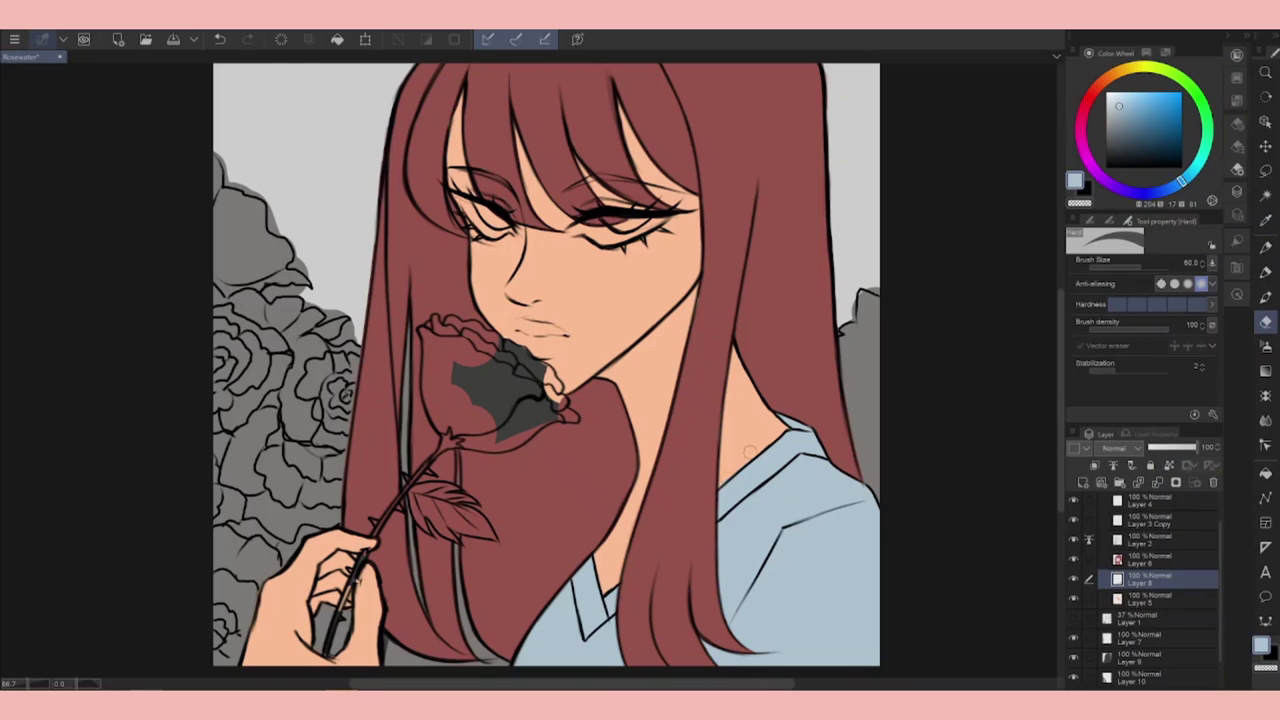
Paint the held rose's bloom in deep blue with the Marker pen on a new layer above the hair, and trim its edges.
scroll(546, 365, "down", 2)
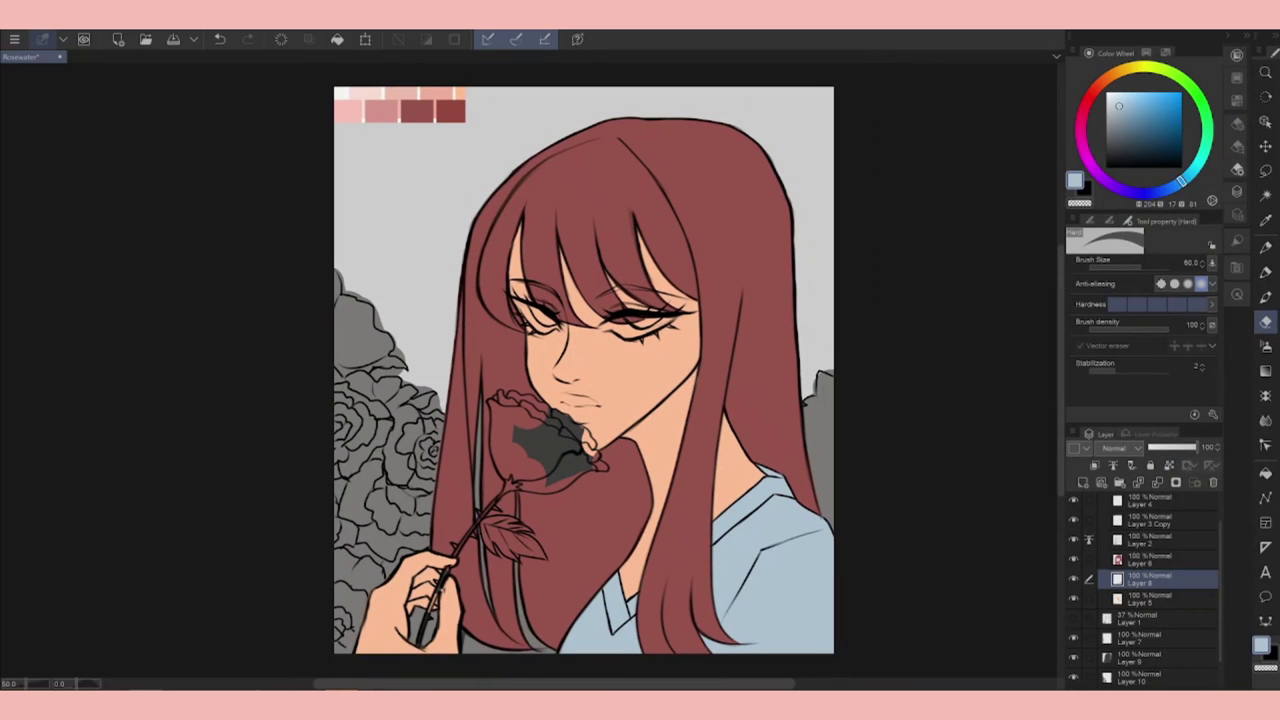
key("ctrl+shift+n")
left_click(1085, 105)
left_click(1158, 100)
left_click_drag(1158, 100, 1163, 122)
key("p")
mouse_move(522, 418)
left_mouse_down()
mouse_move(510, 402)
mouse_move(570, 417)
mouse_move(587, 437)
mouse_move(550, 477)
mouse_move(555, 452)
mouse_move(498, 426)
left_mouse_up()
key("ctrl+z")
left_click(1158, 190)
left_click(1148, 120)
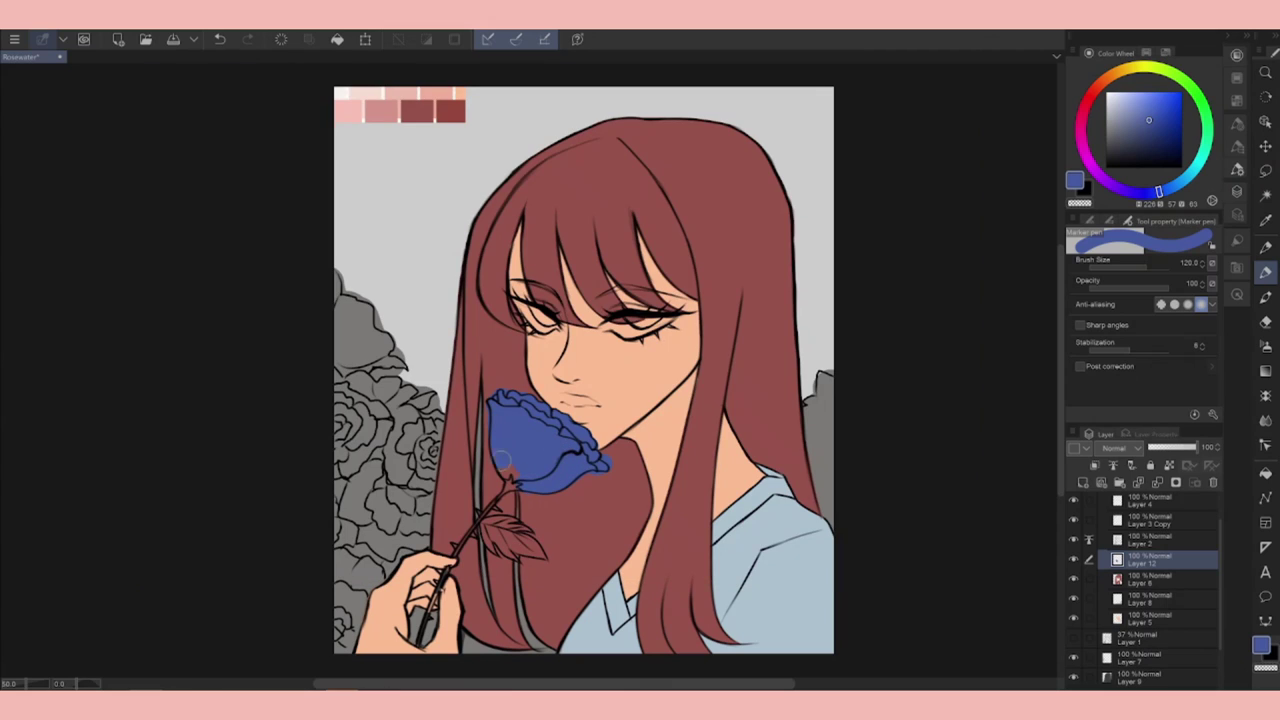
key("e")
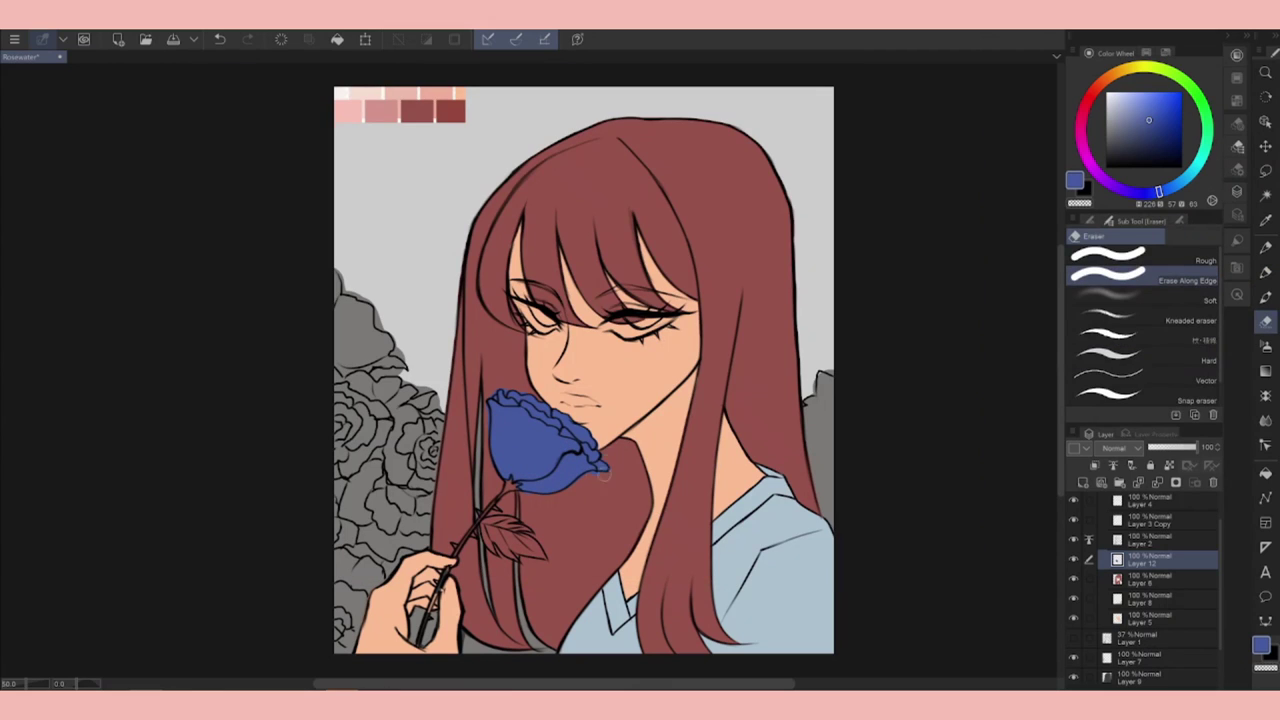
Paint the held rose's stem, thorns and leaf in green on a new layer, and erase the colour outside the lines.
left_click(1208, 128)
key("ctrl+shift+n")
left_click(1265, 272)
scroll(524, 161, "up", 2)
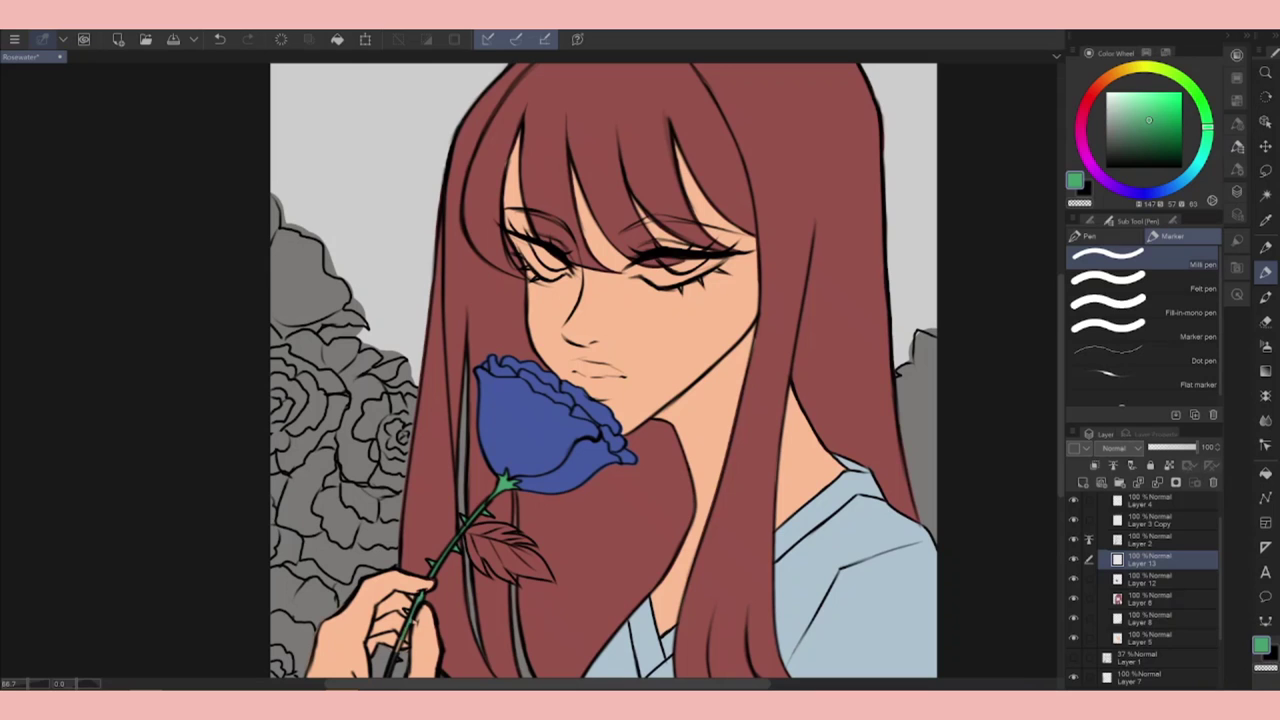
left_click_drag(478, 538, 575, 572)
left_click_drag(631, 513, 651, 449)
key("e")
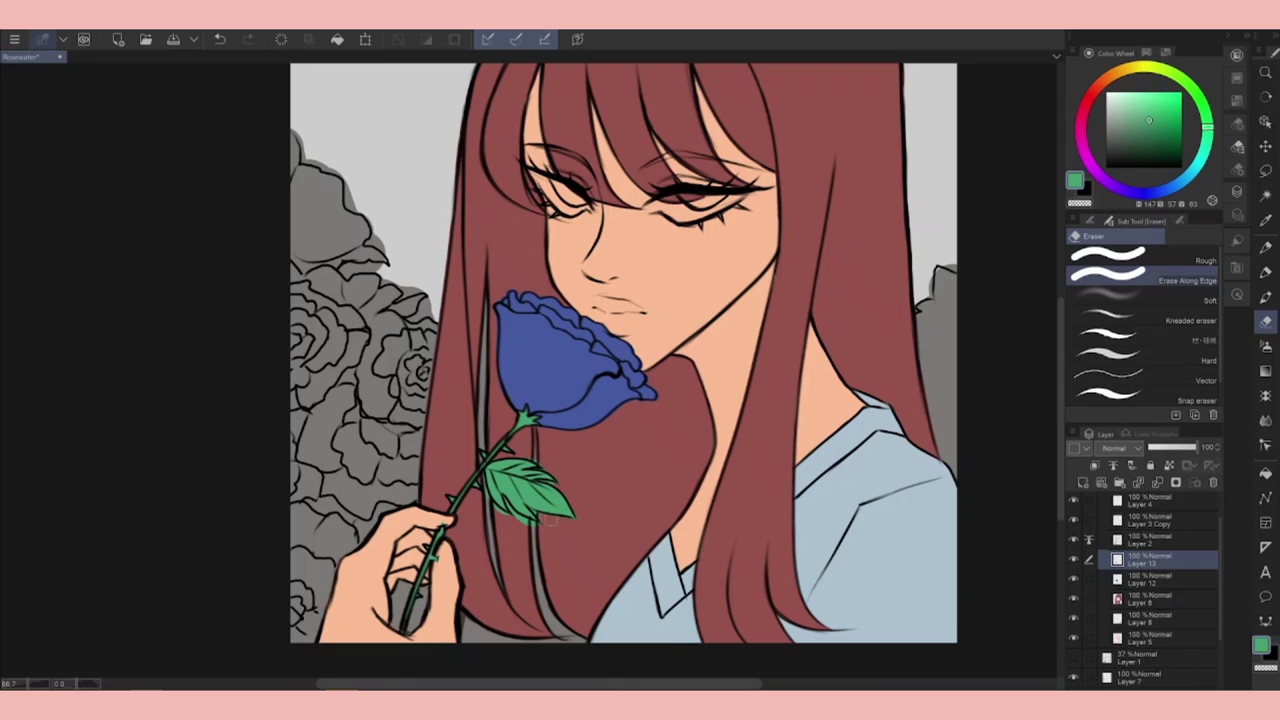
left_click(1206, 352)
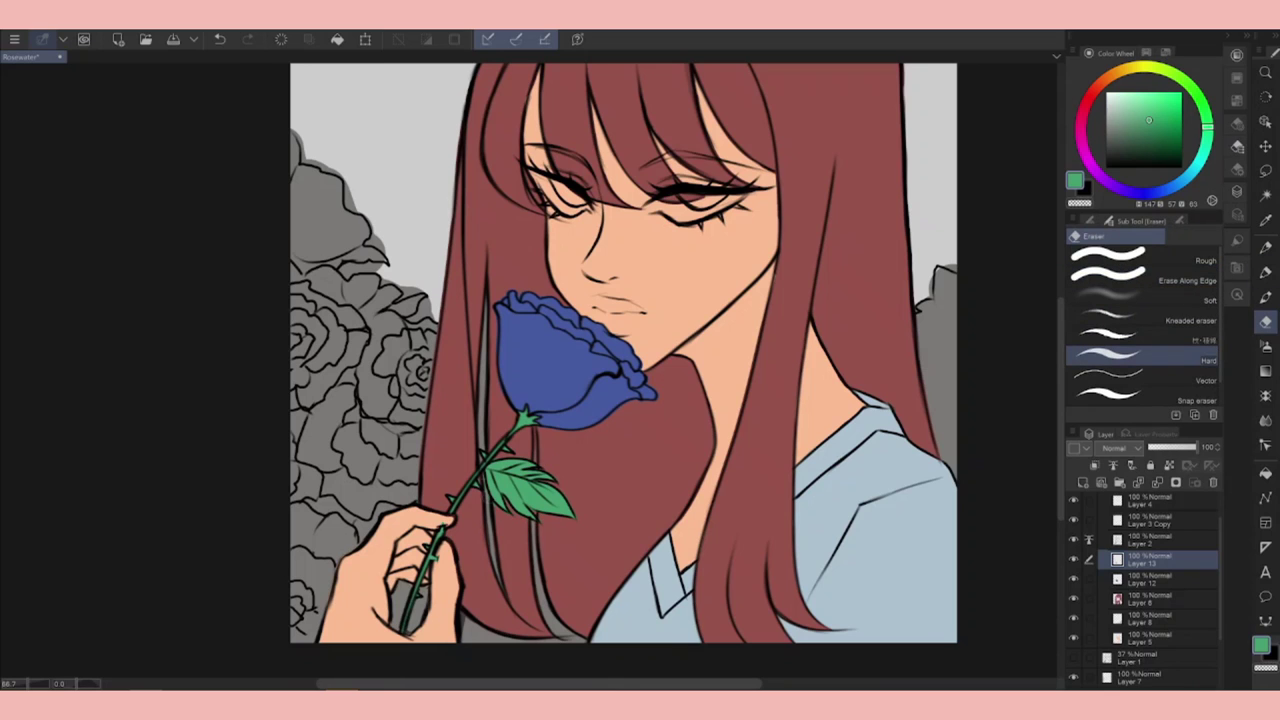
left_click(1160, 638)
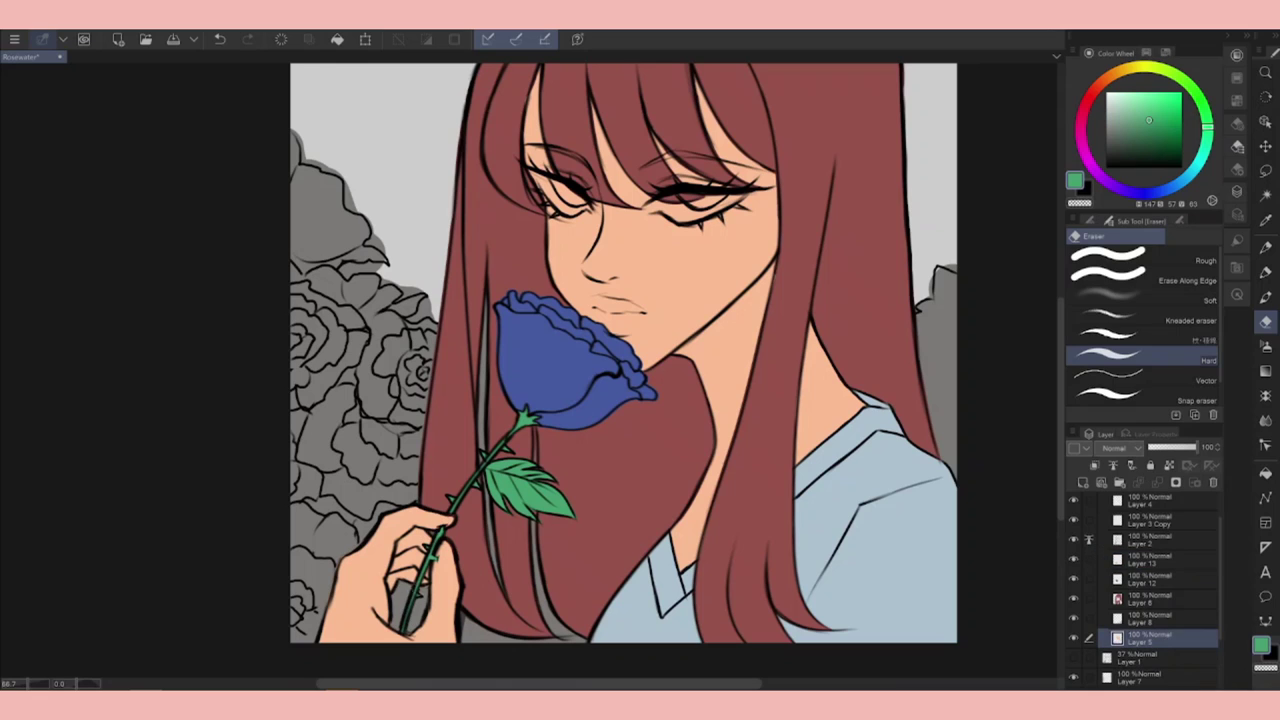
left_click(1150, 560)
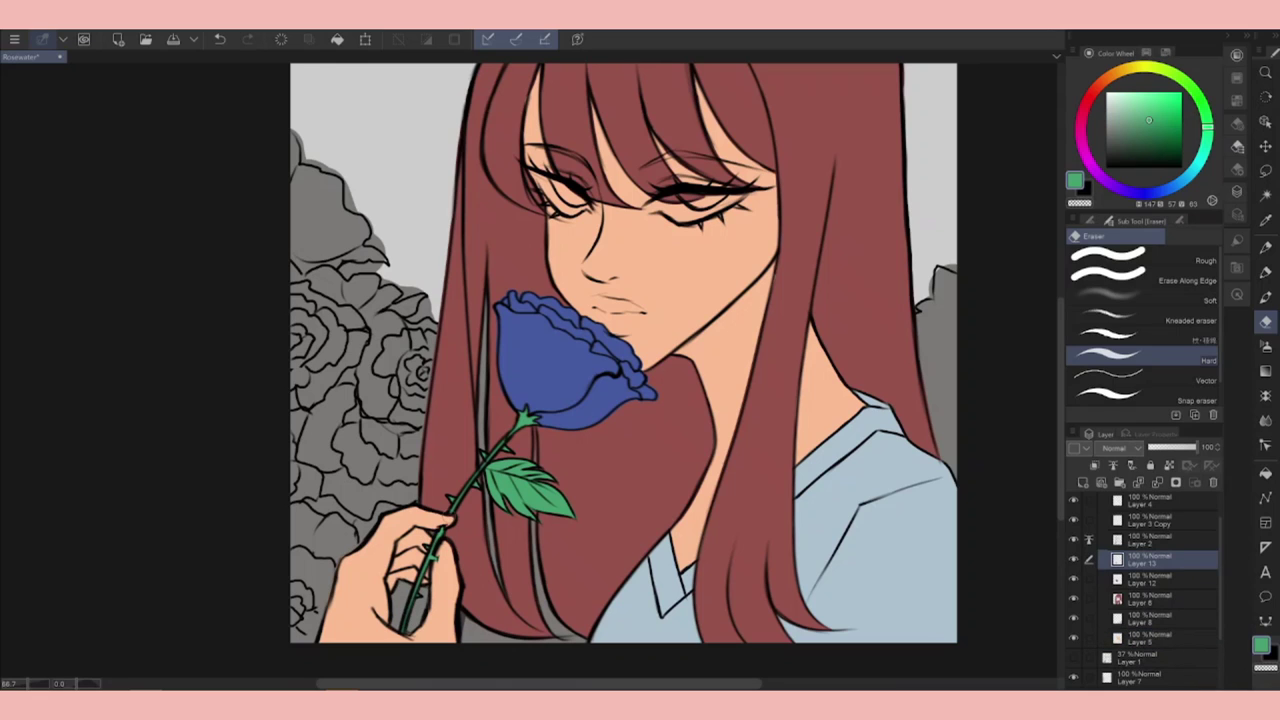
left_click(1150, 540)
left_click(1150, 598)
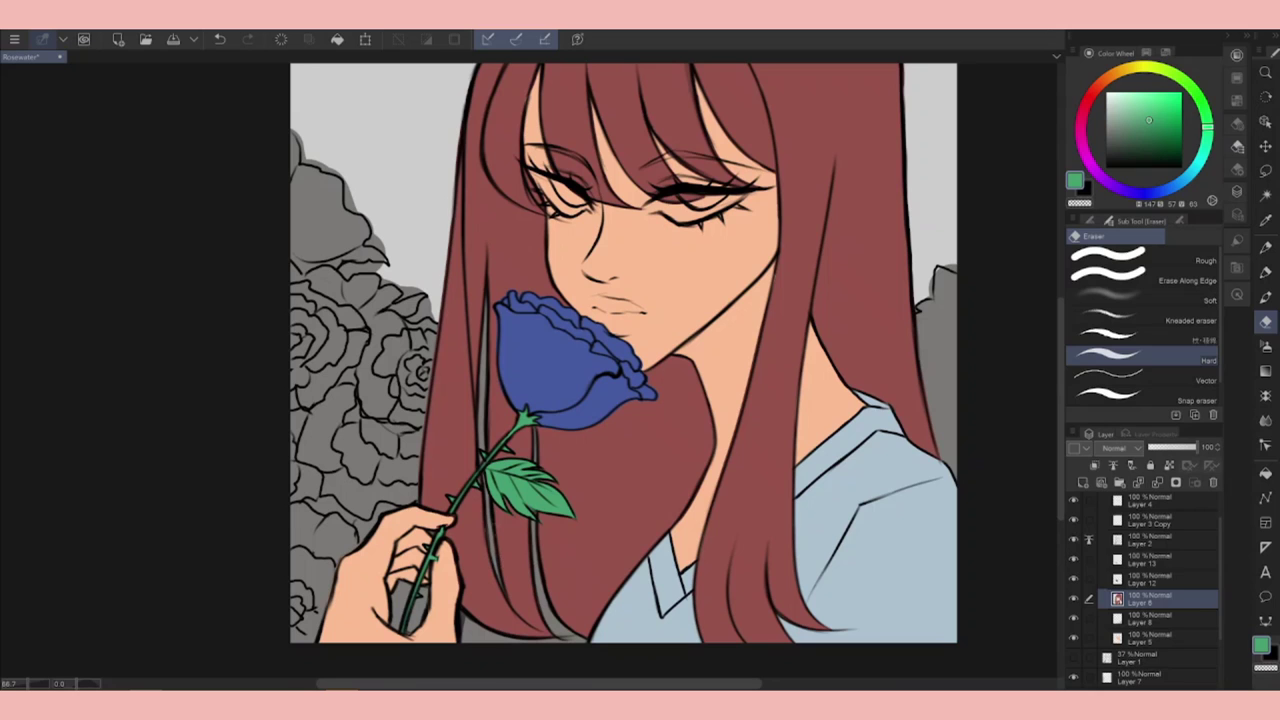
left_click(1150, 560)
left_click(1160, 579)
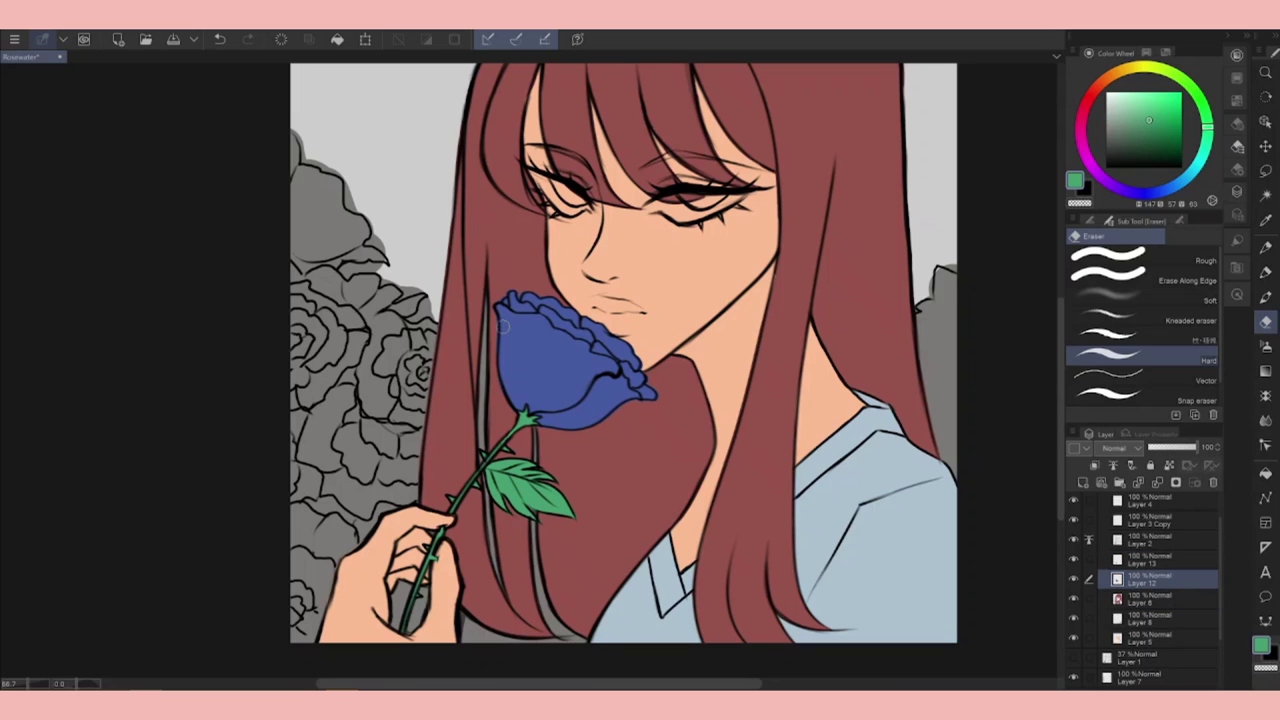
left_click(1197, 507)
scroll(756, 597, "down", 1)
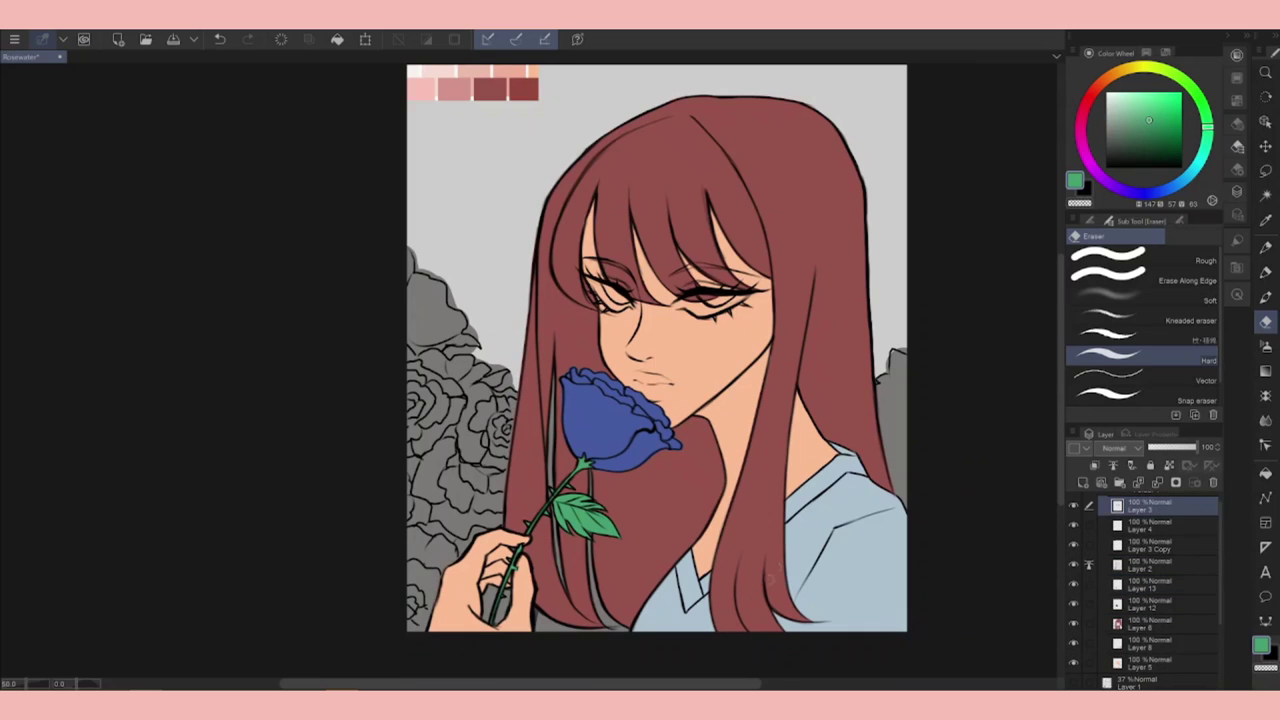
left_click(1160, 565)
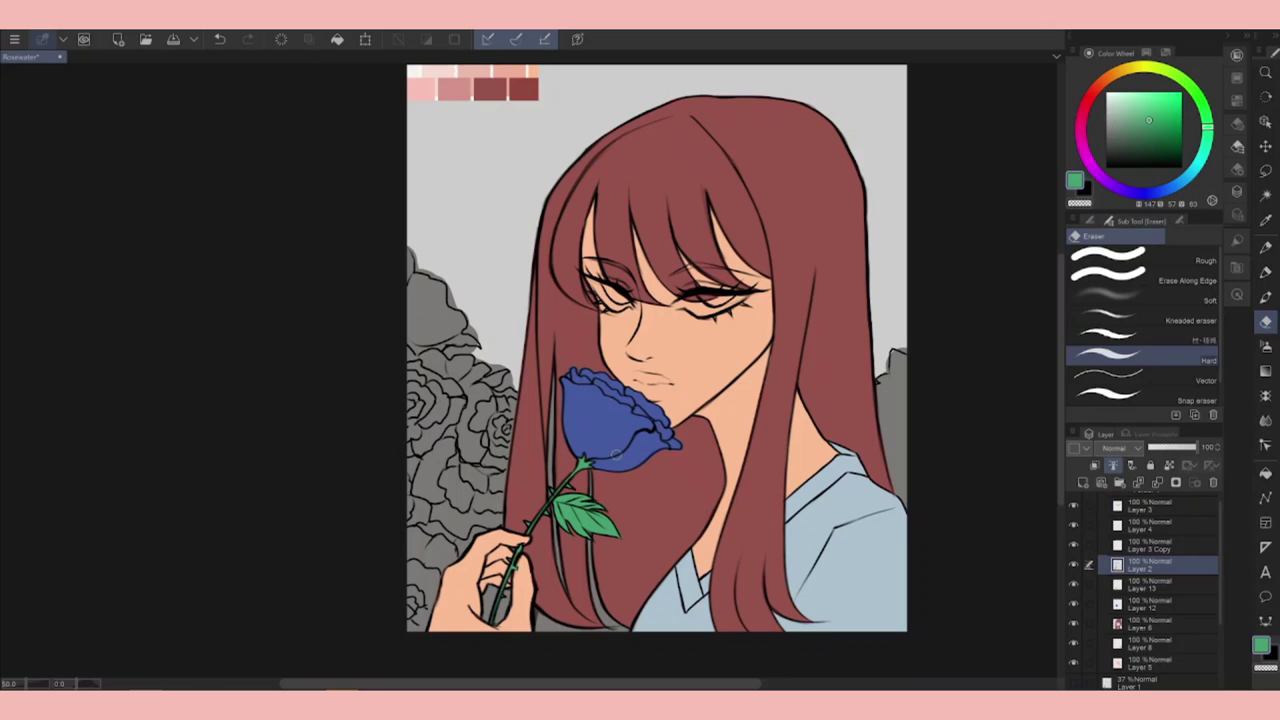
Paint the whites of both eyes in pale grey with the Marker pen on a new layer above Layer 3 Copy.
left_click(1150, 546)
left_click(1104, 478)
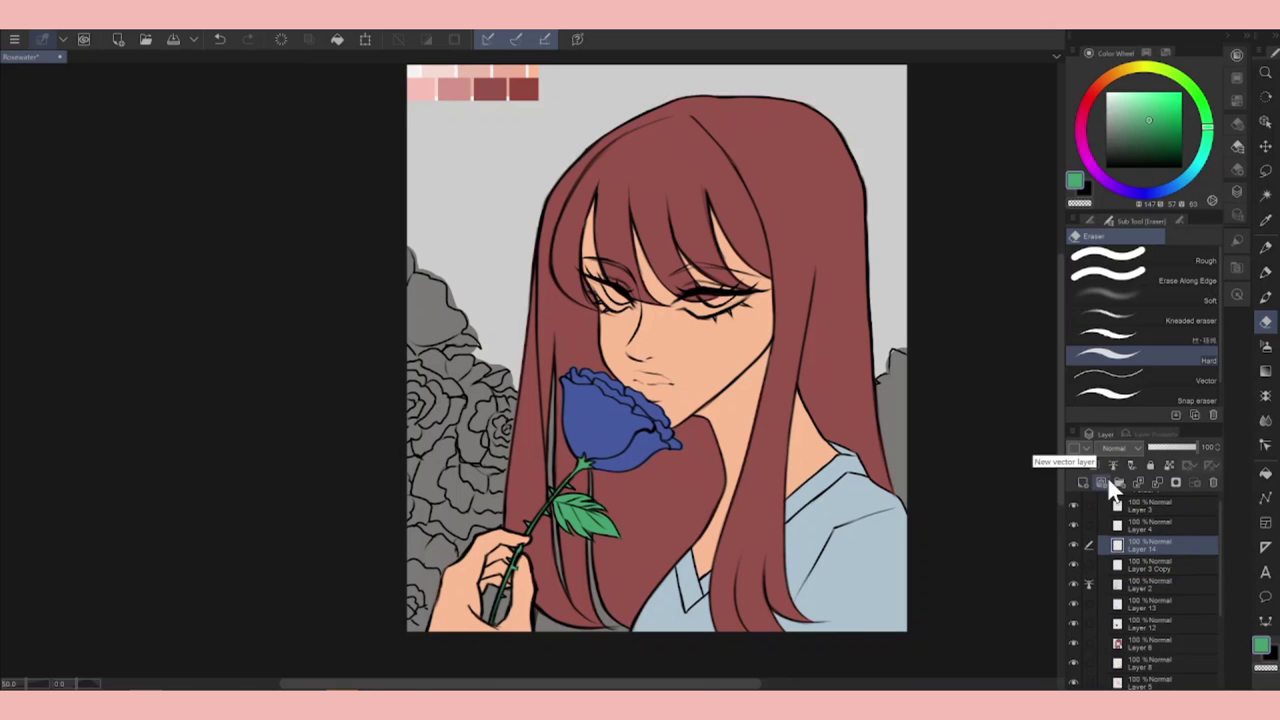
key("ctrl+plus")
left_click(1088, 97)
left_click(1112, 103)
left_click(1265, 273)
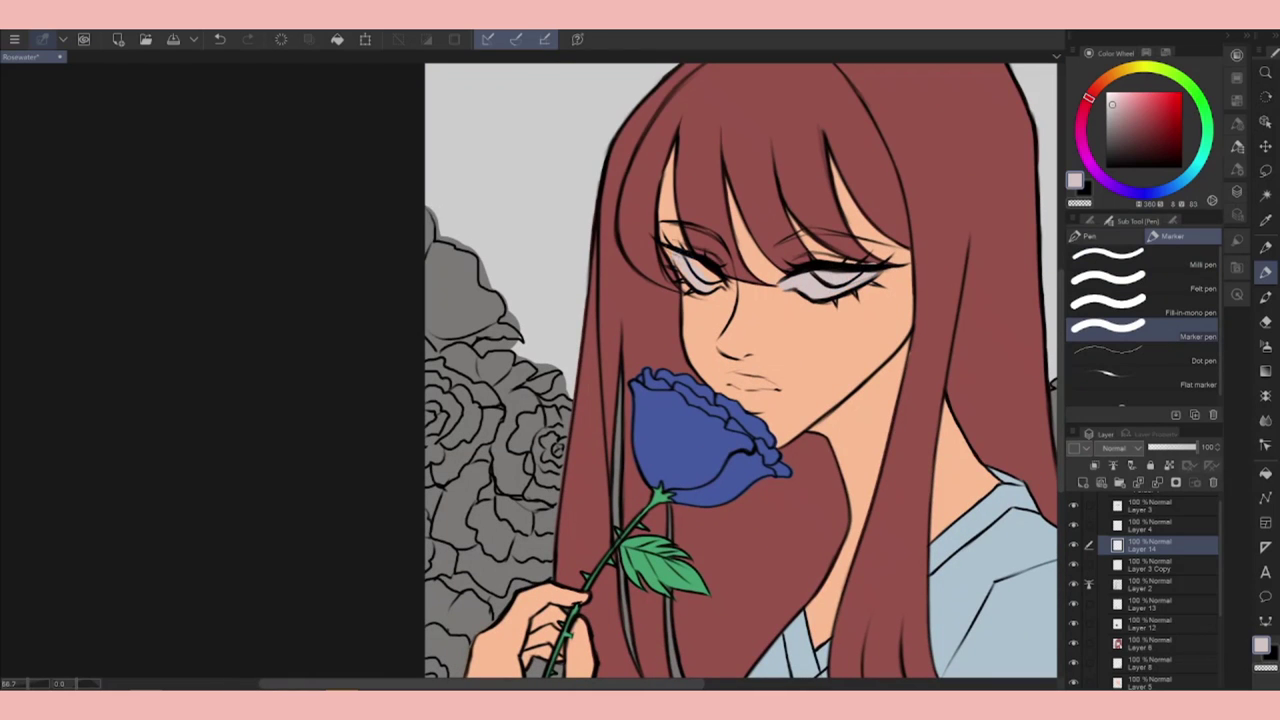
key("e")
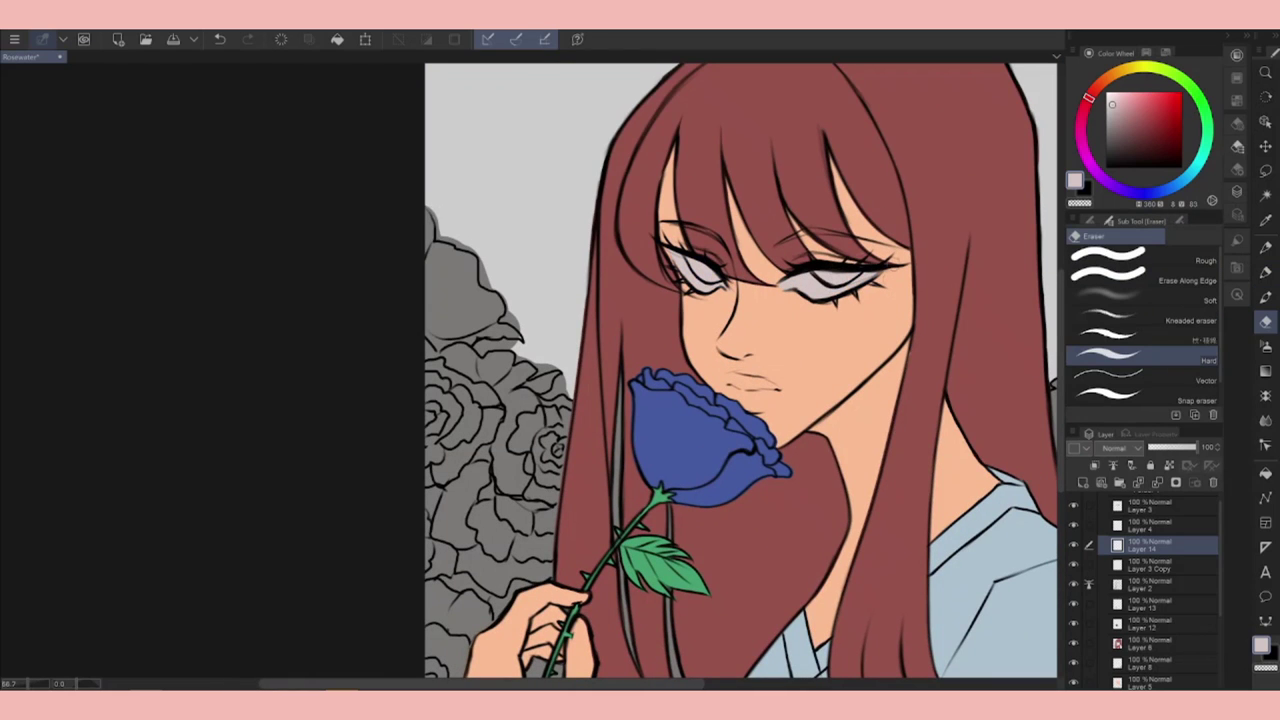
Paint both irises dark brown with the Marker pen on Layer 14.
left_click(1160, 643)
key("p")
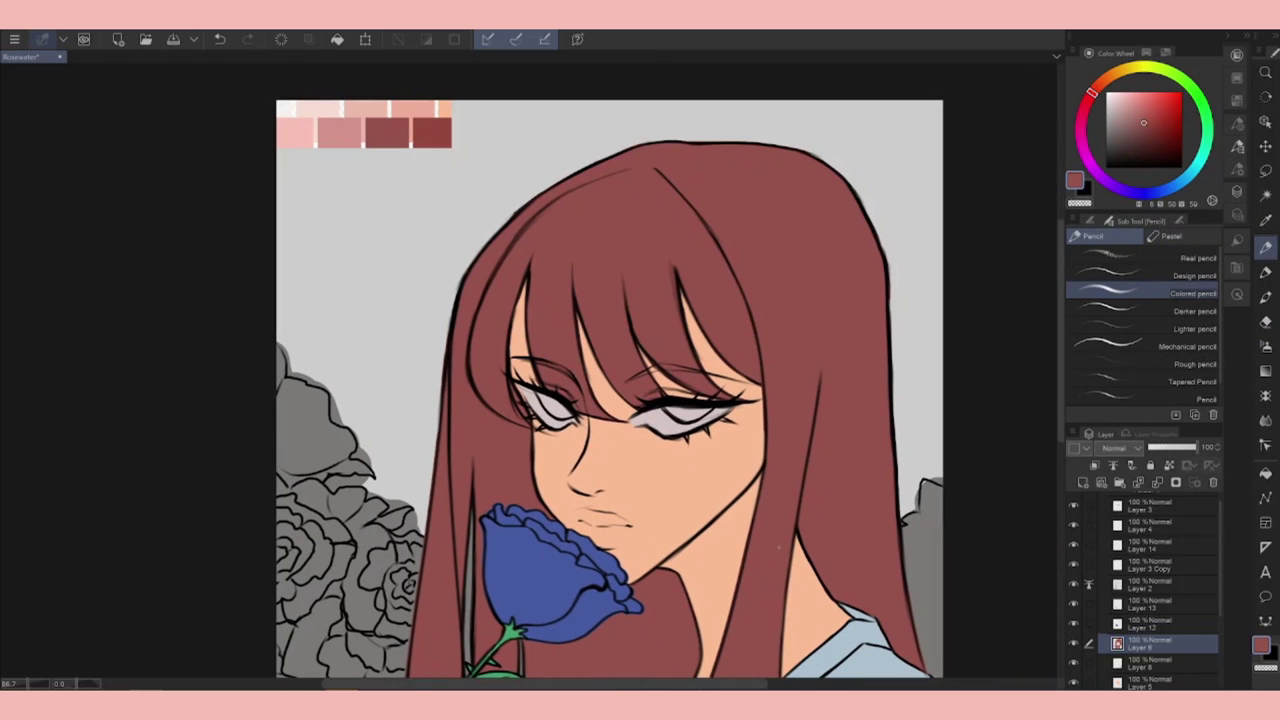
left_click(1150, 545)
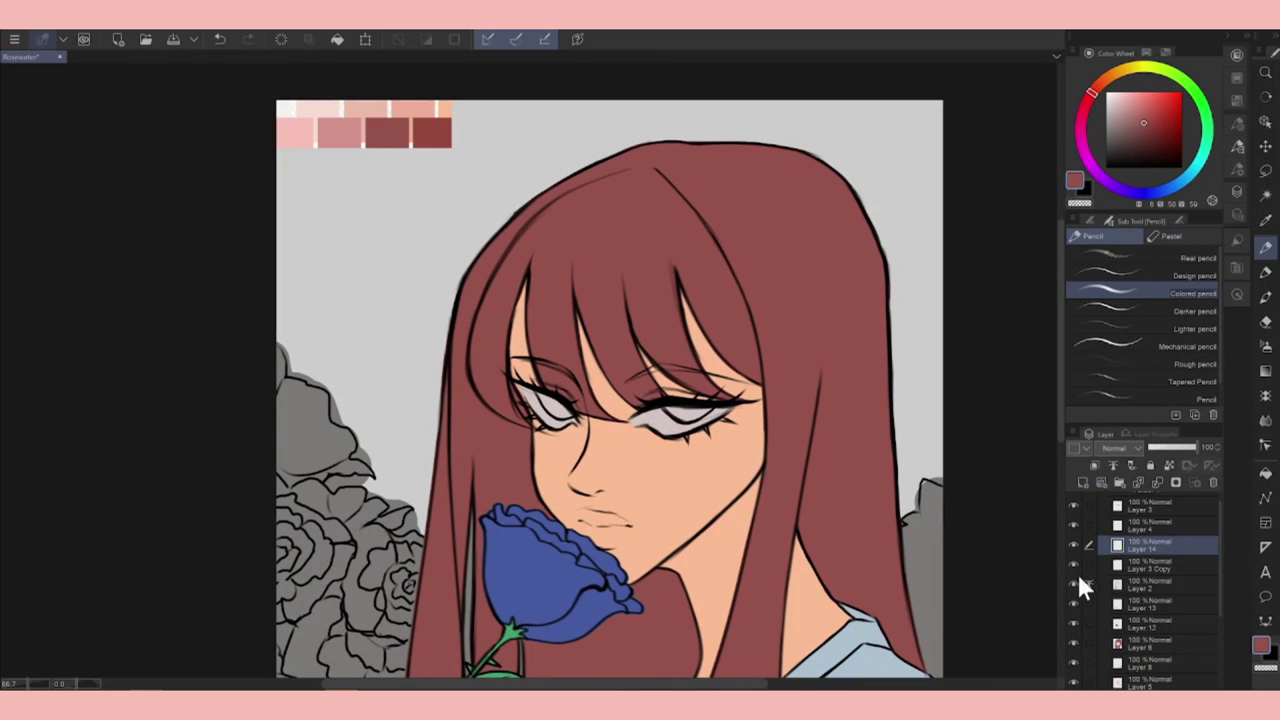
left_click(1176, 140)
left_click_drag(1176, 140, 1159, 152)
key("p")
left_click_drag(672, 410, 692, 406)
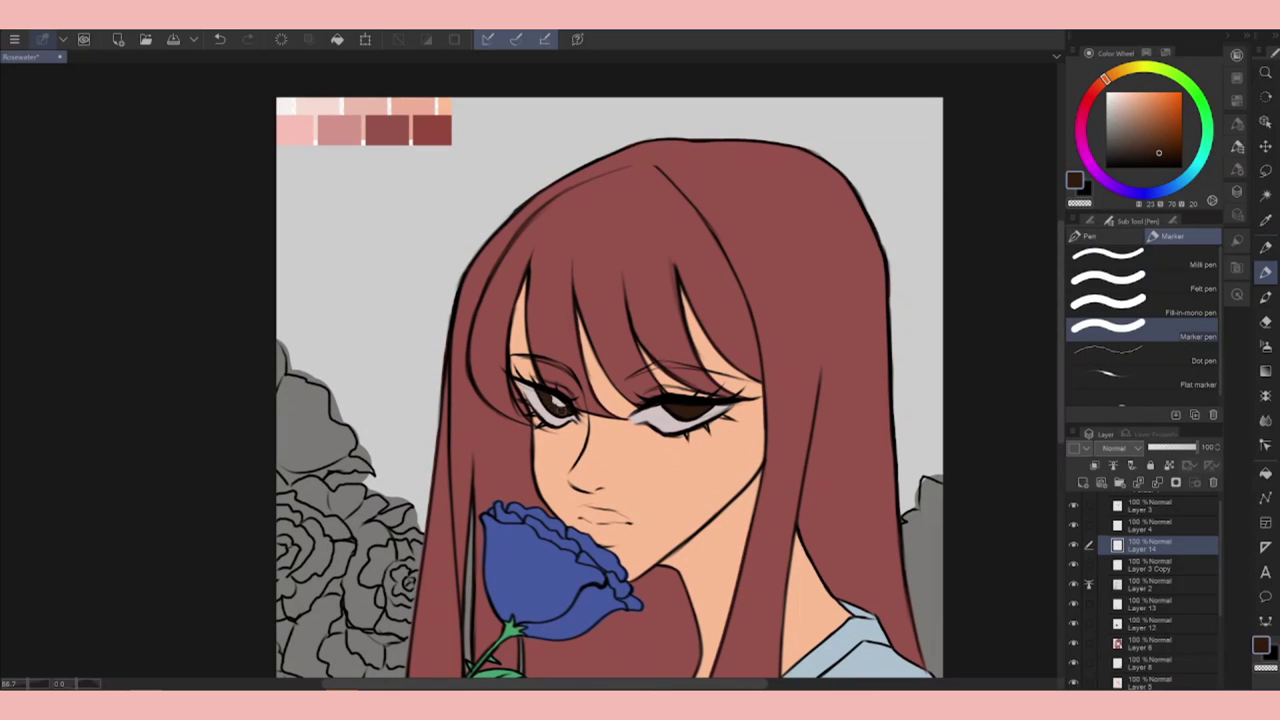
Merge Layer 4 down into the eye colour layer, Layer 14.
left_click(1150, 525)
left_click(1169, 465)
key("ctrl+e")
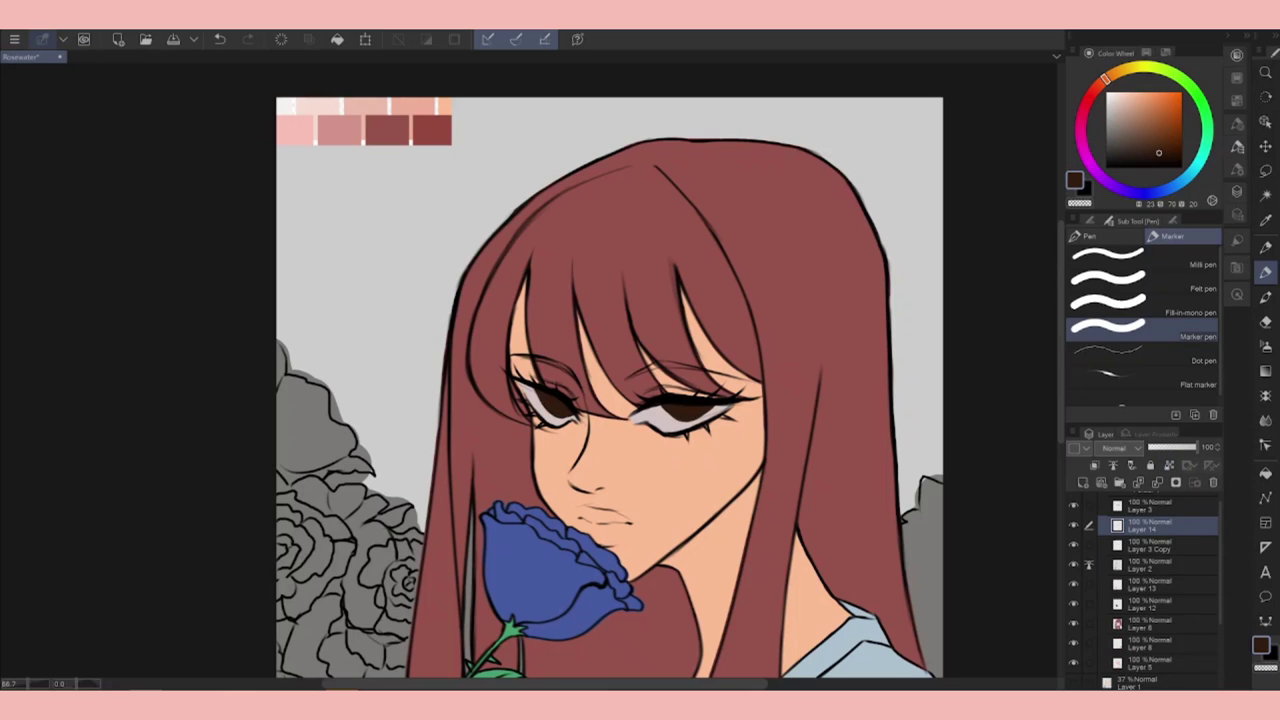
key("p")
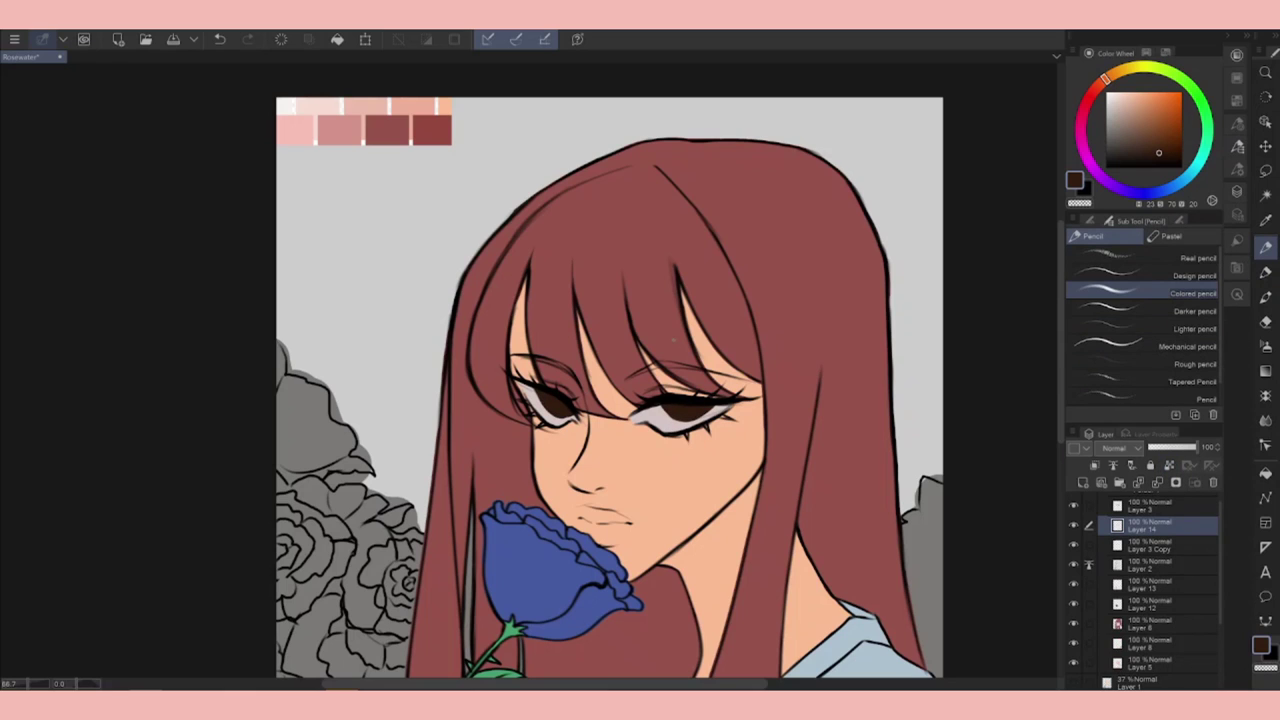
Paint both eyebrows on Layer 14 with the Colored pencil in the palette's dark red, with the hair colour layer hidden.
left_click(432, 130, "alt")
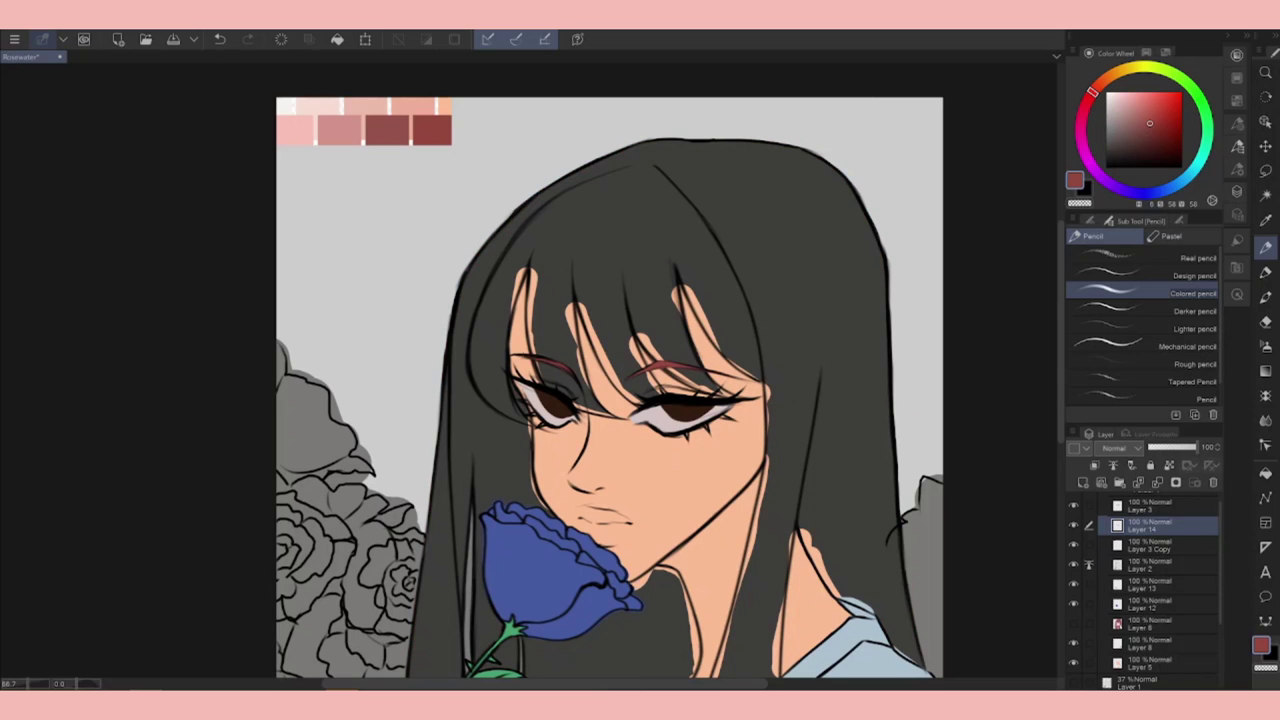
key("x")
key("ctrl+z")
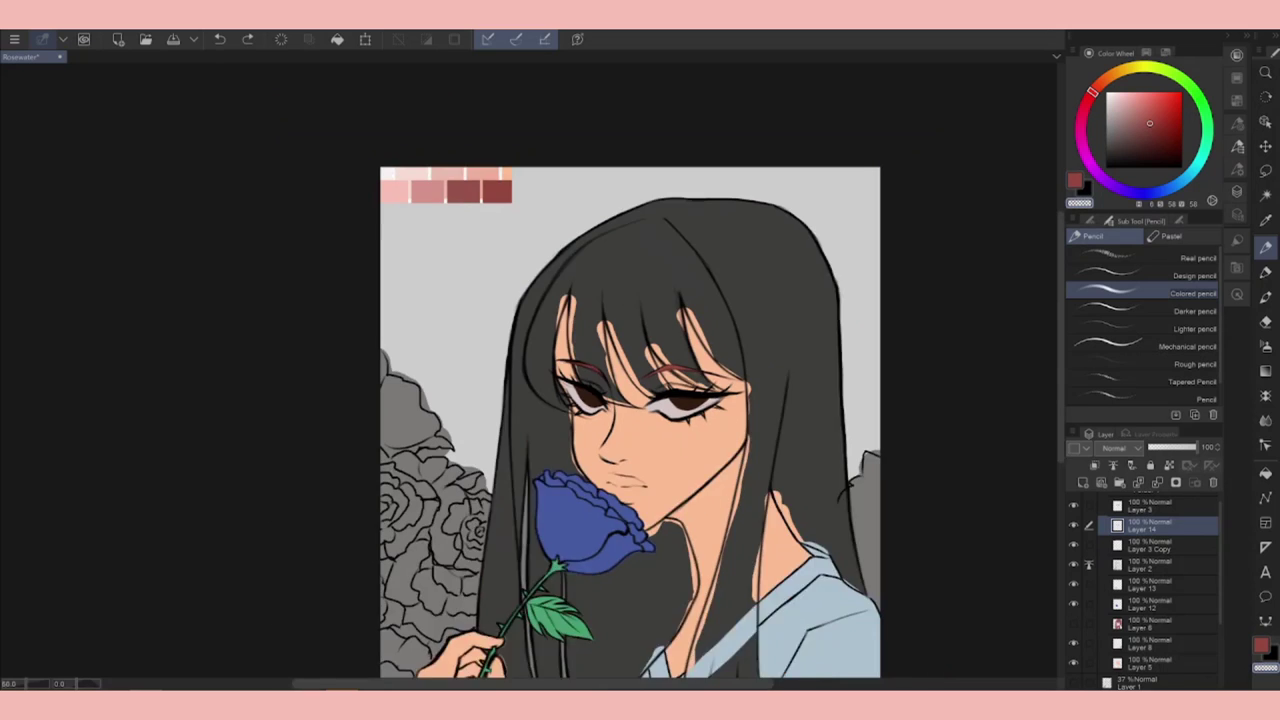
key("ctrl+z")
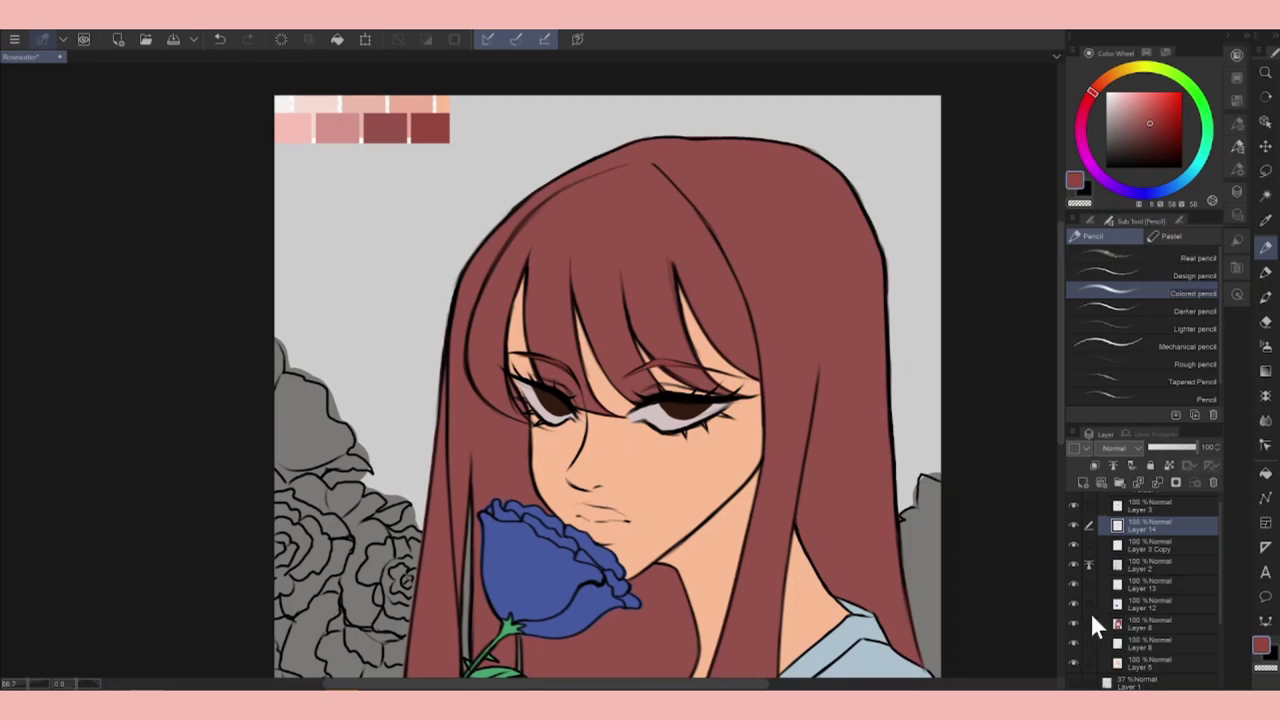
Lock Layer 14's transparent pixels and recolour the eyebrows near-black brown with the Marker pen.
left_click(1265, 298)
left_click(1265, 272)
key("x")
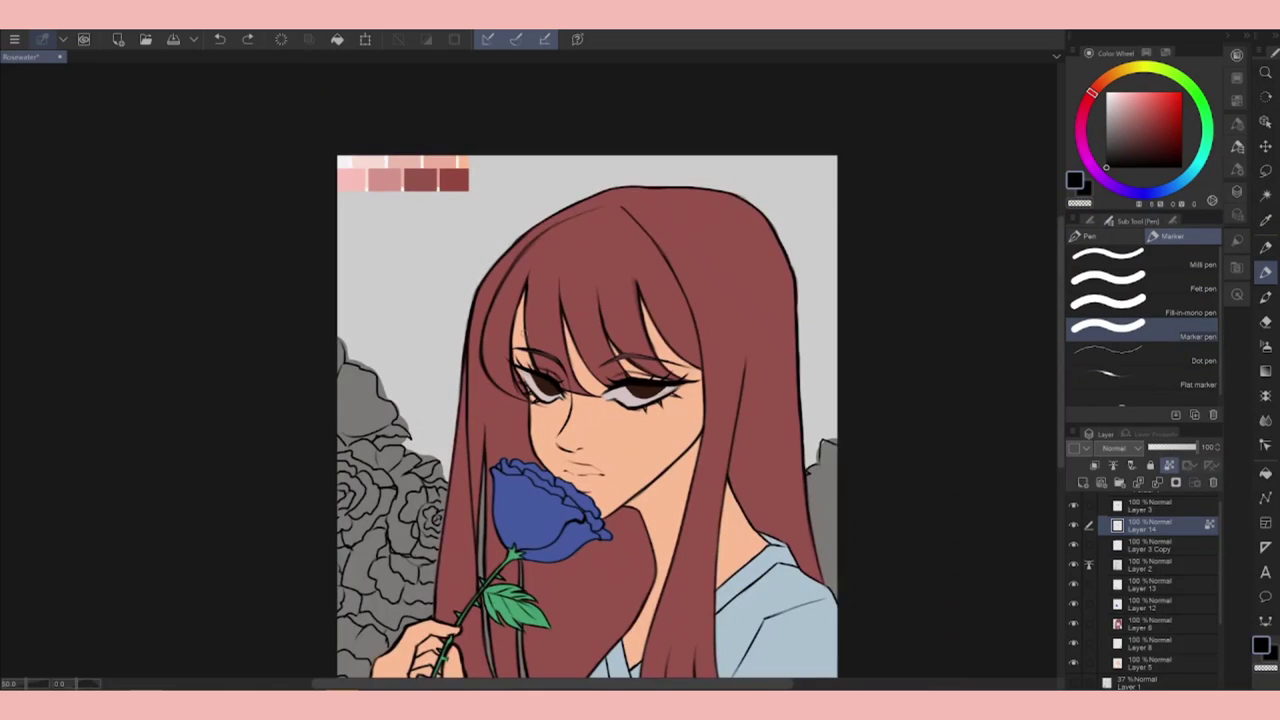
left_click_drag(1174, 143, 1151, 160)
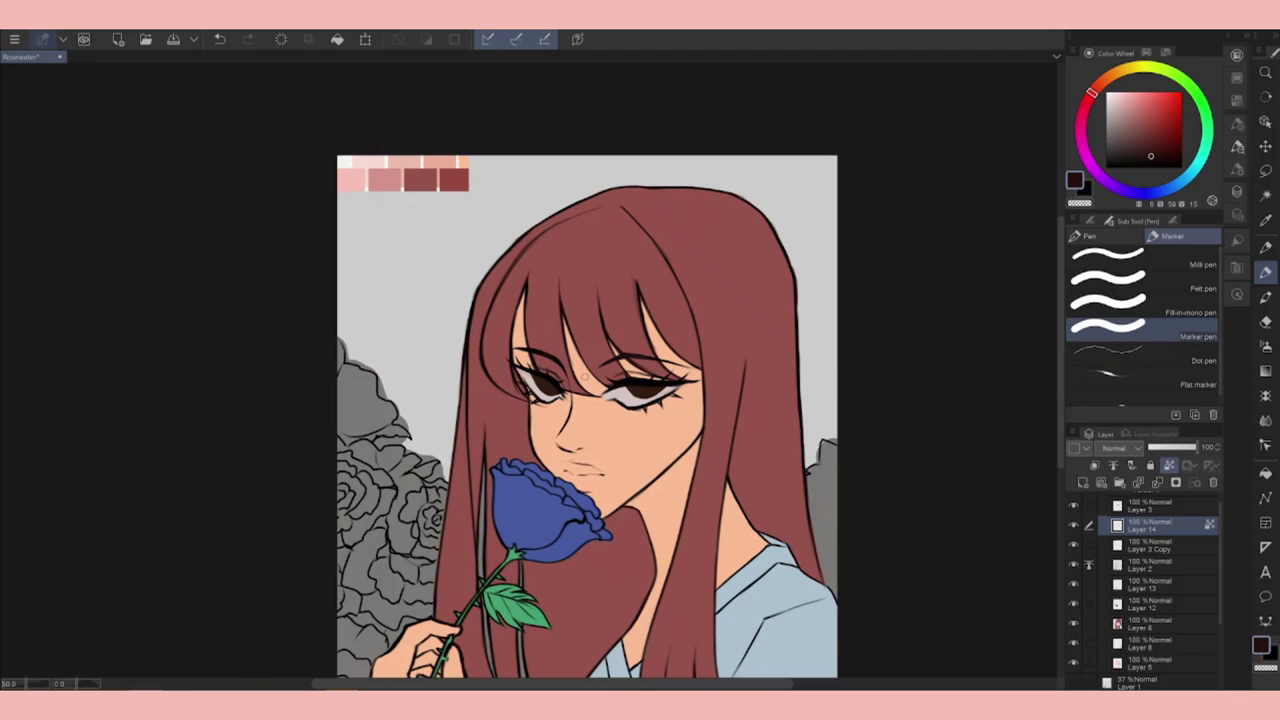
Recolour the held rose's stem and leaf in a softer olive green.
scroll(600, 370, "up", 2)
key("e")
scroll(607, 375, "down", 3)
scroll(607, 375, "up", 2)
scroll(607, 375, "up", 1)
Airbrush blush over the cheeks, nose and lips on Layer 4, clipped above the skin layer, using the palette's pink and a deeper red.
key("i")
left_click(310, 92)
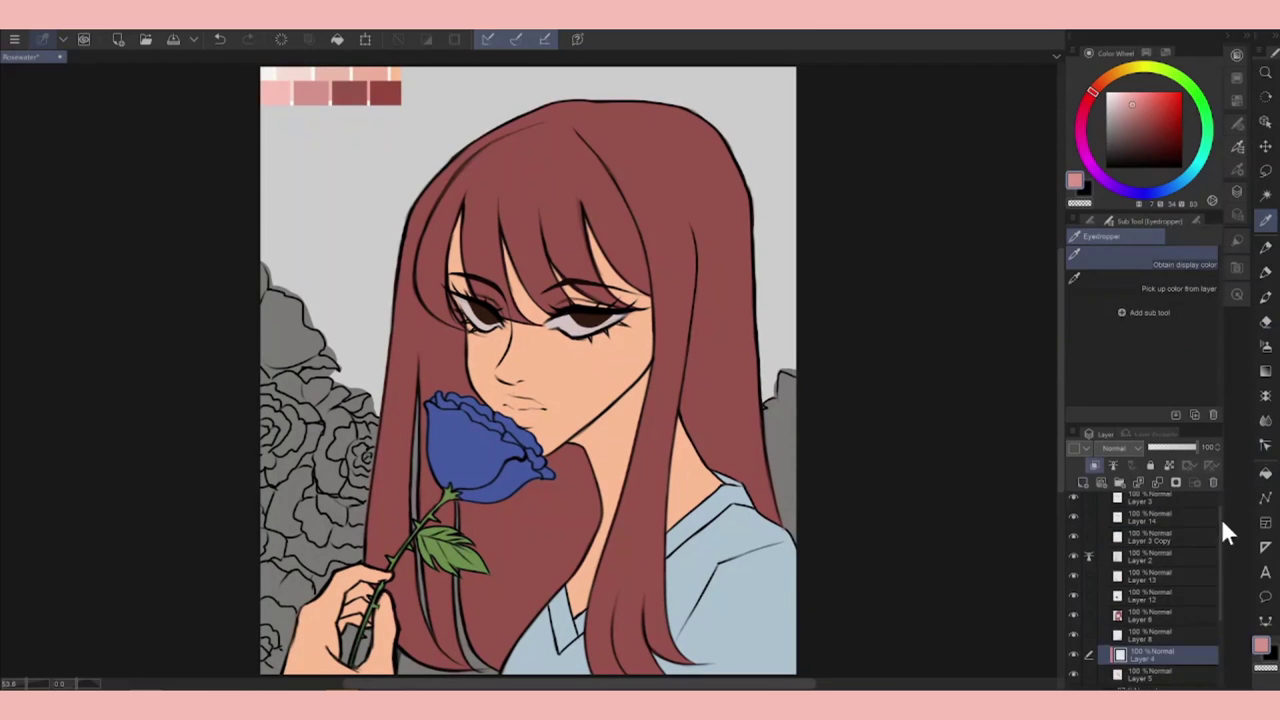
scroll(1204, 544, "down", 3)
key("b")
mouse_move(620, 352)
left_mouse_down()
mouse_move(596, 362)
mouse_move(640, 362)
left_mouse_up()
left_click_drag(480, 335, 500, 360)
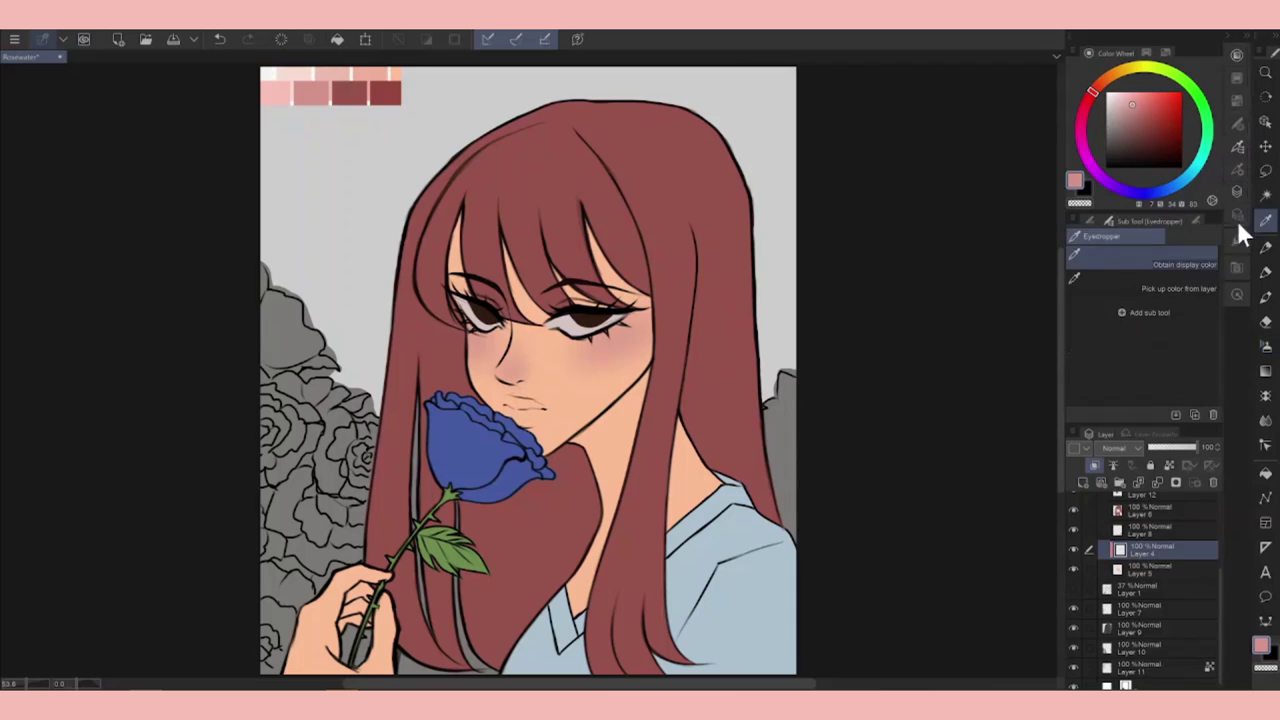
left_click_drag(506, 404, 540, 410)
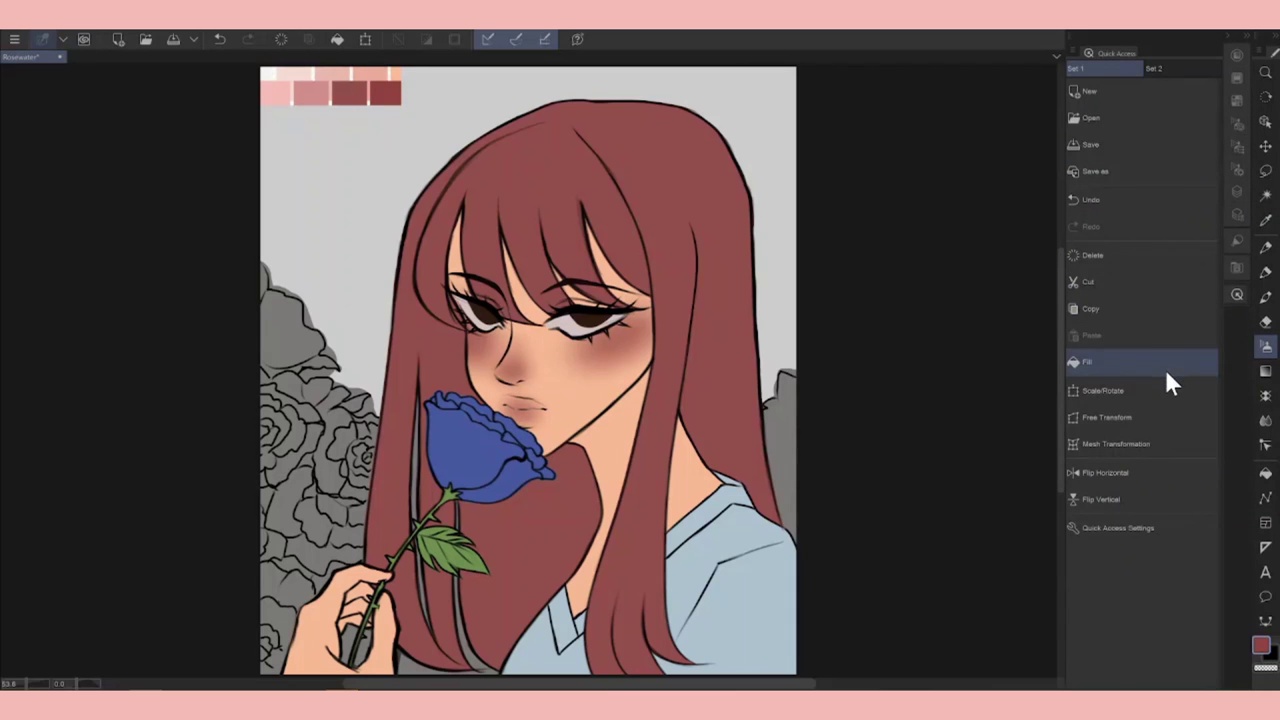
left_click(1140, 199)
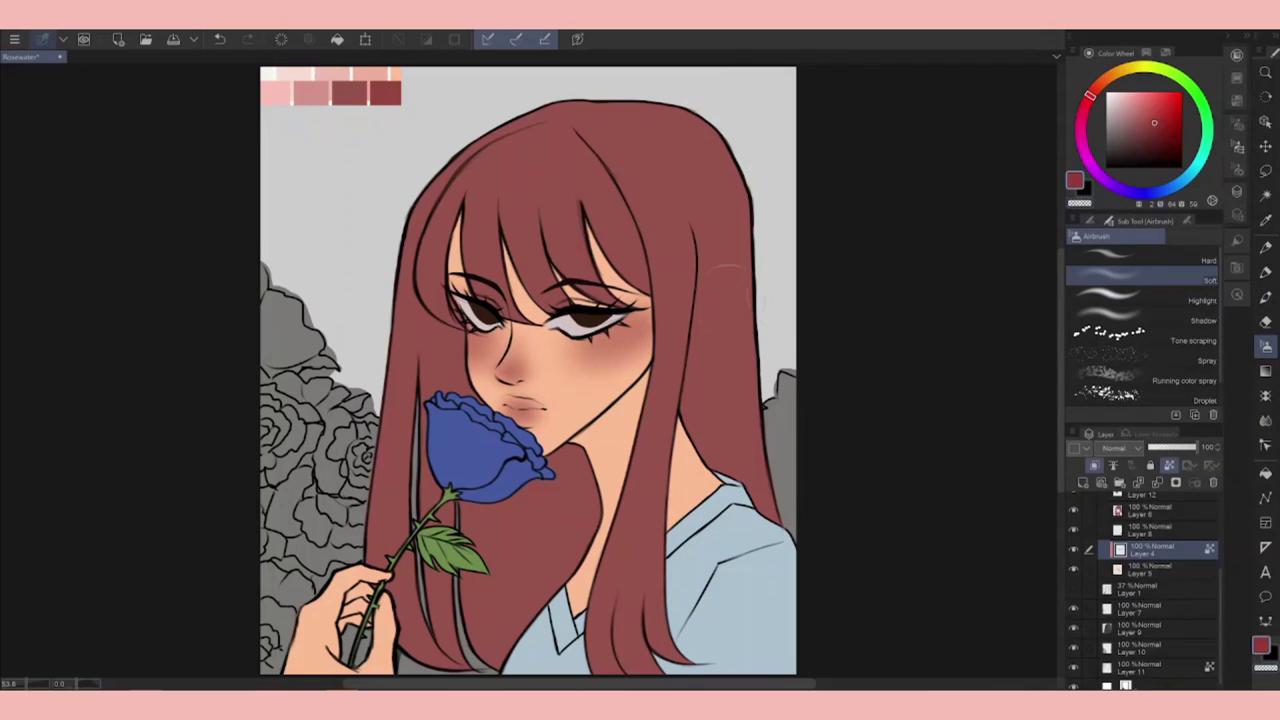
Add a clipped Multiply layer above the blush layer and brush reddish shading along the side of the nose.
left_click(1083, 482)
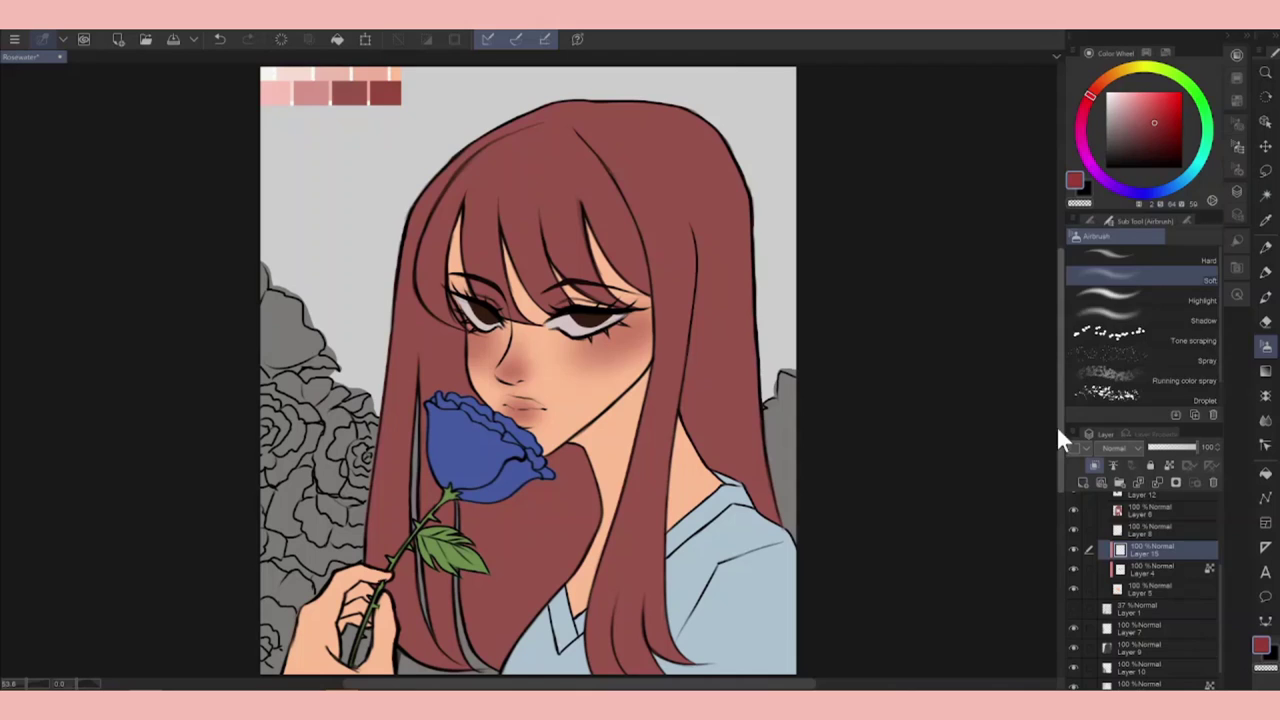
left_click(1110, 447)
left_click(1116, 326)
key("b")
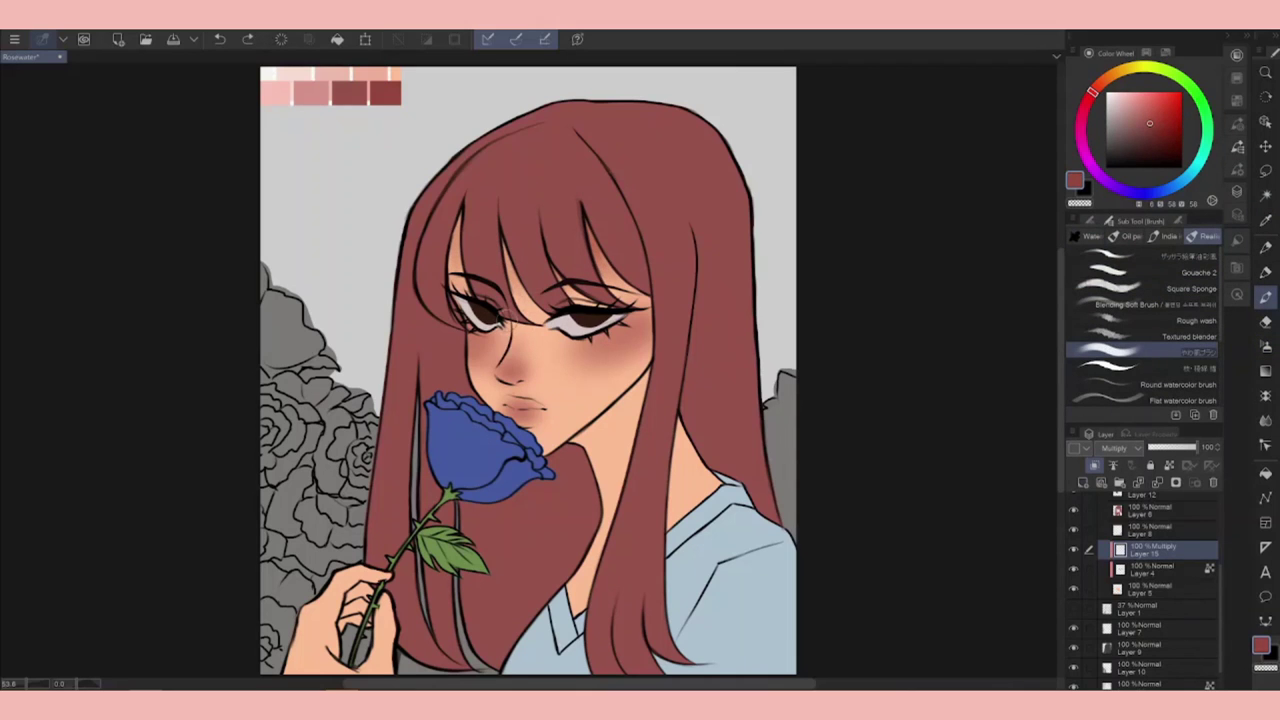
mouse_move(510, 328)
left_mouse_down()
mouse_move(488, 372)
mouse_move(534, 382)
left_mouse_up()
key("c")
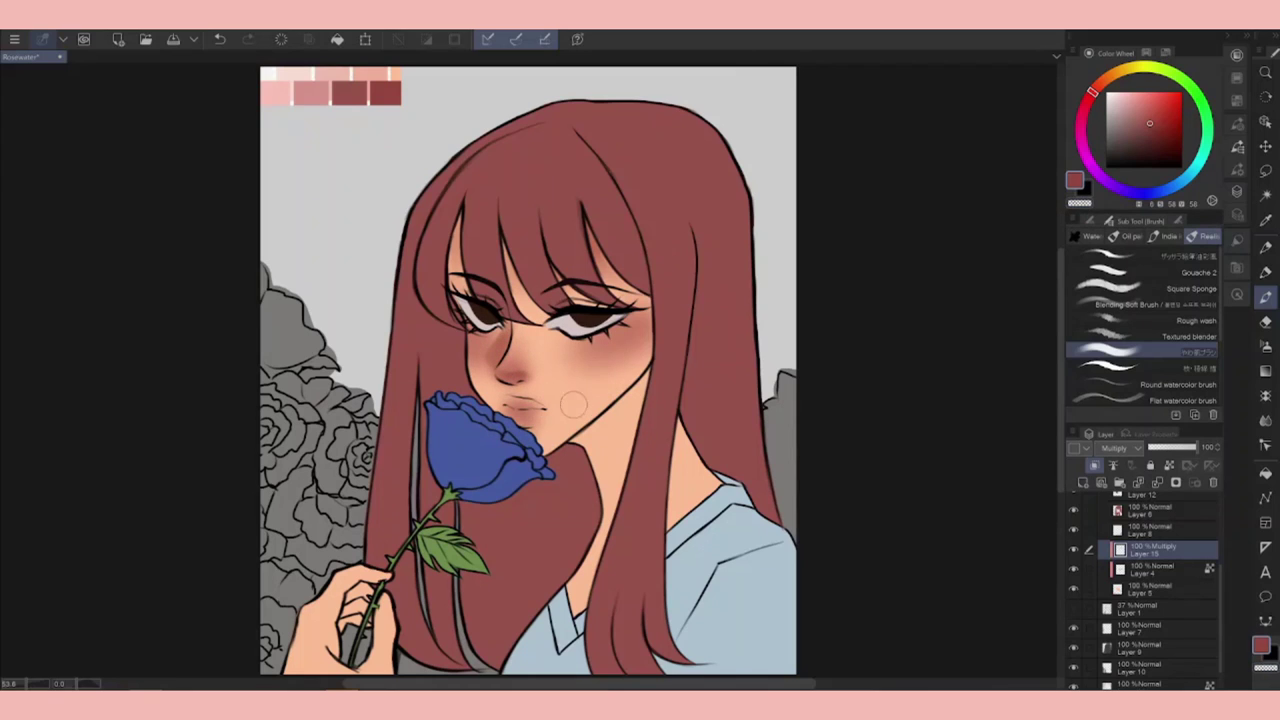
key("e")
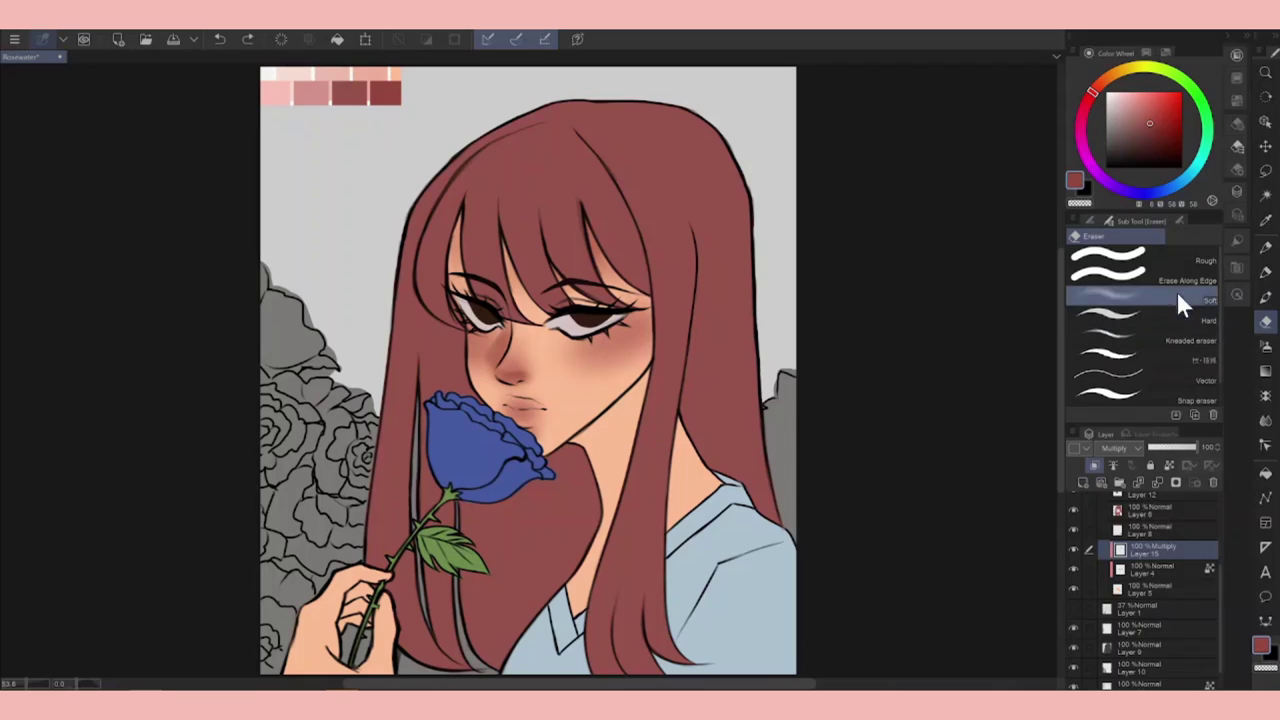
Shade the neck beneath the jaw, the shoulder beside the hair and the edge of the face on the Multiply layer.
left_click(1265, 296)
mouse_move(666, 285)
left_mouse_down()
mouse_move(640, 340)
mouse_move(632, 415)
mouse_move(712, 498)
left_mouse_up()
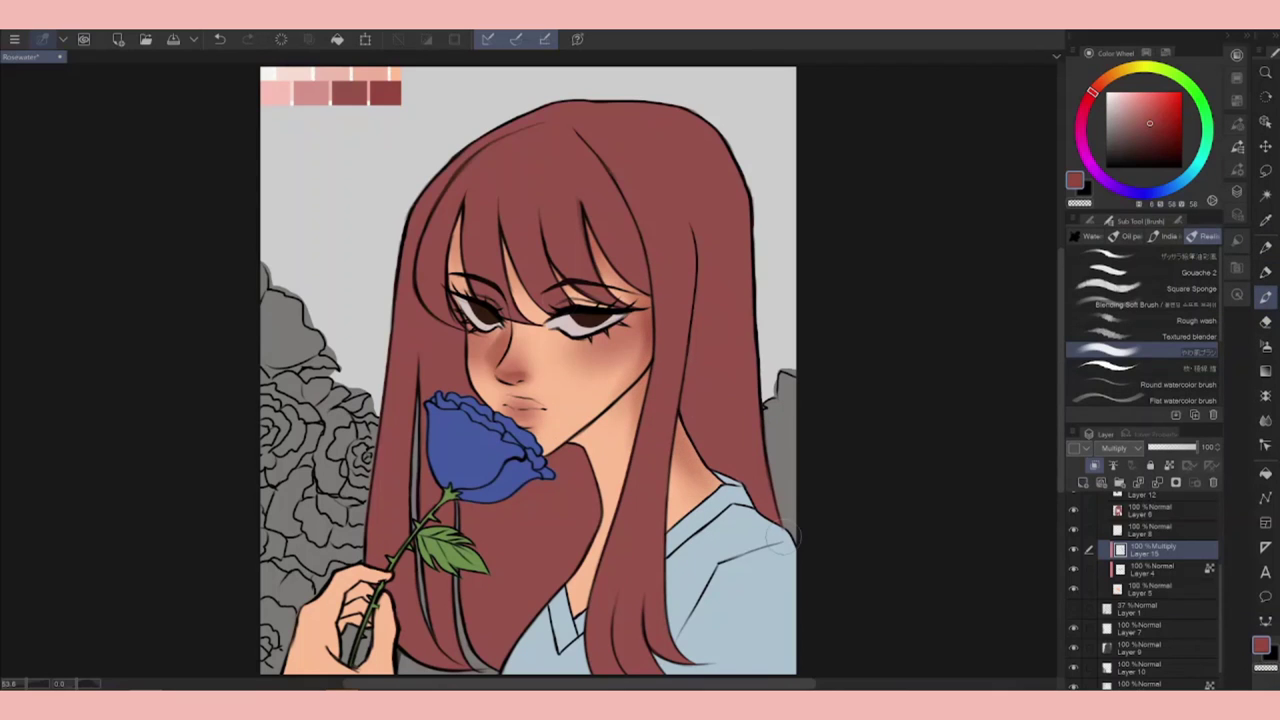
mouse_move(604, 405)
left_mouse_down()
mouse_move(612, 452)
mouse_move(575, 428)
left_mouse_up()
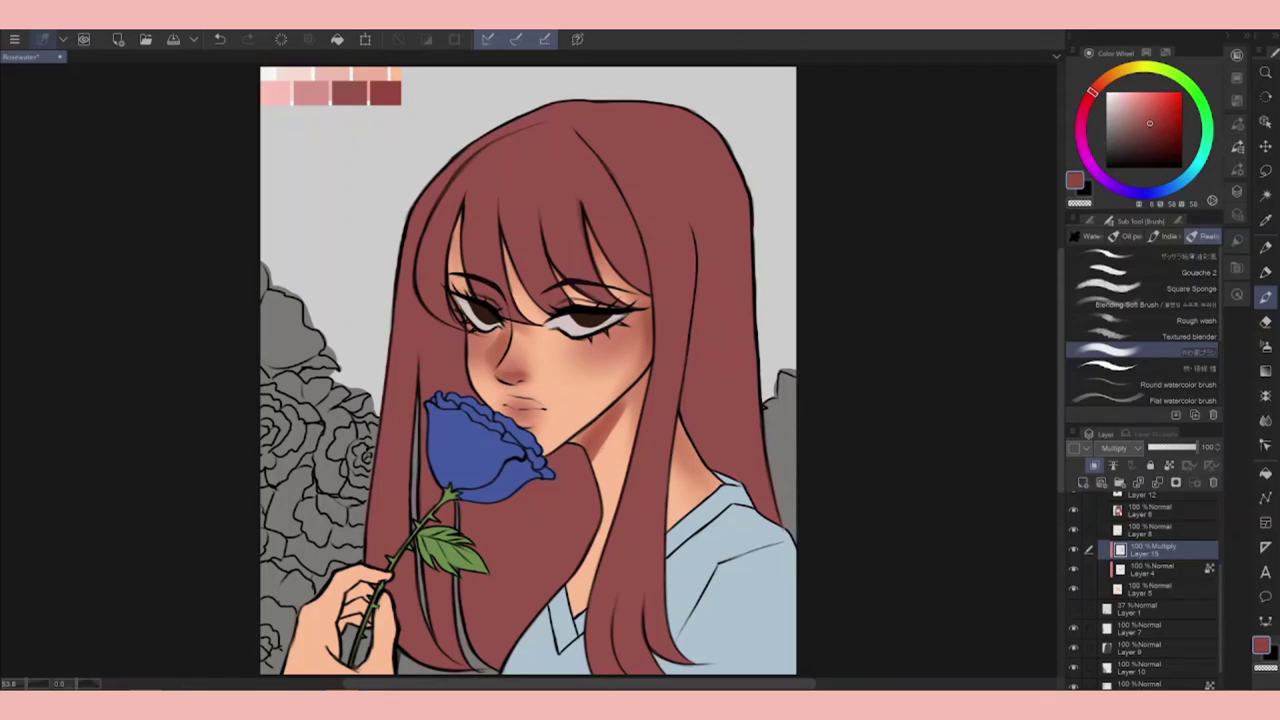
key("j")
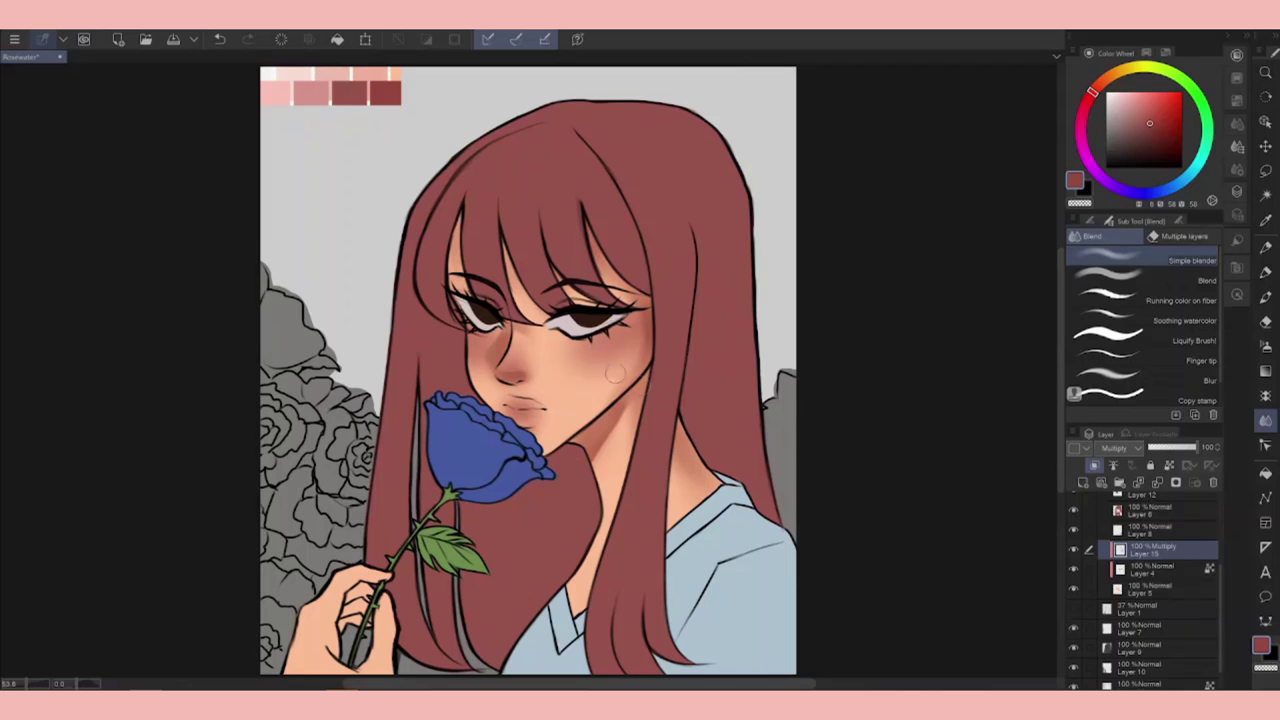
key("e")
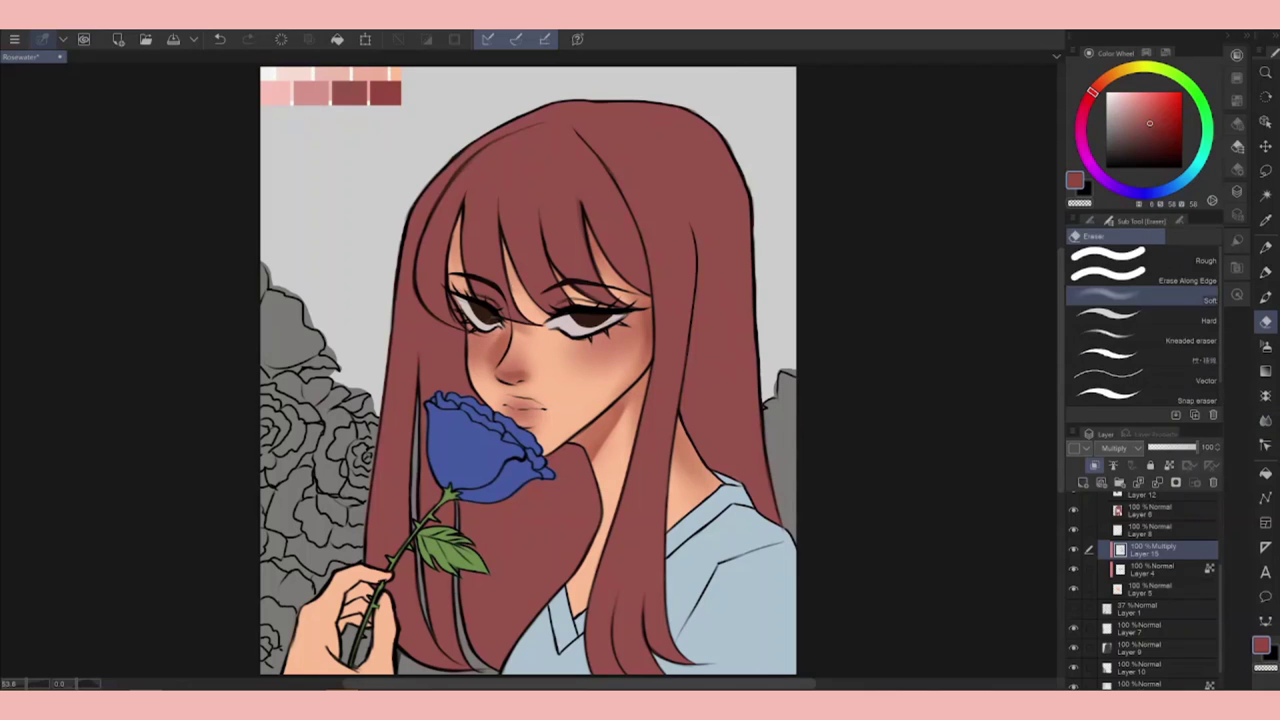
Shade the forehead under the fringe and the fingers of the hand holding the rose on the Multiply layer.
key("b")
left_click_drag(535, 283, 595, 203)
mouse_move(410, 505)
left_mouse_down()
mouse_move(425, 545)
mouse_move(388, 575)
left_mouse_up()
key("ctrl+z")
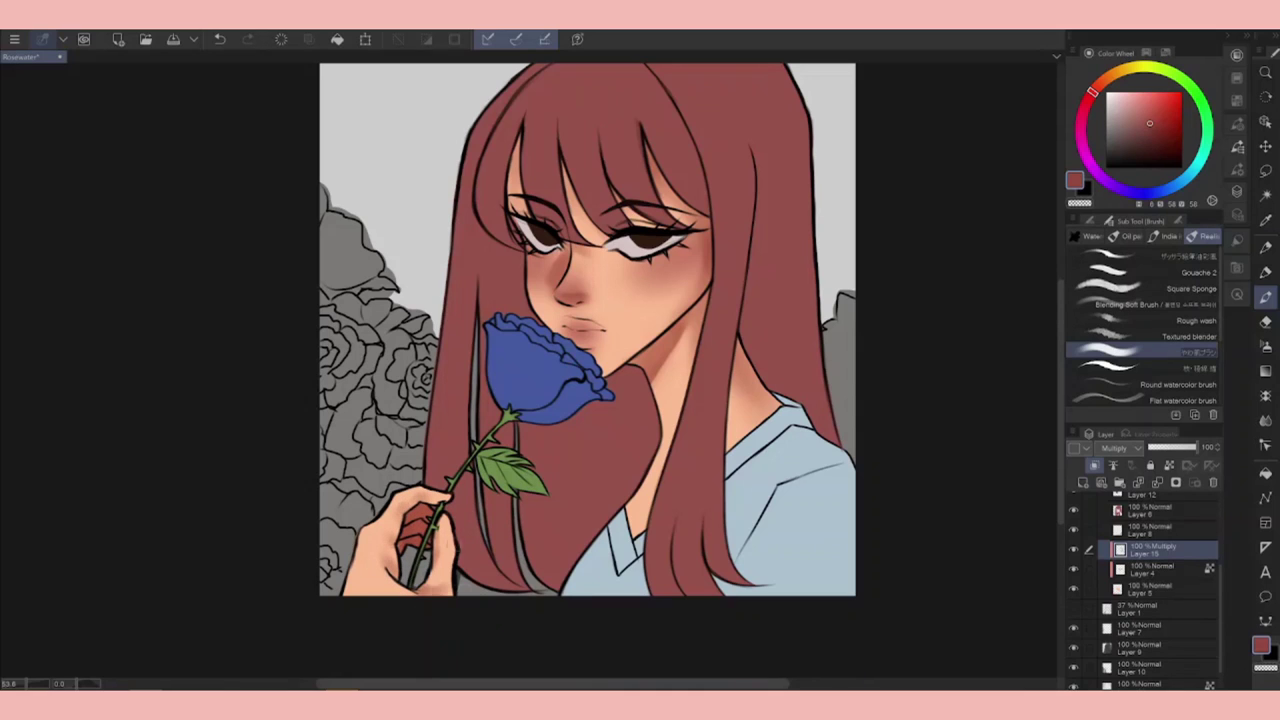
key("c")
key("c")
key("c")
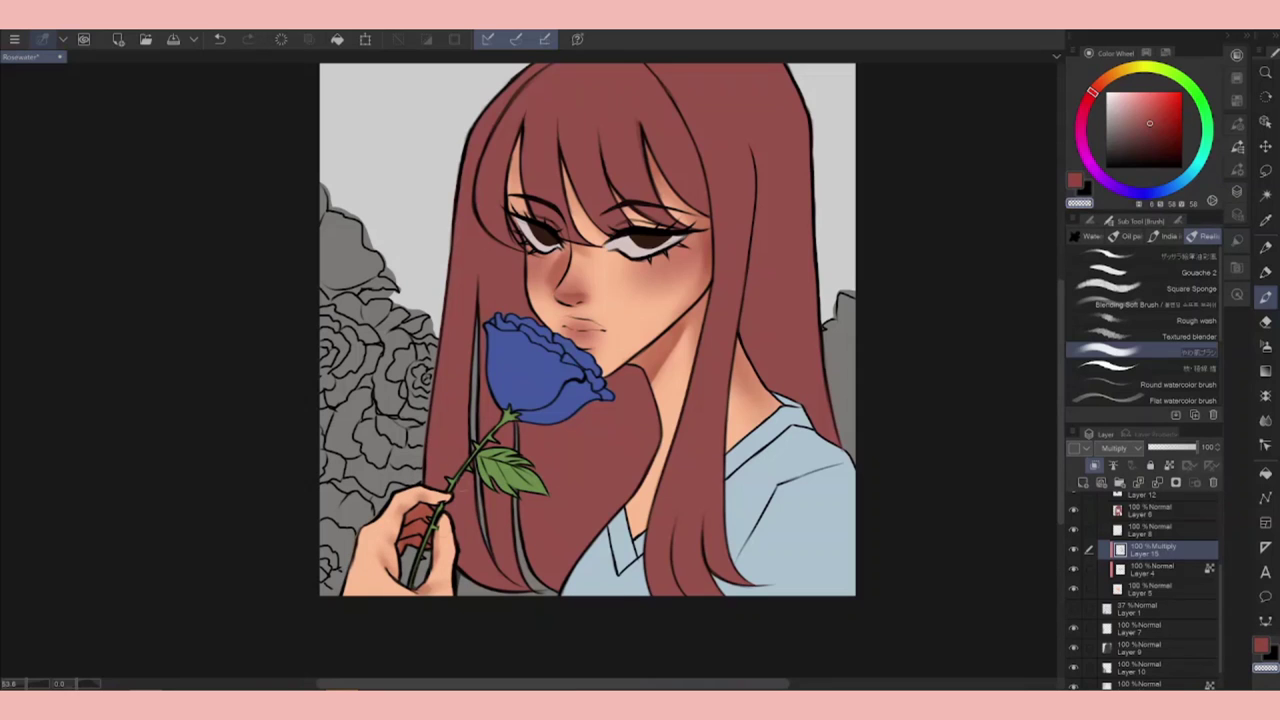
key("b")
scroll(410, 525, "up", 1)
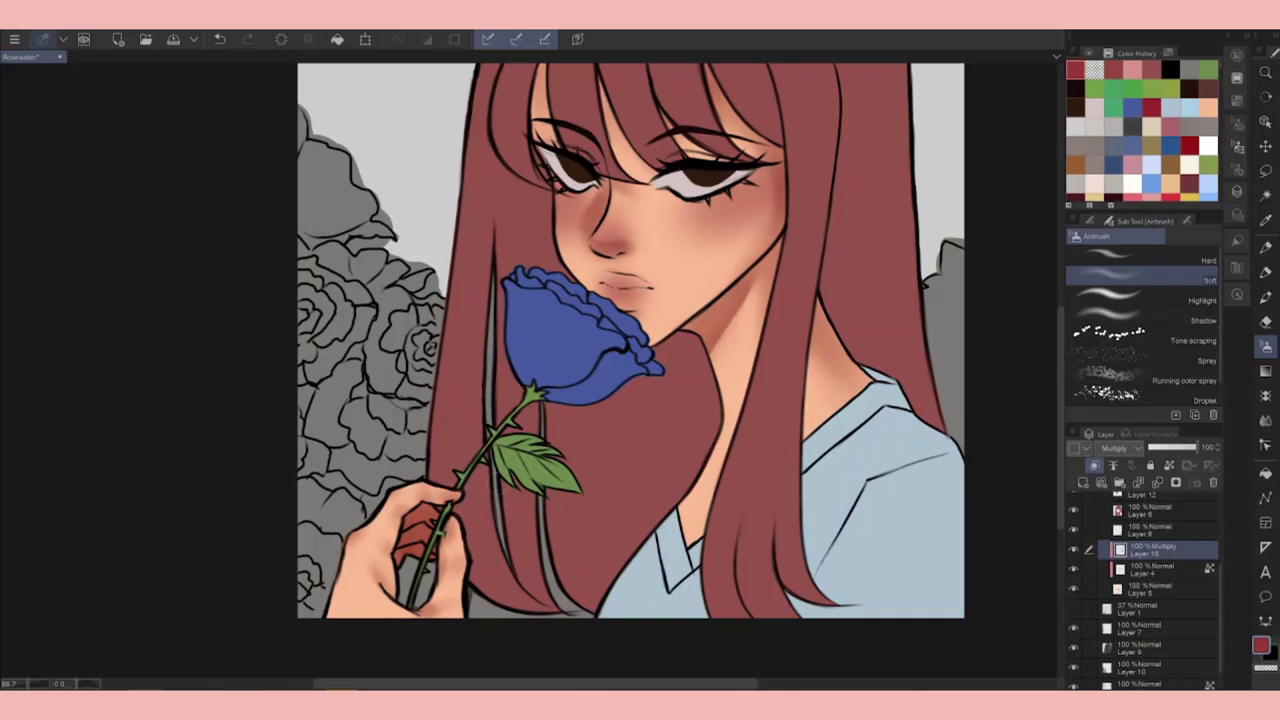
Add a clipped layer in Add (Glow) mode above the Multiply shading layer.
scroll(738, 481, "down", 2)
left_click(1115, 448)
left_click(1128, 271)
left_click(1150, 569)
key("e")
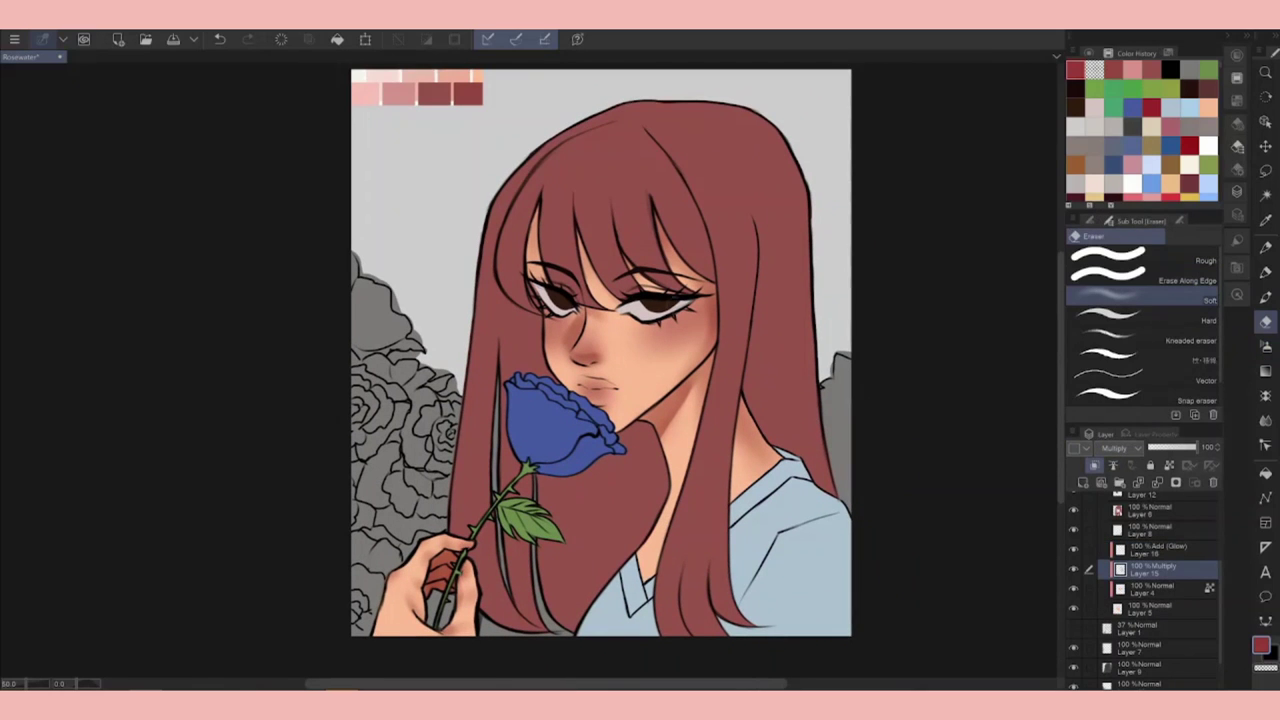
left_click(1160, 549)
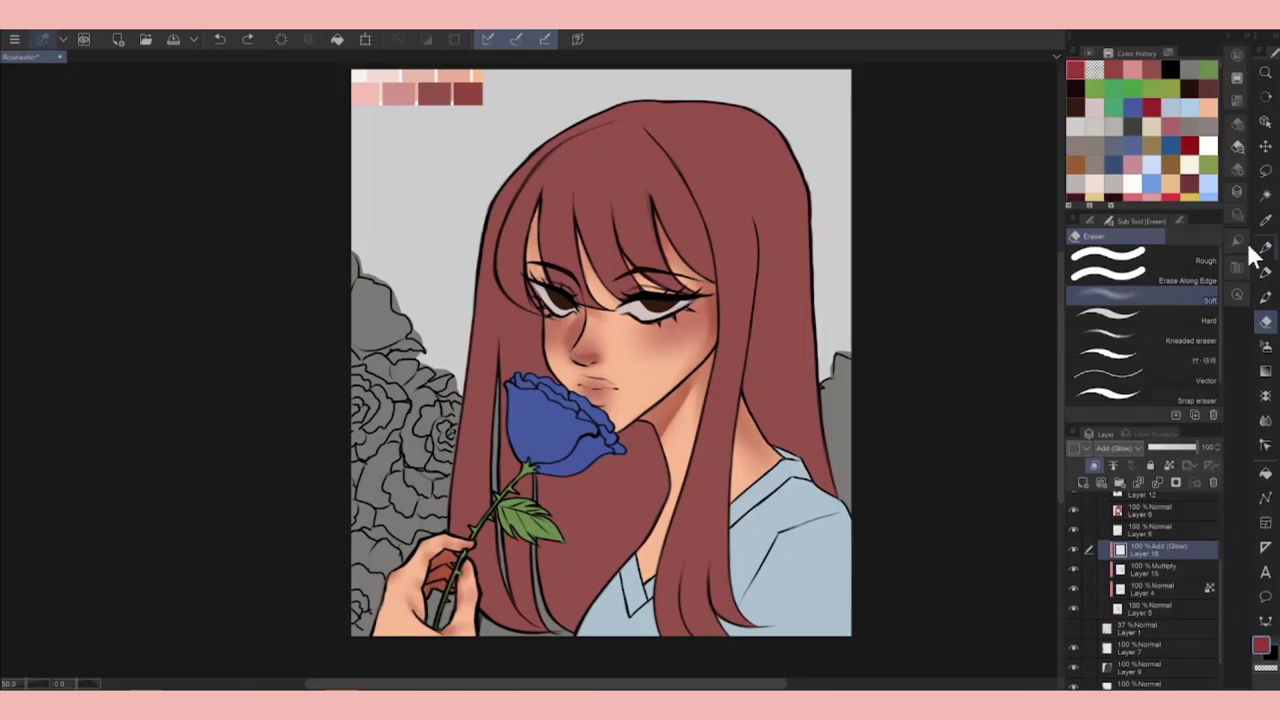
Airbrush soft highlights on the neck, face and hand in the palette's palest pink on the Add (Glow) layer.
key("i")
left_click(360, 76)
left_click(1265, 345)
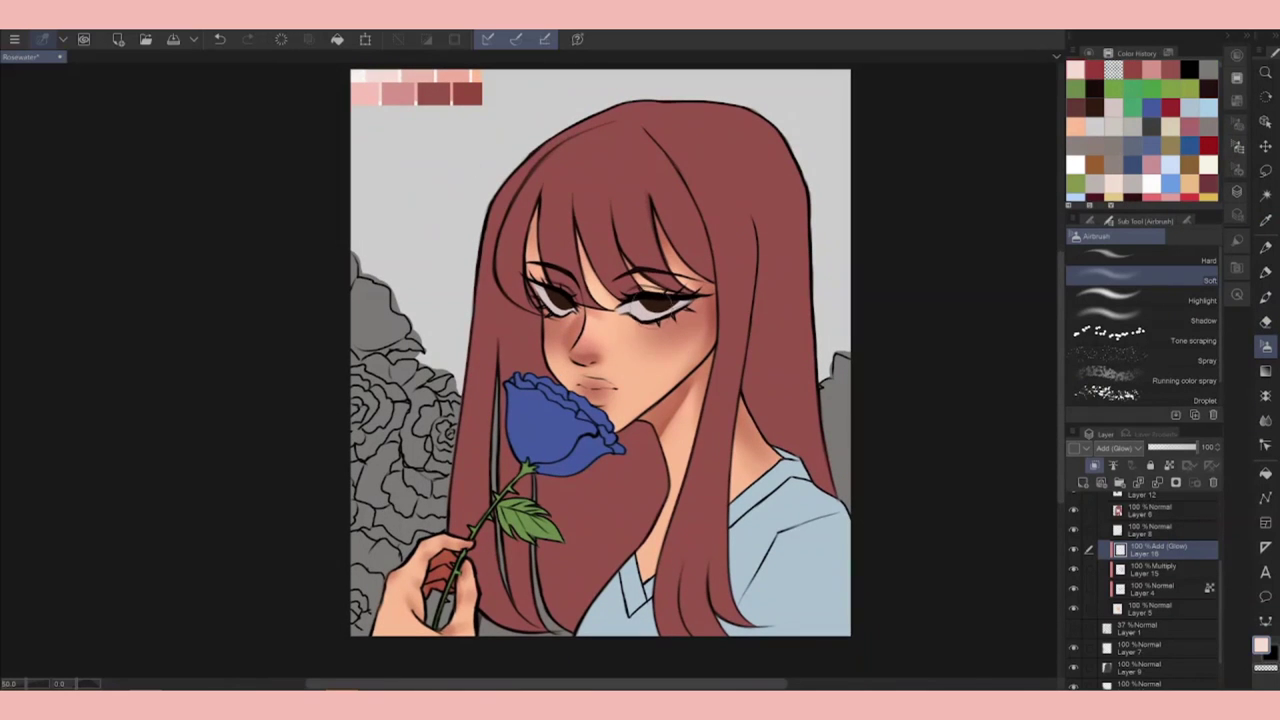
left_click_drag(666, 400, 635, 553)
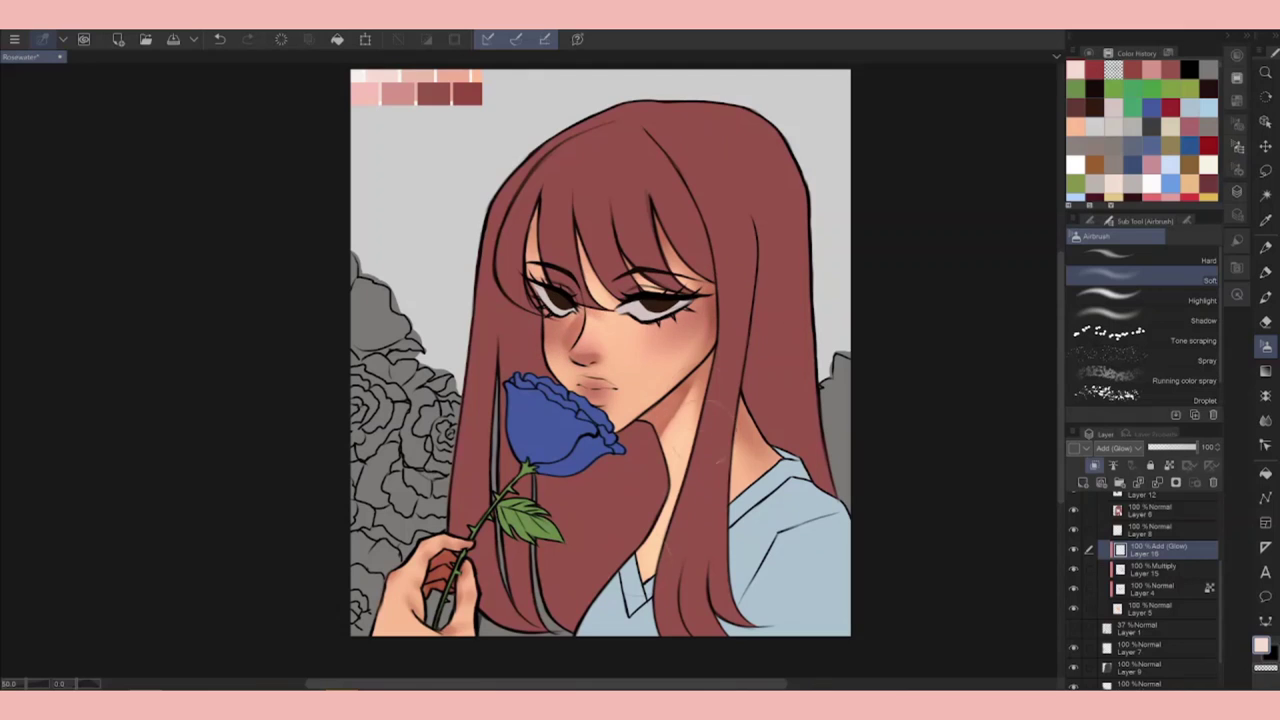
key("alt+[")
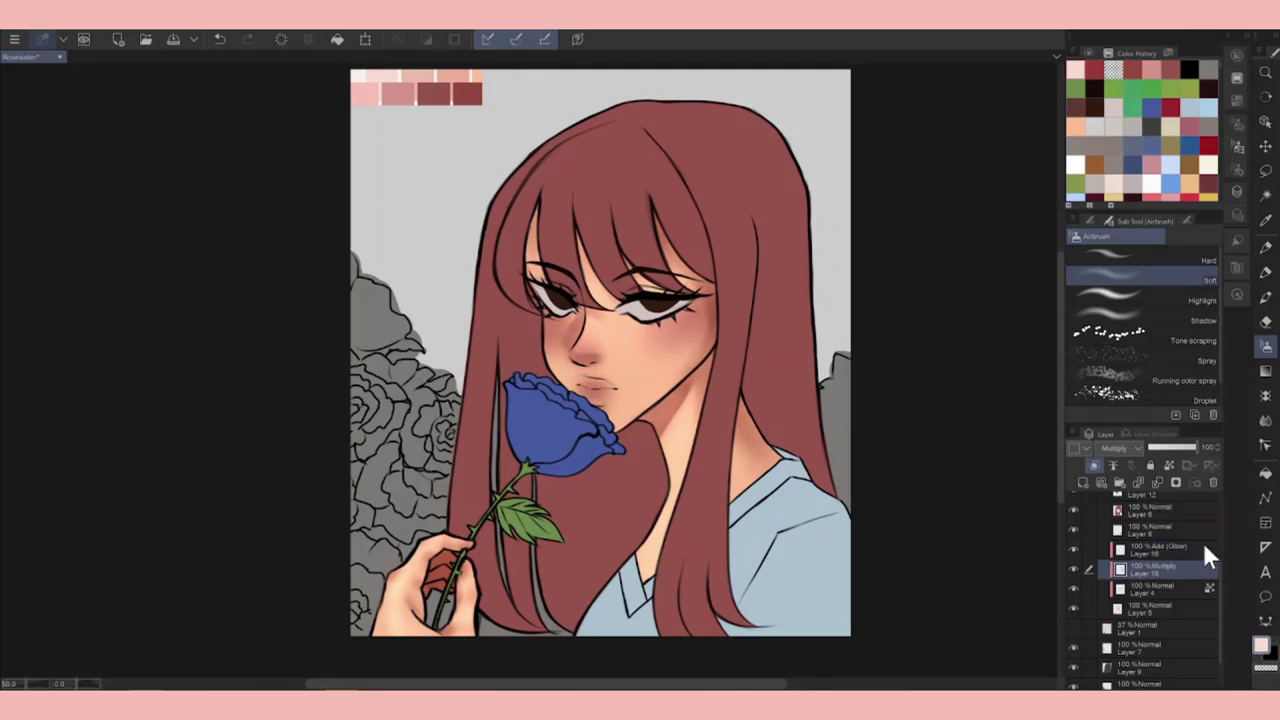
key("e")
key("alt+]")
key("b")
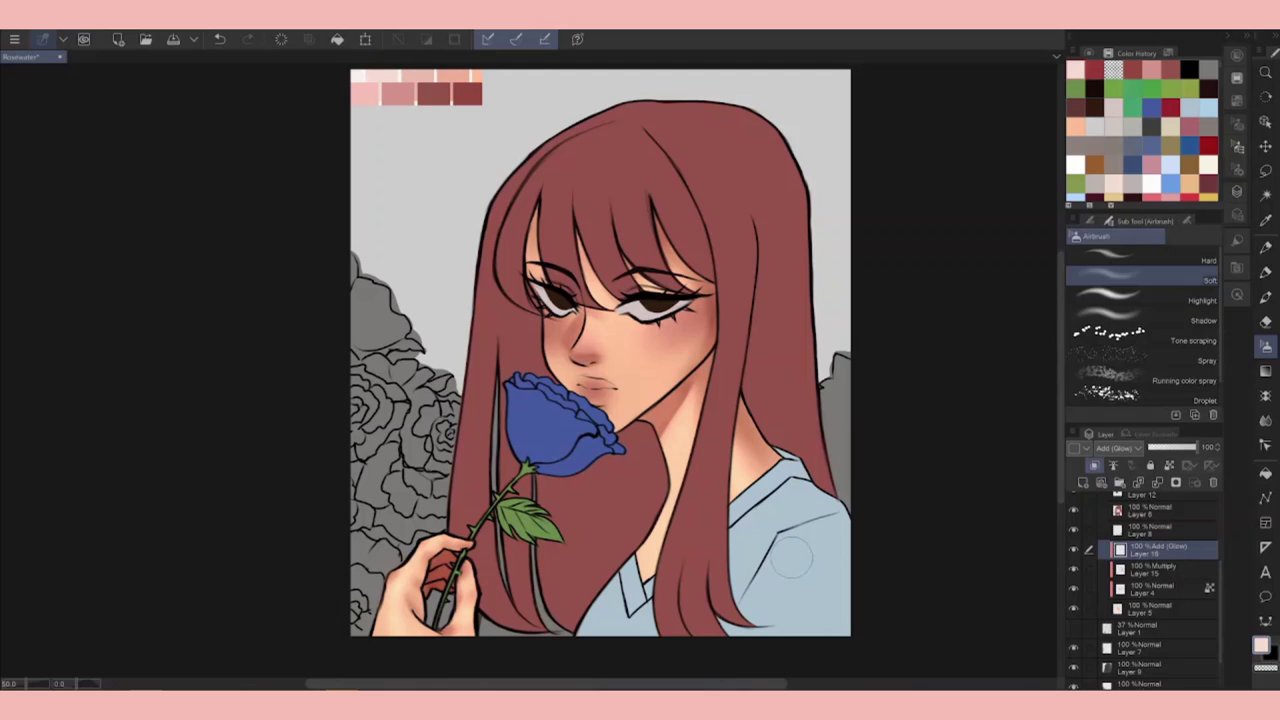
Dot small bright highlights beneath both eyes with the Colored pencil on the Add (Glow) layer.
key("e")
key("b")
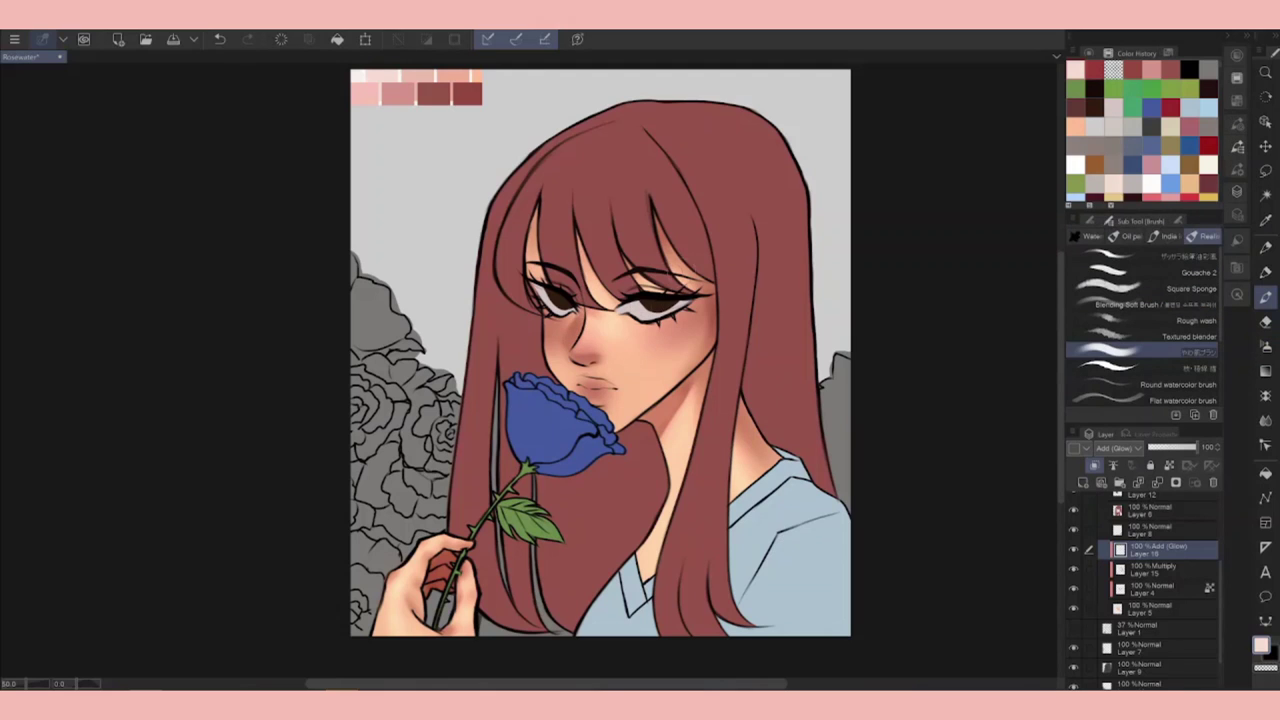
key("p")
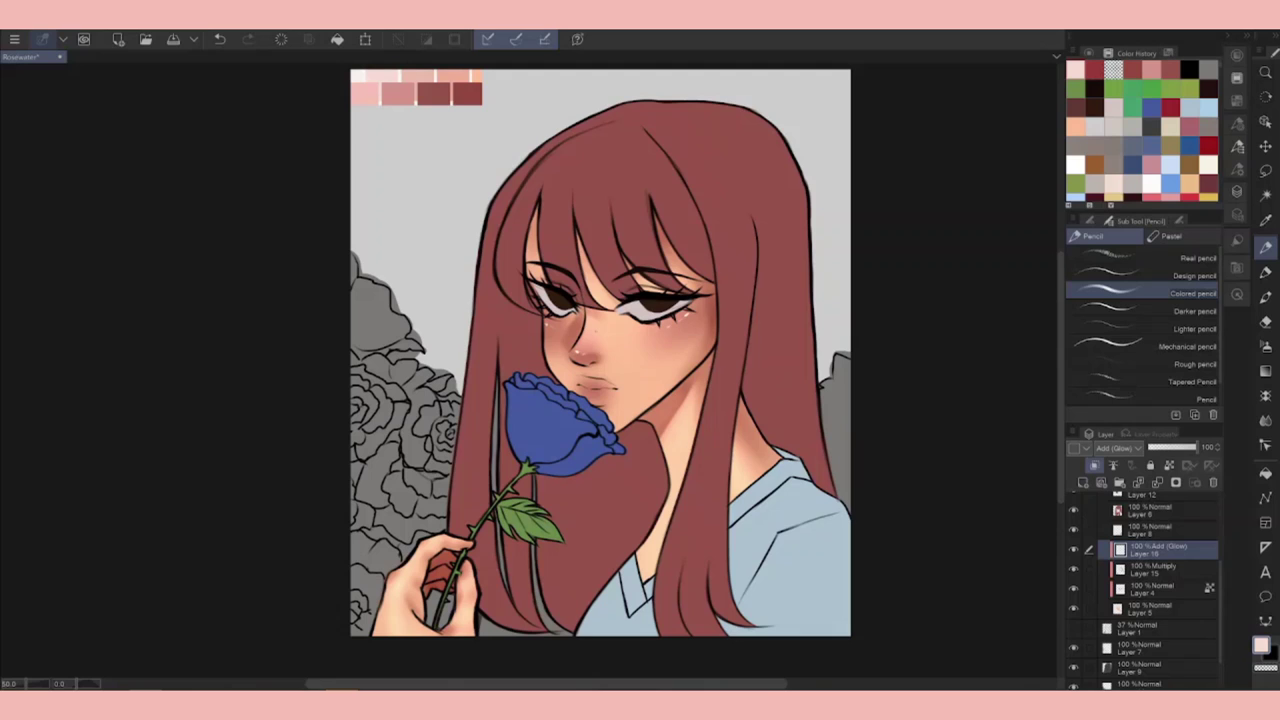
Deepen the dark red shading on the lips on the Multiply layer.
left_click(1151, 568)
left_click(1265, 297)
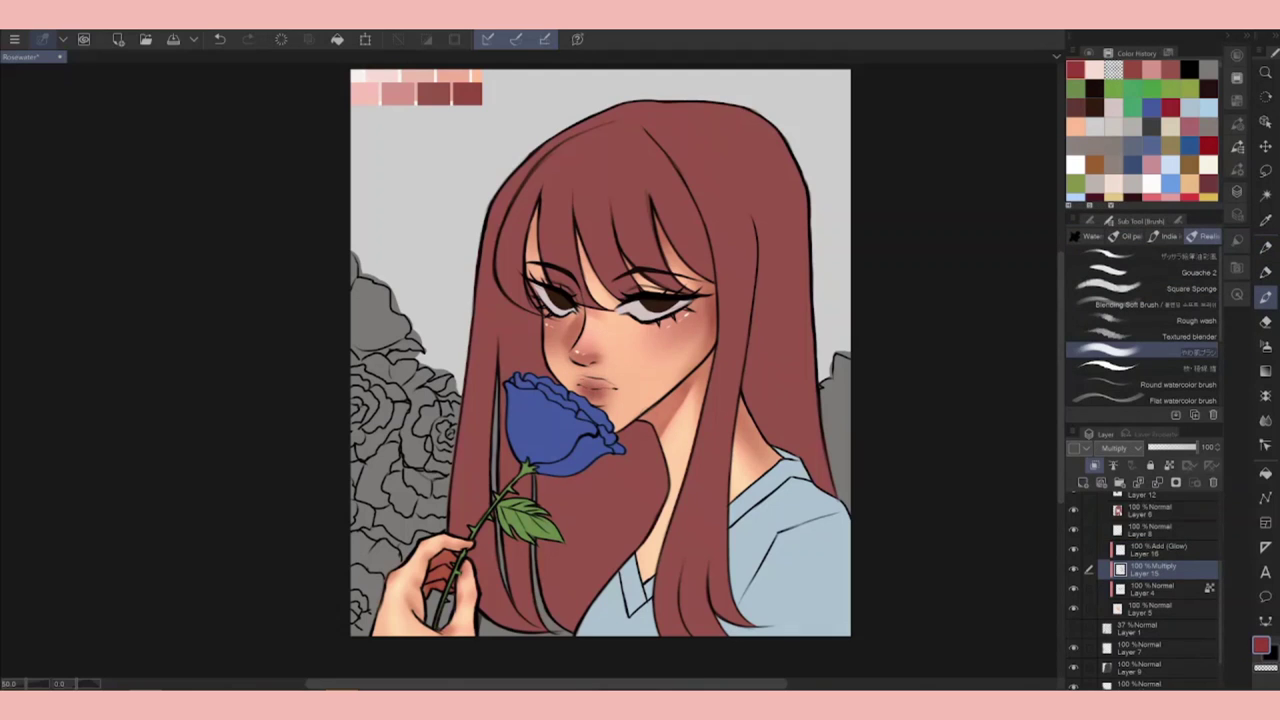
left_click_drag(591, 400, 601, 404)
key("c")
left_click_drag(655, 370, 660, 380)
Add small bright highlights to the nose tip, lips and neck with the Colored pencil on the Add (Glow) layer.
left_click(1160, 548)
key("ctrl+plus")
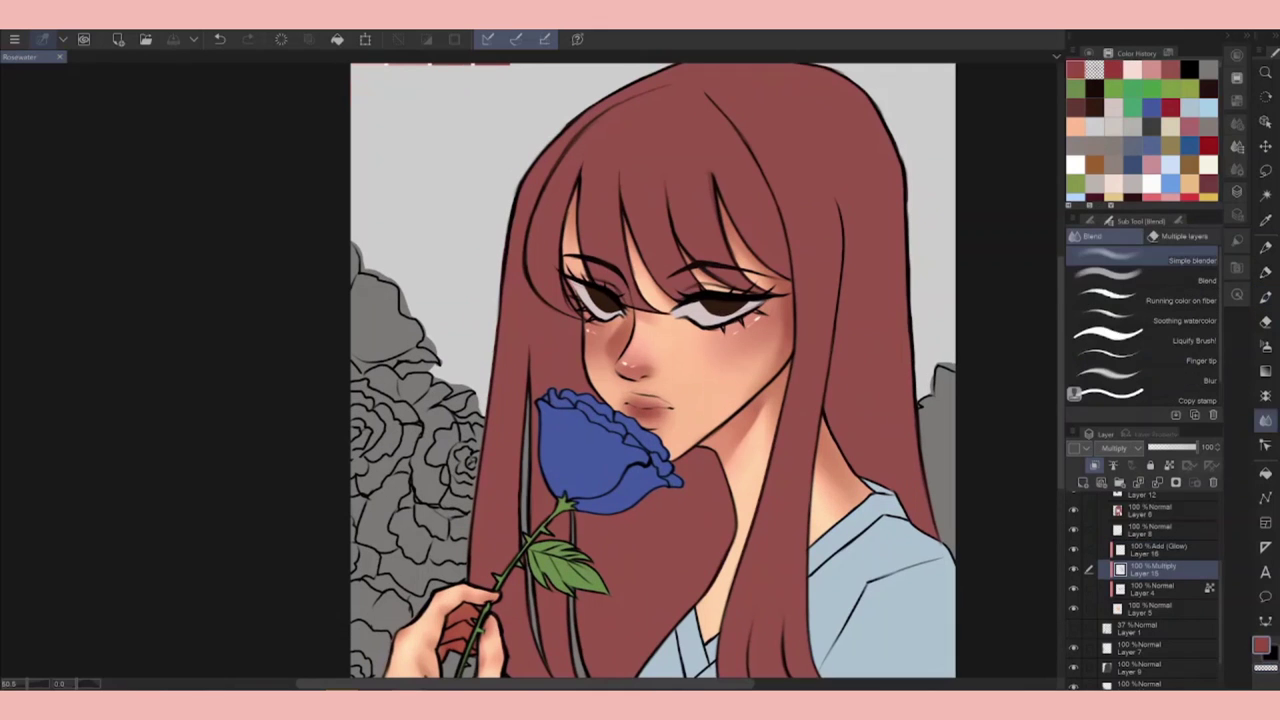
key("p")
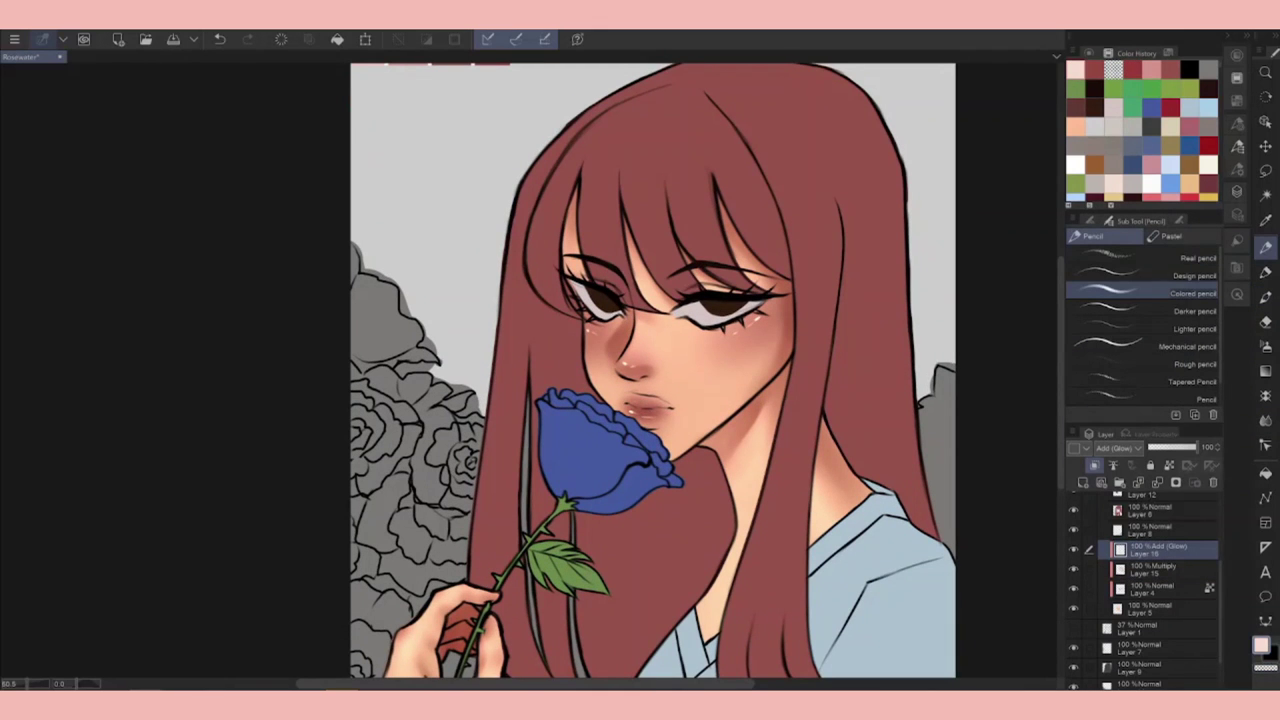
key("ctrl+minus")
key("ctrl+plus")
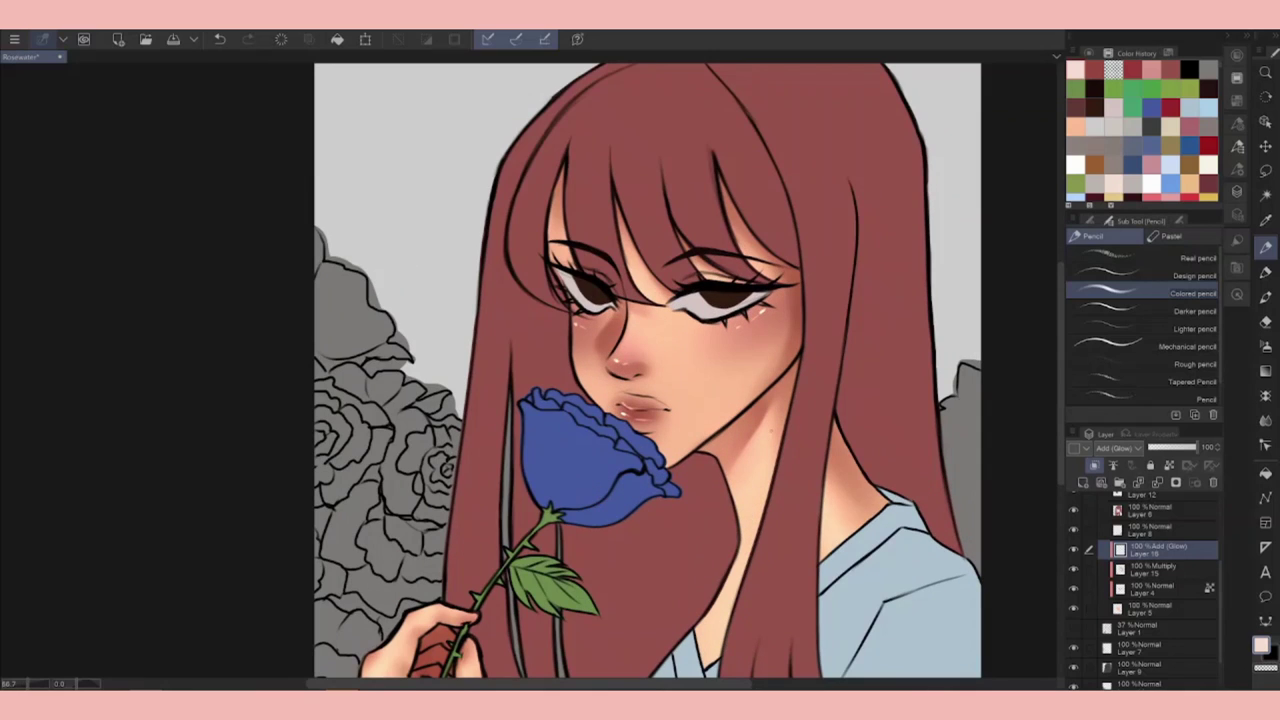
key("ctrl+minus")
key("ctrl+plus")
Airbrush a soft grey-blue shadow along the shirt's bottom edge on a new layer clipped to the shirt colour.
key("ctrl+shift+n")
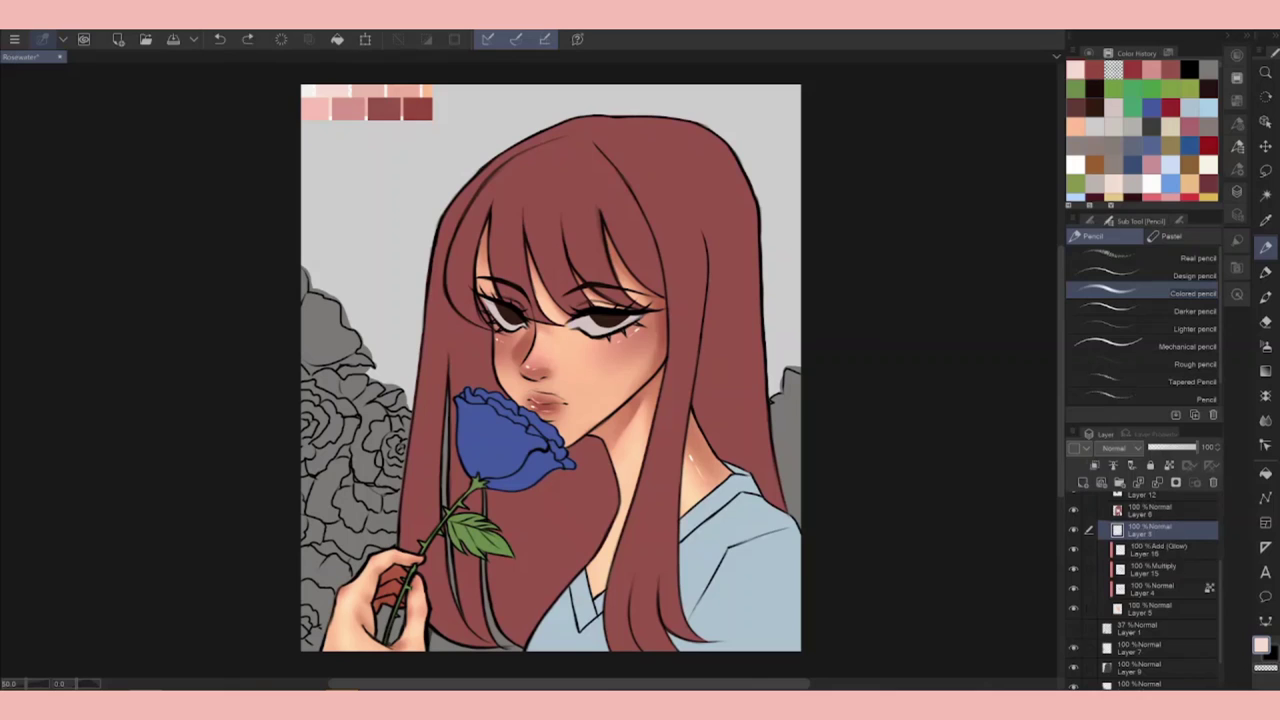
left_click(737, 595, "alt")
key("b")
mouse_move(737, 595)
left_mouse_down()
mouse_move(845, 637)
mouse_move(725, 623)
mouse_move(817, 668)
left_mouse_up()
mouse_move(739, 563)
left_mouse_down()
mouse_move(718, 585)
mouse_move(748, 547)
mouse_move(740, 556)
mouse_move(732, 452)
mouse_move(760, 491)
mouse_move(722, 510)
left_mouse_up()
key("ctrl+z")
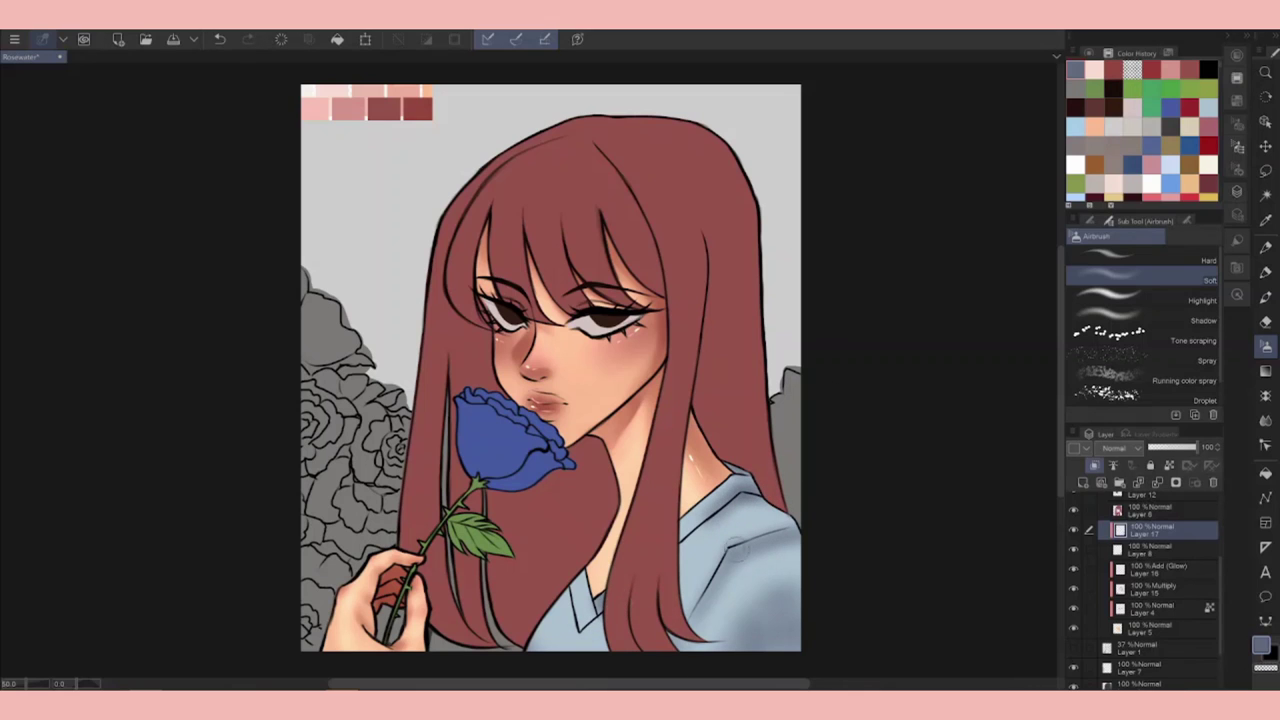
Paint grey-blue fold shadows on the collar, shoulder and sleeve on a new clipped Multiply layer.
left_click(1243, 297)
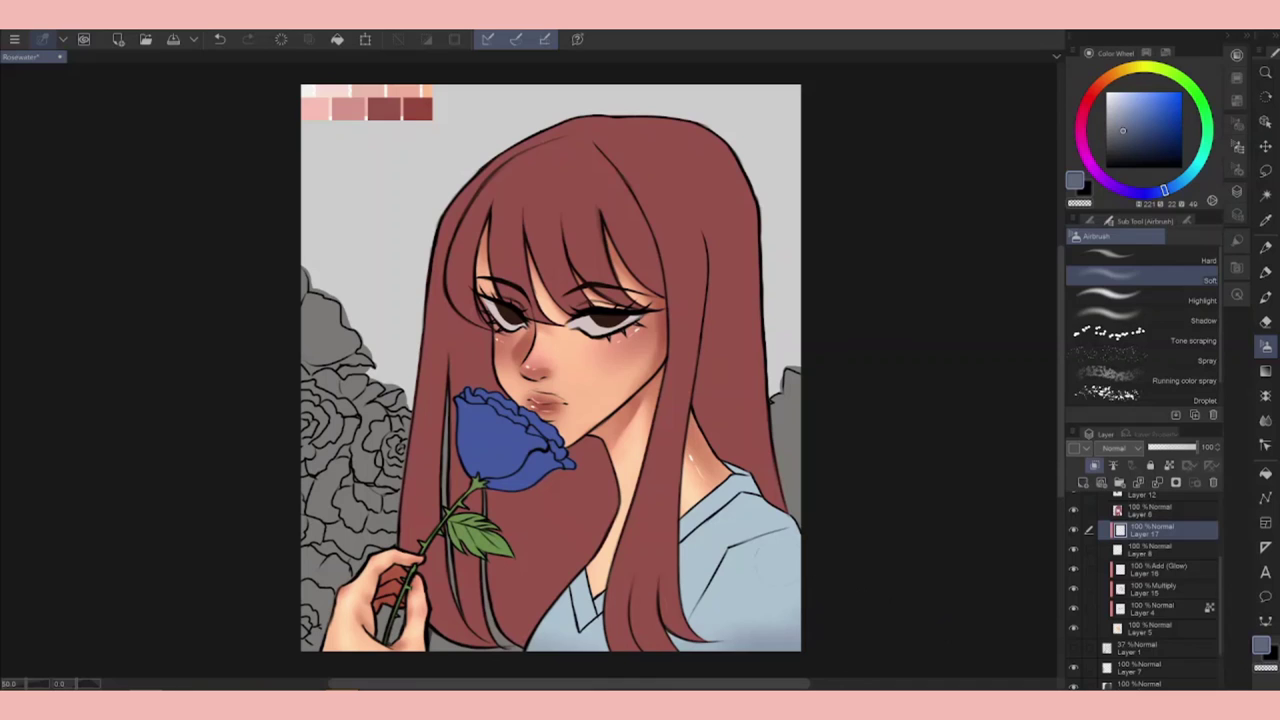
key("ctrl+shift+n")
left_click(1130, 448)
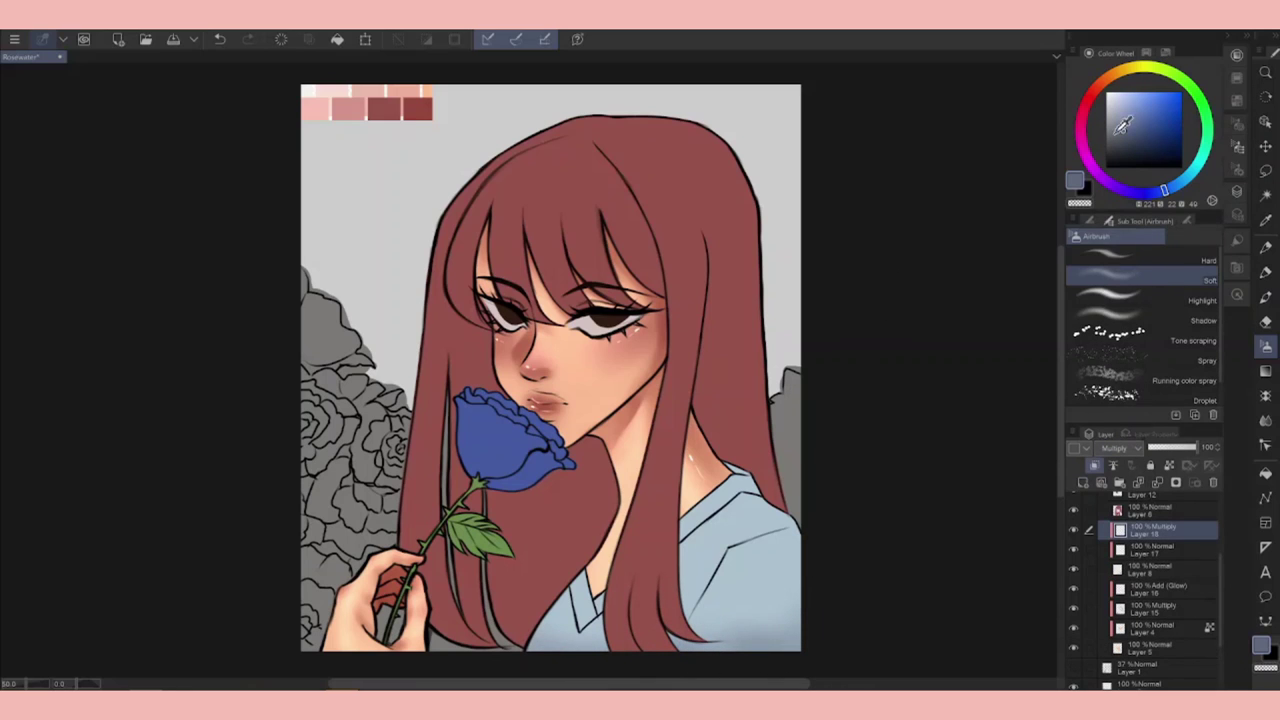
left_click(1131, 129)
key("b")
mouse_move(820, 520)
left_mouse_down()
mouse_move(735, 578)
mouse_move(690, 640)
left_mouse_up()
mouse_move(735, 468)
left_mouse_down()
mouse_move(738, 498)
mouse_move(785, 530)
left_mouse_up()
left_click_drag(590, 596, 576, 626)
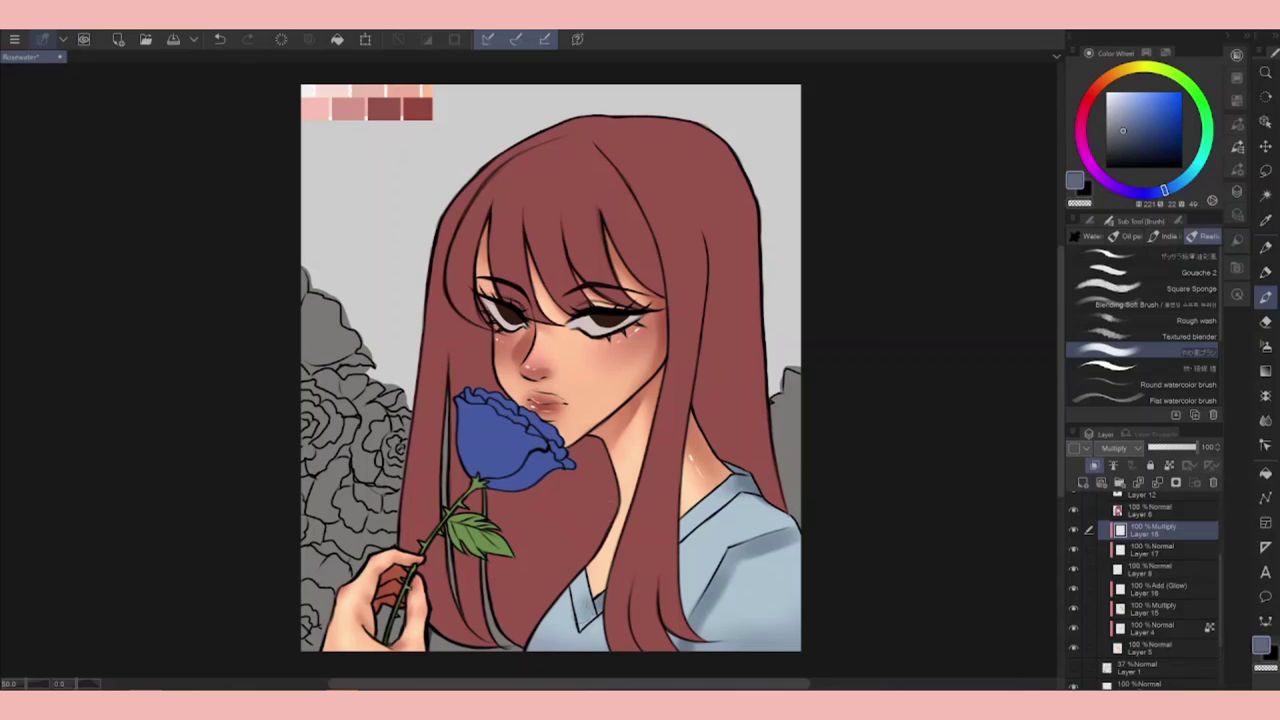
left_click_drag(800, 525, 745, 560)
mouse_move(795, 615)
left_mouse_down()
mouse_move(825, 608)
mouse_move(750, 648)
left_mouse_up()
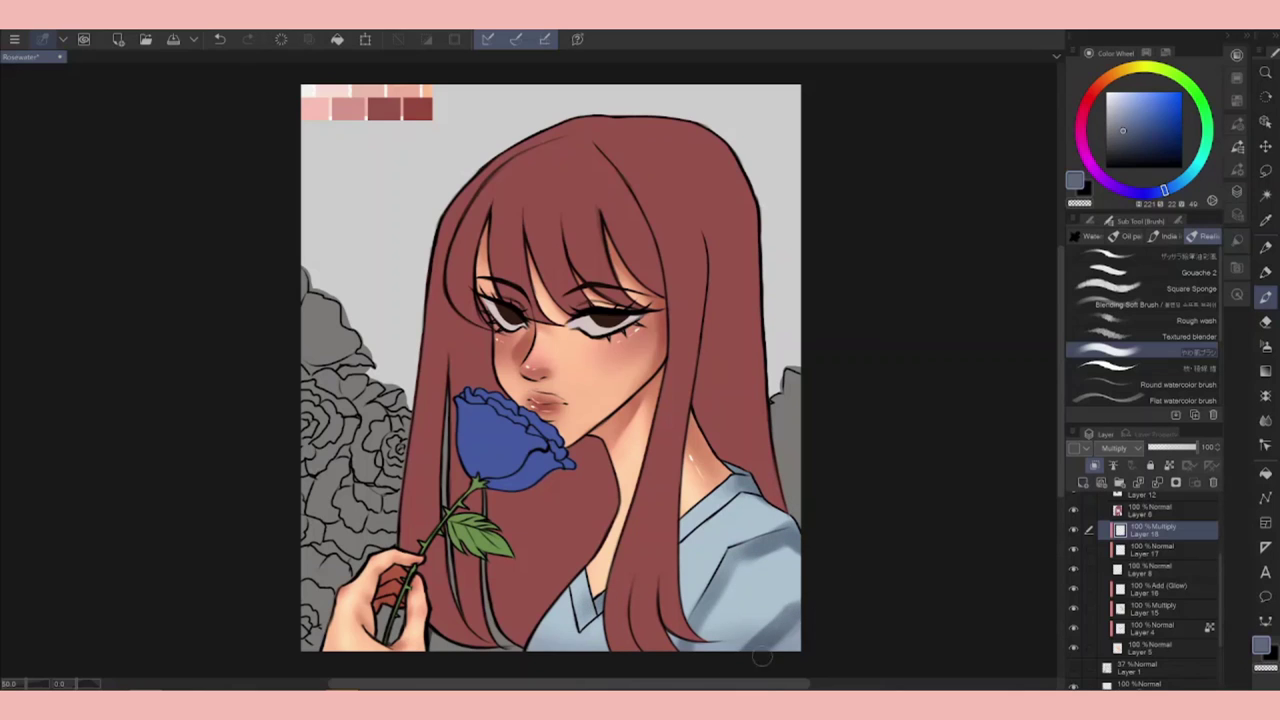
Soften the shirt's fold shadows with the Simple blender and the Soft eraser.
key("j")
left_click_drag(745, 578, 700, 645)
left_click_drag(760, 550, 740, 575)
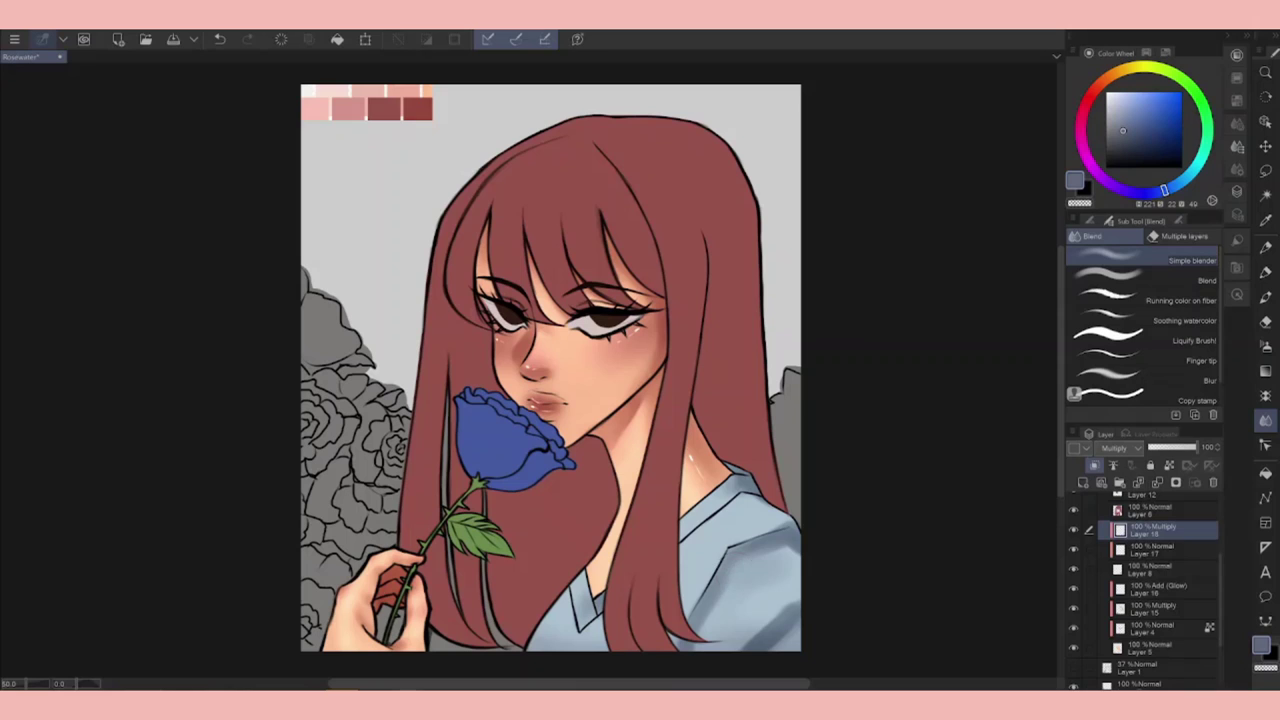
key("e")
left_click_drag(790, 548, 766, 568)
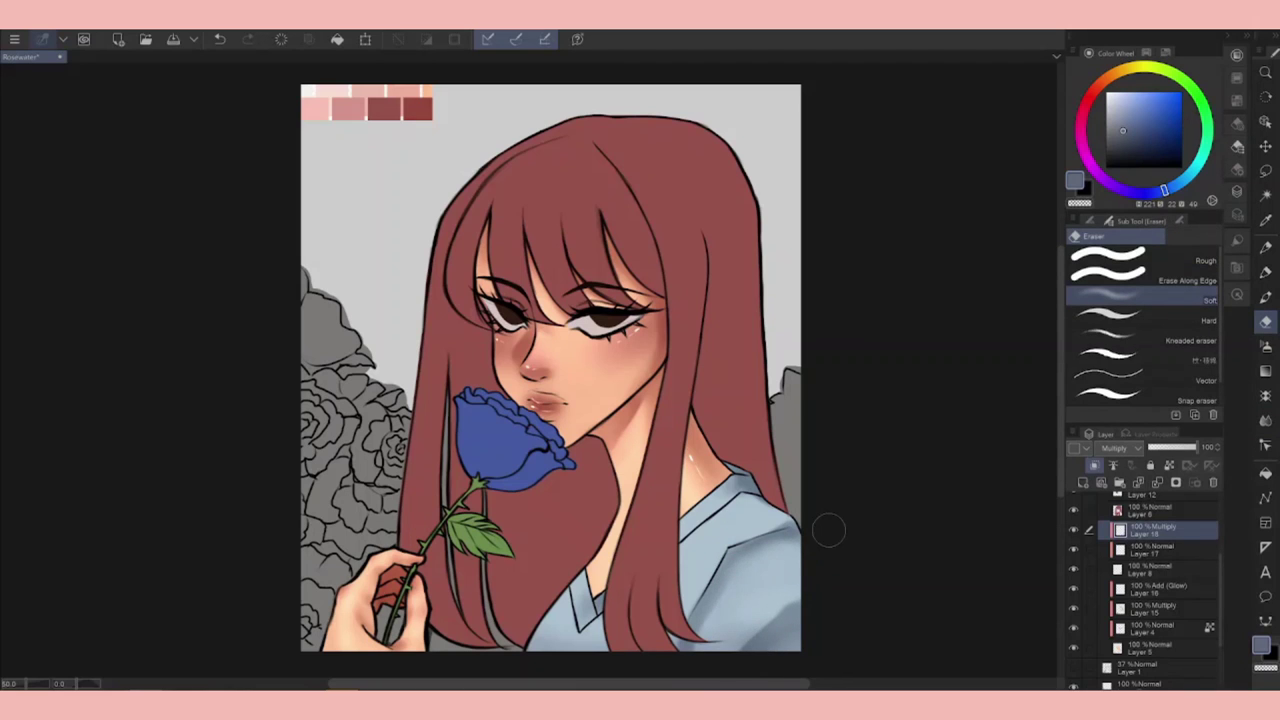
key("j")
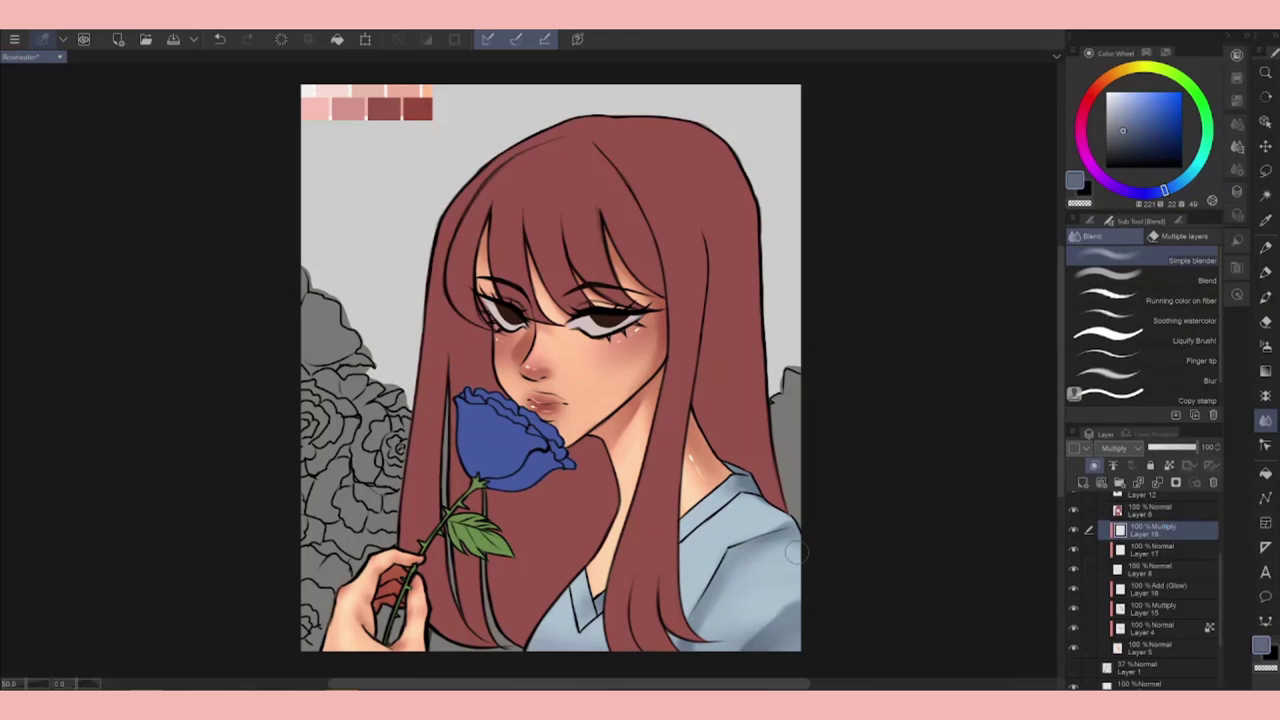
Airbrush pale blue highlights over the shirt's collar, shoulder and sleeve on a new clipped Add (Glow) layer.
key("ctrl+shift+n")
left_click(1119, 106)
key("b")
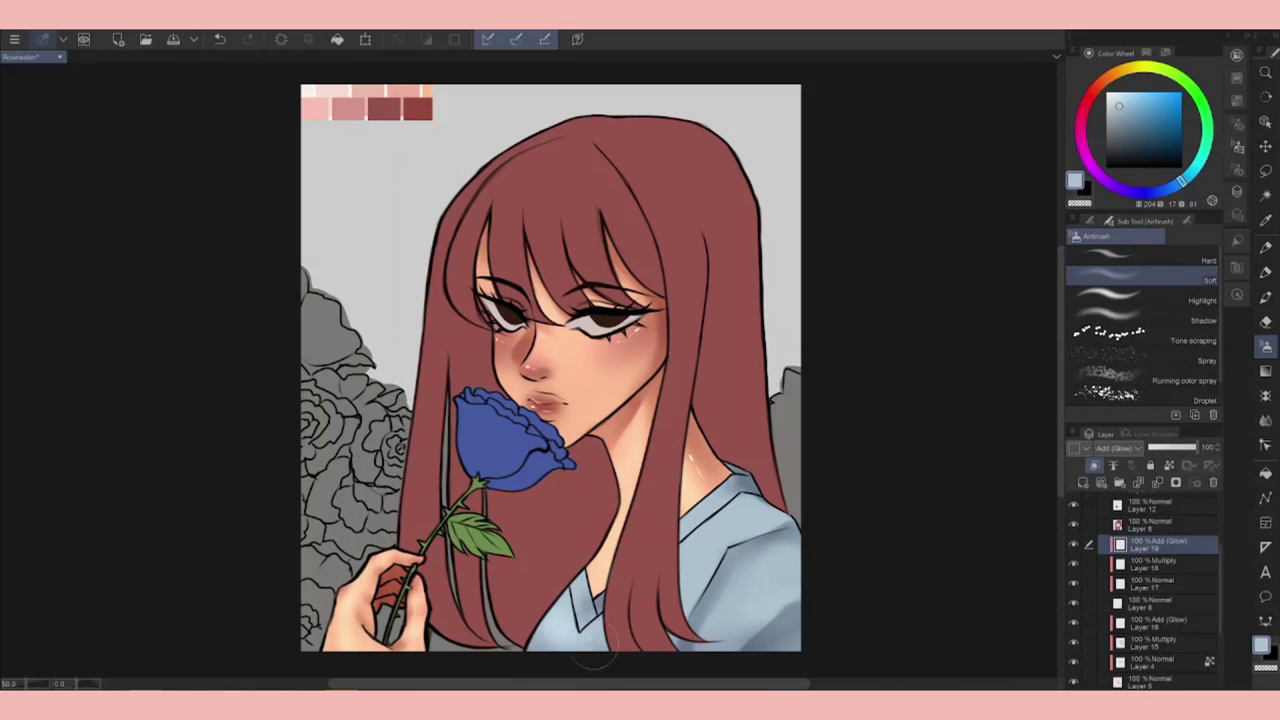
mouse_move(740, 510)
left_mouse_down()
mouse_move(814, 537)
mouse_move(838, 612)
left_mouse_up()
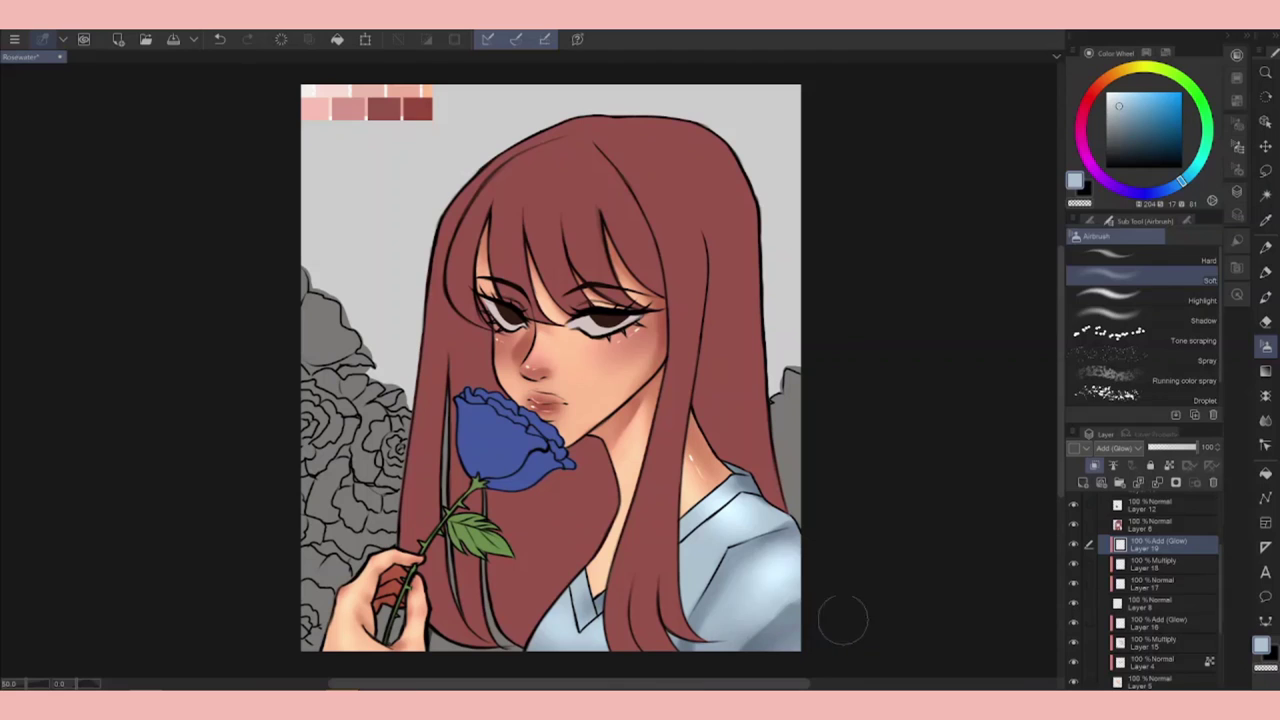
Brush extra pale blue highlights along the sleeve folds and soften them with the Simple blender.
key("b")
key("ctrl")
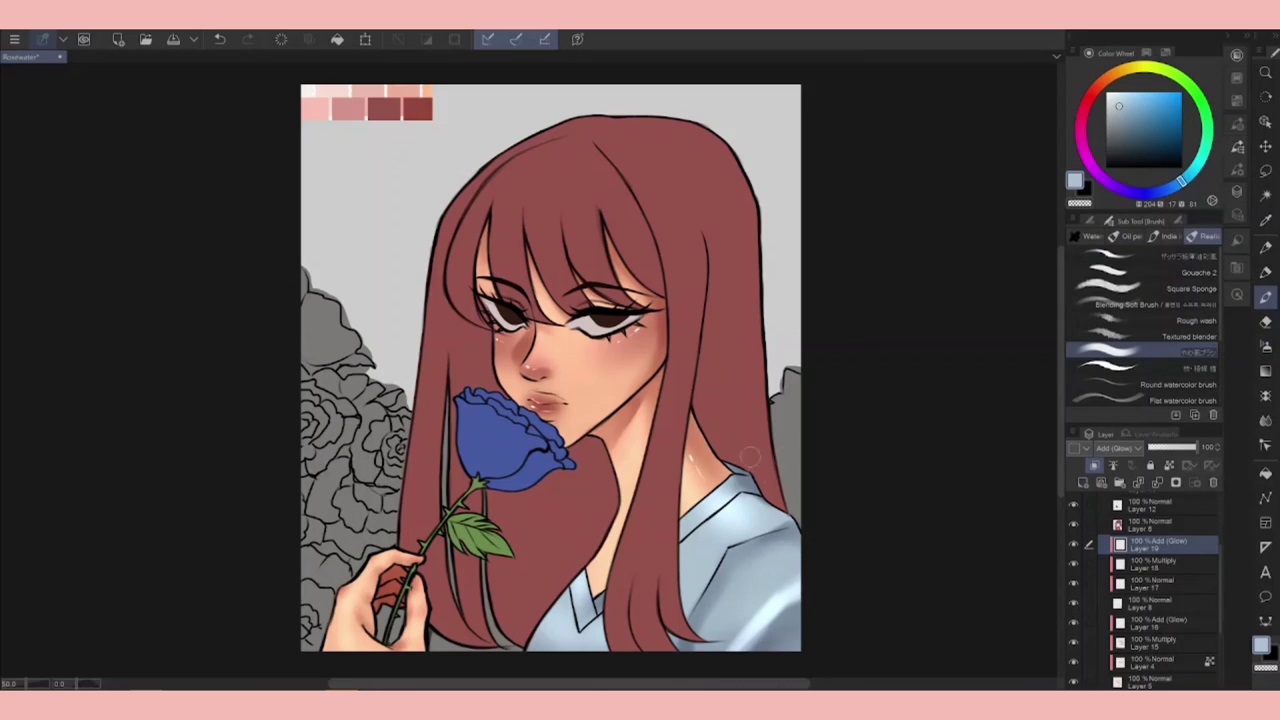
key("j")
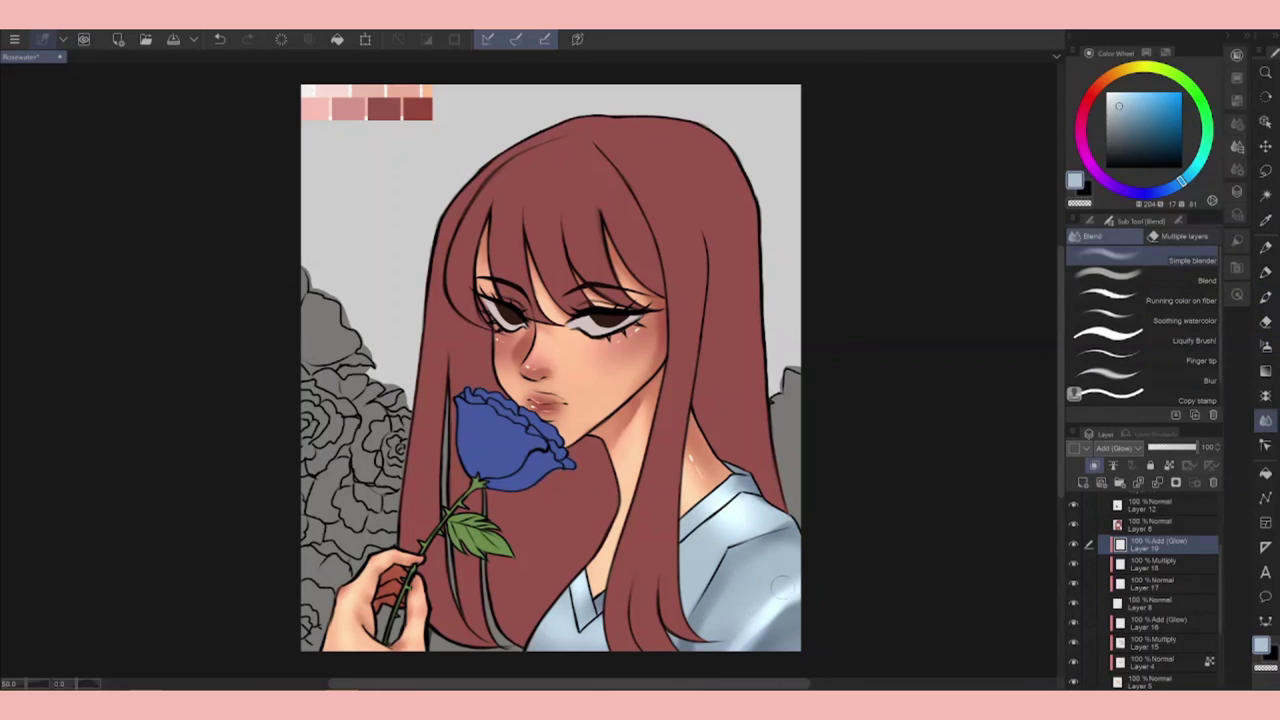
key("ctrl+z")
key("ctrl+y")
key("e")
key("j")
key("ctrl+z")
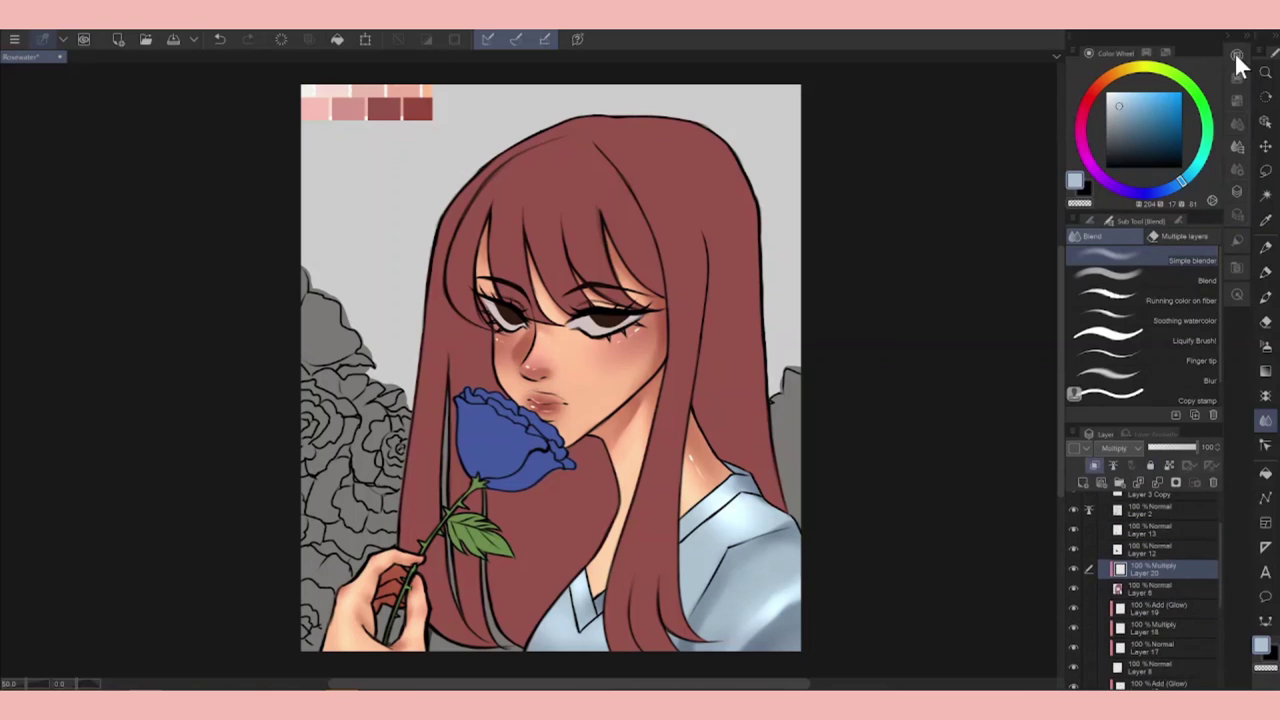
Airbrush soft shadows in the hair's own red on the crown, bangs and tips on a clipped Multiply layer.
key("i")
left_click(720, 250)
key("b")
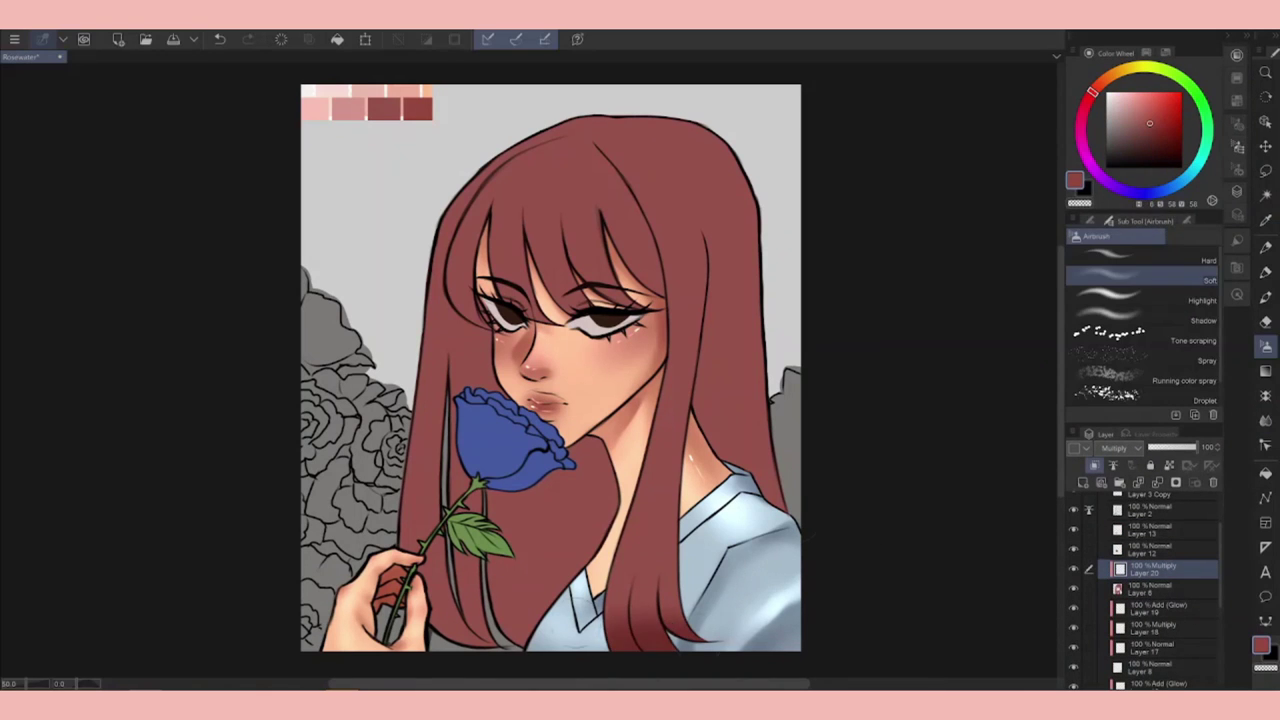
mouse_move(462, 302)
left_mouse_down()
mouse_move(618, 298)
mouse_move(678, 262)
left_mouse_up()
mouse_move(588, 145)
left_mouse_down()
mouse_move(582, 168)
mouse_move(560, 155)
mouse_move(585, 145)
mouse_move(686, 191)
mouse_move(650, 165)
mouse_move(618, 112)
left_mouse_up()
key("ctrl+z")
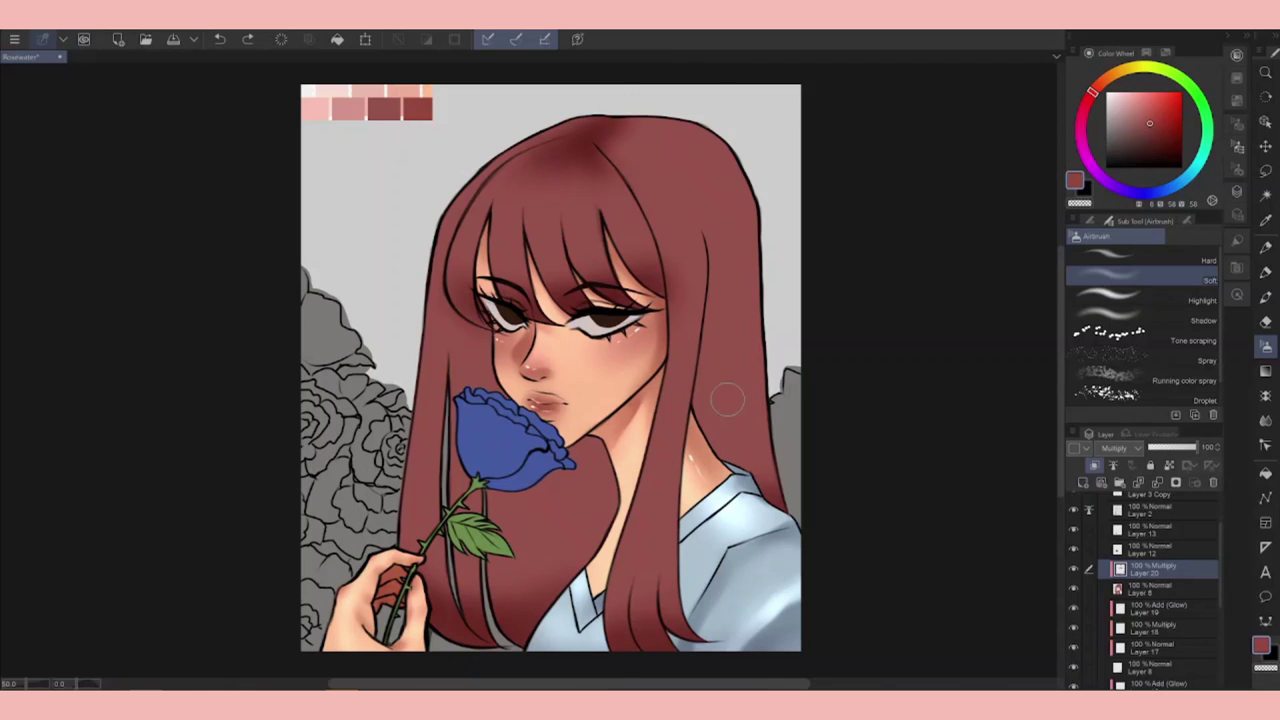
Airbrush further soft red shadows across the side hair and the lengths behind the rose.
key("b")
left_click_drag(501, 531, 519, 580)
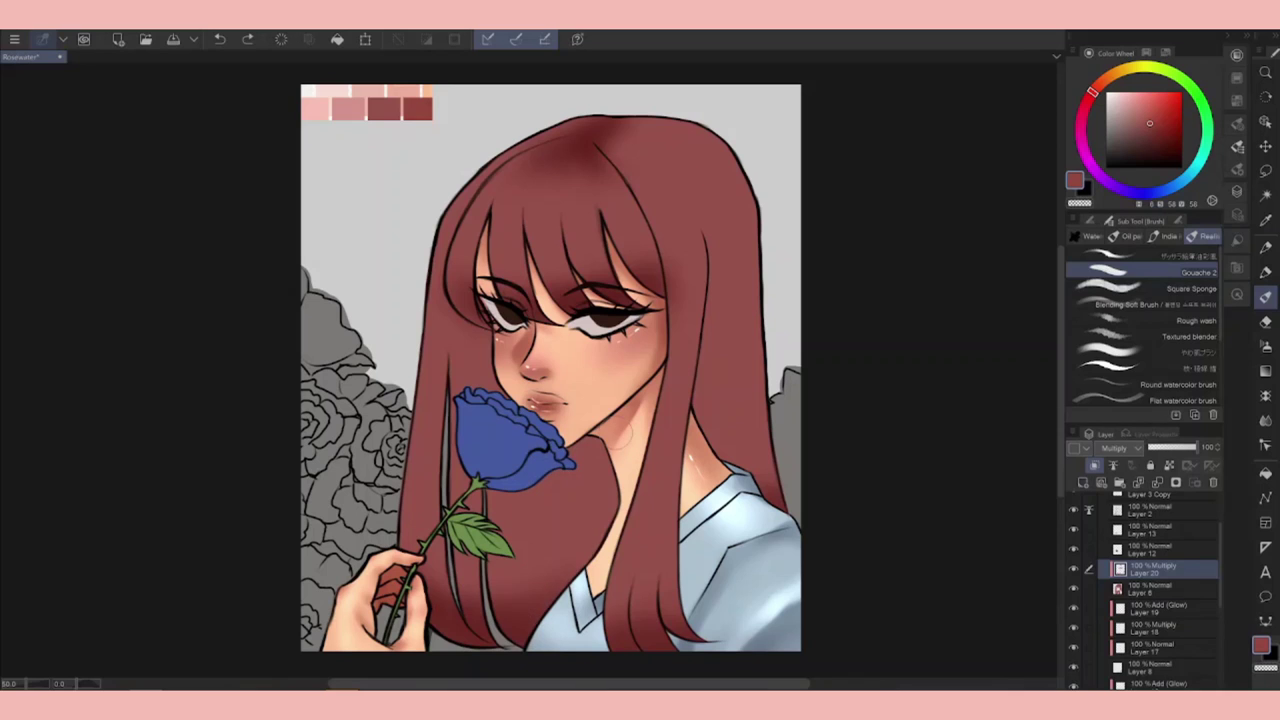
key("b")
mouse_move(430, 350)
left_mouse_down()
mouse_move(450, 460)
mouse_move(590, 470)
mouse_move(740, 390)
mouse_move(662, 408)
mouse_move(701, 376)
left_mouse_up()
key("j")
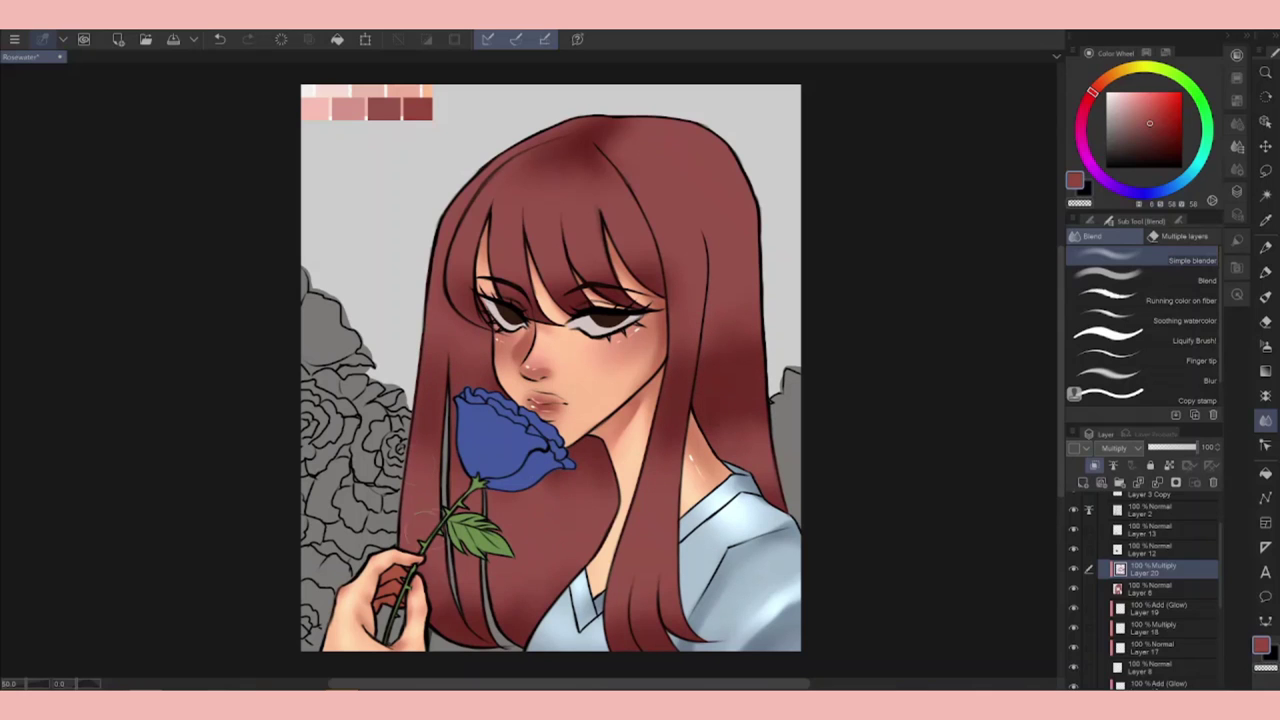
Add a Normal layer clipped to the hair and paint small Gouache 2 strokes in the hair red at the hair tips.
left_click(1083, 483)
key("b")
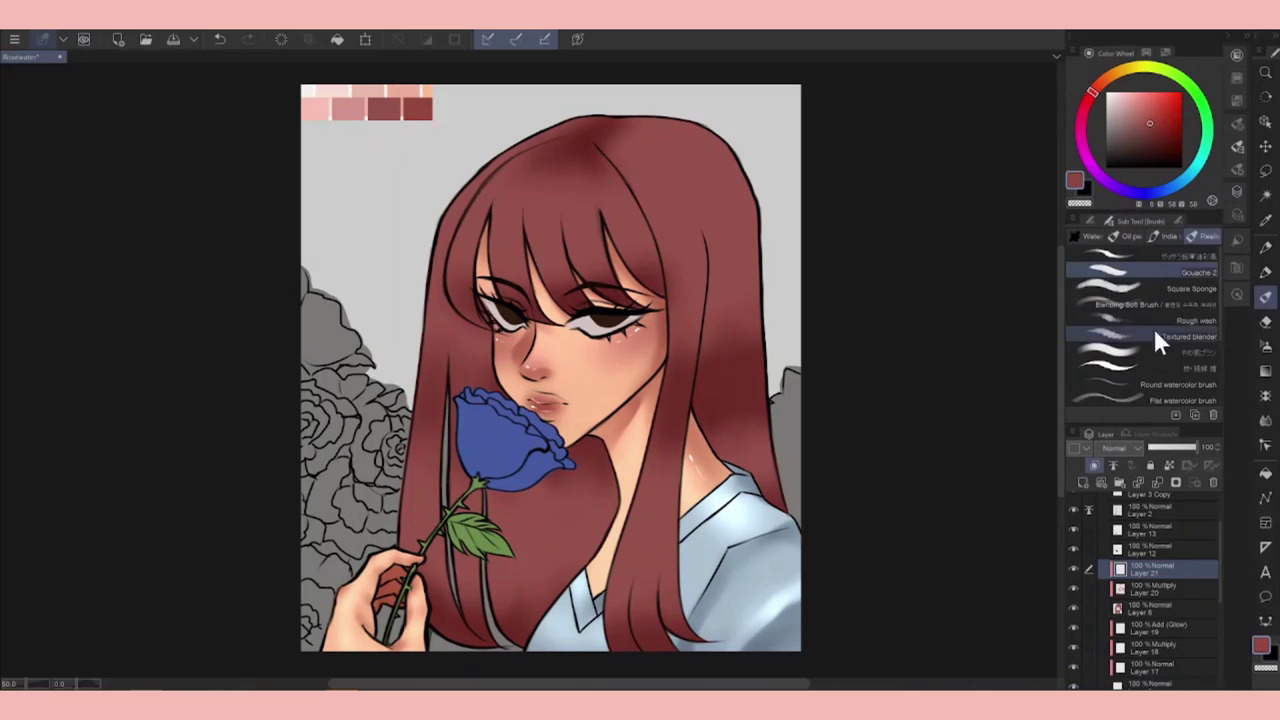
key("ctrl+z")
key("ctrl+y")
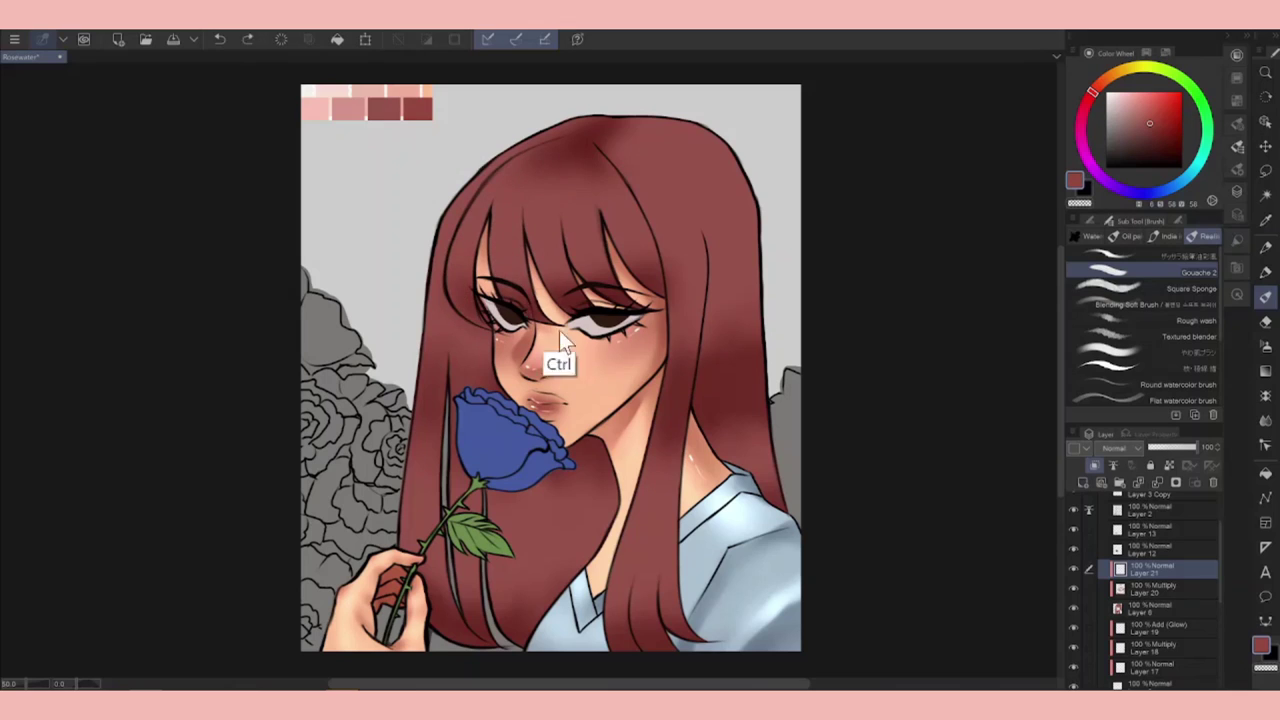
key("ctrl+z")
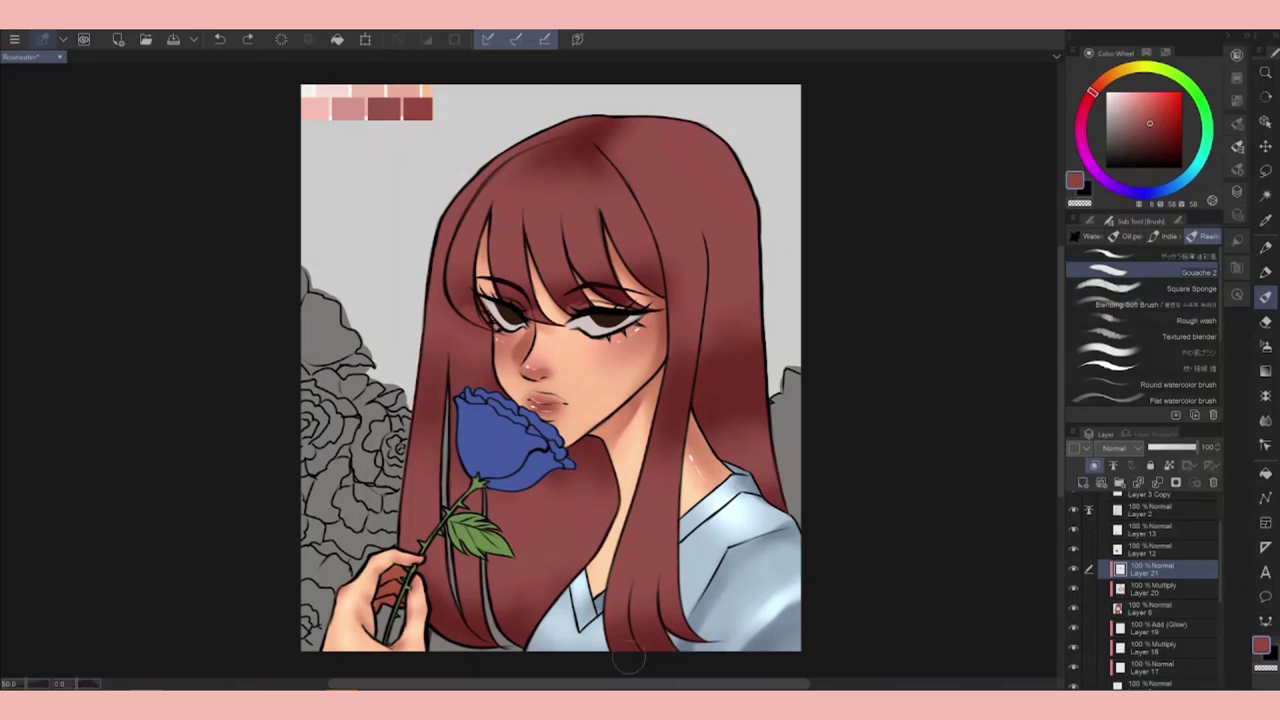
key("ctrl+z")
key("ctrl+y")
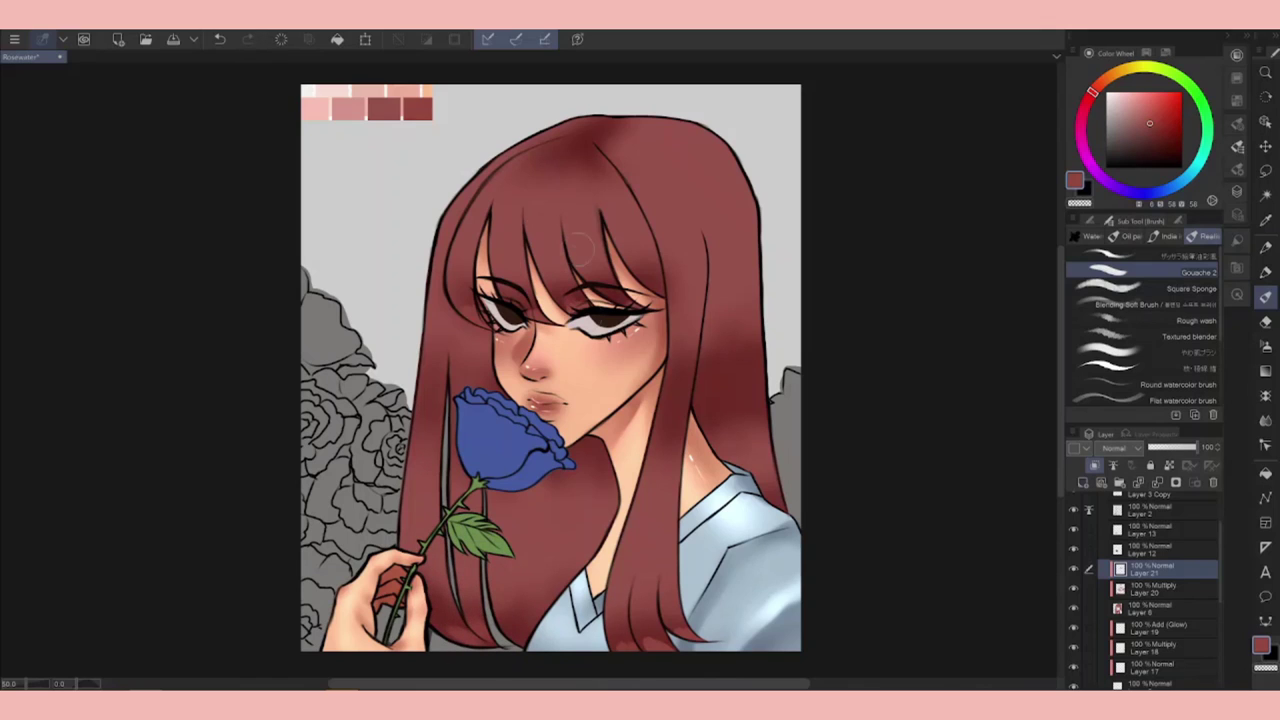
key("ctrl+y")
Paint jagged dark red Gouache 2 shadows across the crown and lower bangs, thinning them with transparent strokes.
left_click(384, 108, "alt")
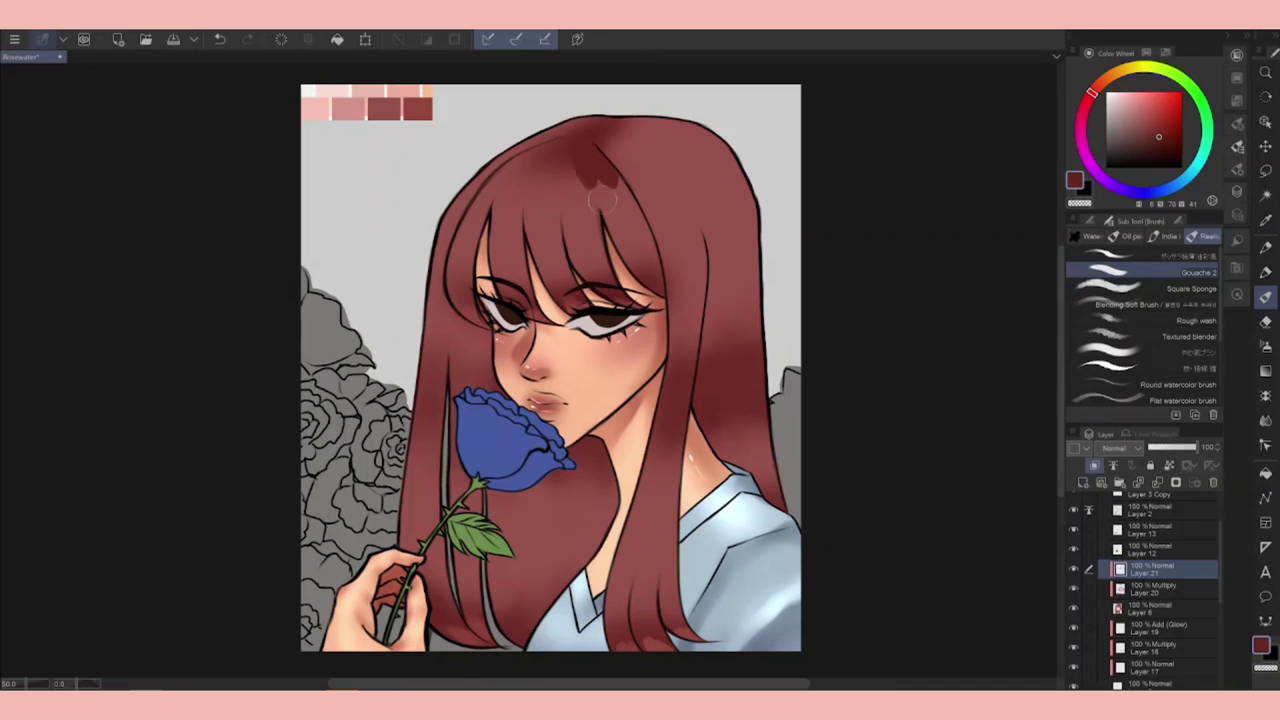
mouse_move(575, 150)
left_mouse_down()
mouse_move(621, 135)
mouse_move(625, 122)
mouse_move(577, 130)
left_mouse_up()
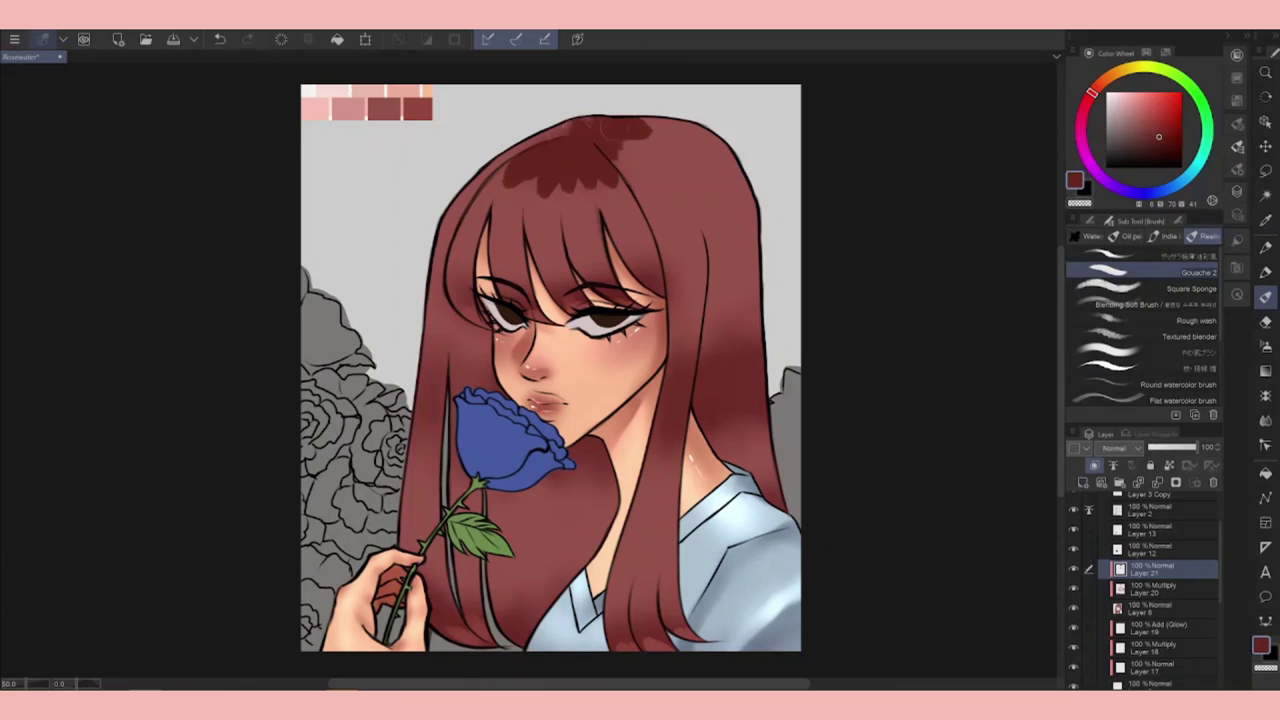
left_click_drag(545, 255, 615, 282)
mouse_move(615, 210)
left_mouse_down()
mouse_move(655, 270)
mouse_move(627, 205)
mouse_move(655, 282)
left_mouse_up()
key("ctrl+z")
left_click_drag(510, 262, 512, 296)
mouse_move(495, 240)
left_mouse_down()
mouse_move(496, 278)
mouse_move(452, 298)
left_mouse_up()
key("ctrl+z")
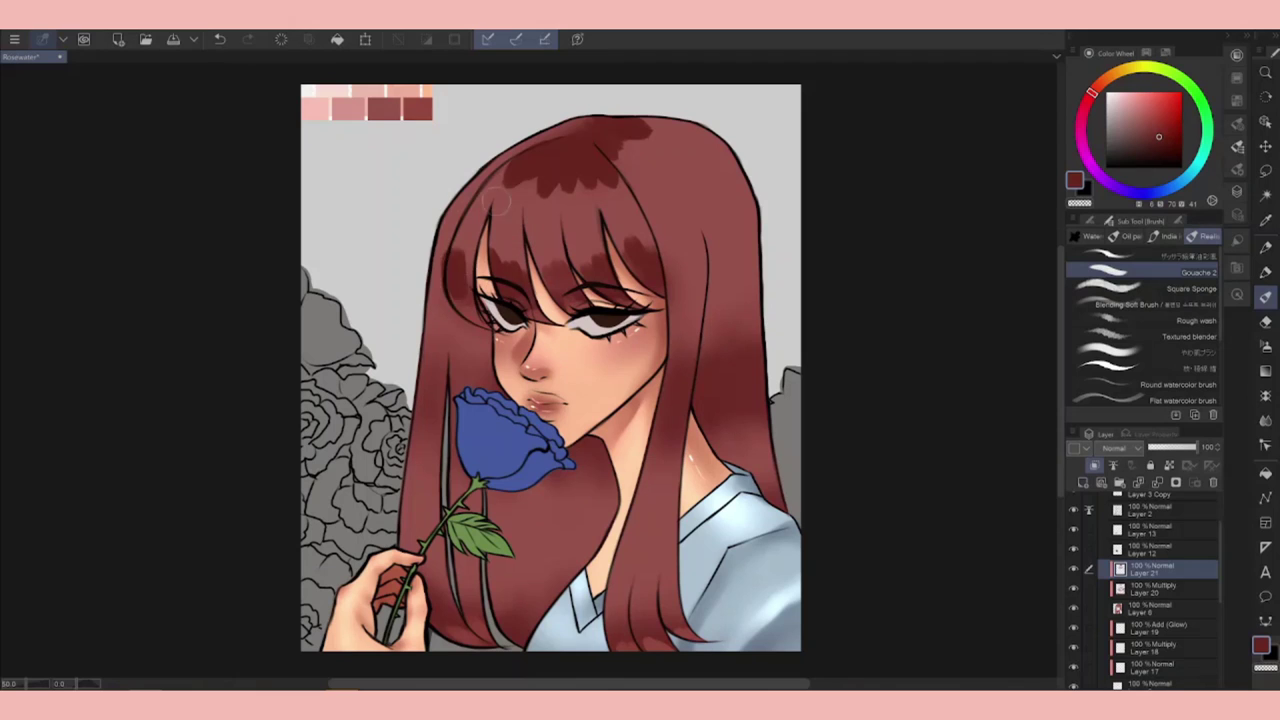
left_click_drag(455, 250, 456, 294)
left_click_drag(469, 244, 470, 292)
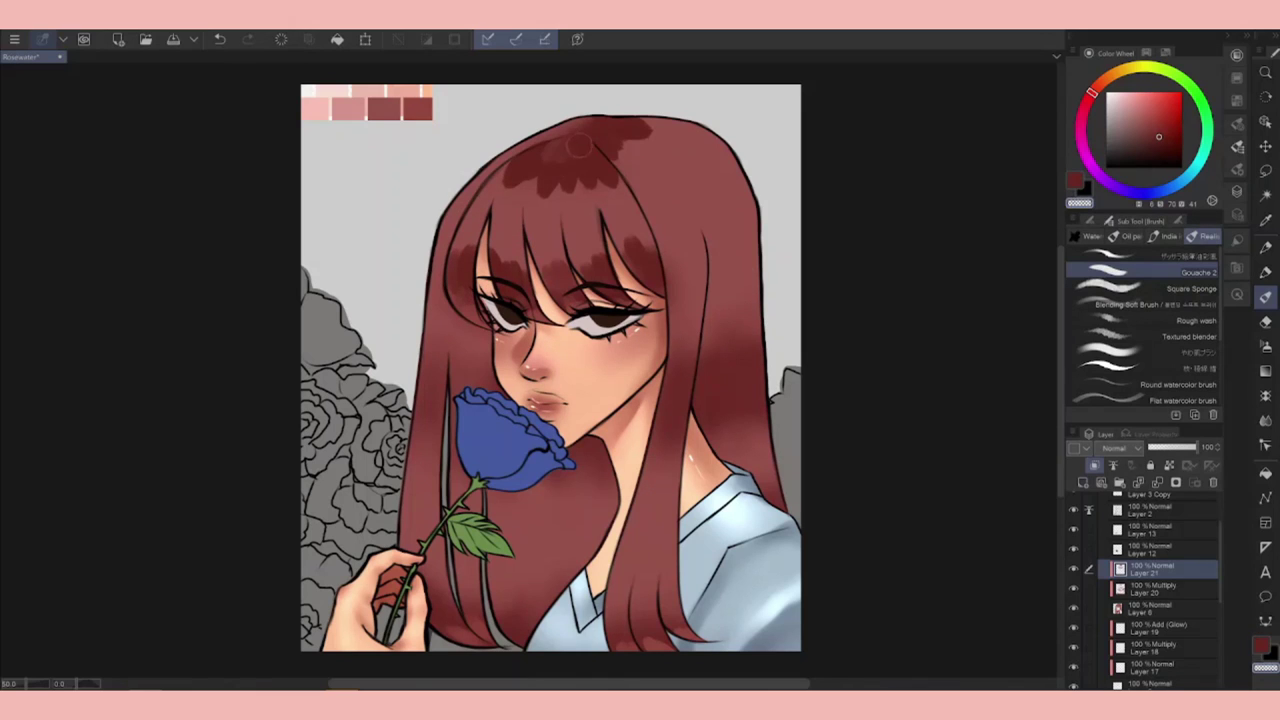
left_click_drag(626, 228, 597, 270)
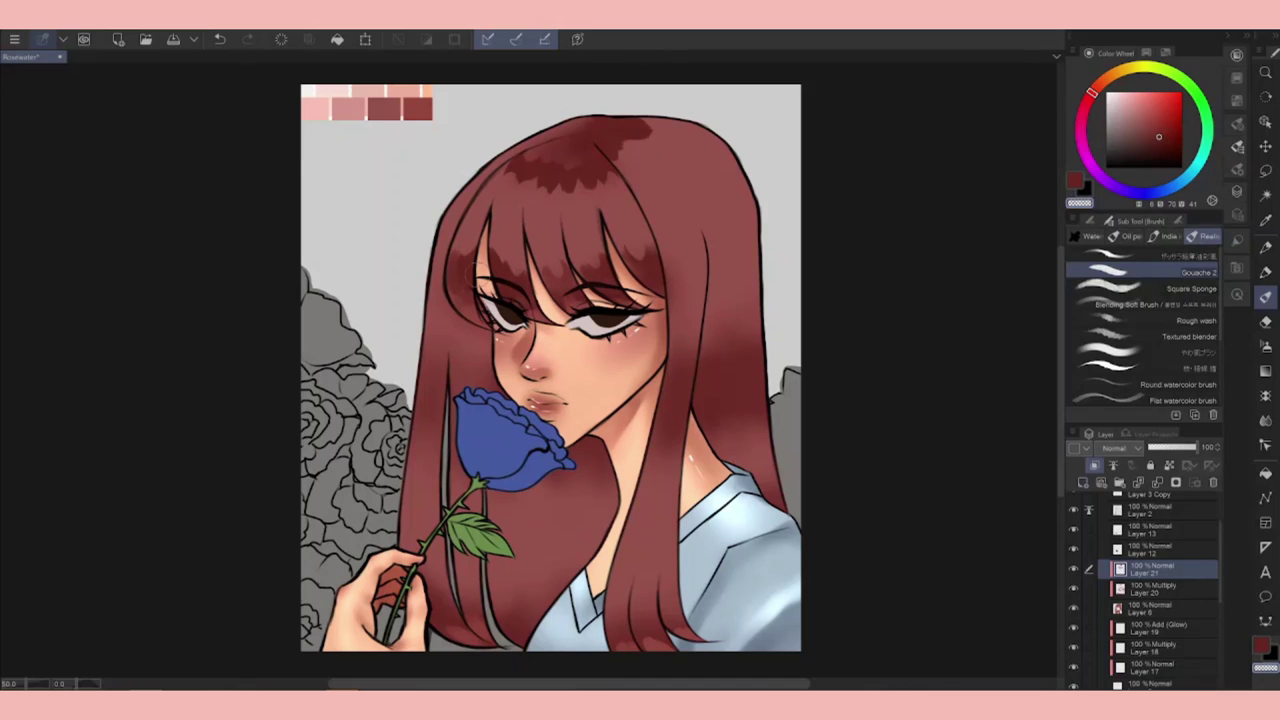
Paint jagged dark red shadow bands down the front locks and the side hair on both sides of the face.
left_click_drag(676, 322, 674, 380)
left_click_drag(690, 288, 680, 358)
left_click_drag(664, 412, 650, 505)
left_click_drag(670, 440, 662, 530)
mouse_move(730, 250)
left_mouse_down()
mouse_move(736, 462)
mouse_move(758, 500)
left_mouse_up()
mouse_move(440, 328)
left_mouse_down()
mouse_move(430, 396)
mouse_move(462, 400)
mouse_move(434, 466)
left_mouse_up()
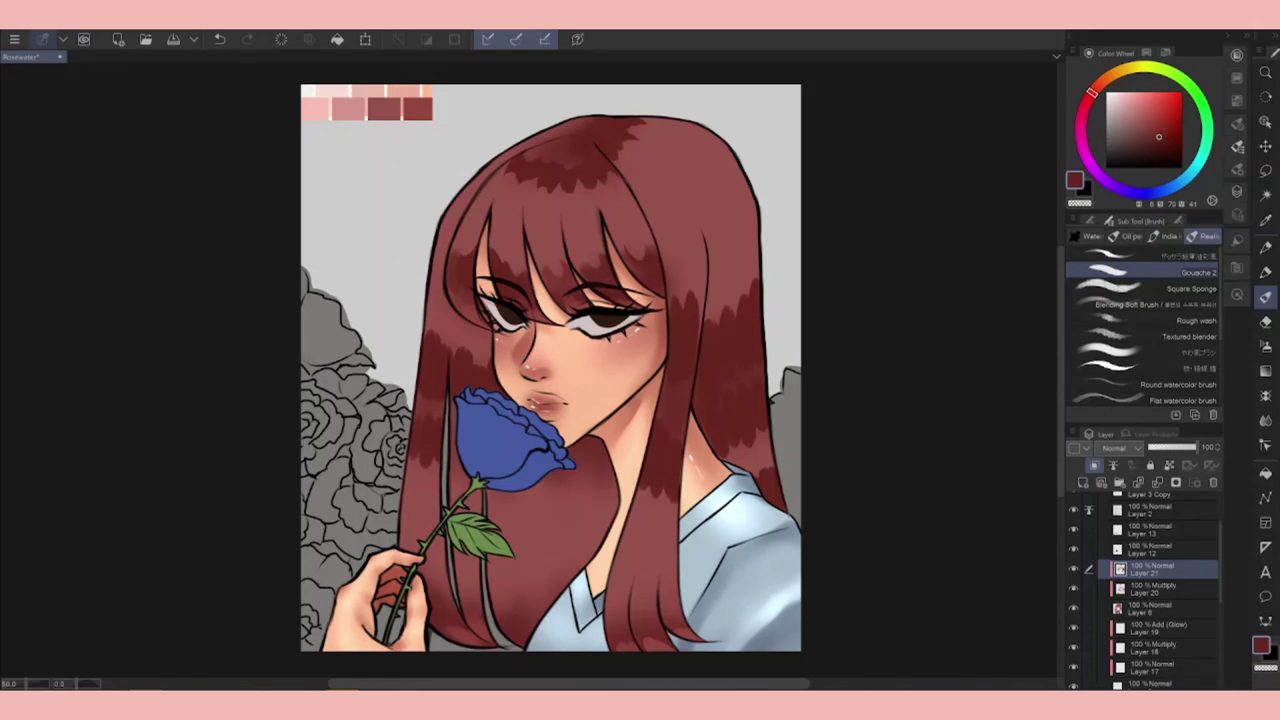
Paint dark red shadow strokes on the lower hair tips and on the hair beneath the rose and chin.
mouse_move(617, 575)
left_mouse_down()
mouse_move(617, 630)
mouse_move(645, 635)
left_mouse_up()
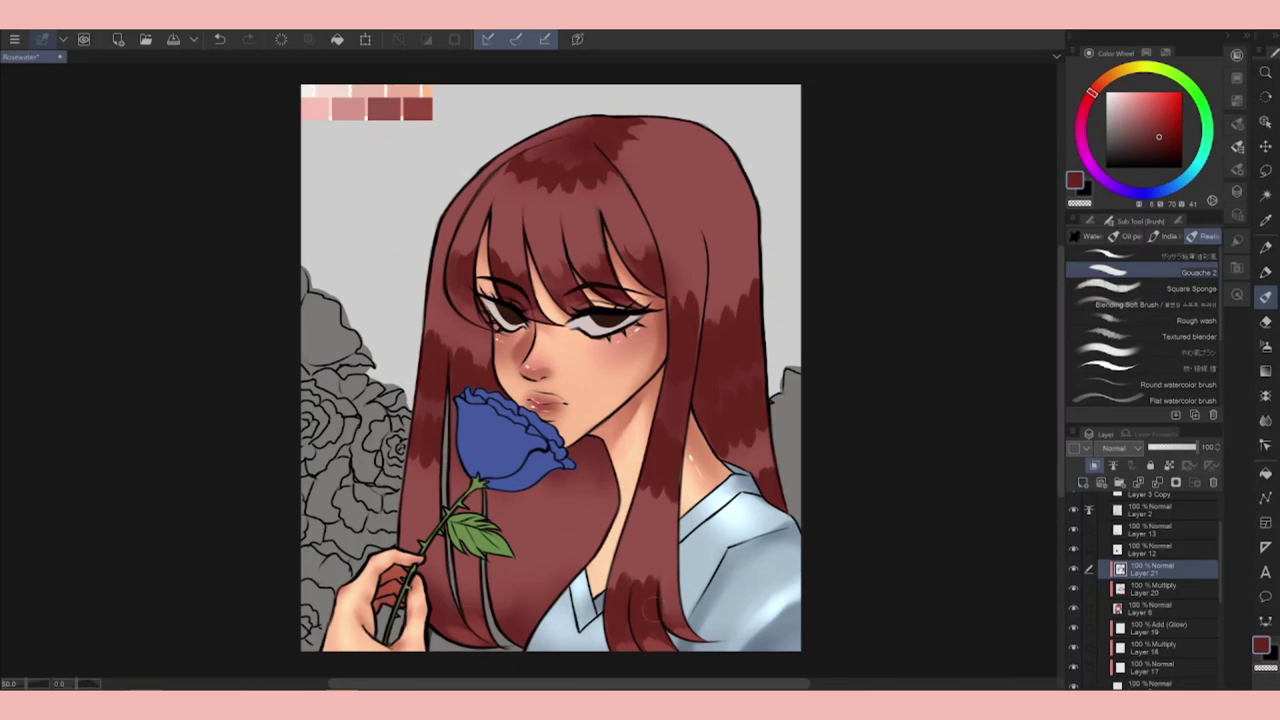
left_click_drag(665, 548, 660, 620)
left_click_drag(465, 552, 440, 605)
left_click_drag(510, 545, 505, 628)
left_click_drag(540, 530, 545, 622)
left_click_drag(575, 505, 570, 600)
key("ctrl+z")
key("ctrl+z")
key("ctrl+y")
key("ctrl+y")
mouse_move(598, 448)
left_mouse_down()
mouse_move(588, 500)
mouse_move(535, 510)
left_mouse_up()
left_click_drag(518, 492, 496, 500)
Sample the lighter hair red and brush Gouache 2 strokes over the side hair and the crown beside the parting.
left_click(698, 166, "alt")
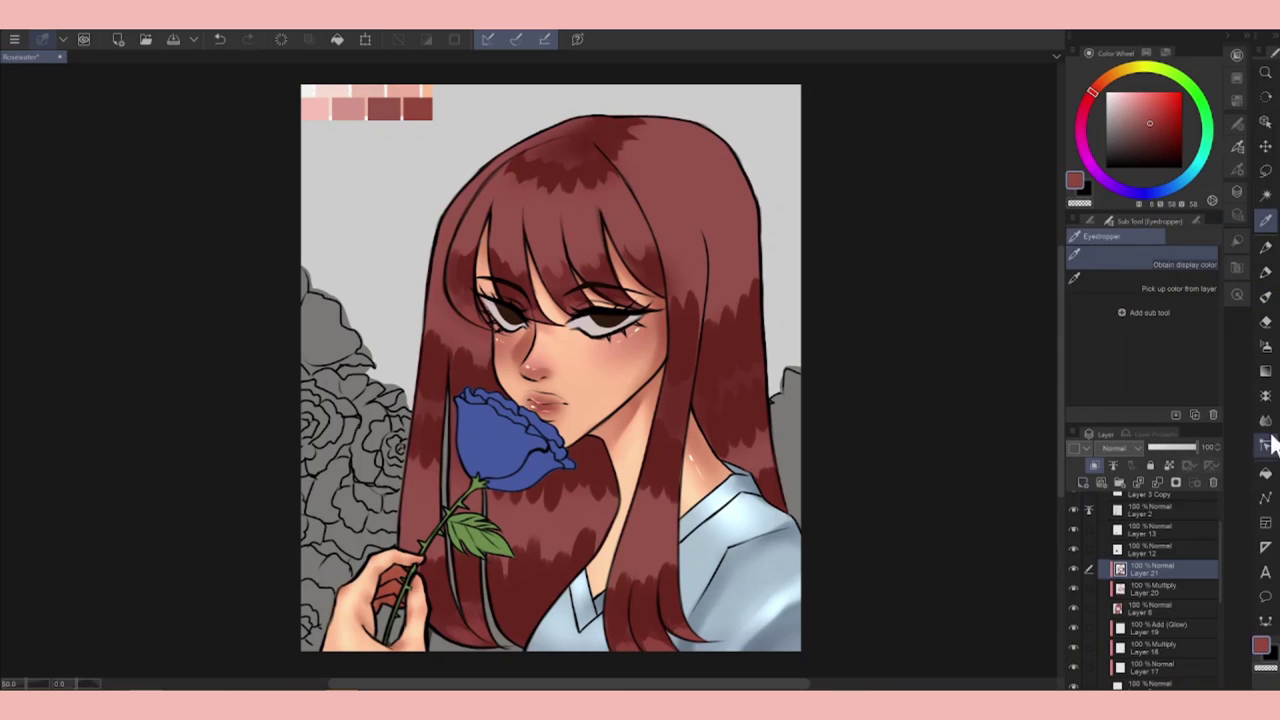
mouse_move(740, 332)
left_mouse_down()
mouse_move(730, 415)
mouse_move(705, 440)
mouse_move(748, 335)
left_mouse_up()
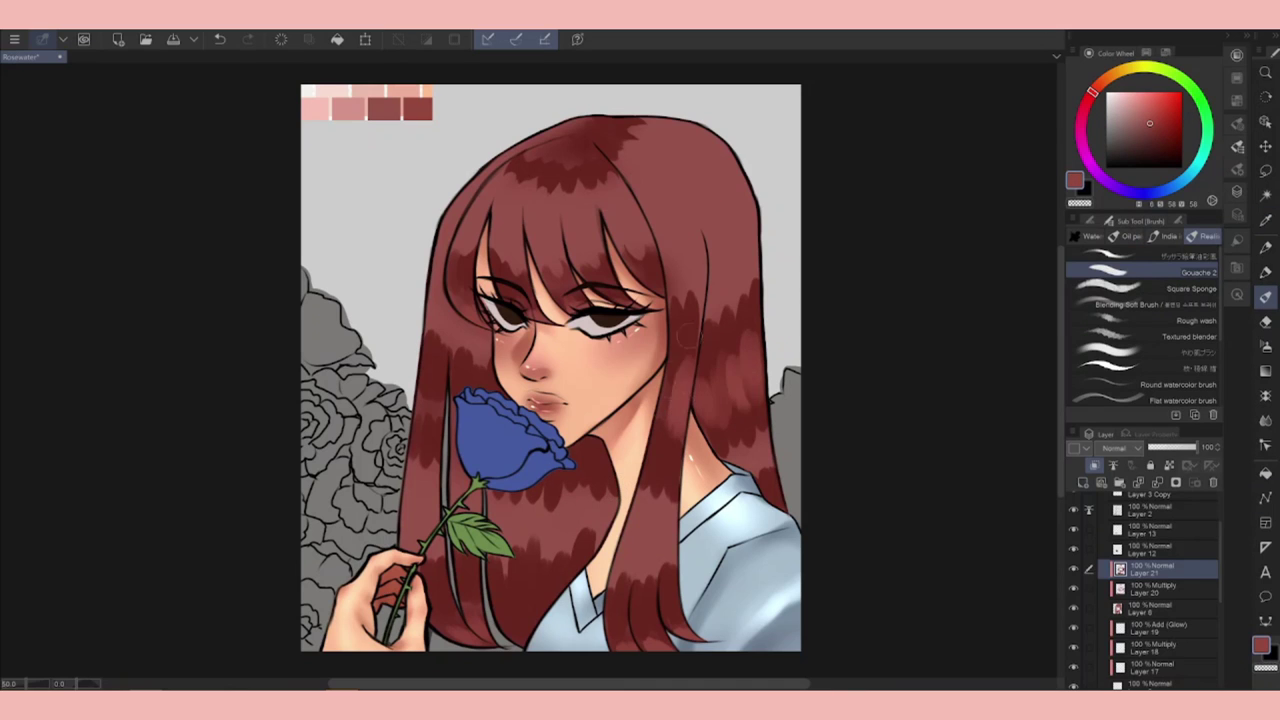
left_click_drag(700, 370, 680, 430)
left_click_drag(740, 340, 715, 425)
left_click_drag(646, 156, 648, 170)
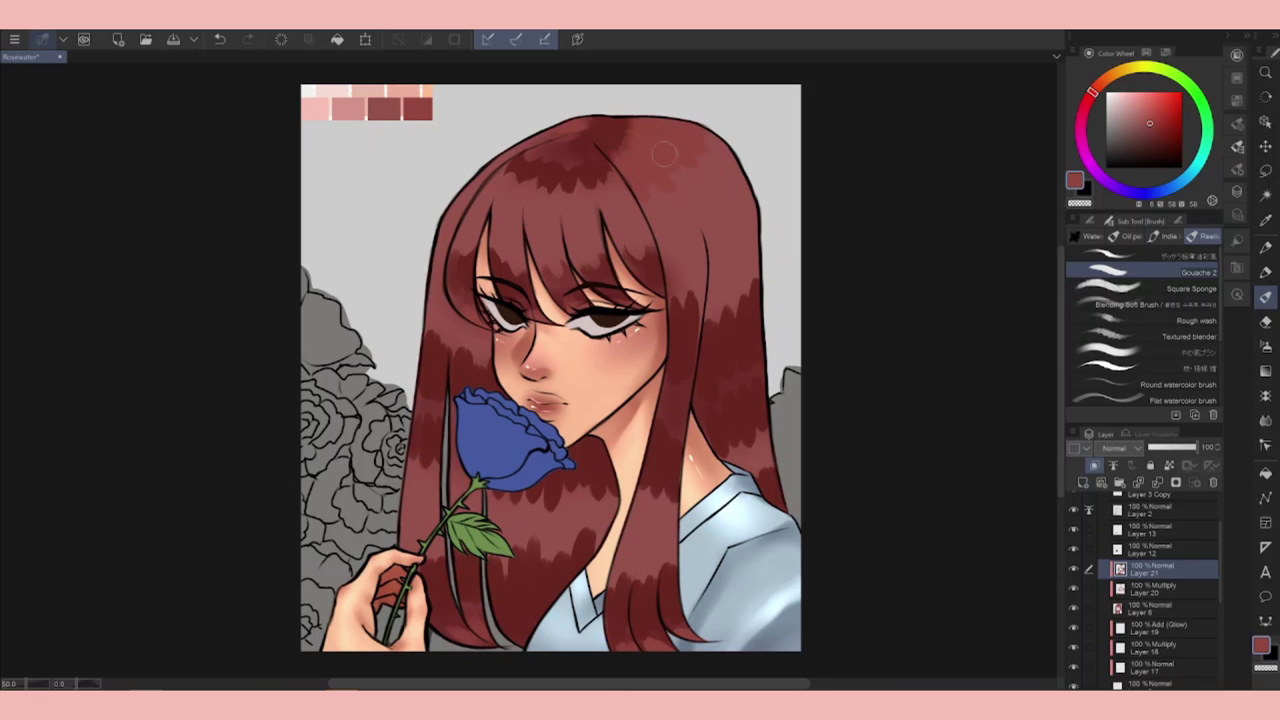
left_click_drag(510, 170, 590, 230)
left_click_drag(585, 180, 628, 212)
left_click_drag(500, 165, 590, 262)
key("ctrl+z")
key("ctrl+z")
key("ctrl+z")
Brush lighter red Gouache 2 strokes into the dark shadows on the crown and the far side hair, undoing unwanted strokes.
mouse_move(548, 140)
left_mouse_down()
mouse_move(530, 205)
mouse_move(615, 200)
mouse_move(542, 208)
left_mouse_up()
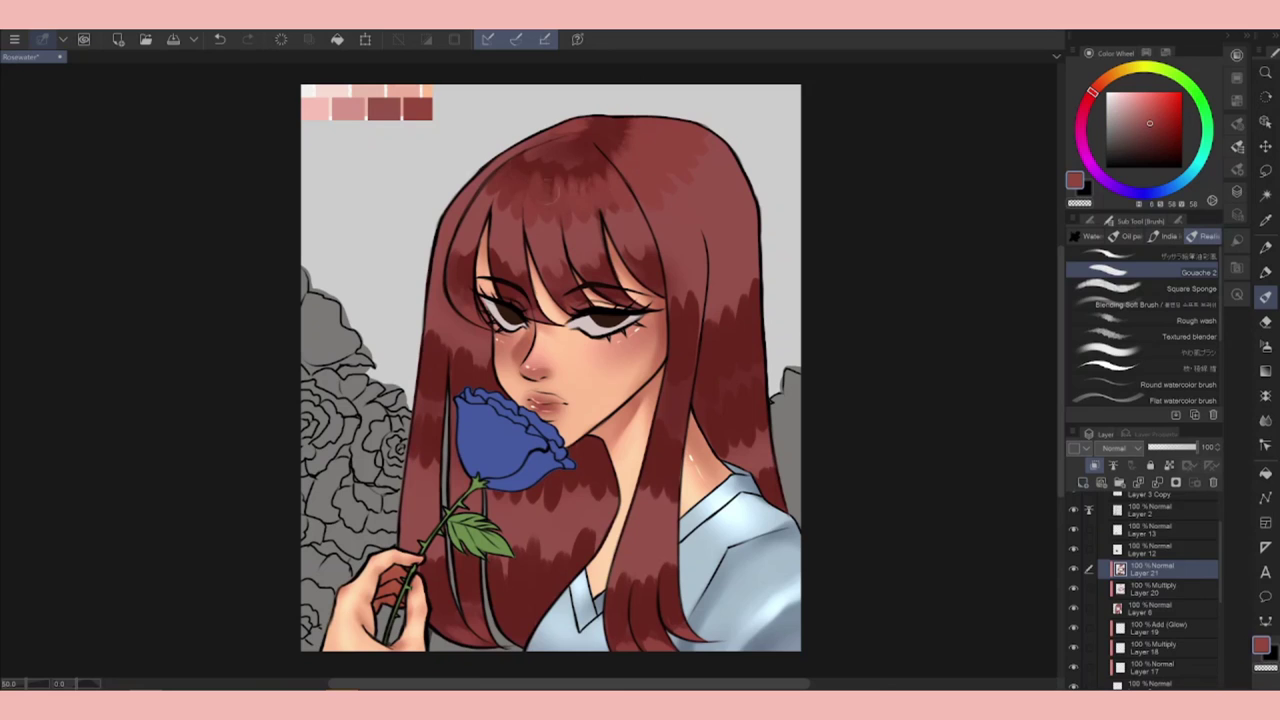
key("ctrl+z")
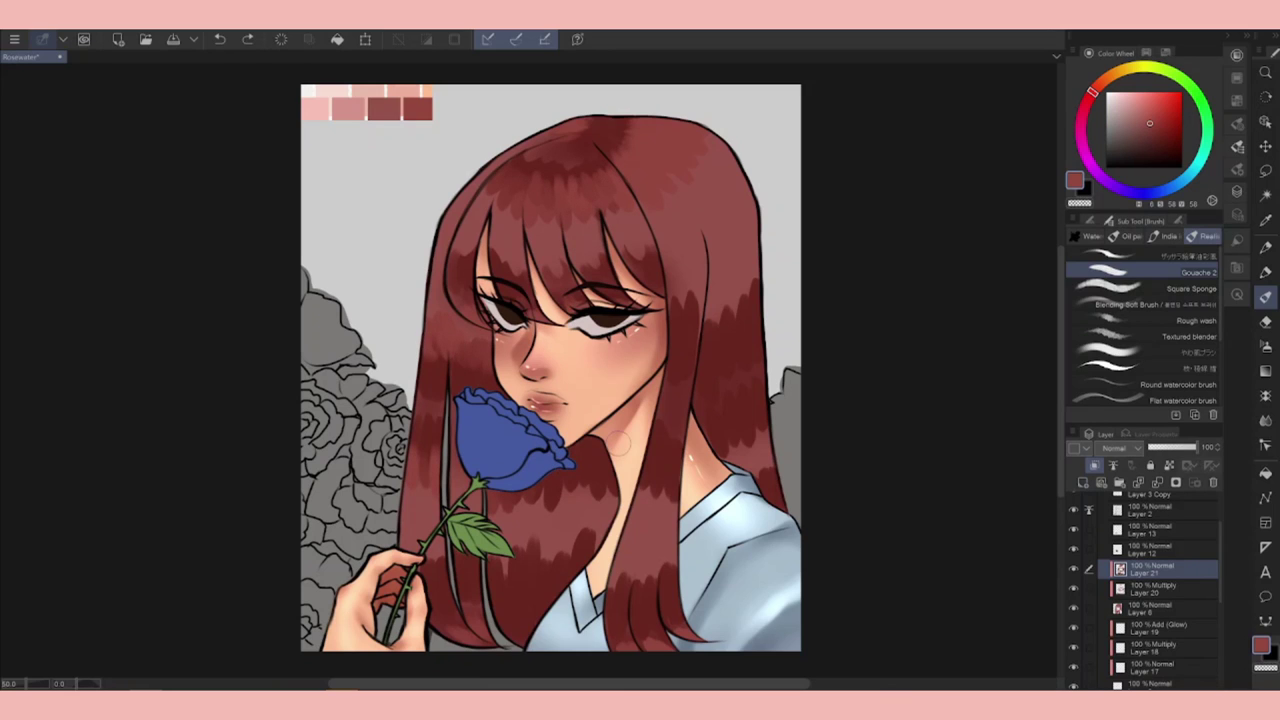
left_click_drag(505, 236, 521, 166)
key("ctrl+z")
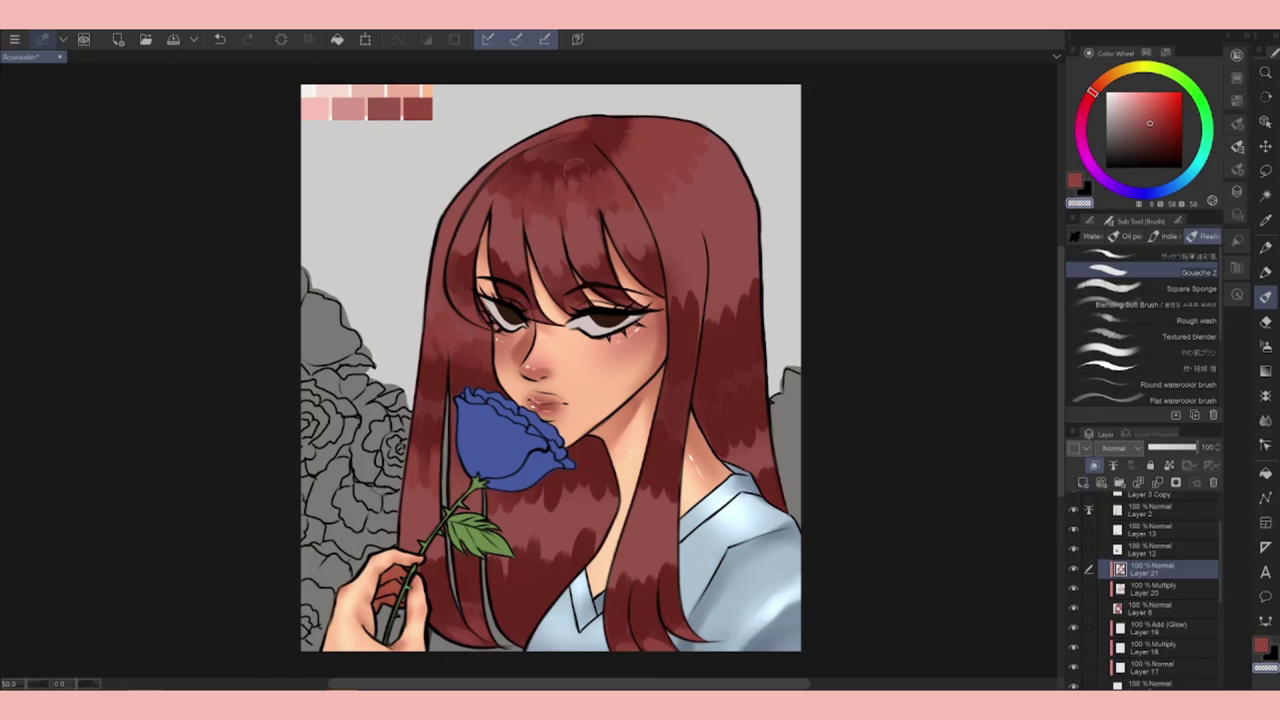
mouse_move(670, 201)
left_mouse_down()
mouse_move(690, 305)
mouse_move(745, 300)
left_mouse_up()
key("ctrl+z")
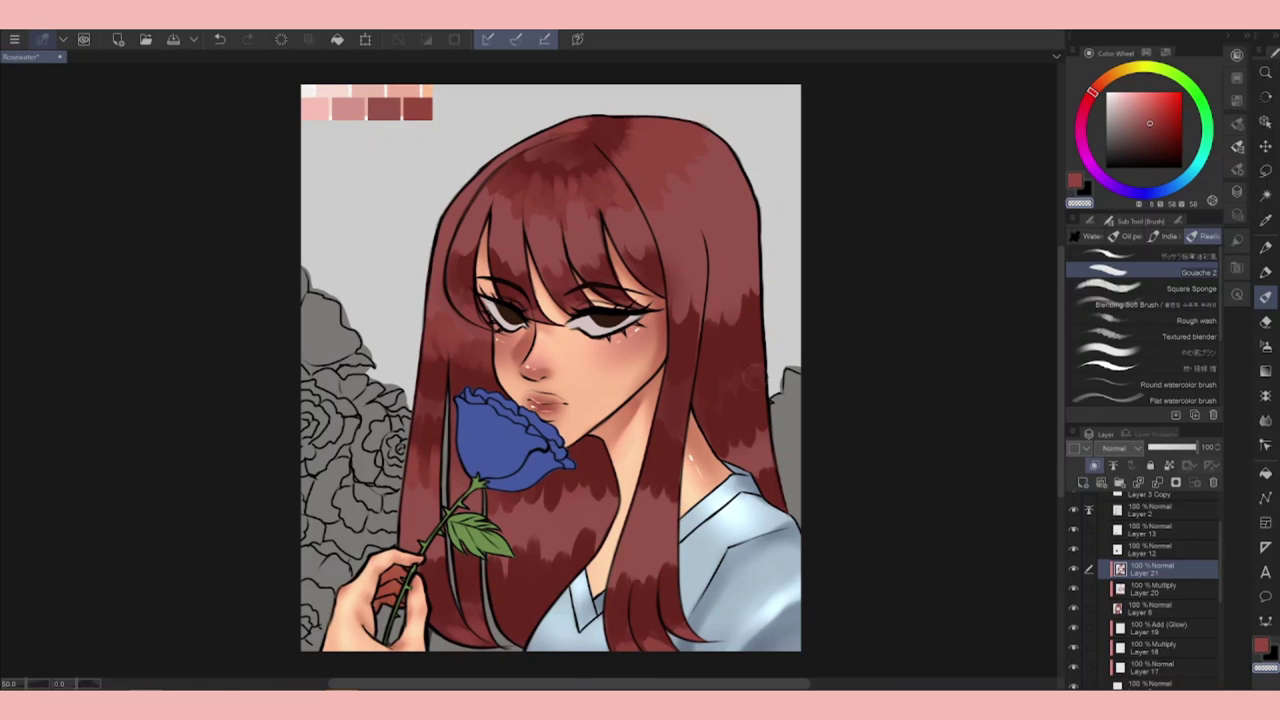
Paint further red Gouache 2 strokes around the crown and parting, and soften the hair shadows with the Simple blender.
left_click(1237, 77)
mouse_move(520, 185)
left_mouse_down()
mouse_move(610, 180)
mouse_move(639, 125)
left_mouse_up()
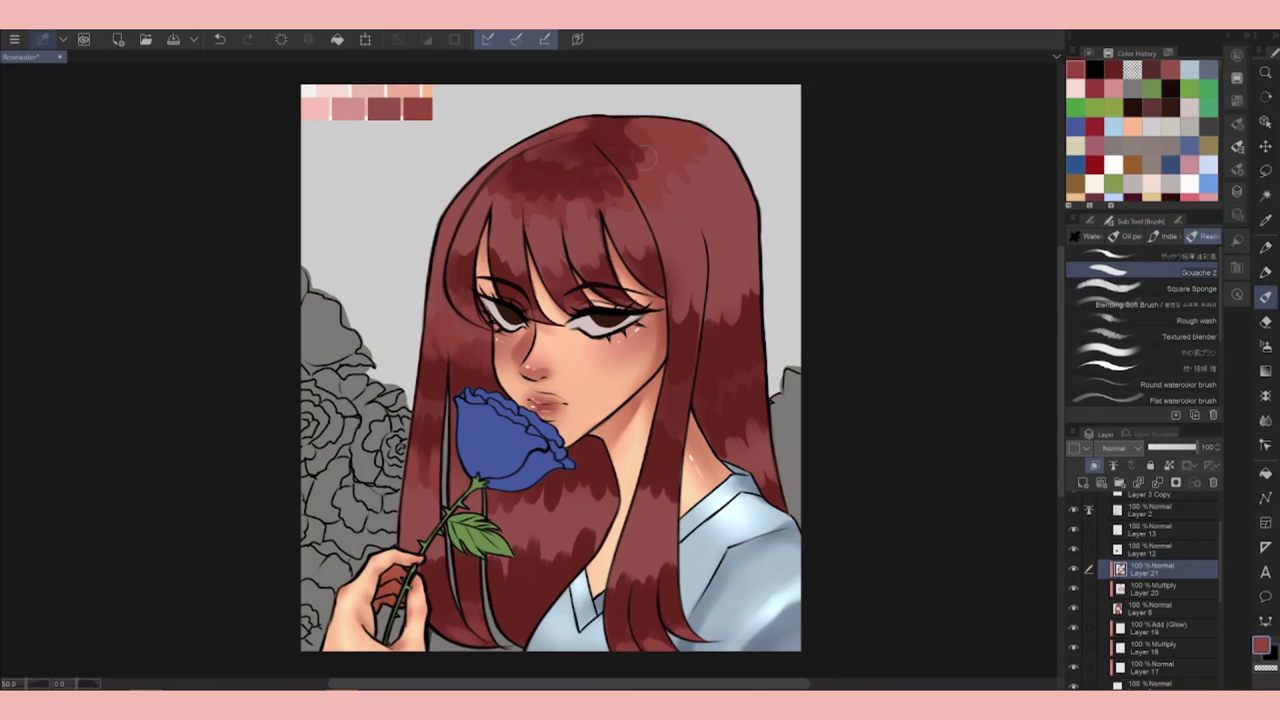
left_click(1090, 53)
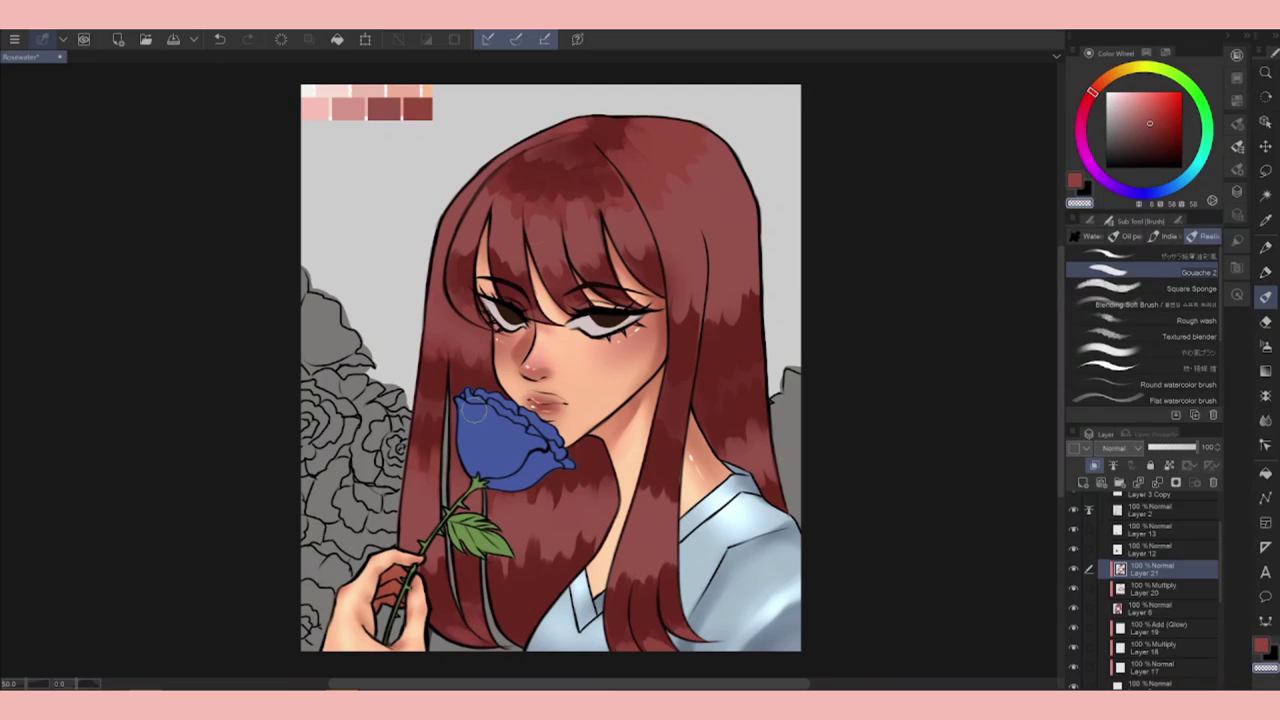
left_click(1148, 52)
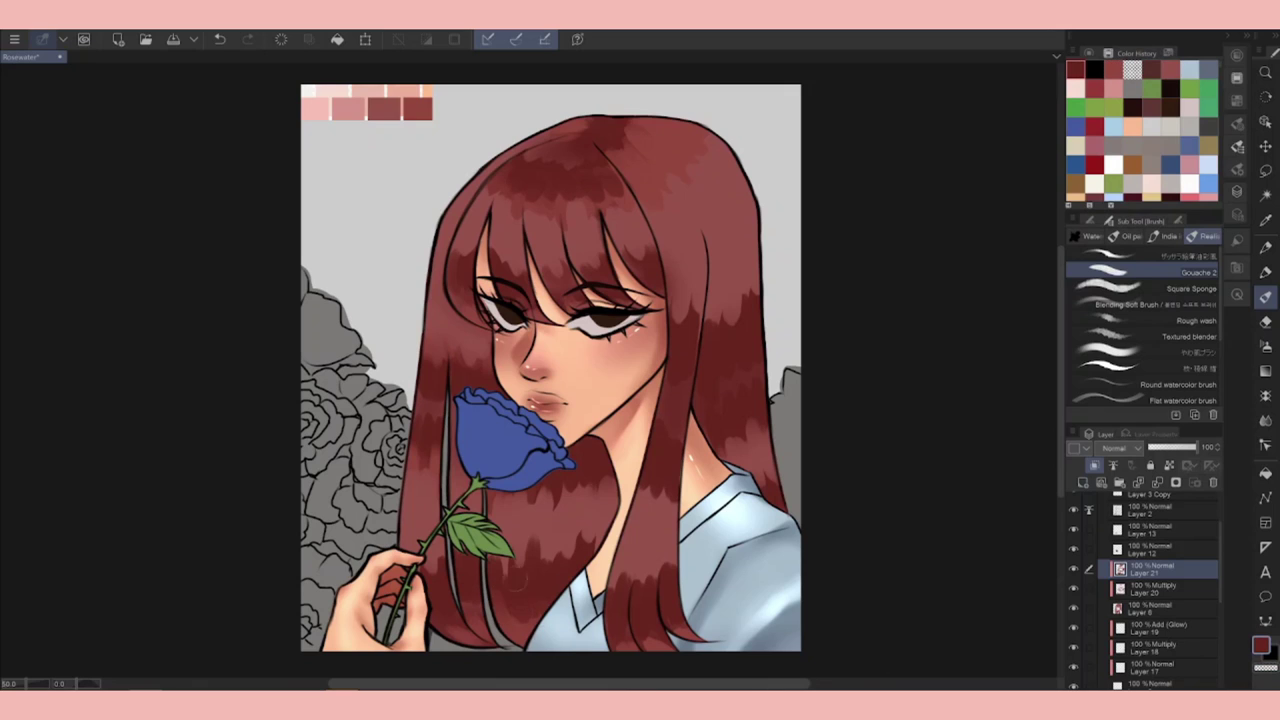
left_click(1265, 420)
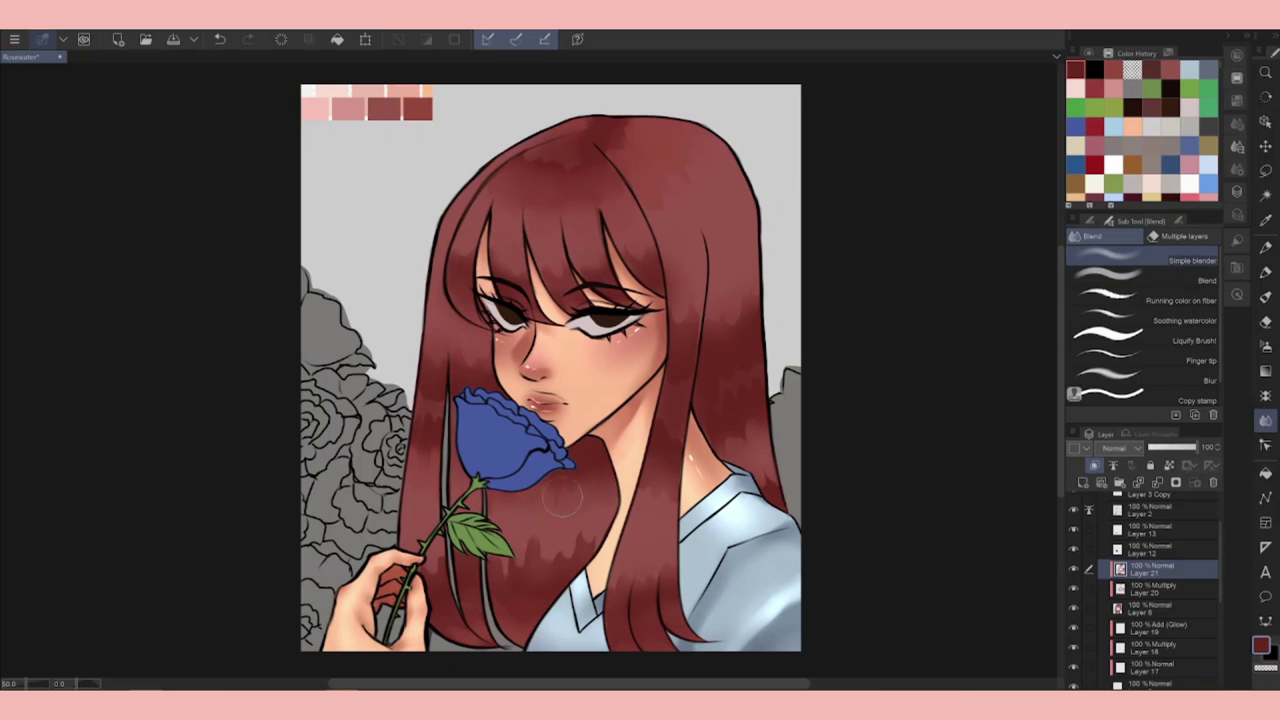
Draw thin individual strands over the bangs, side hair and lower hair with the Colored pencil.
left_click(1265, 247)
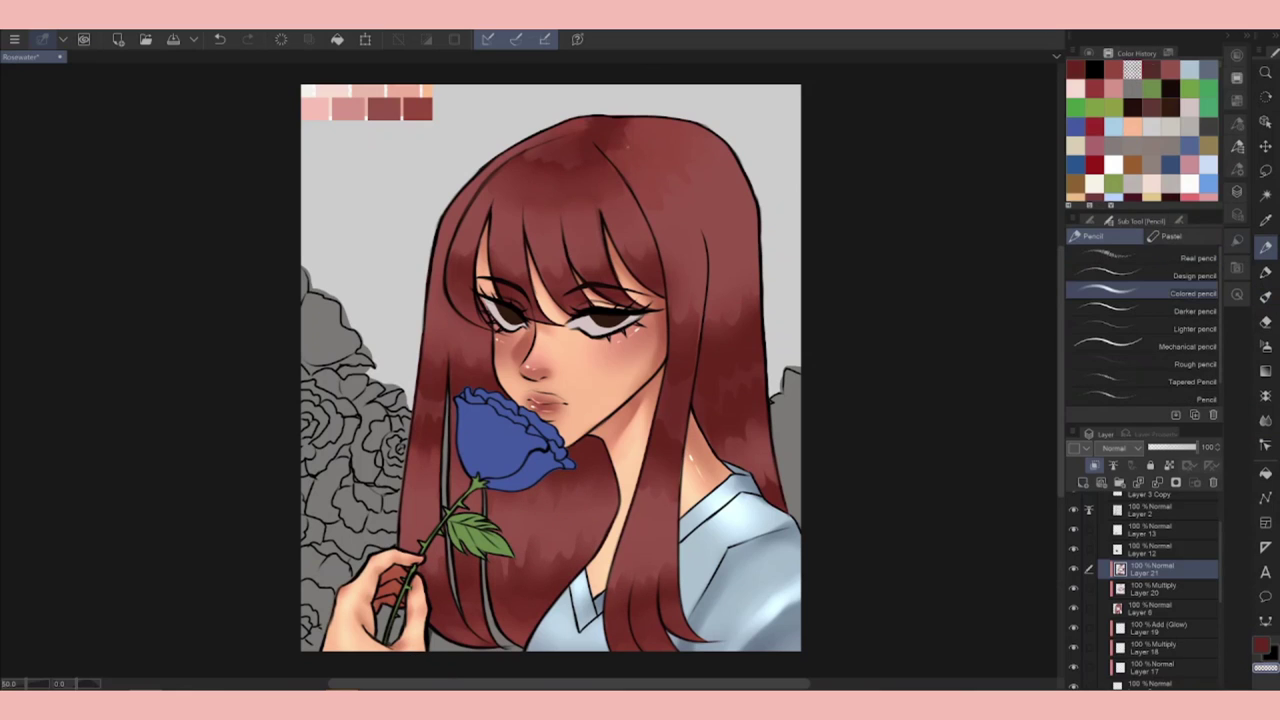
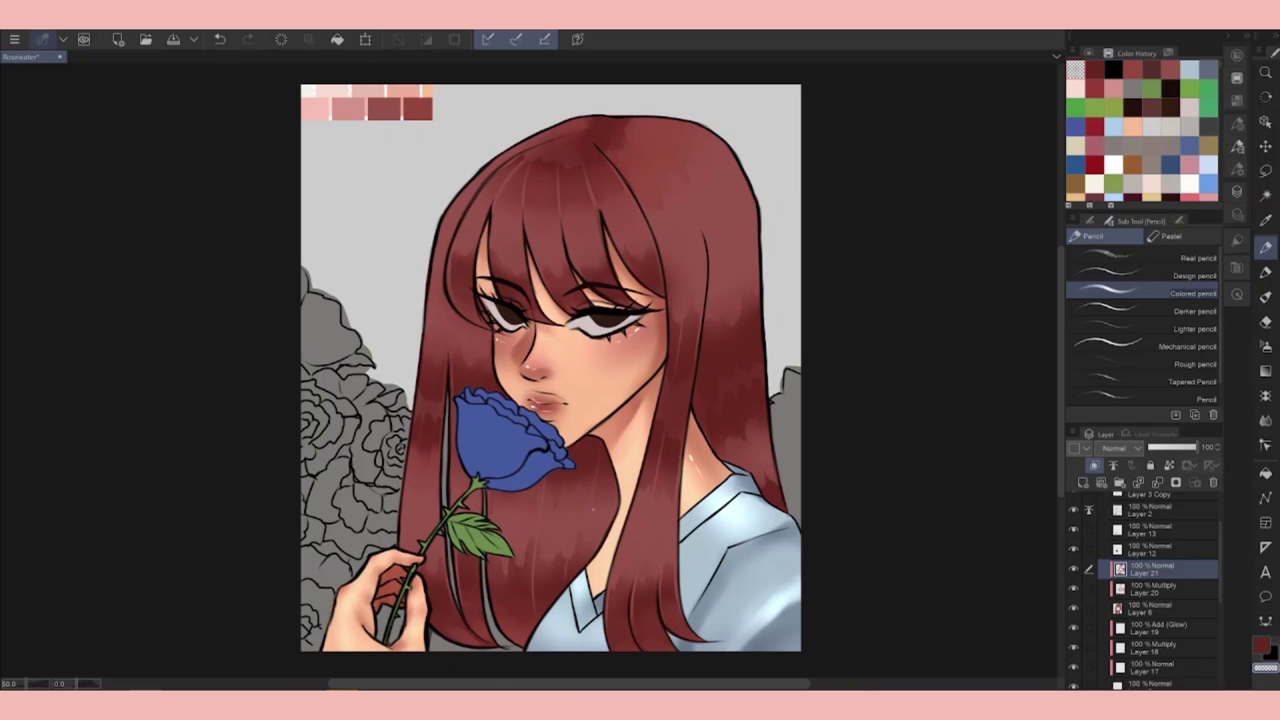
left_click(722, 225)
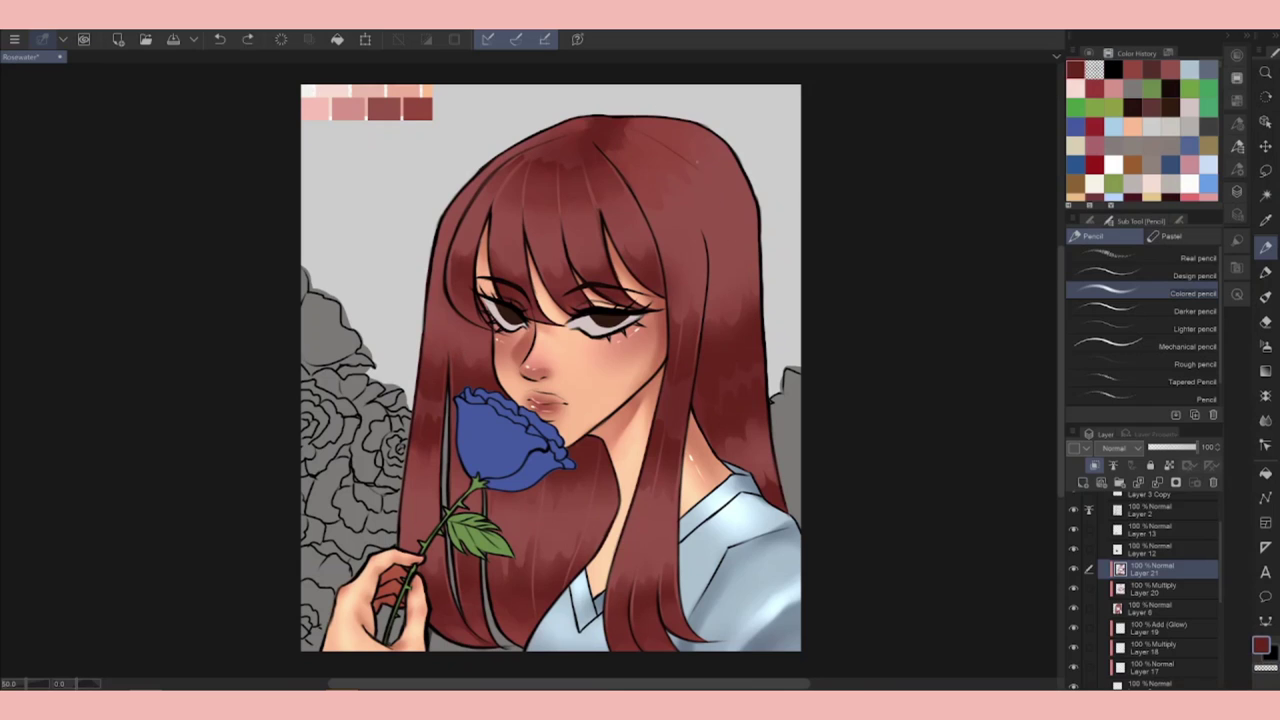
left_click_drag(730, 315, 722, 197)
Add a clipped Add (Glow) layer beneath the hair's Multiply shadows and airbrush soft pale pink highlights across the bangs and crown.
left_click(1083, 482)
left_click(1107, 447)
left_click(1118, 200)
left_click(1265, 345)
left_click(1075, 88)
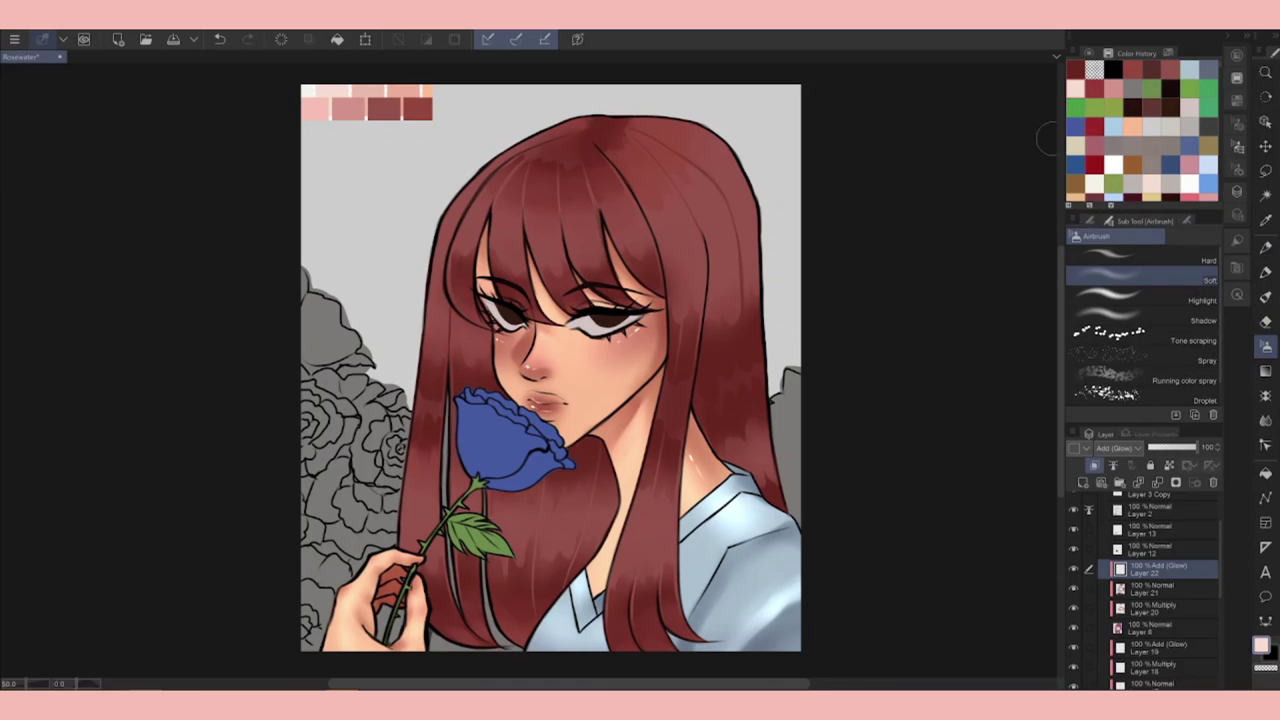
left_click_drag(442, 234, 696, 234)
left_click_drag(1150, 568, 1175, 616)
mouse_move(600, 205)
left_mouse_down()
mouse_move(560, 150)
mouse_move(700, 250)
left_mouse_up()
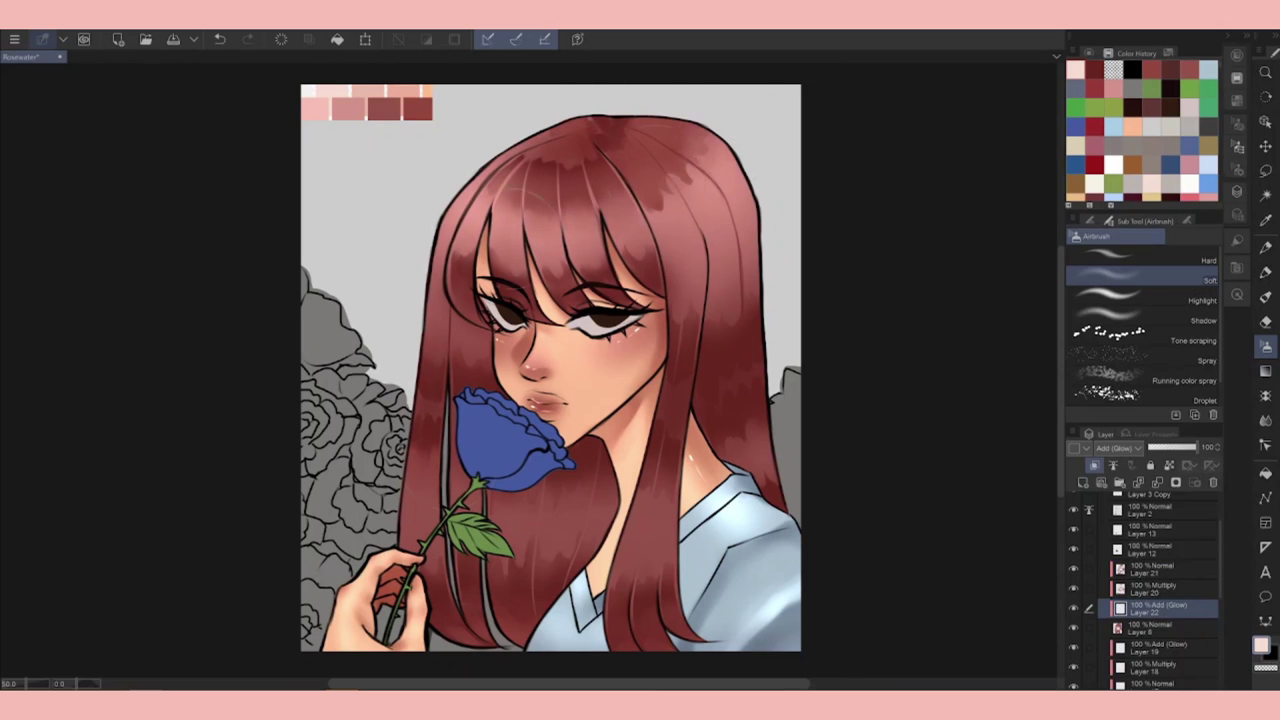
Airbrush pale pink glow over the lower hair and undo the last corrections to it.
mouse_move(405, 500)
left_mouse_down()
mouse_move(450, 600)
mouse_move(605, 505)
left_mouse_up()
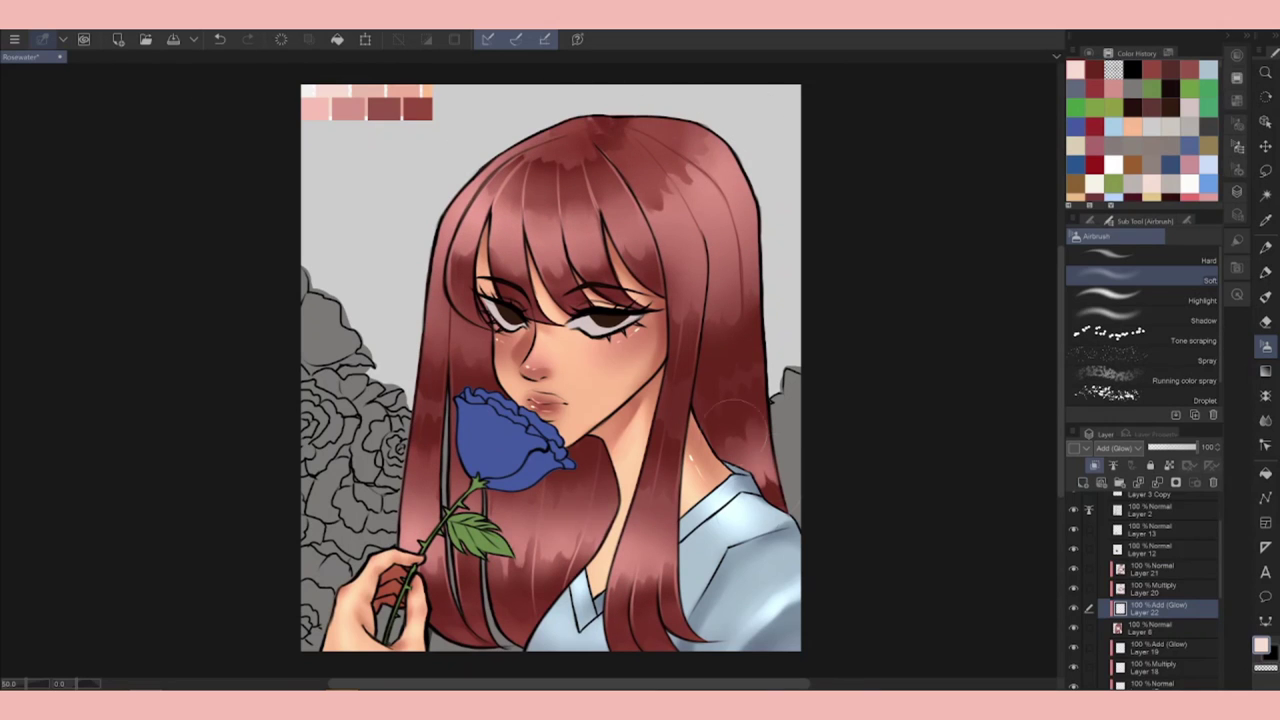
key("e")
key("ctrl+z")
key("ctrl+z")
key("ctrl+z")
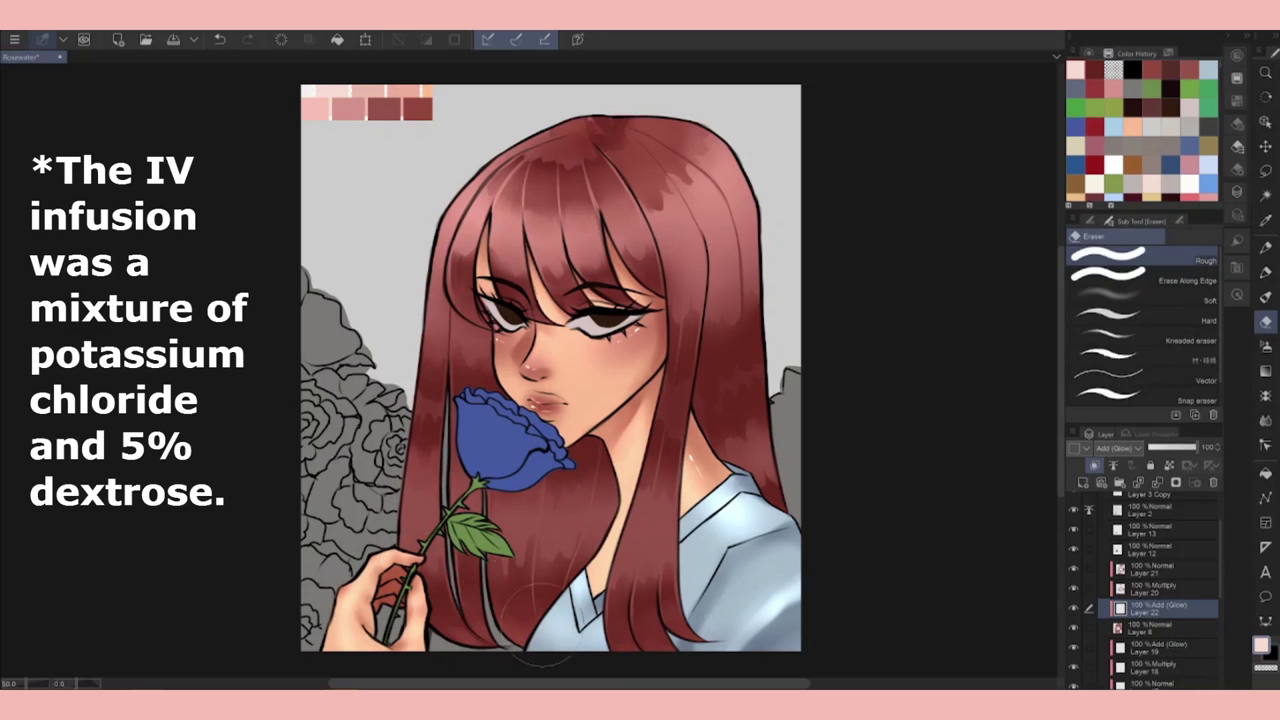
key("b")
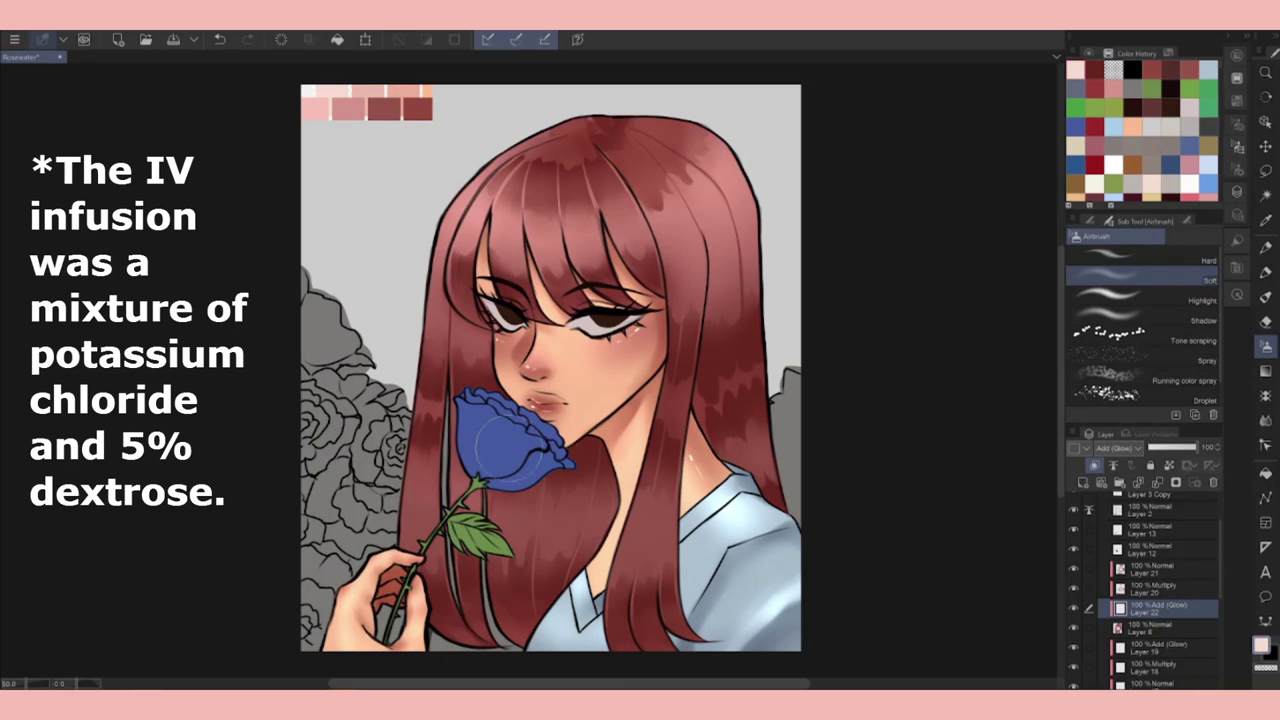
Return to Layer 21 with a Realistic brush and sample the dark red from the hair's crown.
left_click(1150, 568)
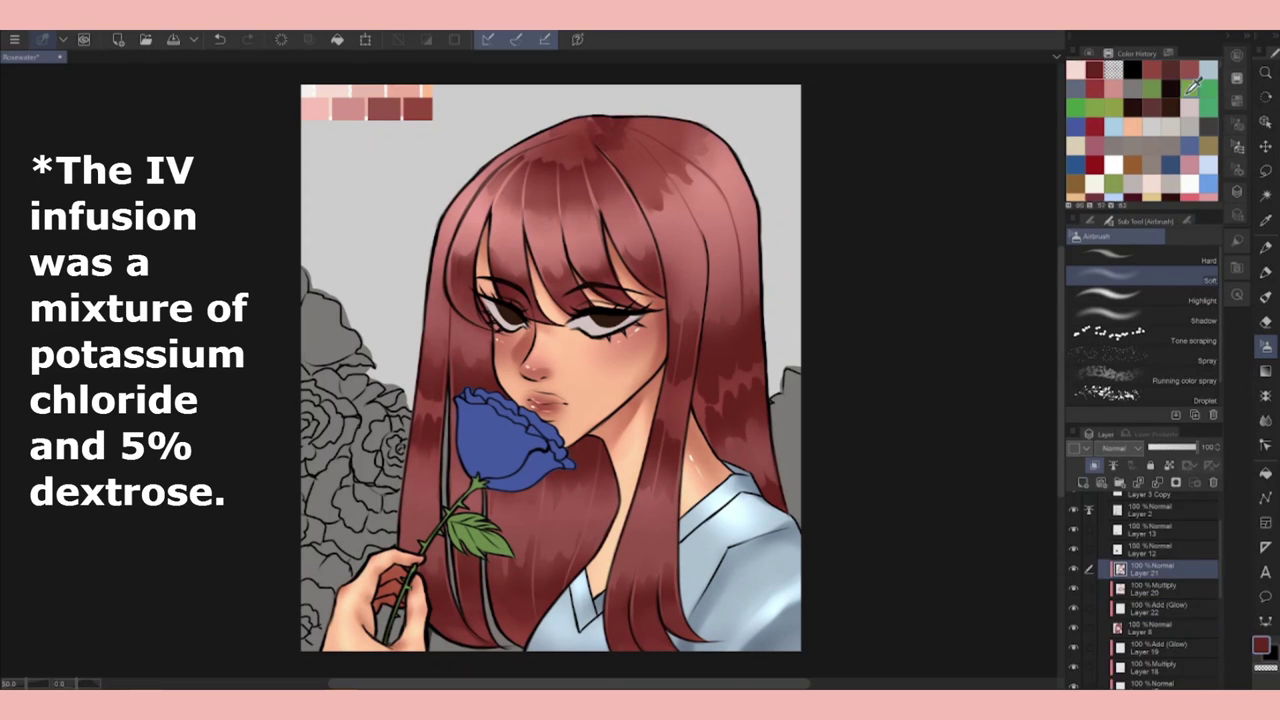
left_click(1265, 296)
left_click(1157, 256)
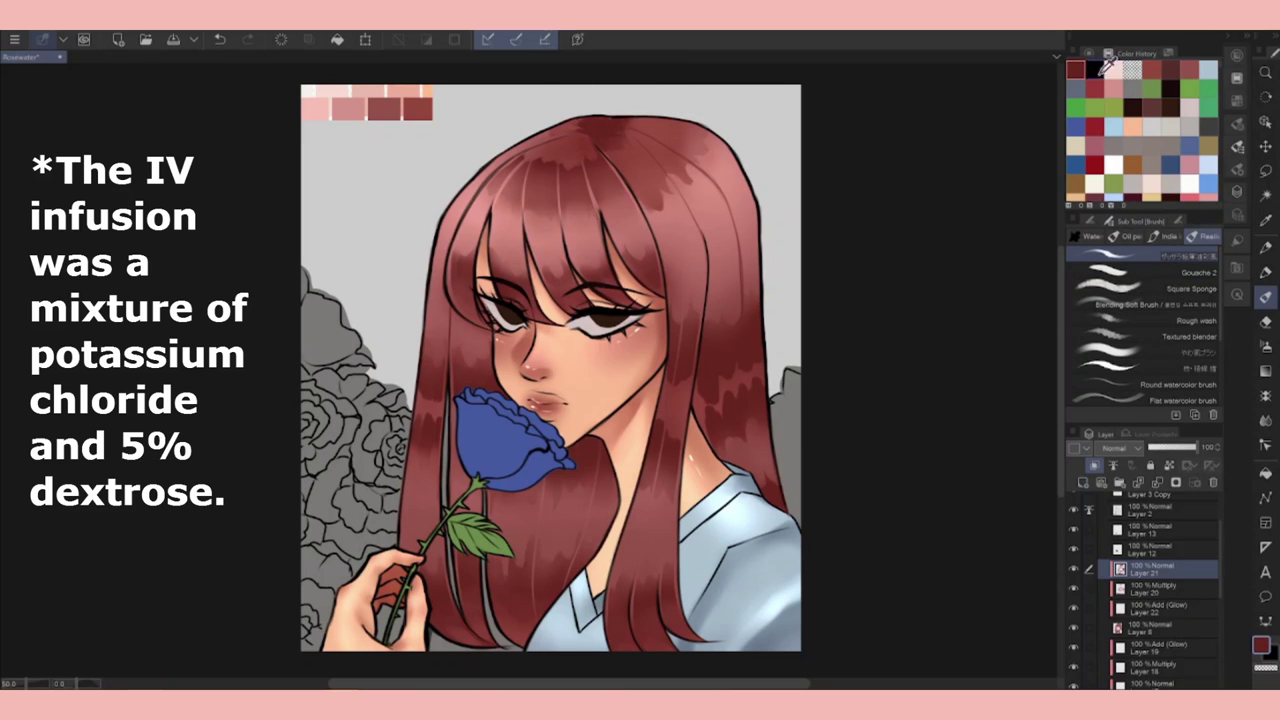
left_click(616, 130, "alt")
left_click(570, 94, "alt")
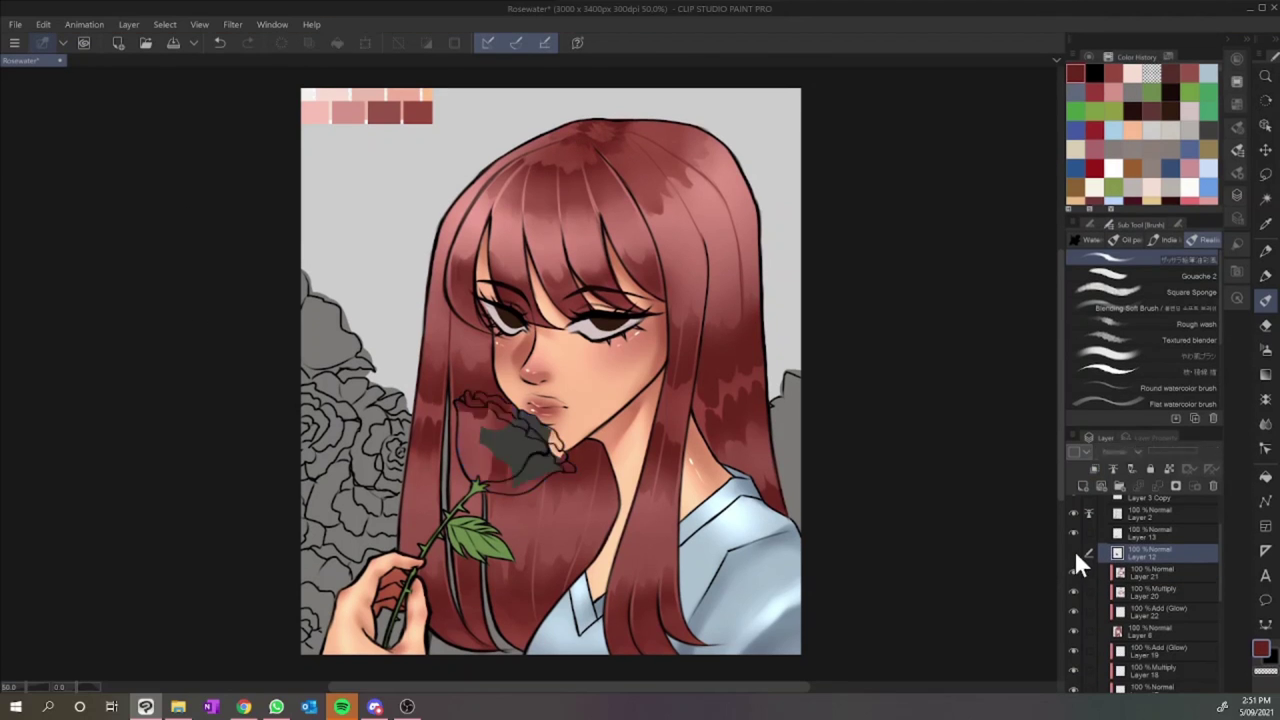
Show the rose's base layer, clip a new Multiply layer above it, and sample the rose blue for shading.
left_click(1074, 550)
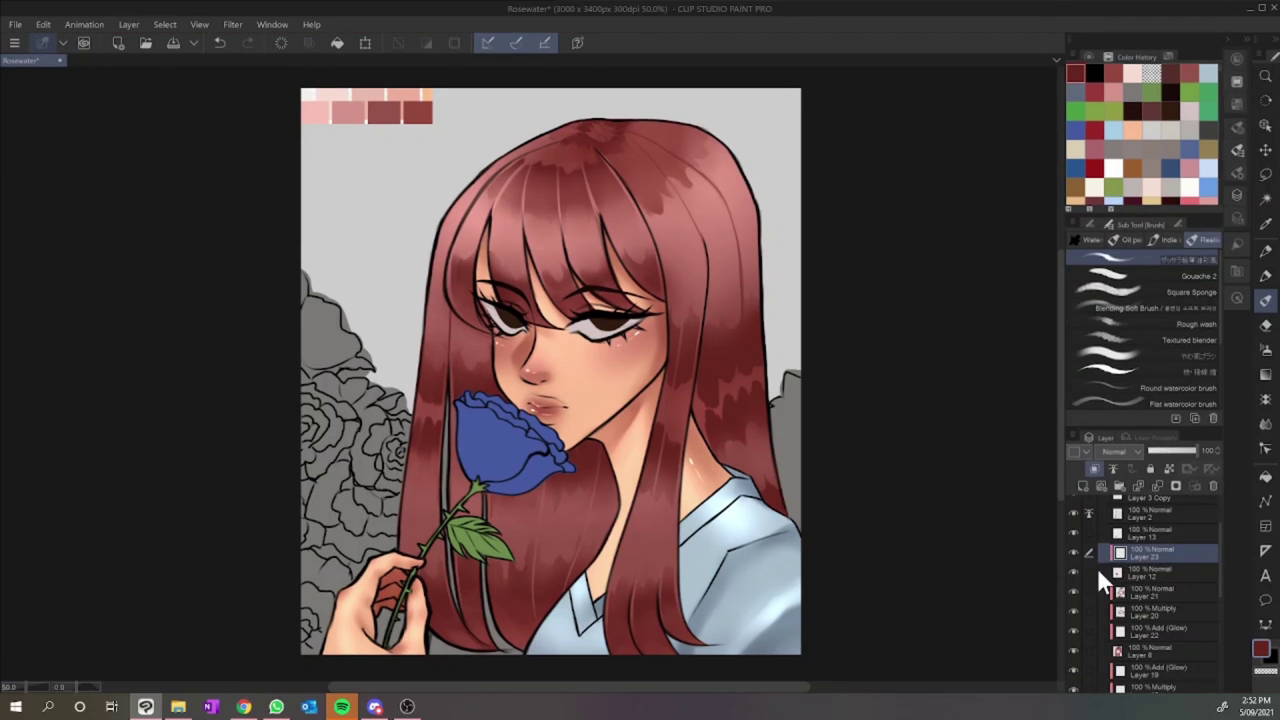
key("i")
key("b")
left_click(1216, 323)
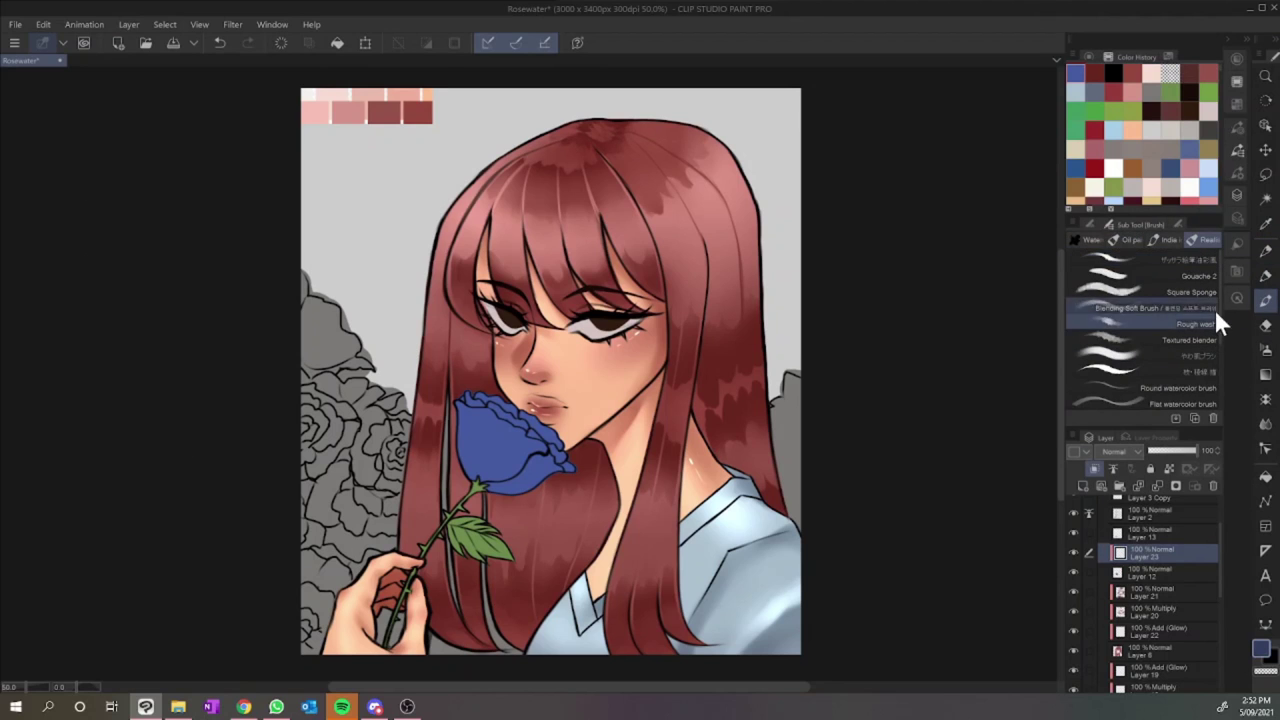
left_click(1120, 451)
left_click(1122, 127)
Shade the rose with blue shadows at the petal base and under the folded petals using the Soft bleed brush.
mouse_move(480, 420)
left_mouse_down()
mouse_move(486, 472)
mouse_move(472, 462)
mouse_move(512, 484)
left_mouse_up()
left_click(1101, 44)
left_click(1110, 350)
scroll(1150, 330, "down", 3)
left_click(1150, 329)
mouse_move(484, 440)
left_mouse_down()
mouse_move(488, 482)
mouse_move(470, 486)
left_mouse_up()
mouse_move(544, 458)
left_mouse_down()
mouse_move(516, 475)
mouse_move(530, 420)
mouse_move(466, 398)
mouse_move(499, 403)
left_mouse_up()
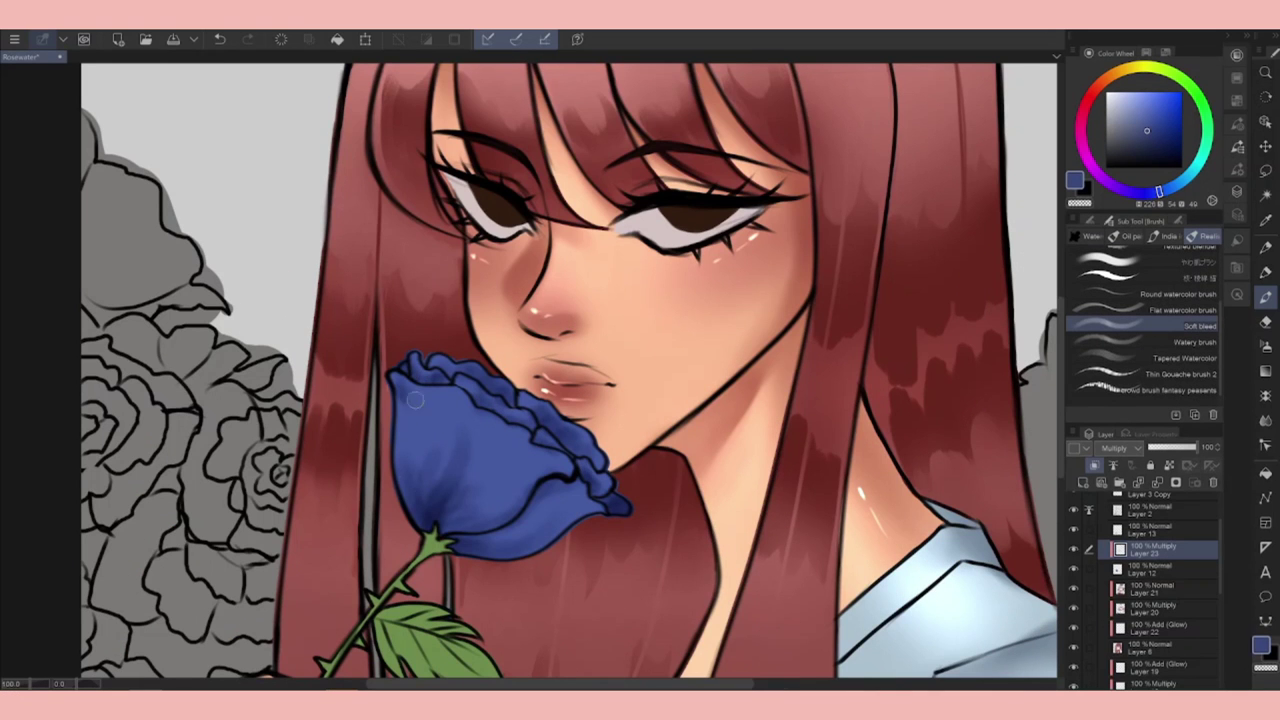
mouse_move(430, 415)
left_mouse_down()
mouse_move(486, 449)
mouse_move(455, 484)
left_mouse_up()
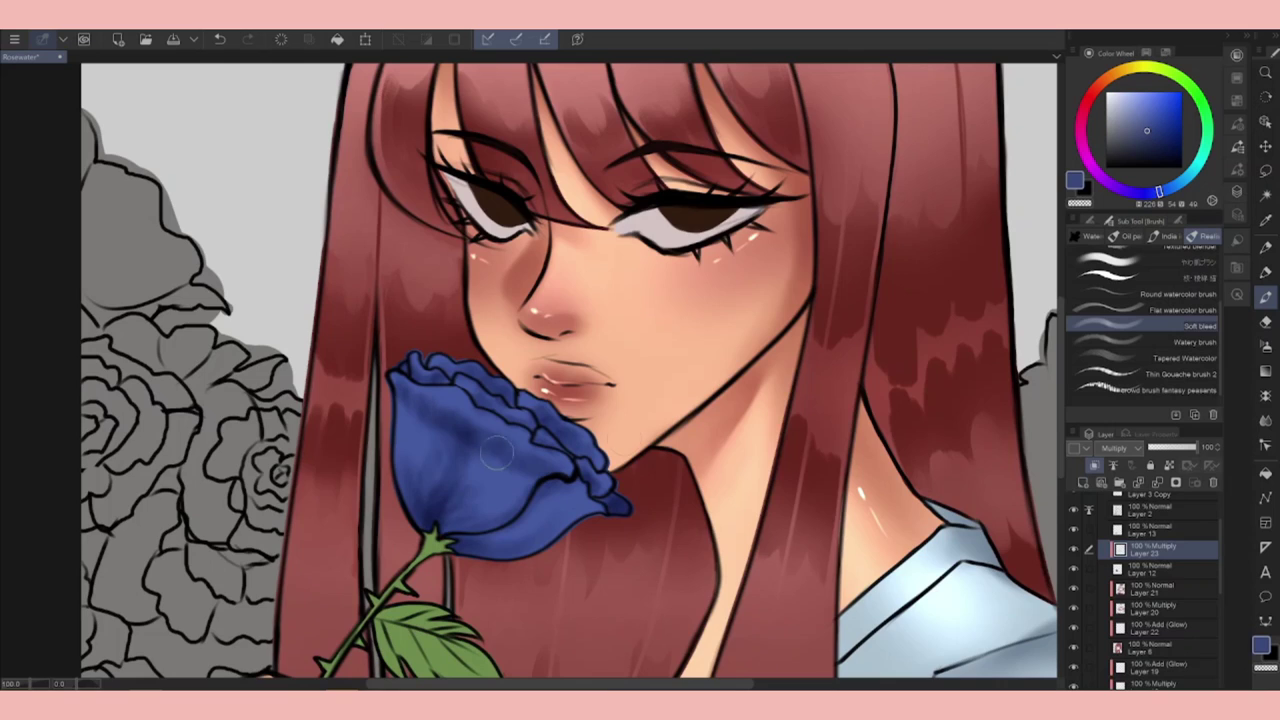
Pick a brighter violet-blue and brush it over the rose's petals to deepen the Multiply shading.
key("ctrl+0")
left_click_drag(545, 468, 560, 482)
left_click_drag(1159, 192, 1150, 192)
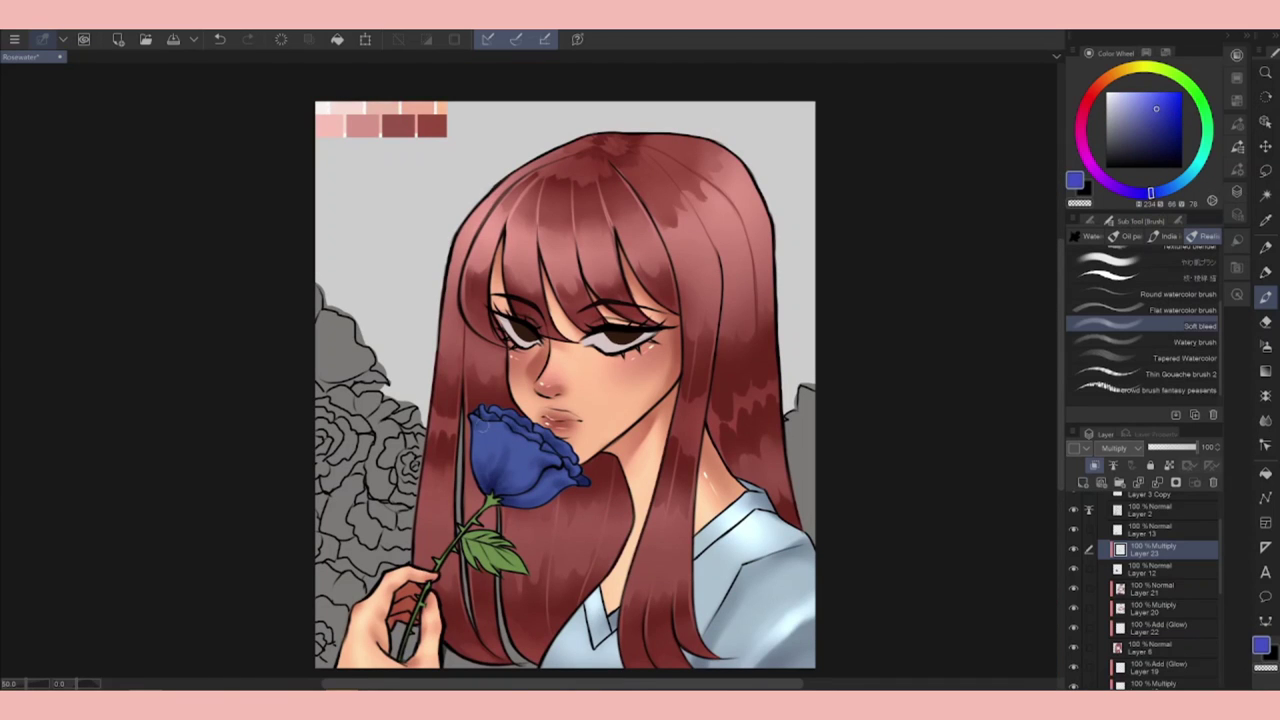
left_click(1156, 108)
left_click(1146, 52)
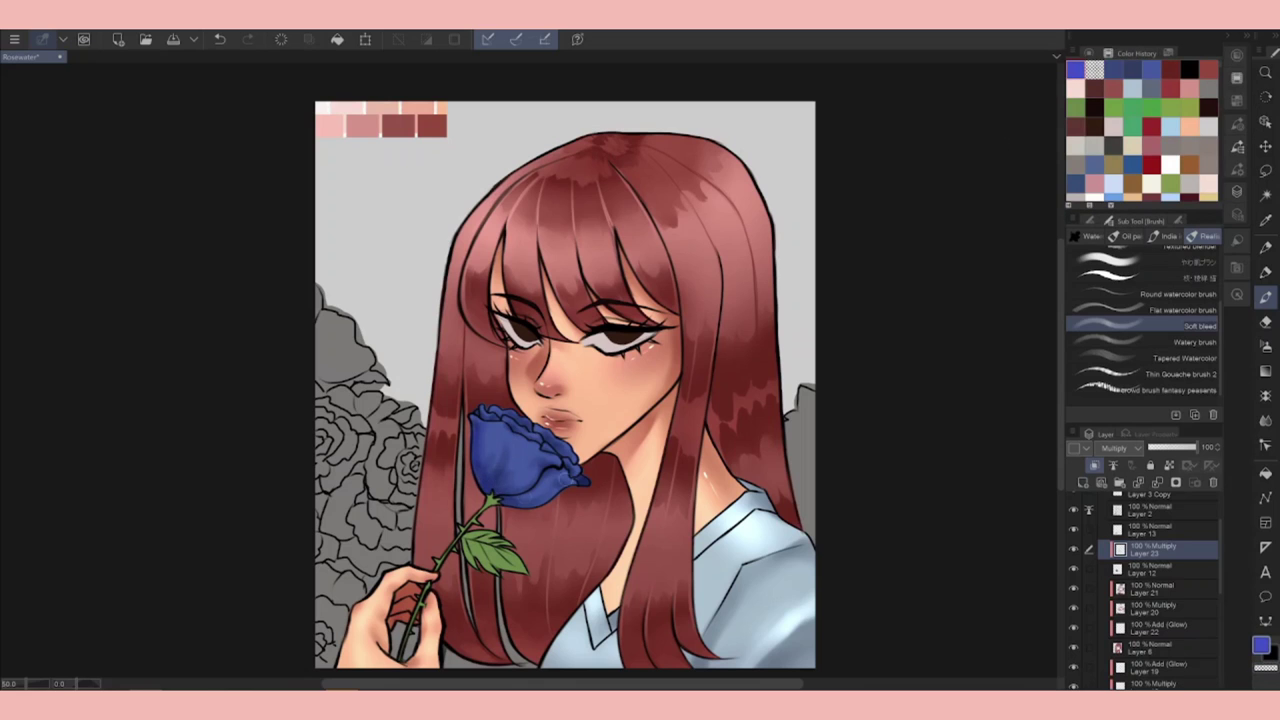
mouse_move(480, 440)
left_mouse_down()
mouse_move(540, 500)
mouse_move(500, 490)
mouse_move(556, 506)
left_mouse_up()
Refine the rose's shadows with the transparent colour, and switch to the Watery brush with the violet-blue.
scroll(611, 498, "up", 2)
scroll(611, 498, "up", 2)
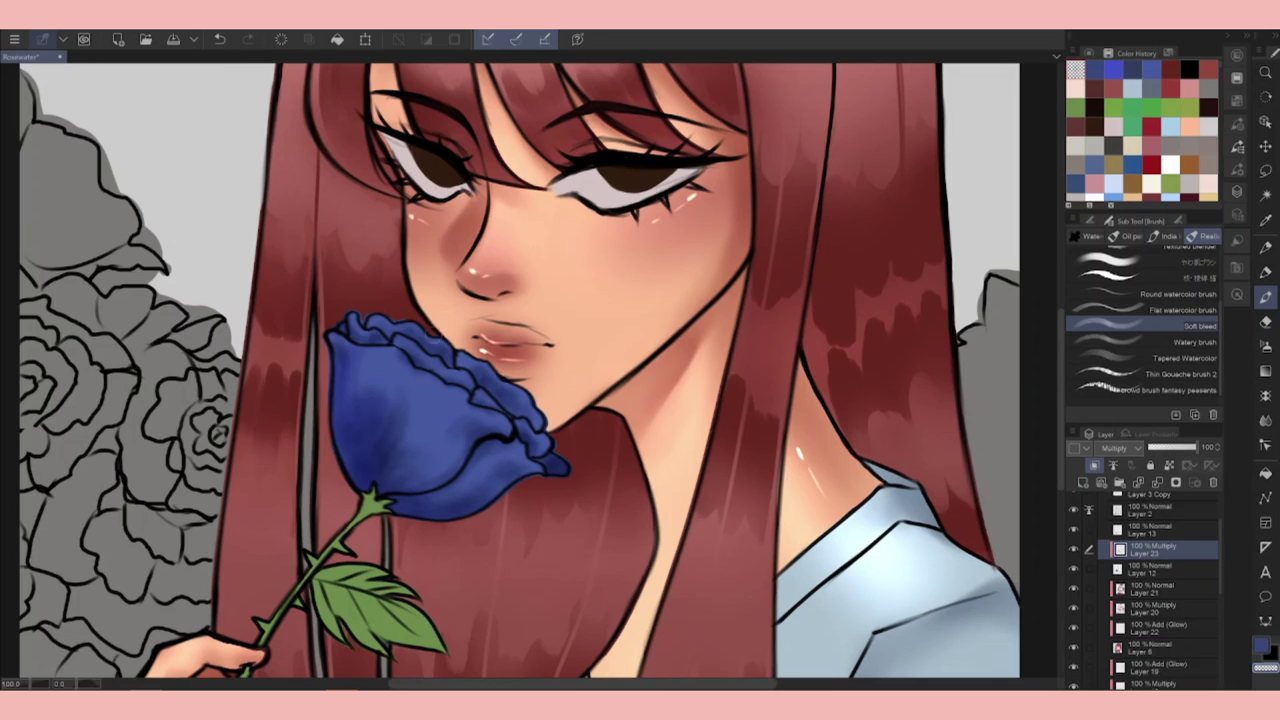
scroll(800, 525, "down", 2)
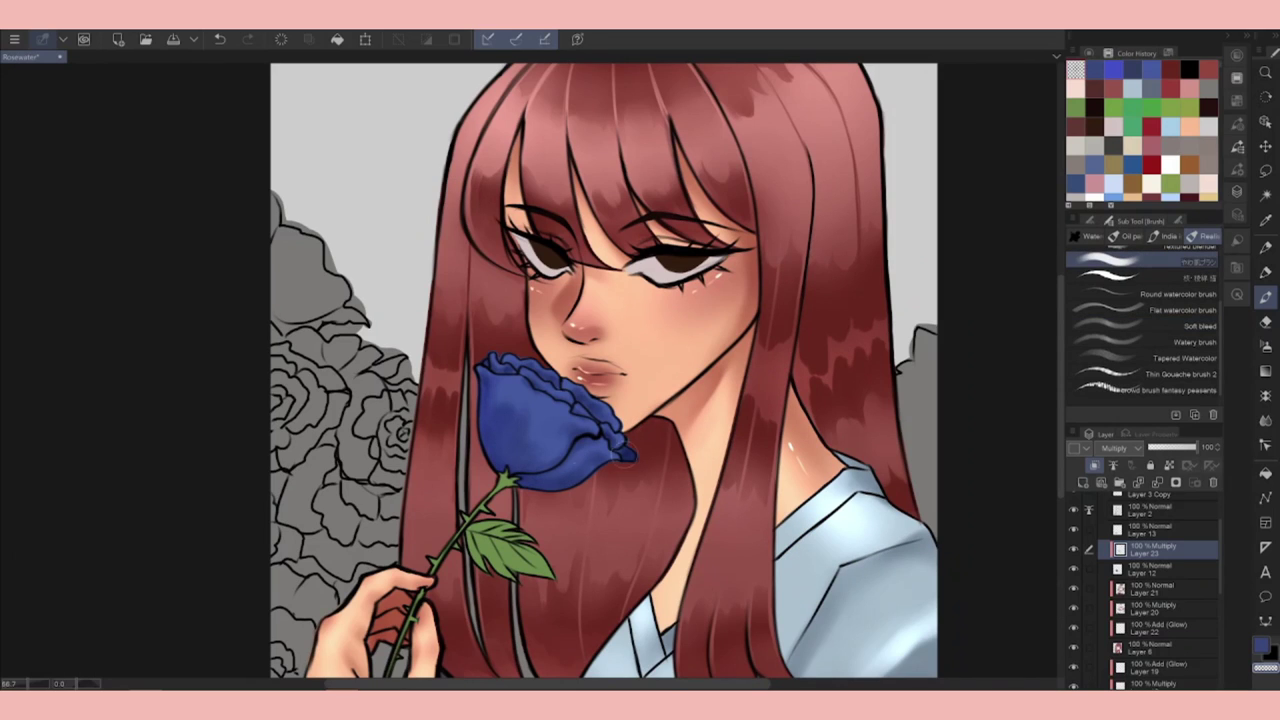
left_click(512, 453, "alt")
left_click(1200, 330)
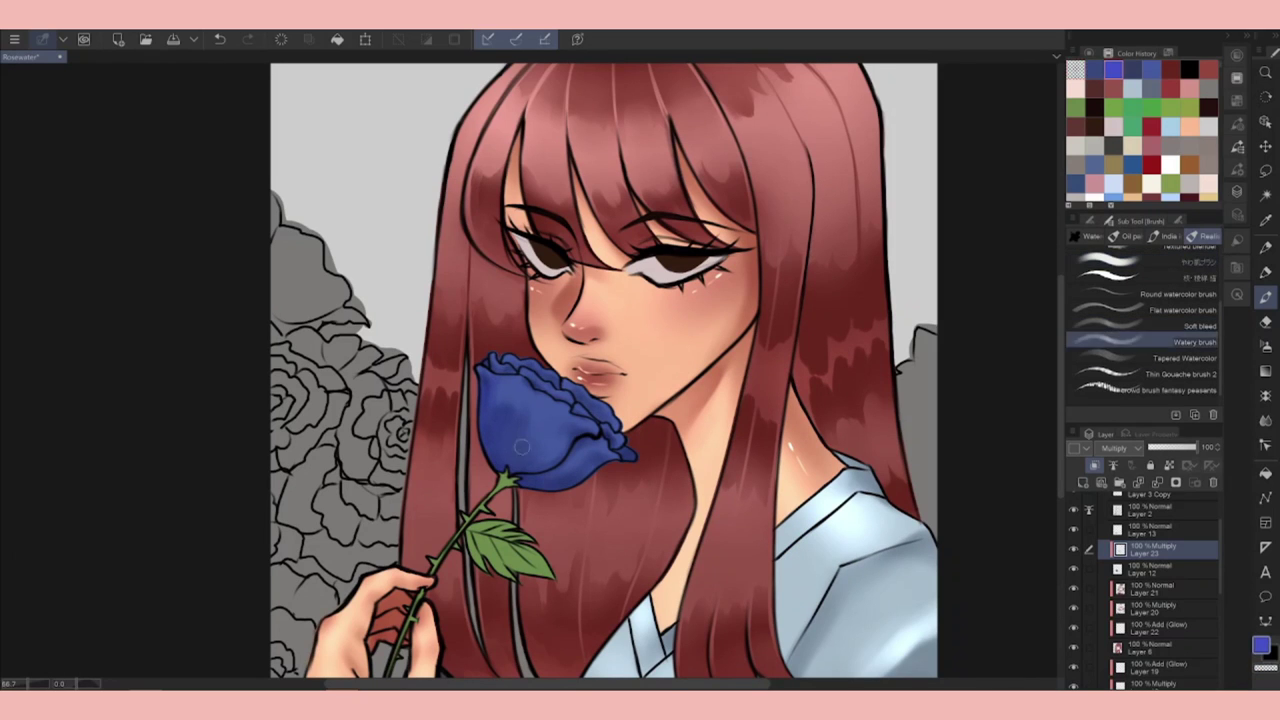
Add a clipped Add (Glow) layer above the rose shading and paint petal highlights in the shirt's light blue with Soft bleed.
key("ctrl+shift+n")
left_click(1115, 447)
left_click(1122, 290)
left_click(880, 560, "alt")
mouse_move(485, 395)
left_mouse_down()
mouse_move(575, 405)
mouse_move(520, 450)
mouse_move(495, 390)
left_mouse_up()
mouse_move(612, 450)
left_mouse_down()
mouse_move(548, 478)
mouse_move(540, 360)
mouse_move(605, 410)
mouse_move(620, 450)
left_mouse_up()
left_click_drag(522, 366, 604, 430)
left_click_drag(488, 350, 514, 374)
key("ctrl+minus")
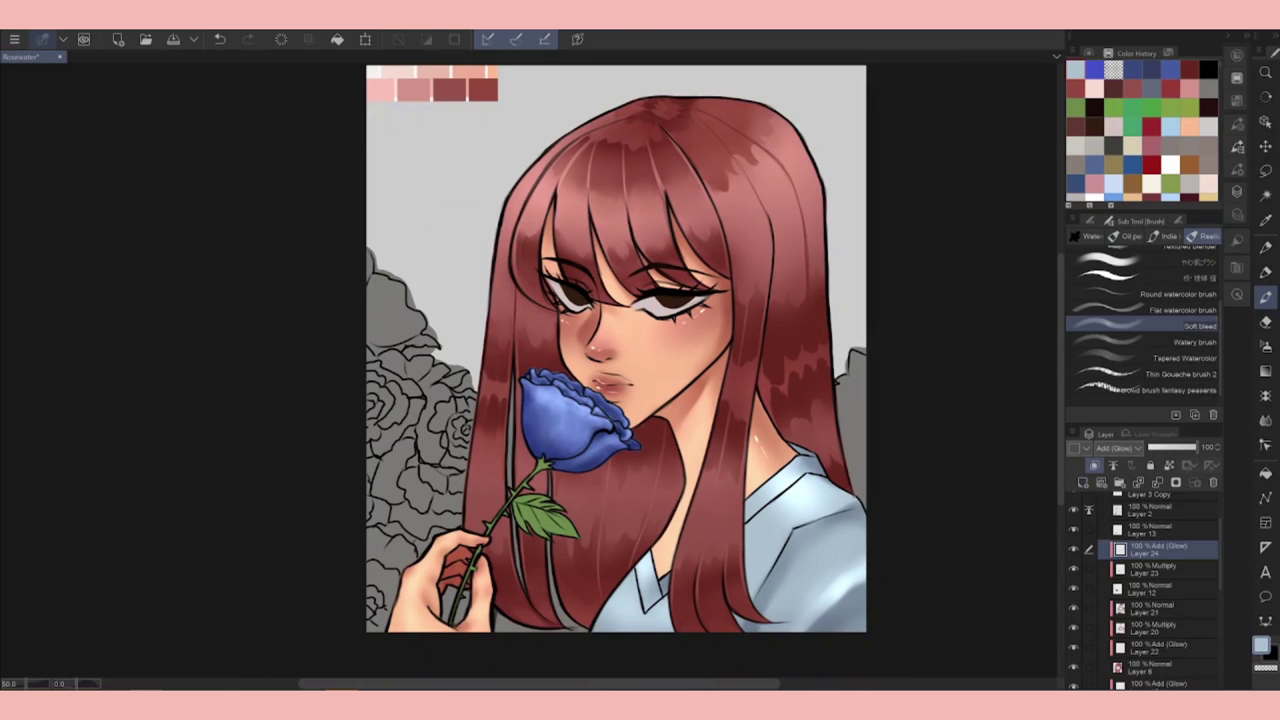
Trim the rose's glow with the Soft eraser, and draw light blue petal rims and veins with the Colored pencil.
left_click(1177, 571)
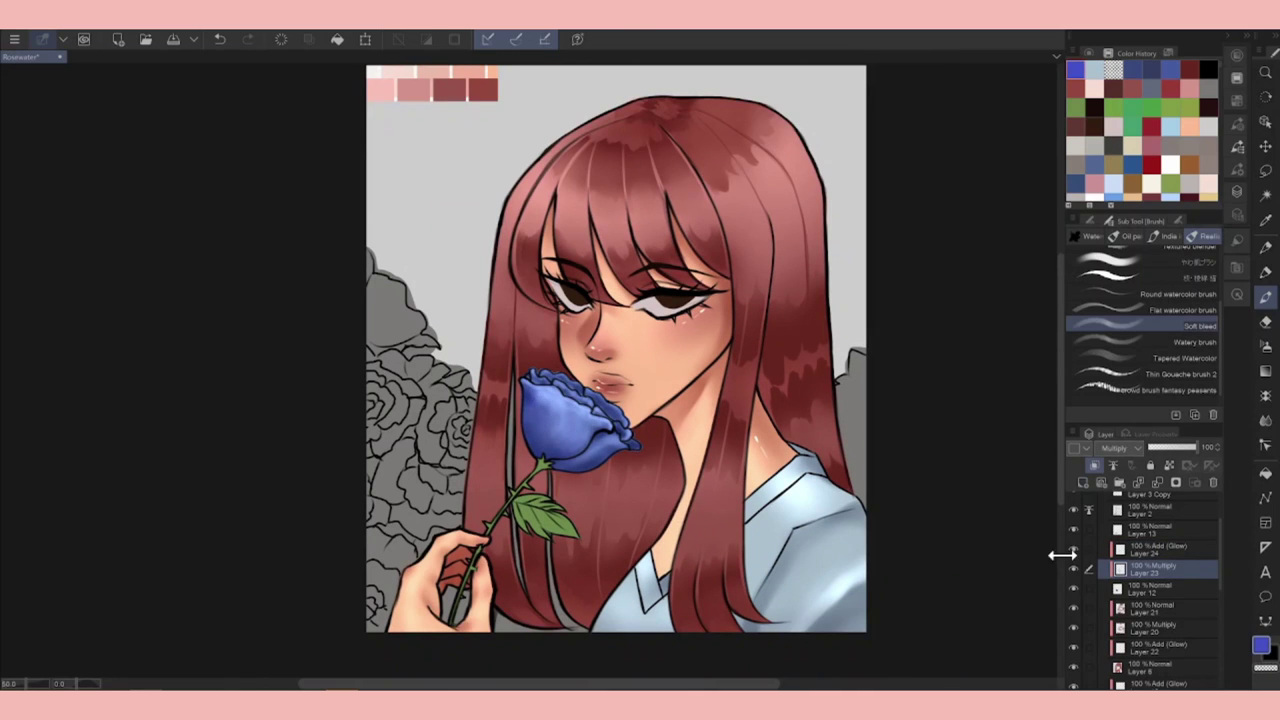
left_click(1150, 548)
key("ctrl+plus")
key("e")
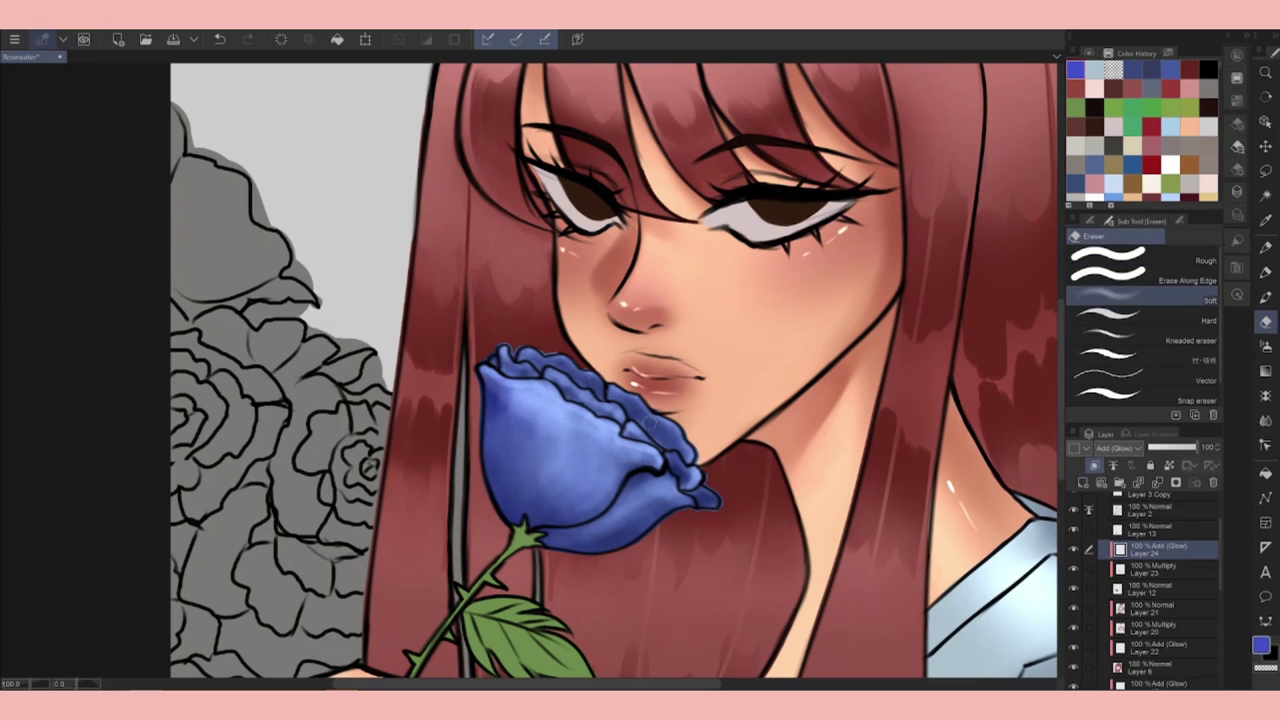
key("p")
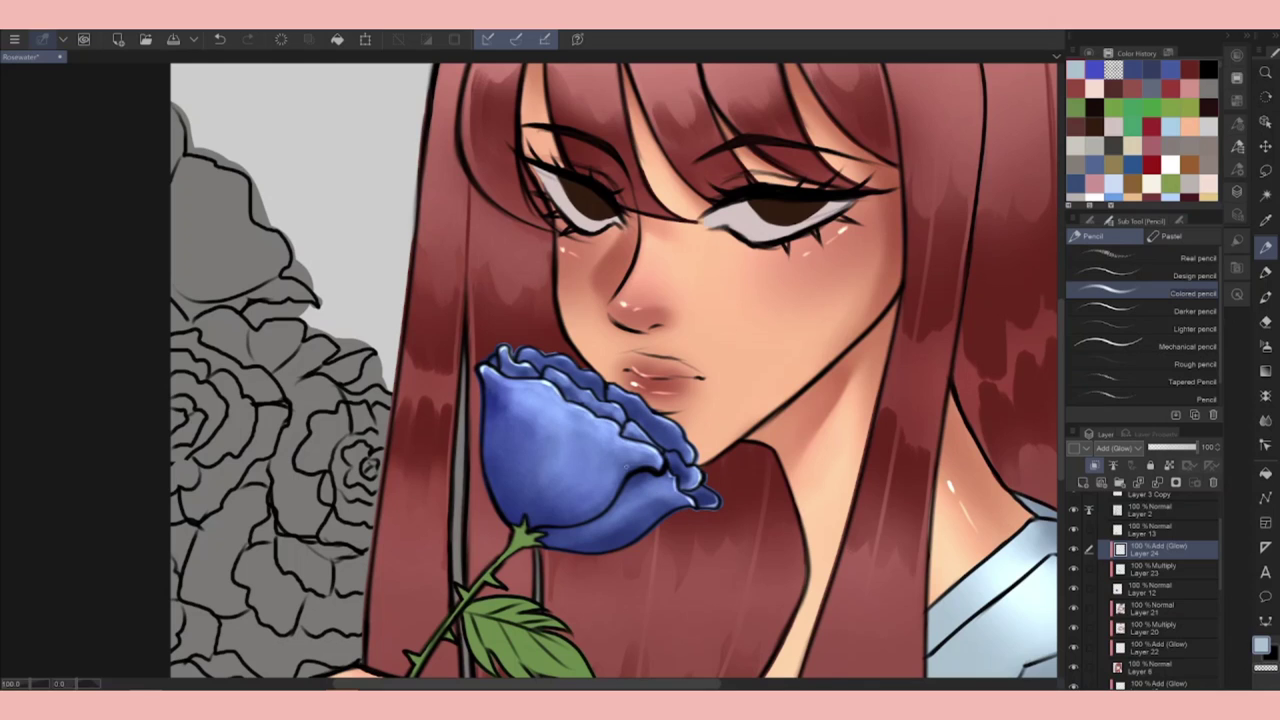
mouse_move(536, 520)
left_mouse_down()
mouse_move(604, 510)
mouse_move(540, 520)
left_mouse_up()
key("ctrl+minus")
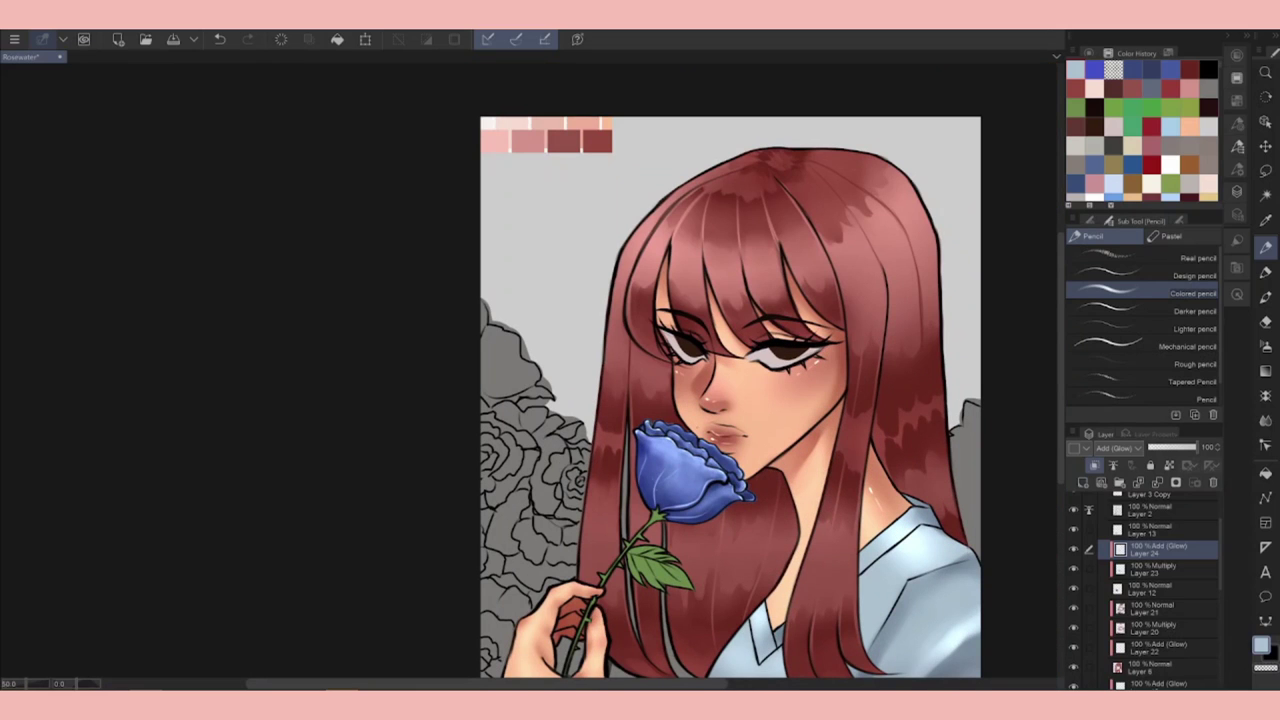
Add a clipped Multiply layer above the stem and leaf, and shade both in dark green with the Noise pastel.
left_click(1101, 468)
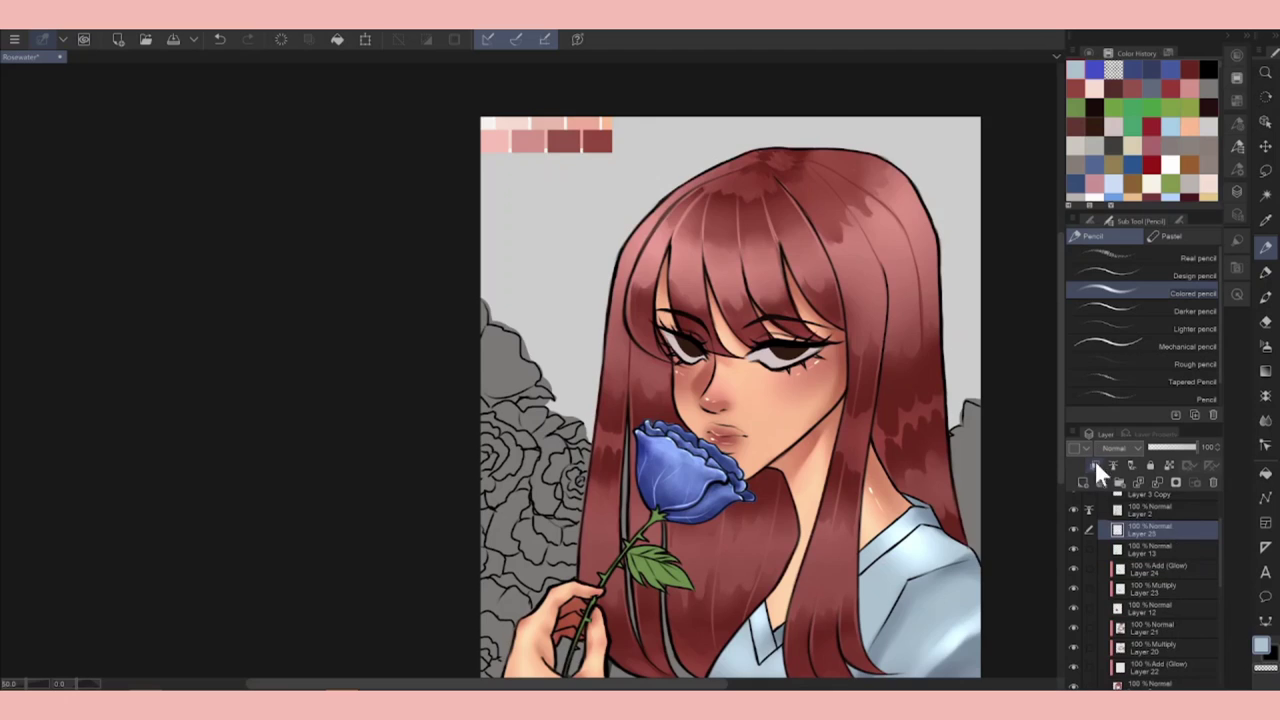
key("ctrl+plus")
left_click(1170, 236)
left_click(1150, 350)
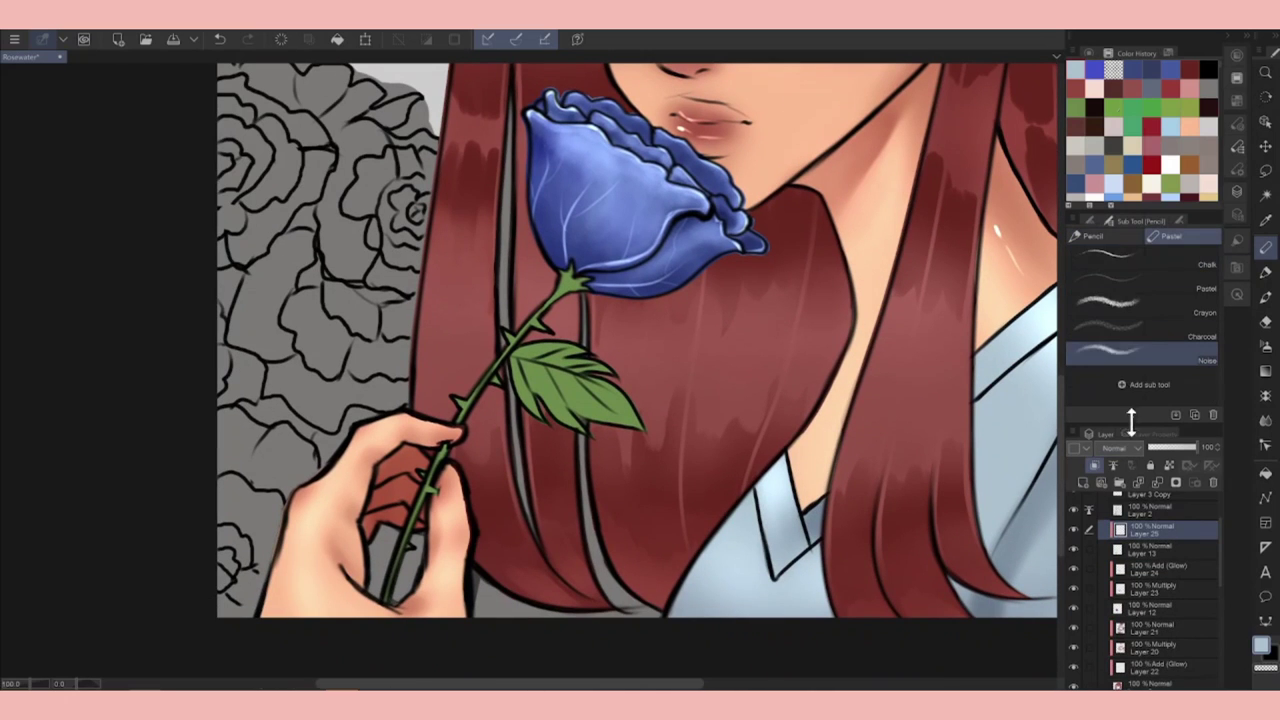
left_click(1090, 52)
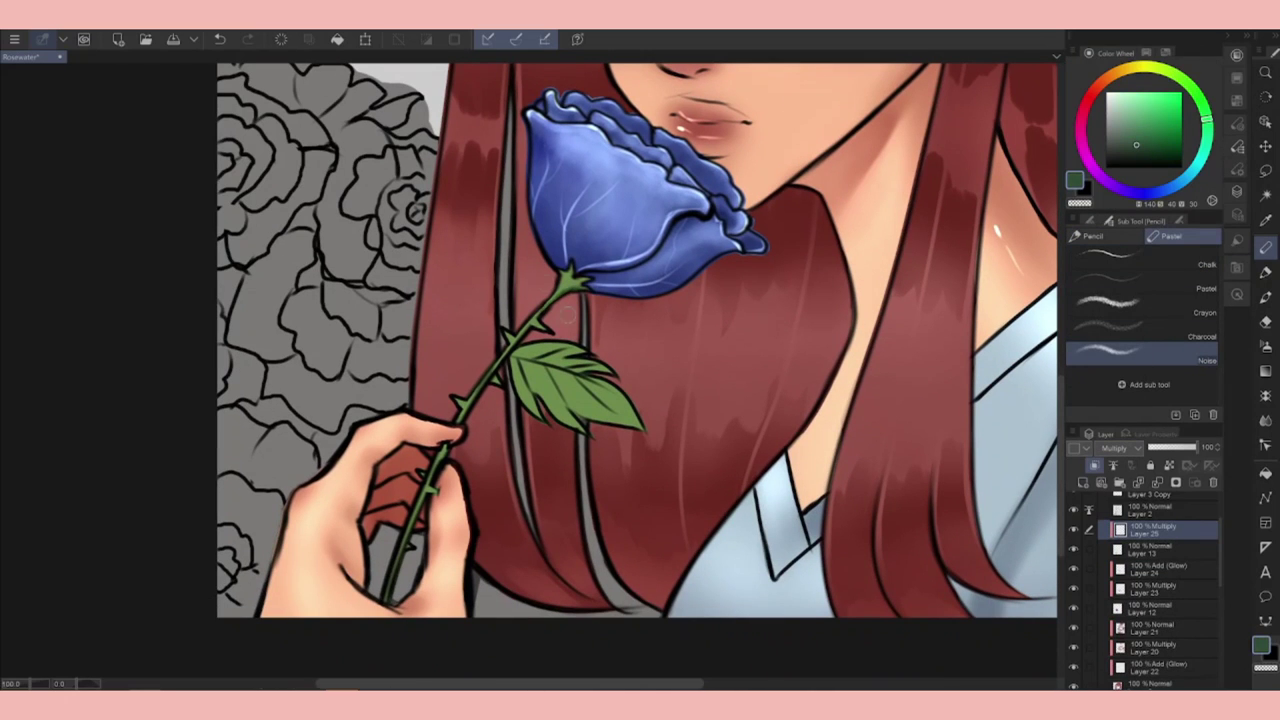
left_click_drag(490, 376, 412, 535)
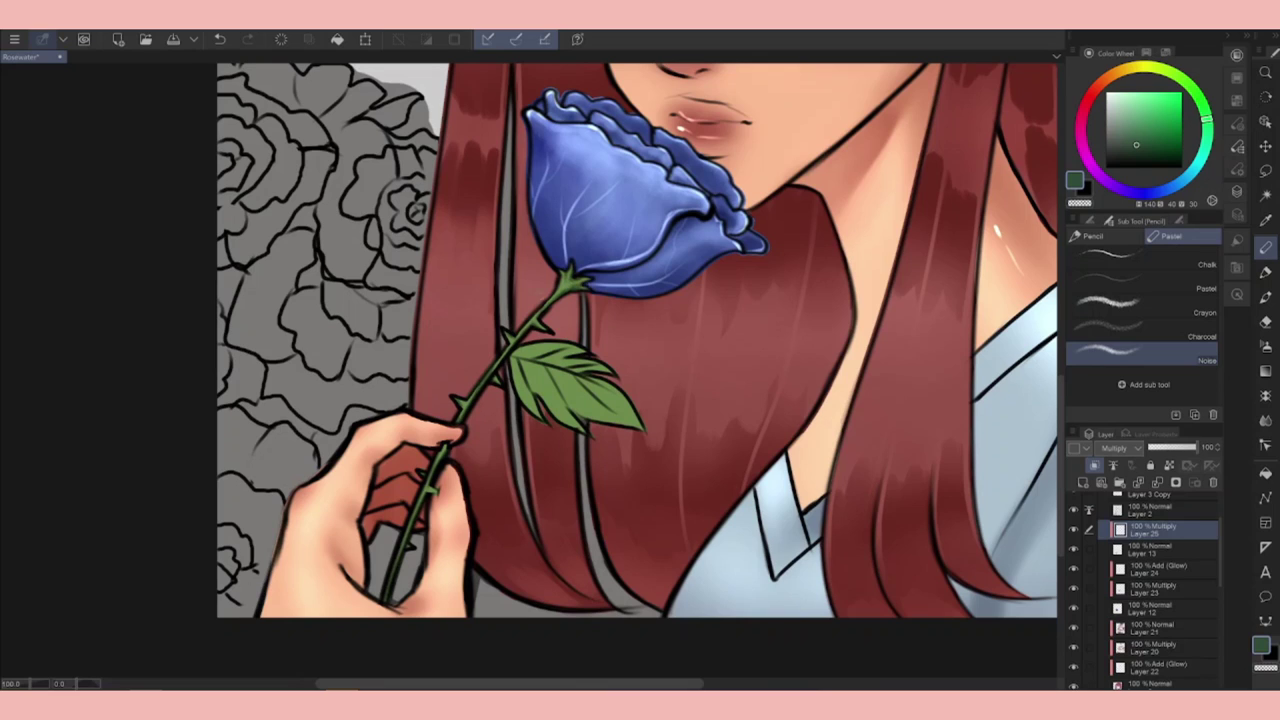
mouse_move(514, 358)
left_mouse_down()
mouse_move(528, 390)
mouse_move(630, 415)
left_mouse_up()
mouse_move(540, 344)
left_mouse_down()
mouse_move(606, 368)
mouse_move(624, 420)
mouse_move(564, 346)
mouse_move(528, 408)
left_mouse_up()
Add a clipped Normal layer beneath the stem's Multiply shading and tint the leaf with muted olive, teal and yellow-green.
left_click(1083, 482)
left_click(1127, 68)
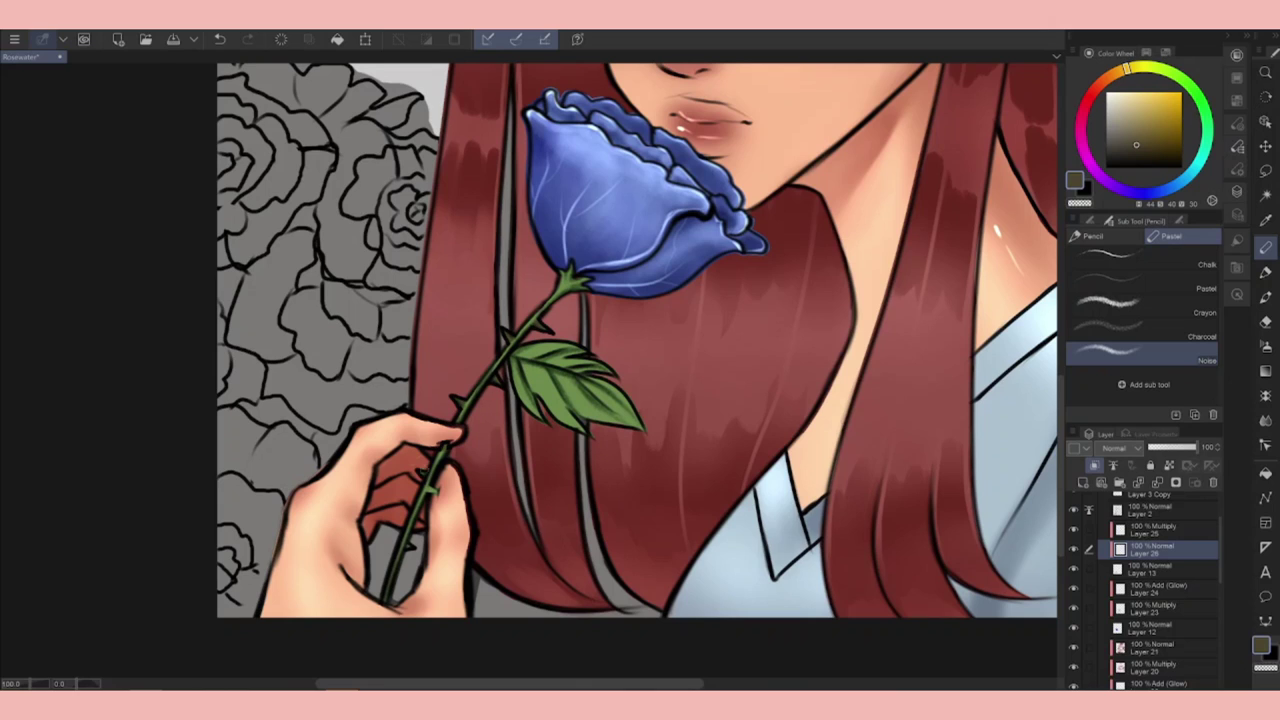
key("alt+bracketright")
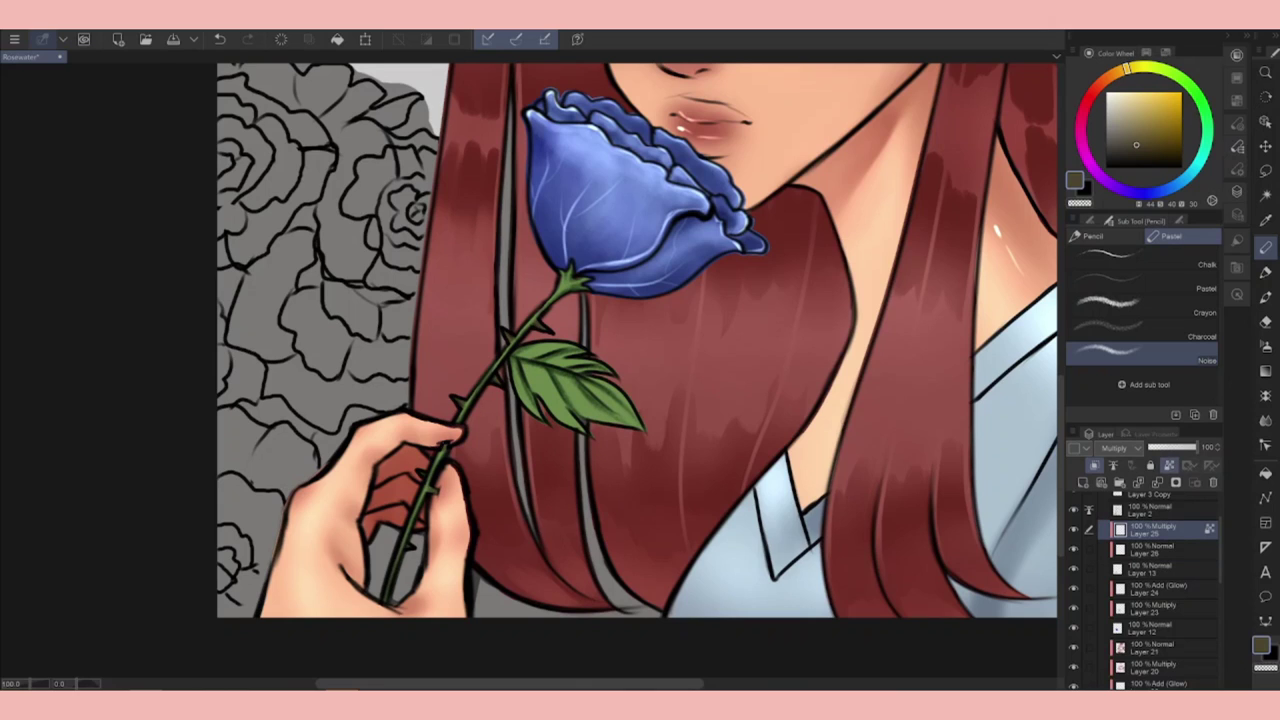
key("ctrl+shift+r")
key("alt+bracketleft")
left_click_drag(1143, 62, 1200, 160)
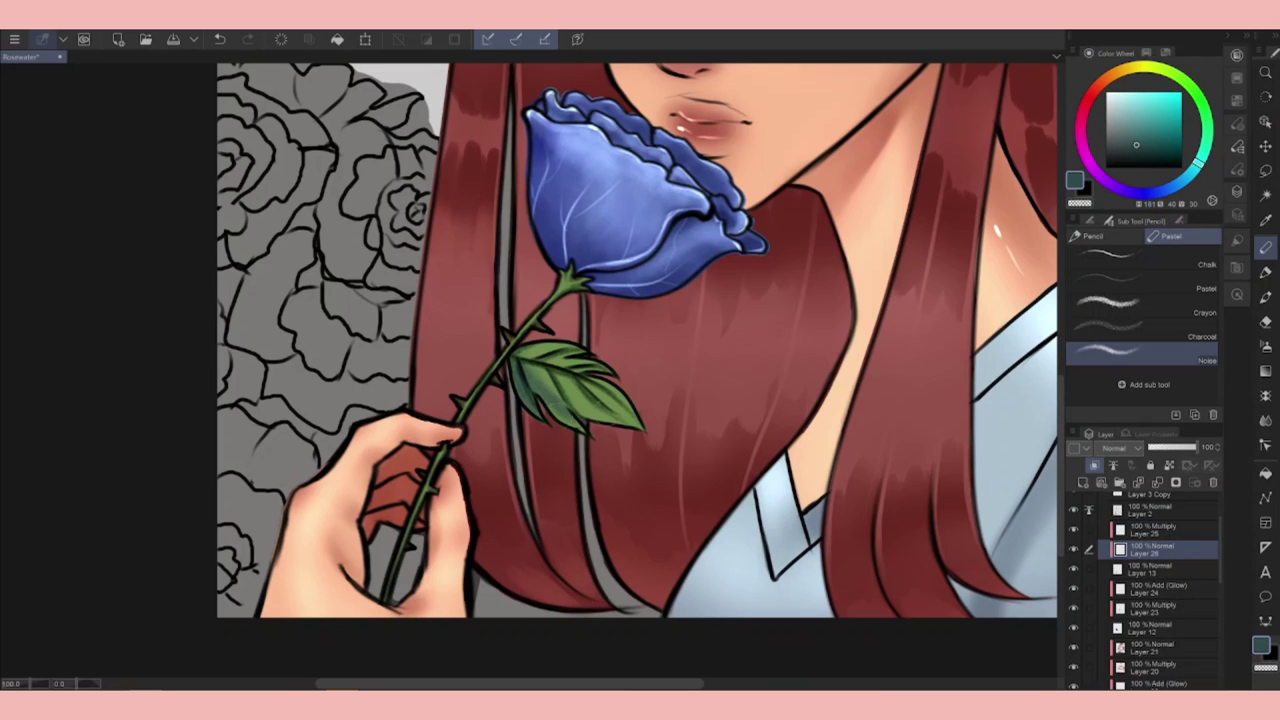
scroll(703, 411, "down", 5)
scroll(708, 428, "up", 3)
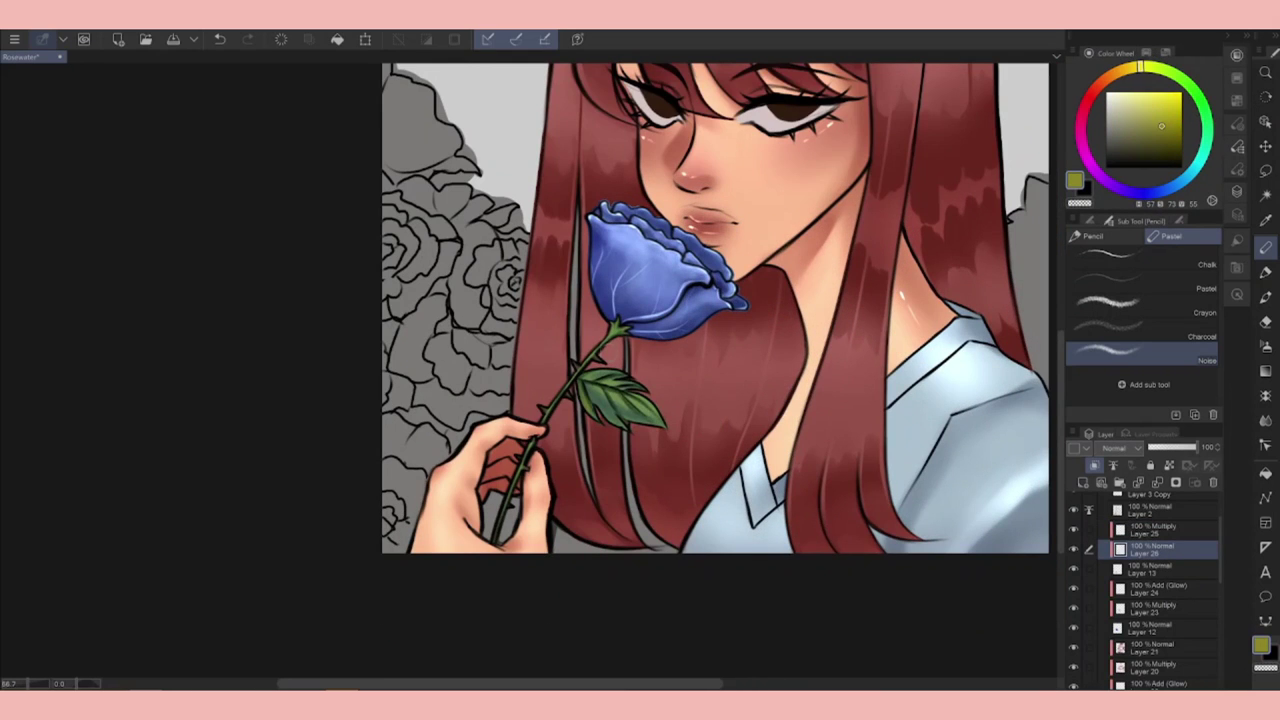
Add a clipped layer over the hand's skin shading and paint dark red thorn cuts on the fingers with Charcoal, Chalk and Pastel.
left_click(1150, 528)
scroll(715, 340, "up", 2)
scroll(1150, 590, "down", 3)
left_click(1150, 583)
key("ctrl+plus")
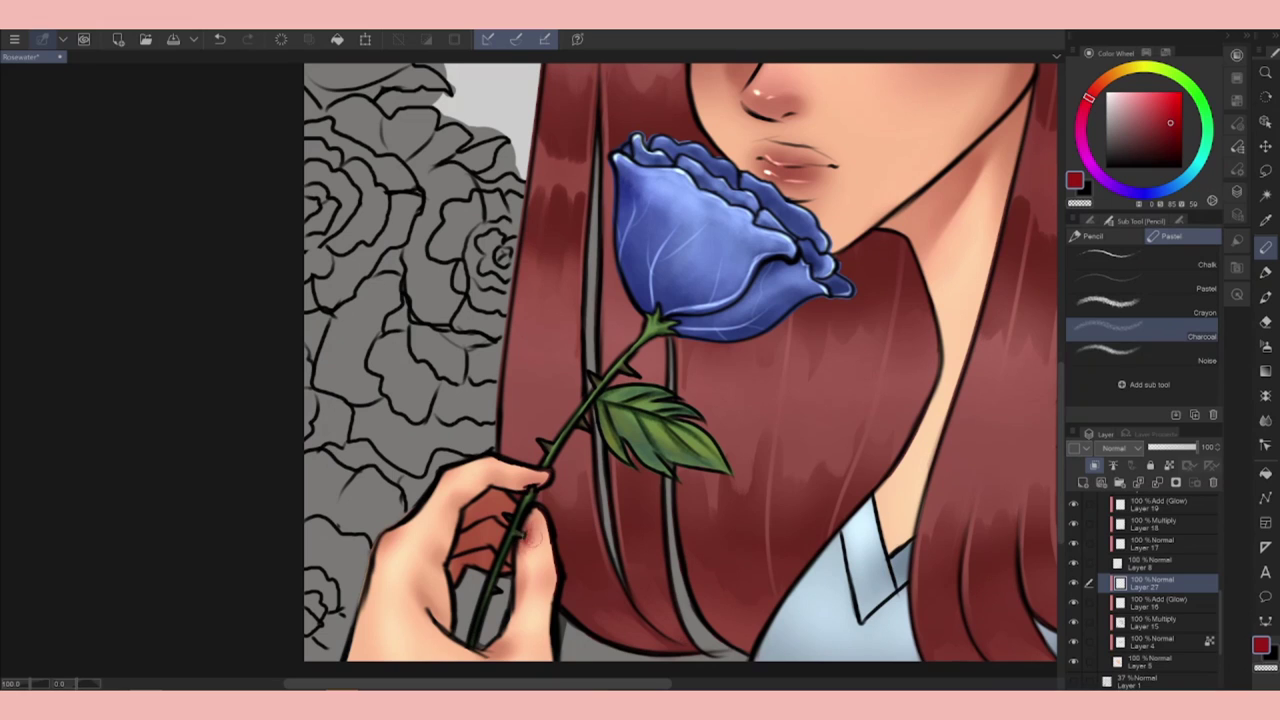
left_click(1140, 257)
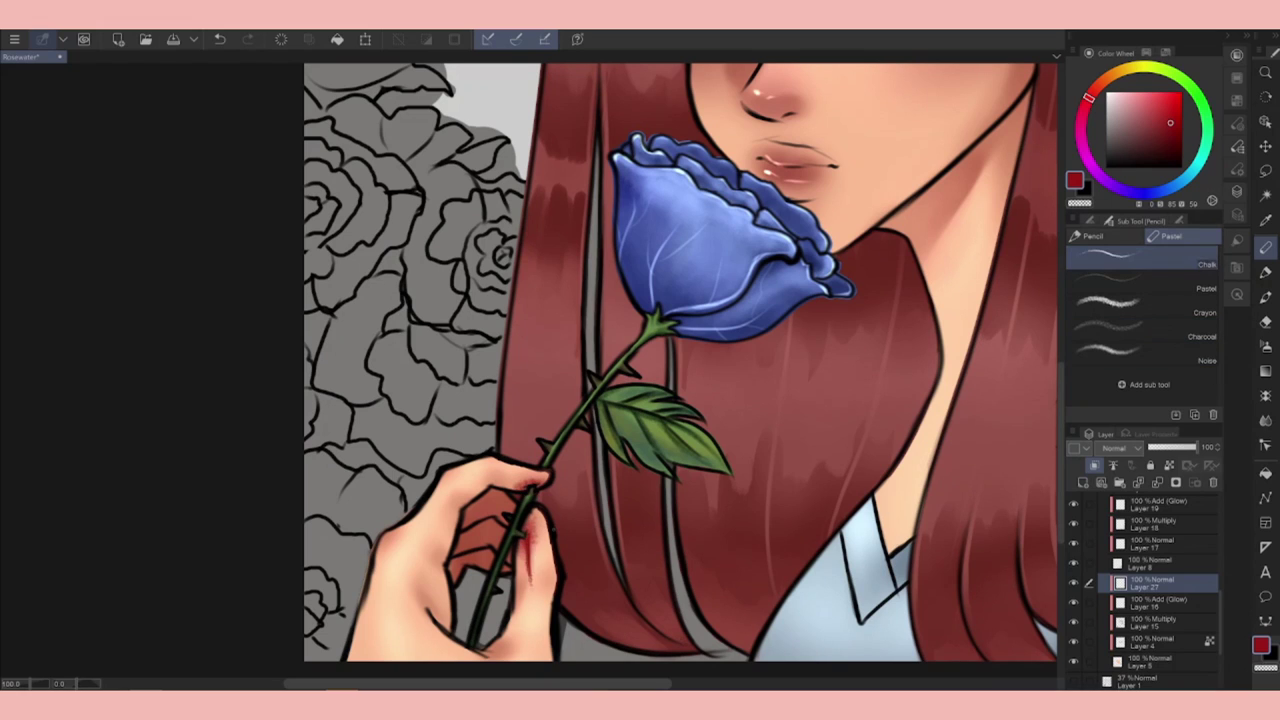
key("ctrl+minus")
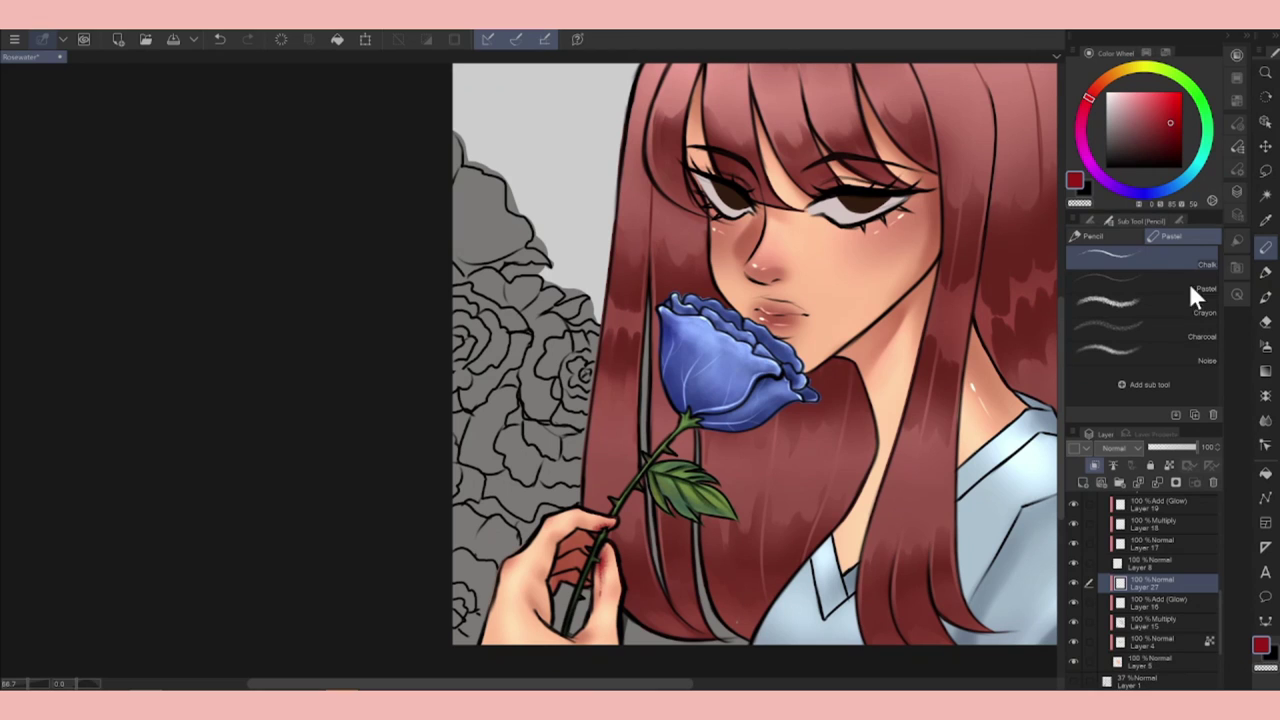
left_click(1140, 289)
scroll(1219, 584, "up", 2)
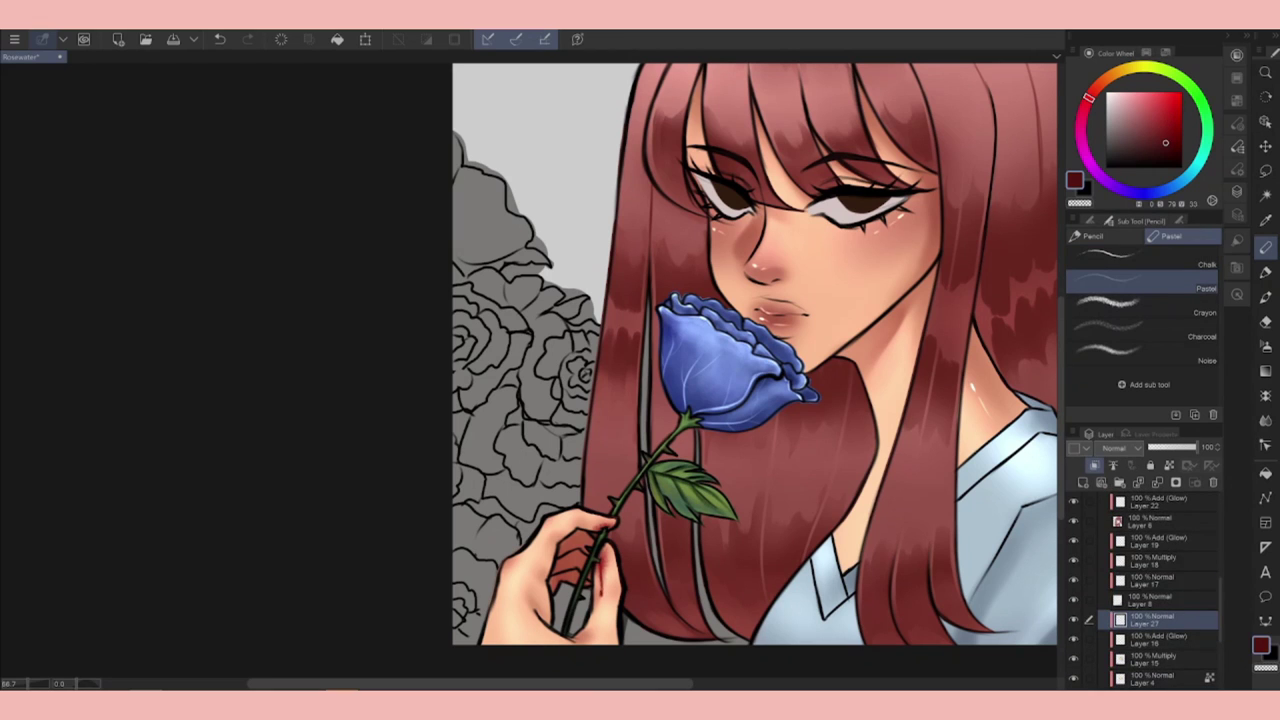
Pick a pale pink from the used colours and highlight the finger cuts with the Lighter pencil.
left_click(1168, 52)
left_click(1075, 69)
key("ctrl+minus")
key("ctrl+plus")
key("p")
key("ctrl+minus")
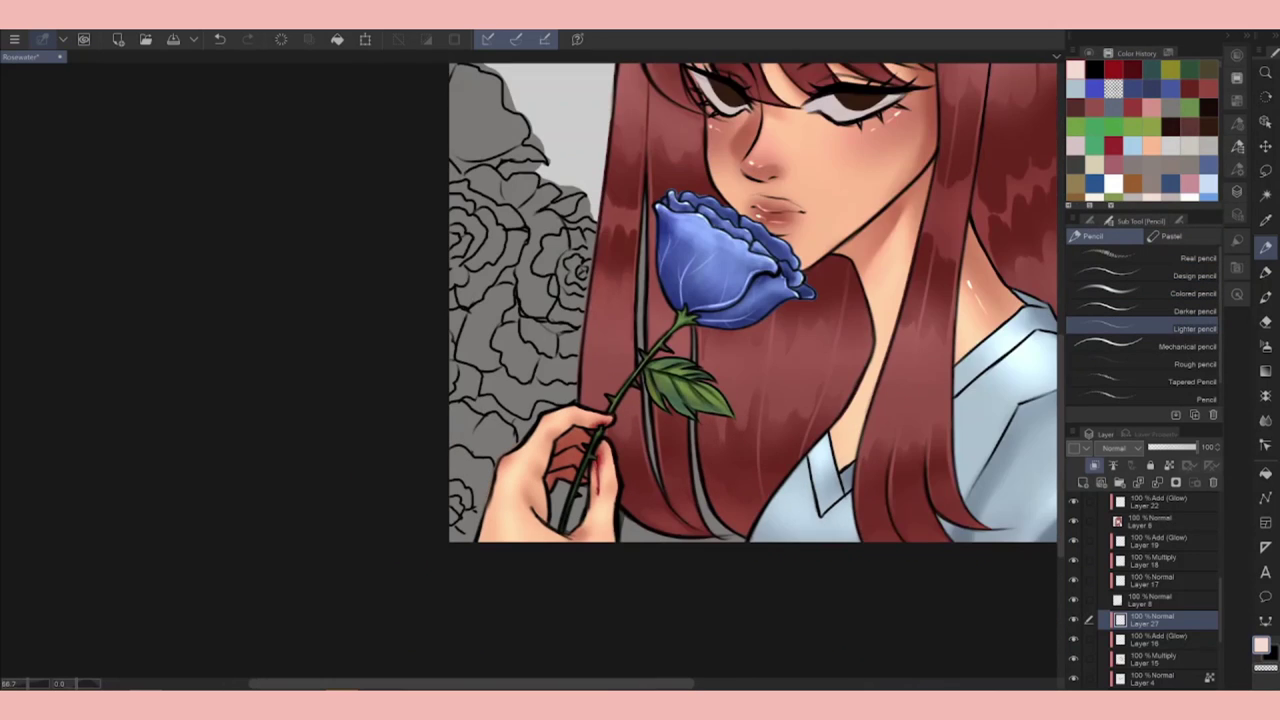
Blend the finger cuts into the skin with the Simple blender, and refine them with dark red and the Soft eraser.
key("ctrl+plus")
key("j")
key("ctrl+minus")
key("ctrl+plus")
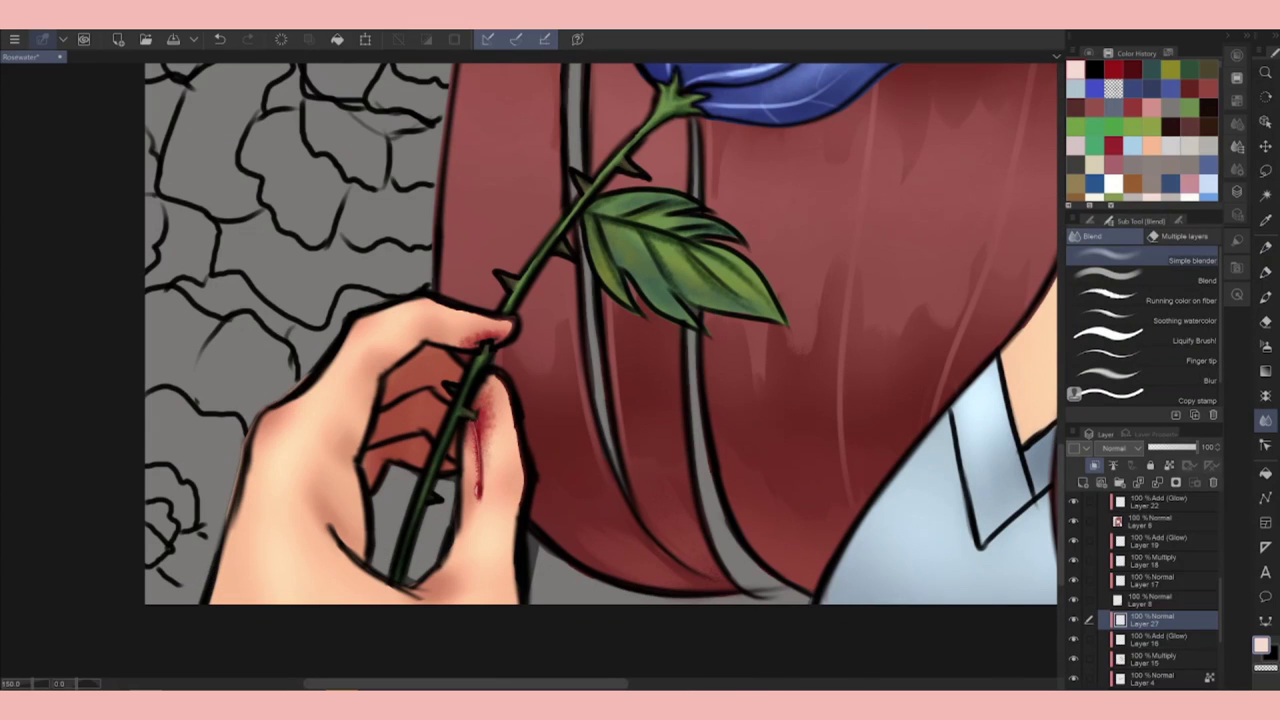
key("p")
key("ctrl+minus")
key("e")
Add a clipped layer above the stem's shading, and paint dark red Crayon blood on the stem with pale pink Lighter pencil highlights.
scroll(1227, 550, "up", 5)
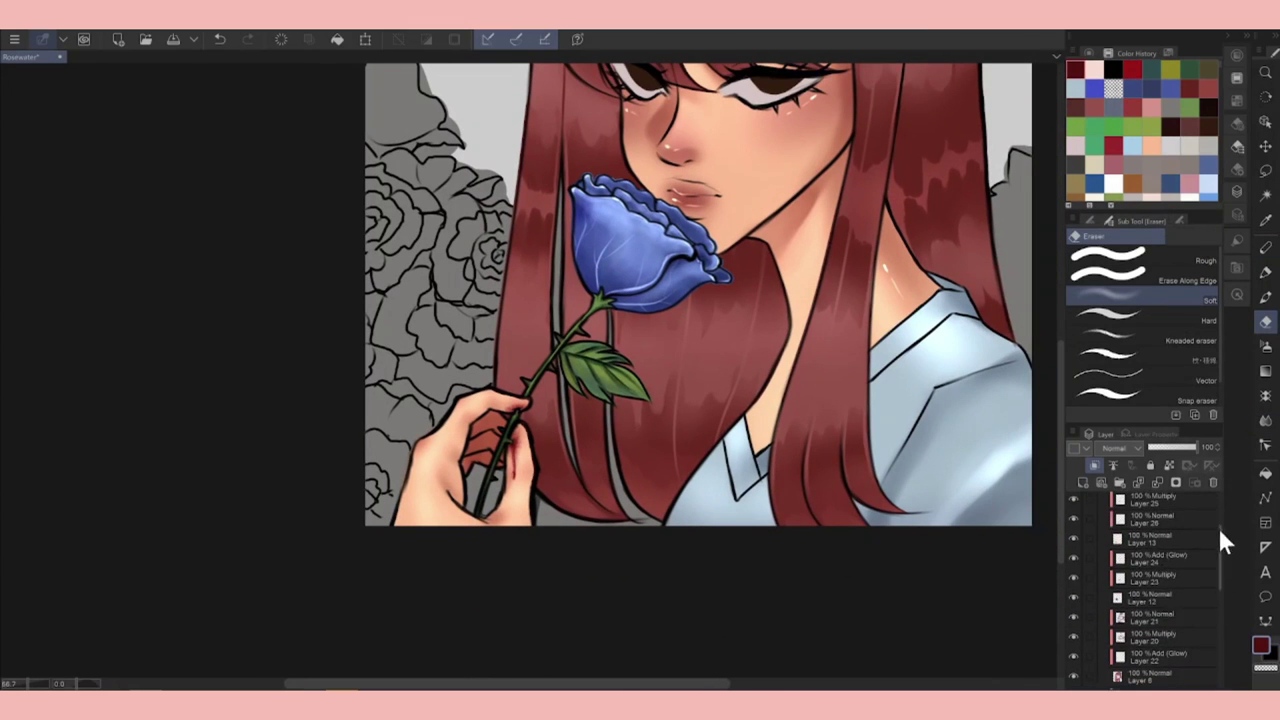
scroll(1227, 554, "up", 2)
key("p")
key("ctrl+plus")
left_click_drag(677, 486, 805, 486)
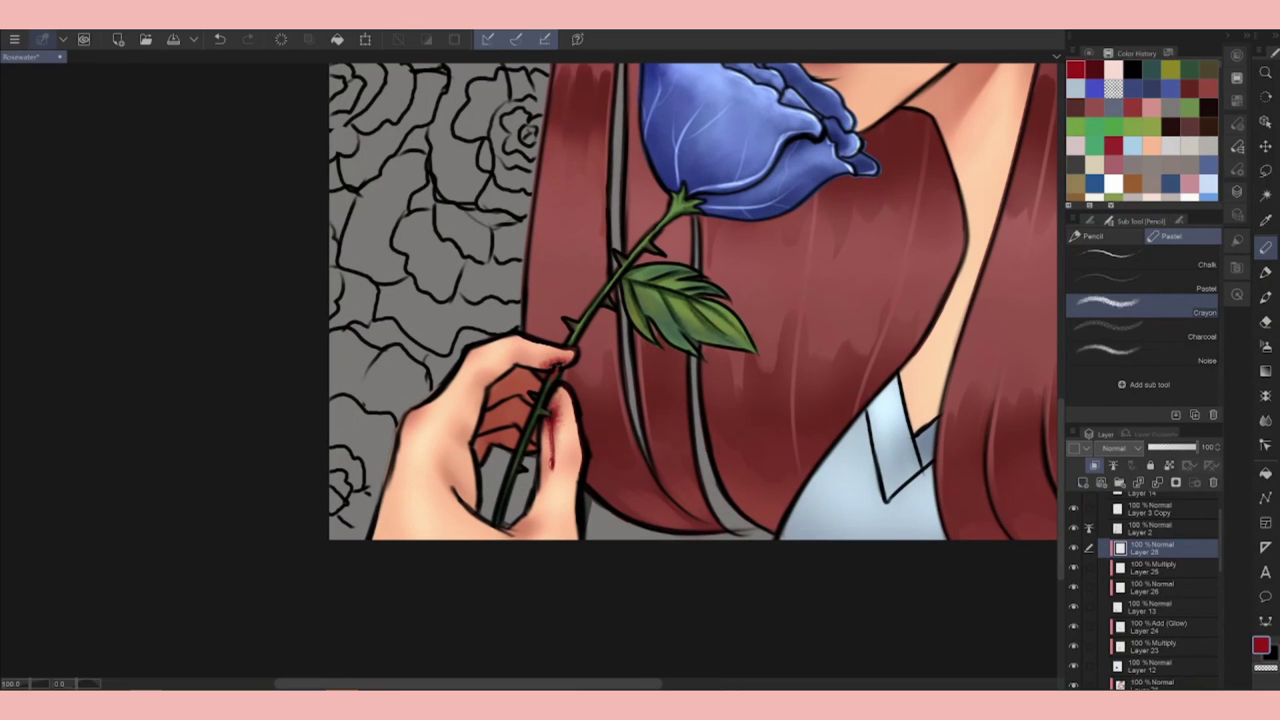
left_click(592, 350, "alt")
key("p")
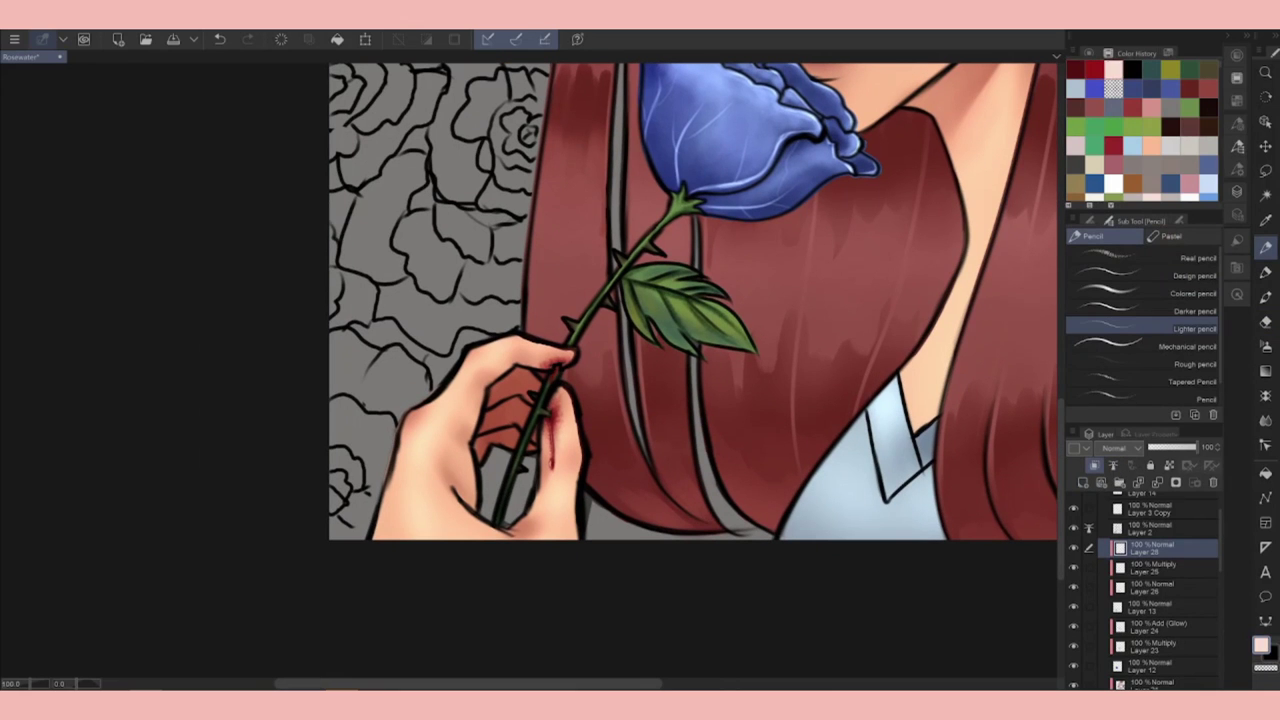
Save the drawing and add a new layer directly above the eyes' base colour layer.
key("ctrl+minus")
key("ctrl+minus")
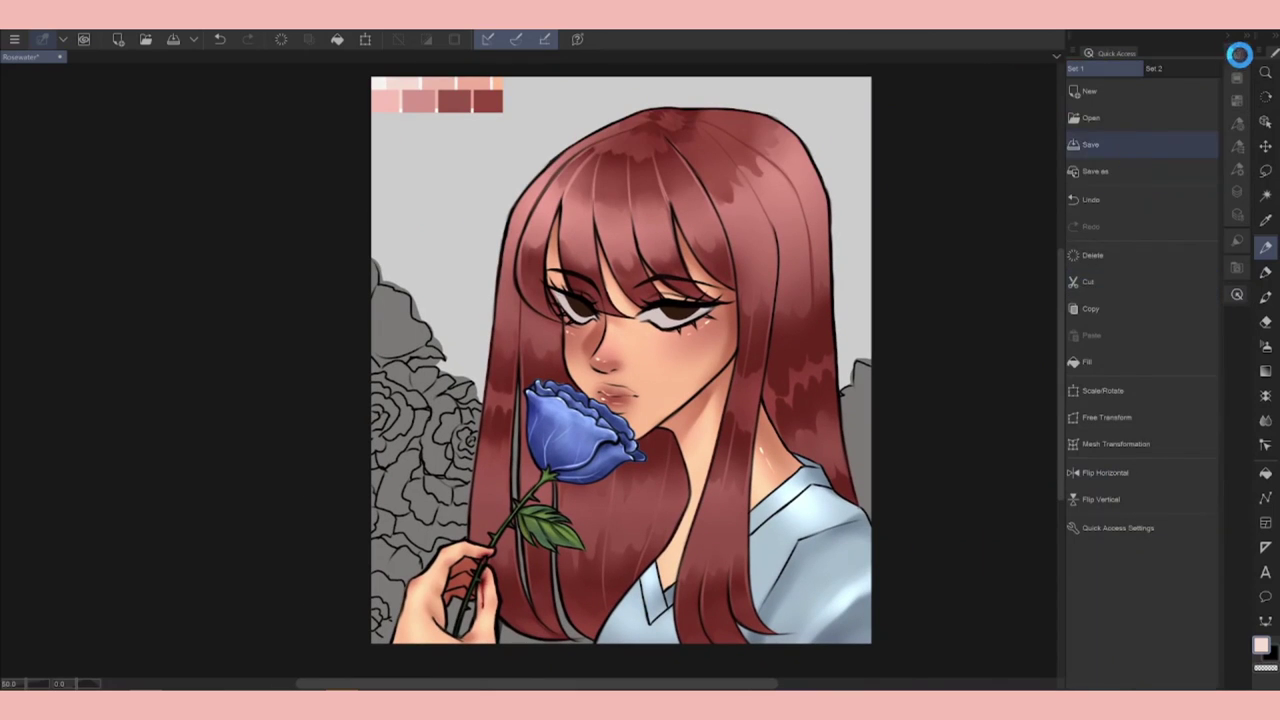
scroll(1218, 509, "up", 2)
left_click(1084, 482)
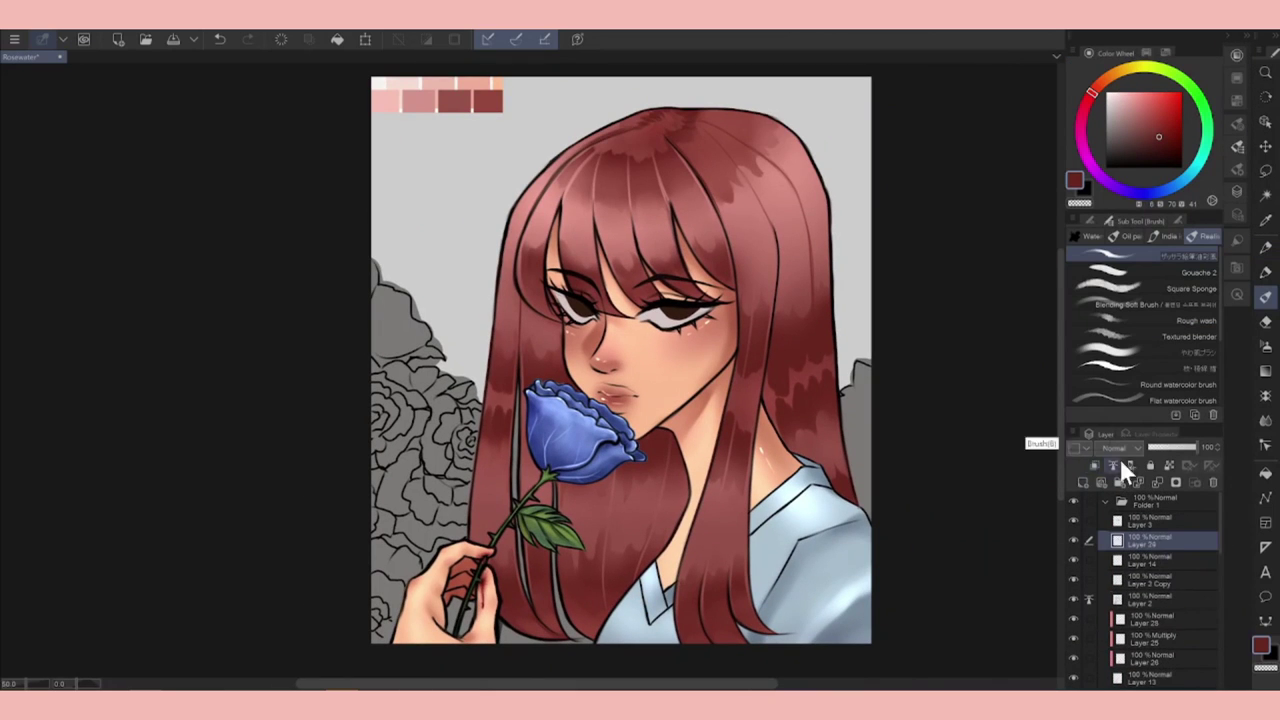
Clip the new eye layer, set it to Multiply, and shade the eyes in muted dusty pink with a soft realistic brush.
key("i")
left_click(1265, 294)
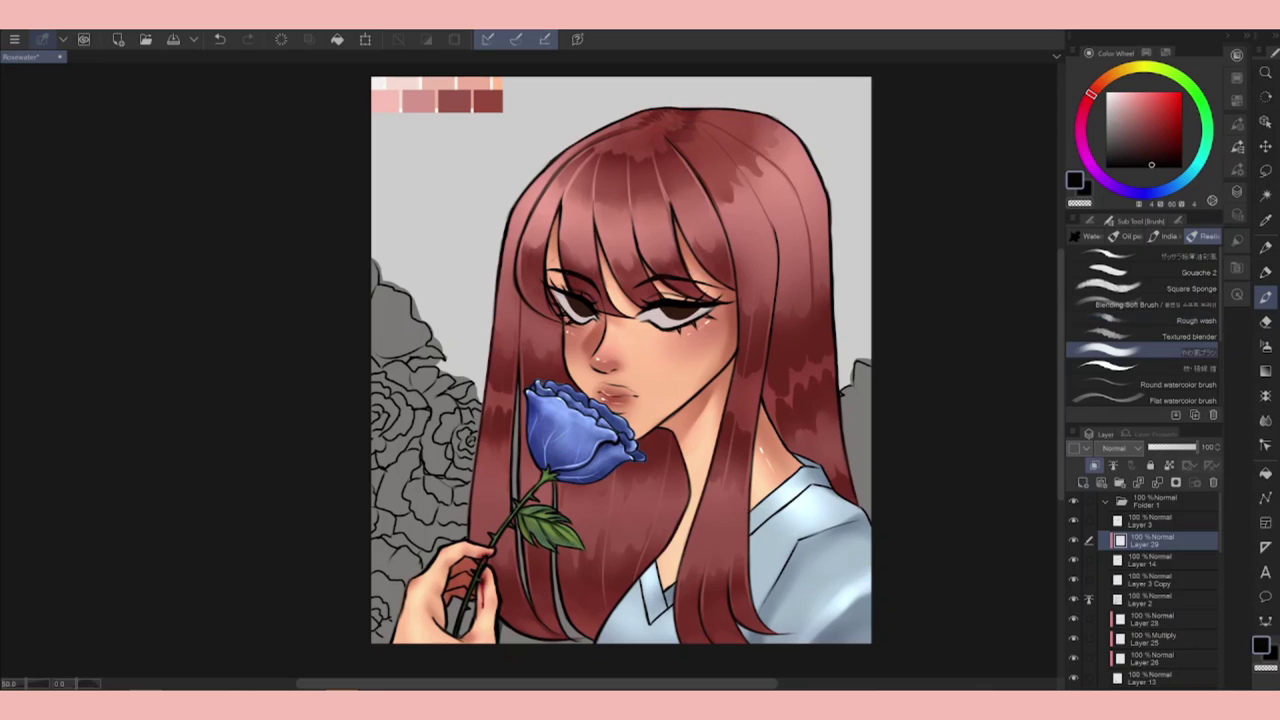
left_click(1150, 560)
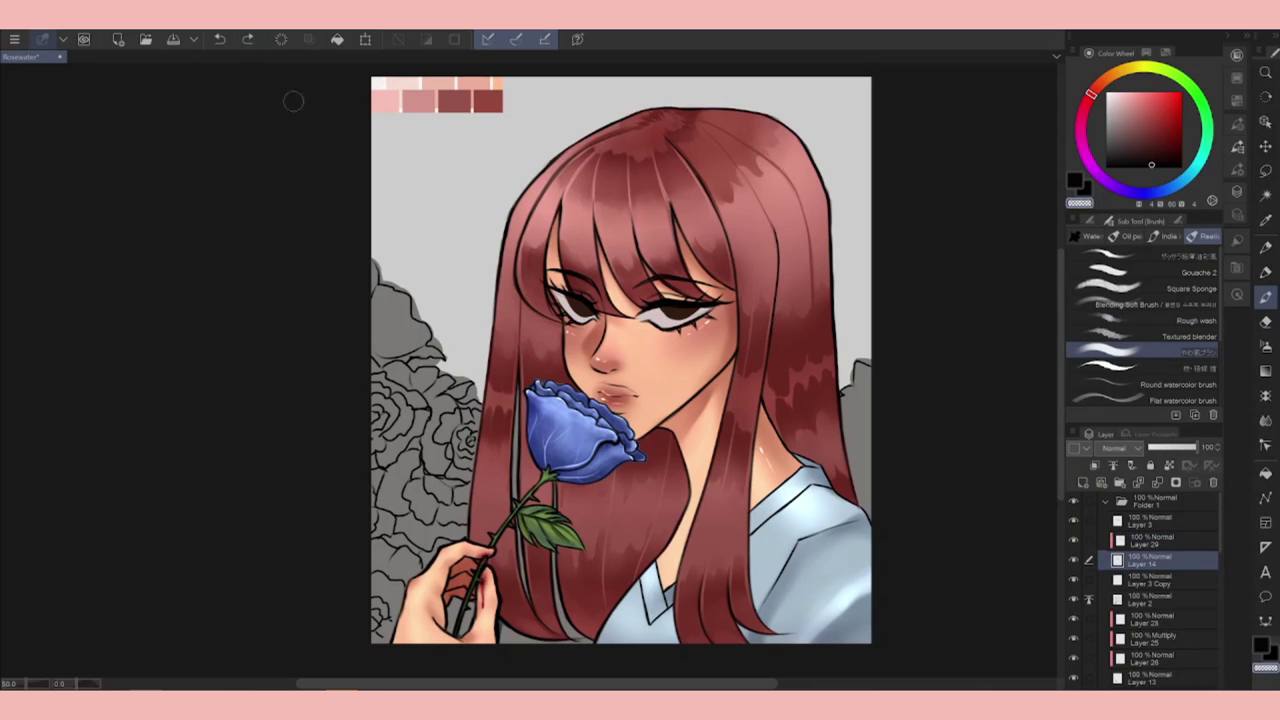
left_click(1150, 540)
left_click(1125, 105)
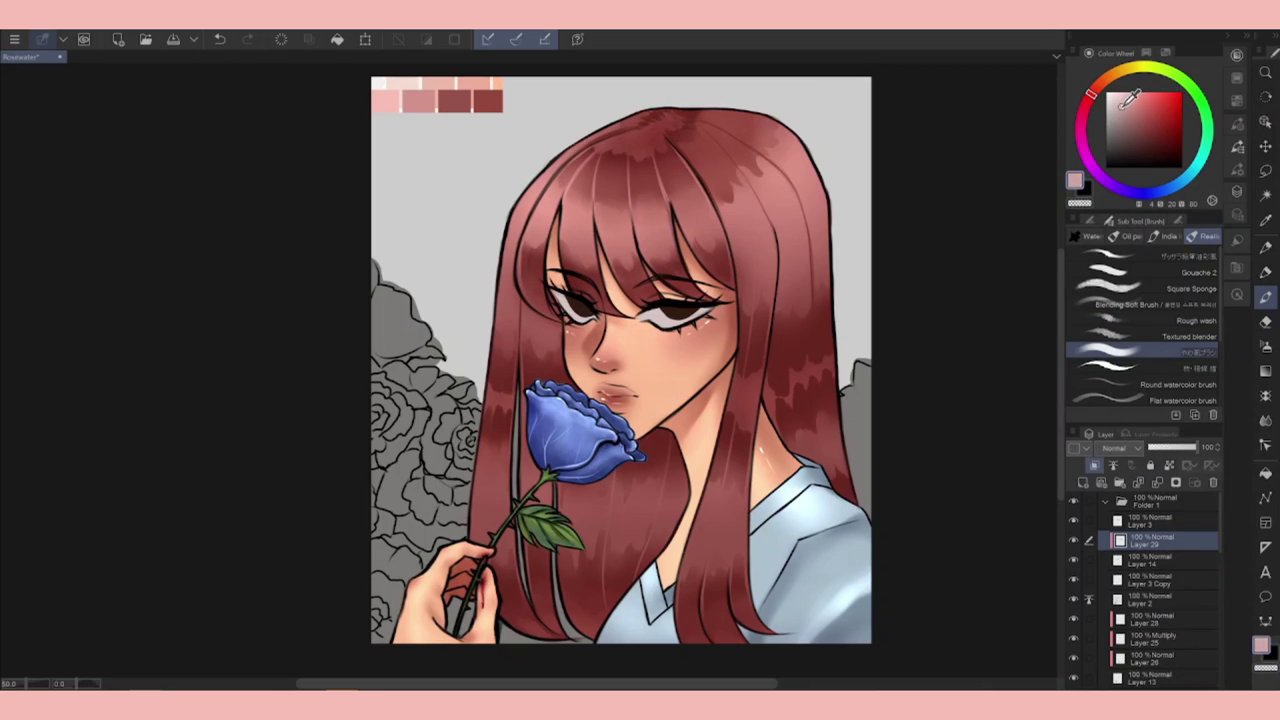
left_click(1110, 447)
left_click(1127, 110)
left_click(1127, 121)
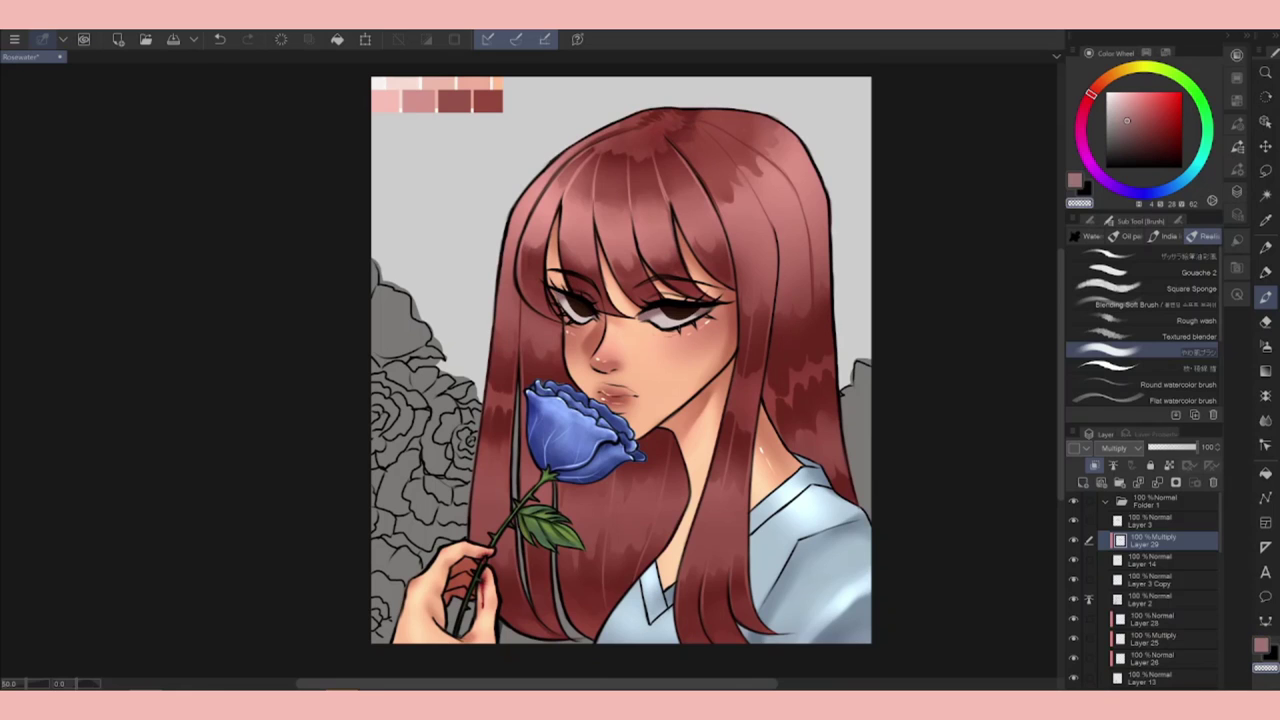
Add another clipped Multiply layer and darken the irises and pupils in very dark brown, switching to the Lighter pencil for detail.
left_click(1111, 474)
left_click(1094, 558)
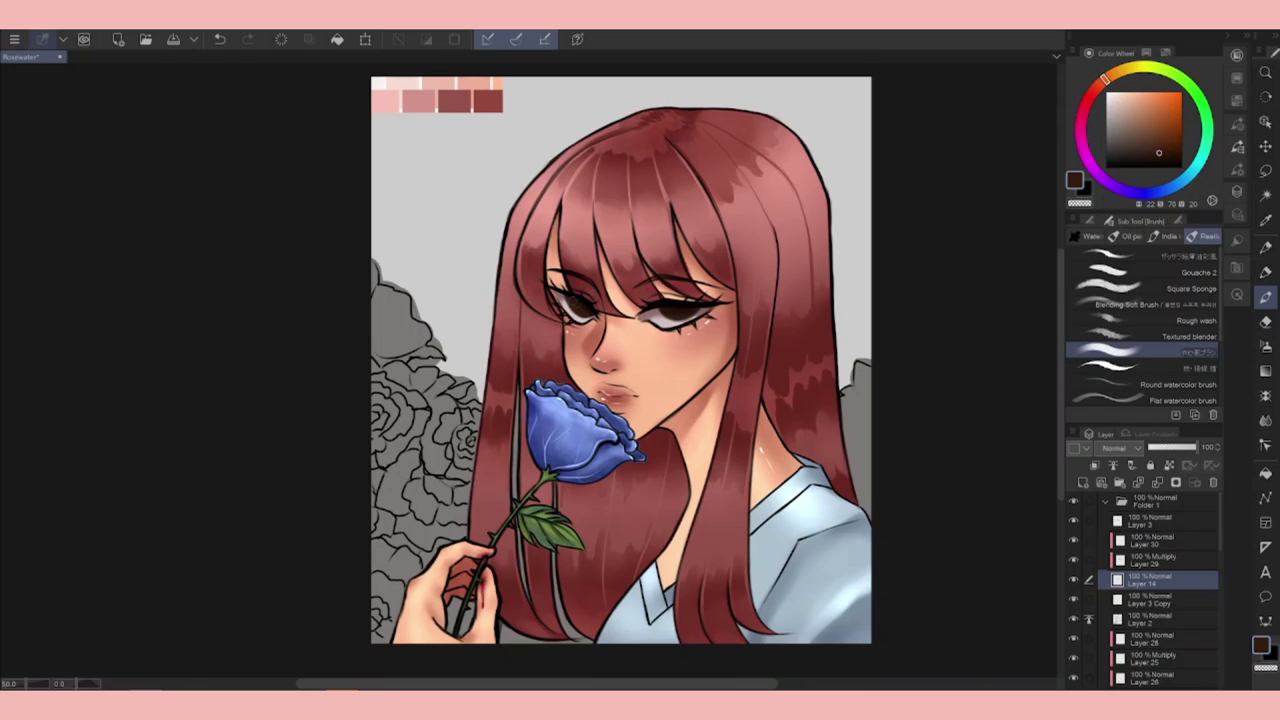
left_click(1187, 540)
key("ctrl+plus")
key("ctrl+plus")
left_click_drag(1158, 152, 1163, 175)
left_click_drag(741, 280, 745, 282)
left_click_drag(540, 275, 552, 280)
key("ctrl+z")
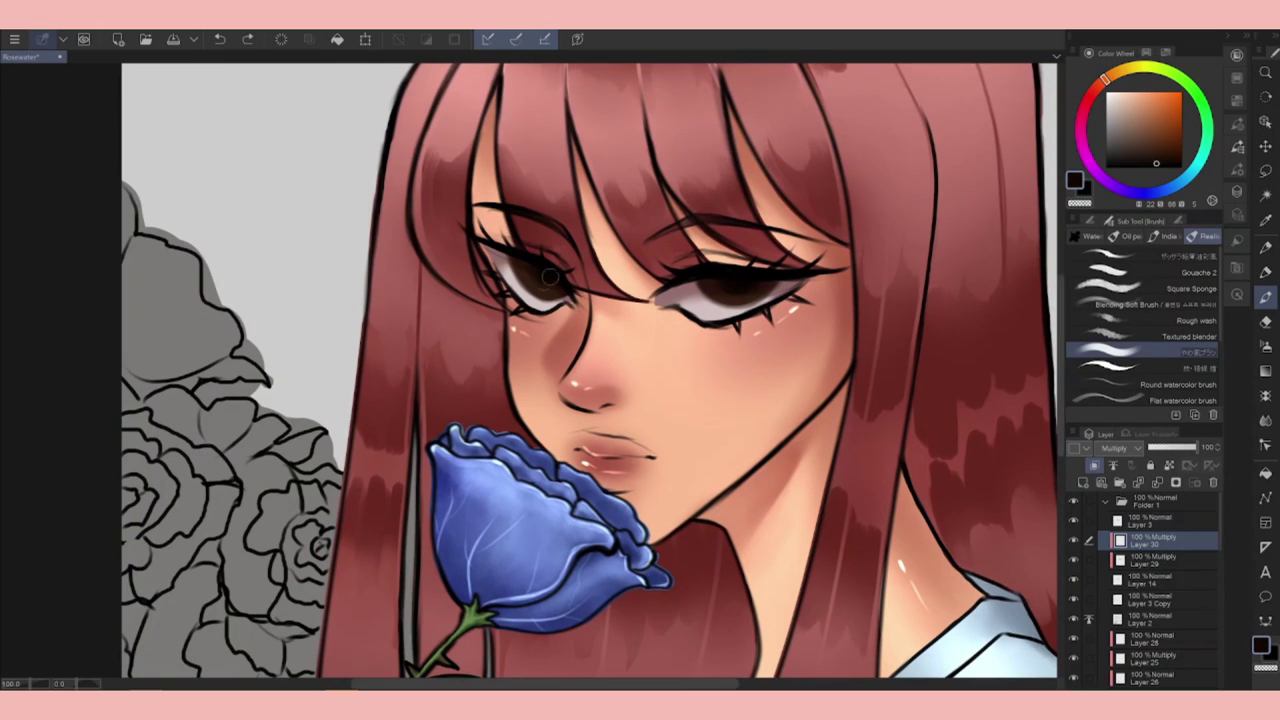
key("c")
key("p")
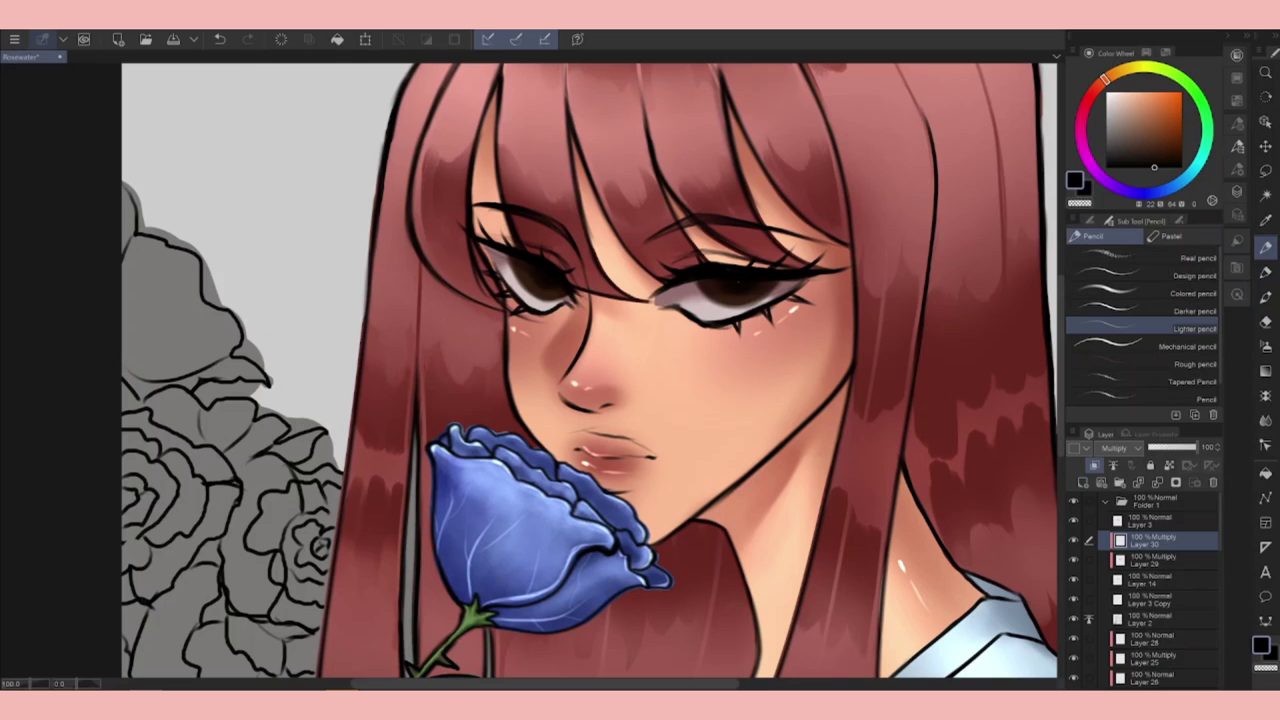
Add a clipped Add (Glow) layer and paint peach highlights in the irises, detailing them with the Colored pencil.
left_click(1084, 482)
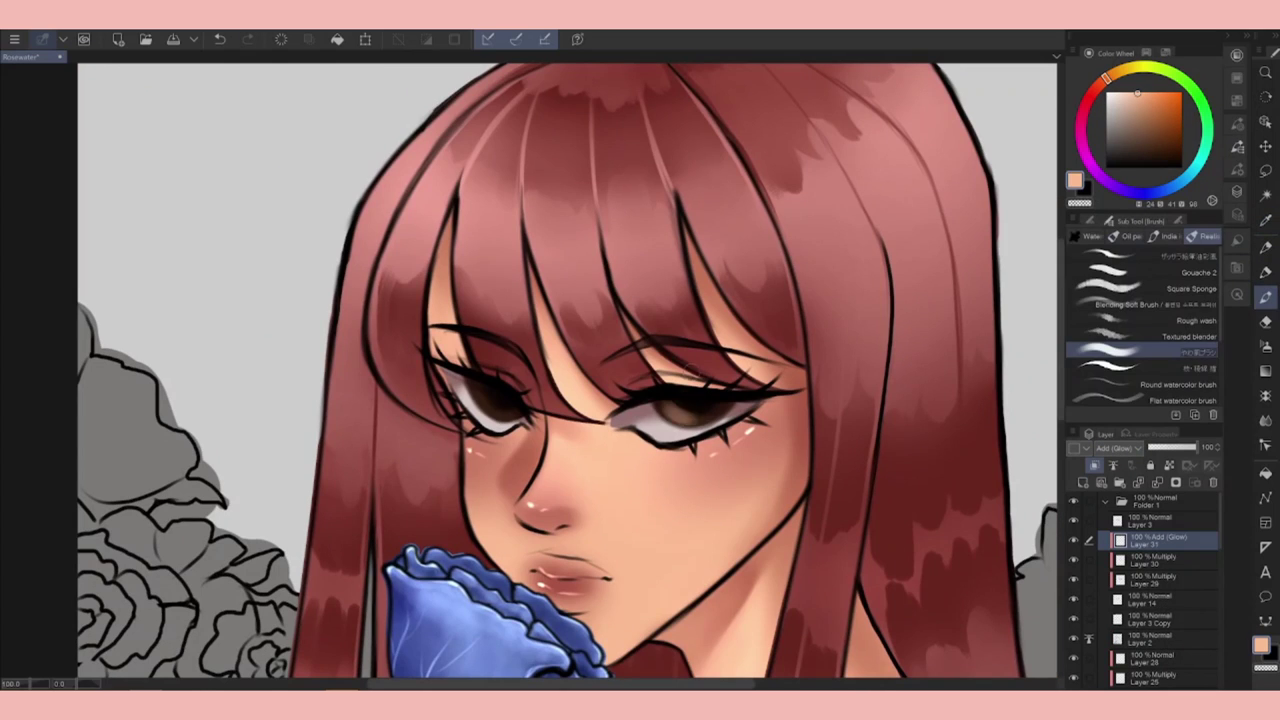
key("ctrl+z")
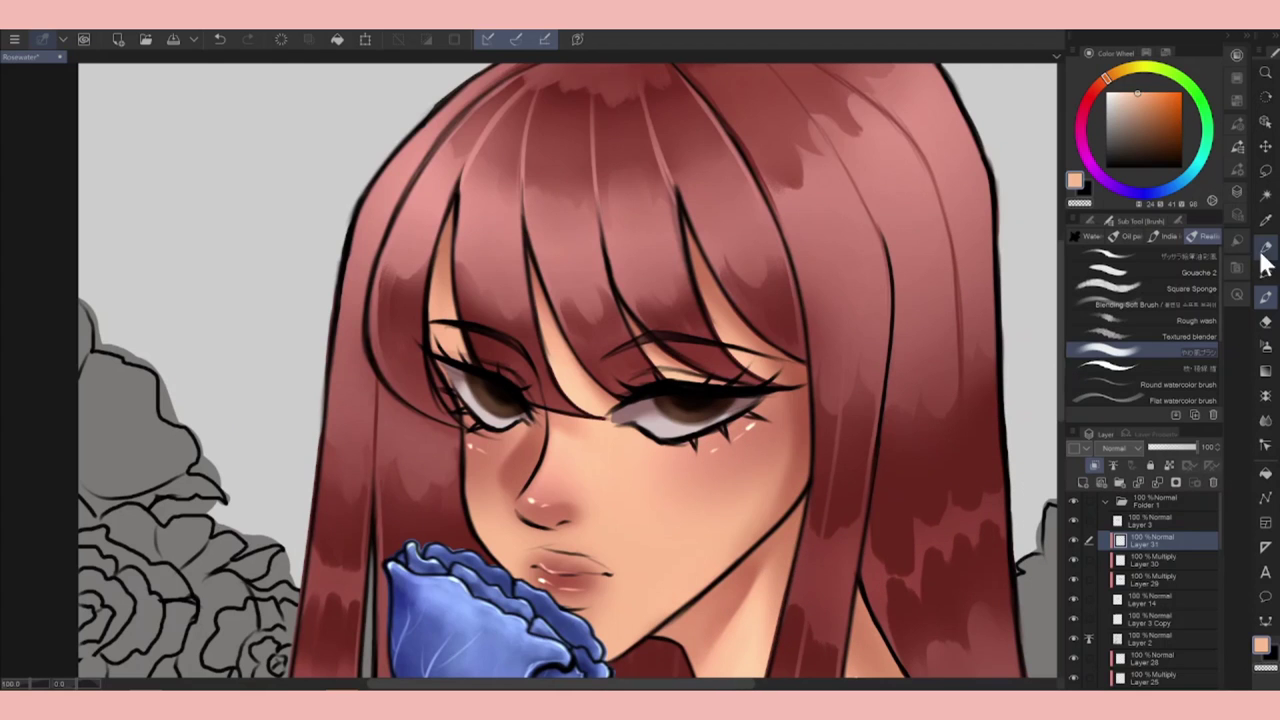
left_click(1265, 248)
left_click(1198, 293)
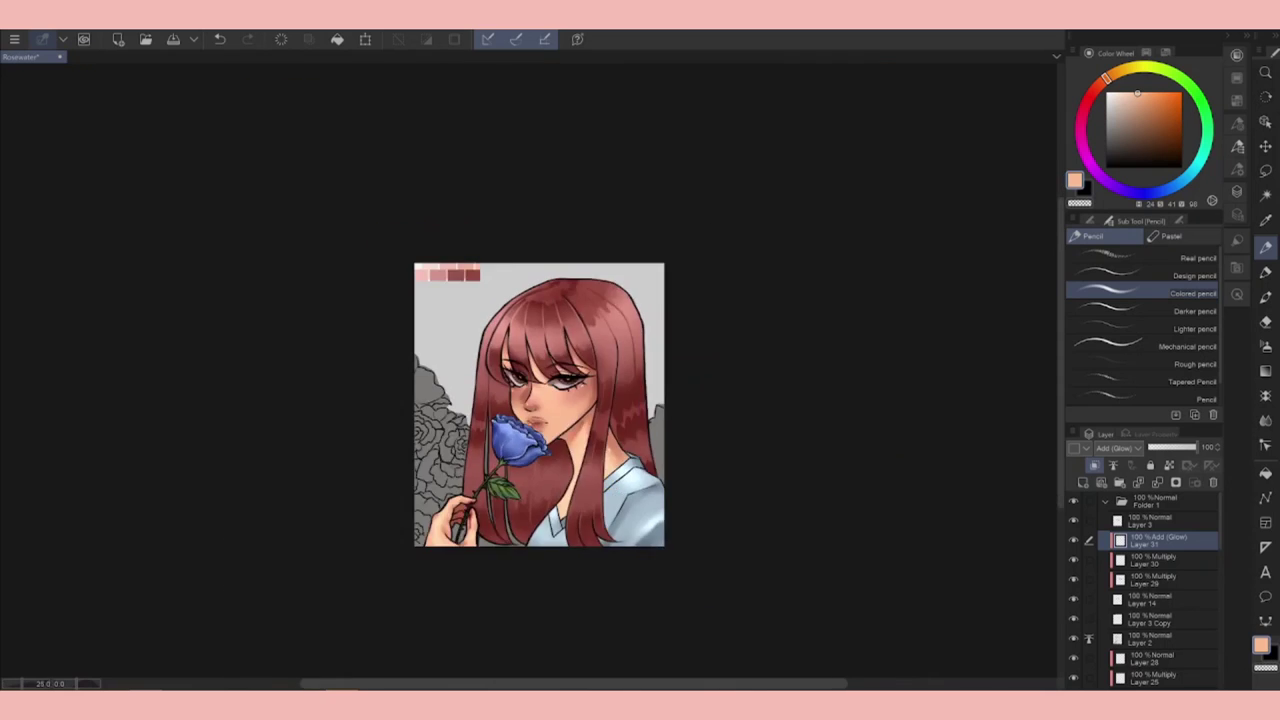
Undo the last white eye stroke, add a clipped Add (Glow) layer beneath the highlight layer, and airbrush peach glow onto the irises with Soft.
key("ctrl+z")
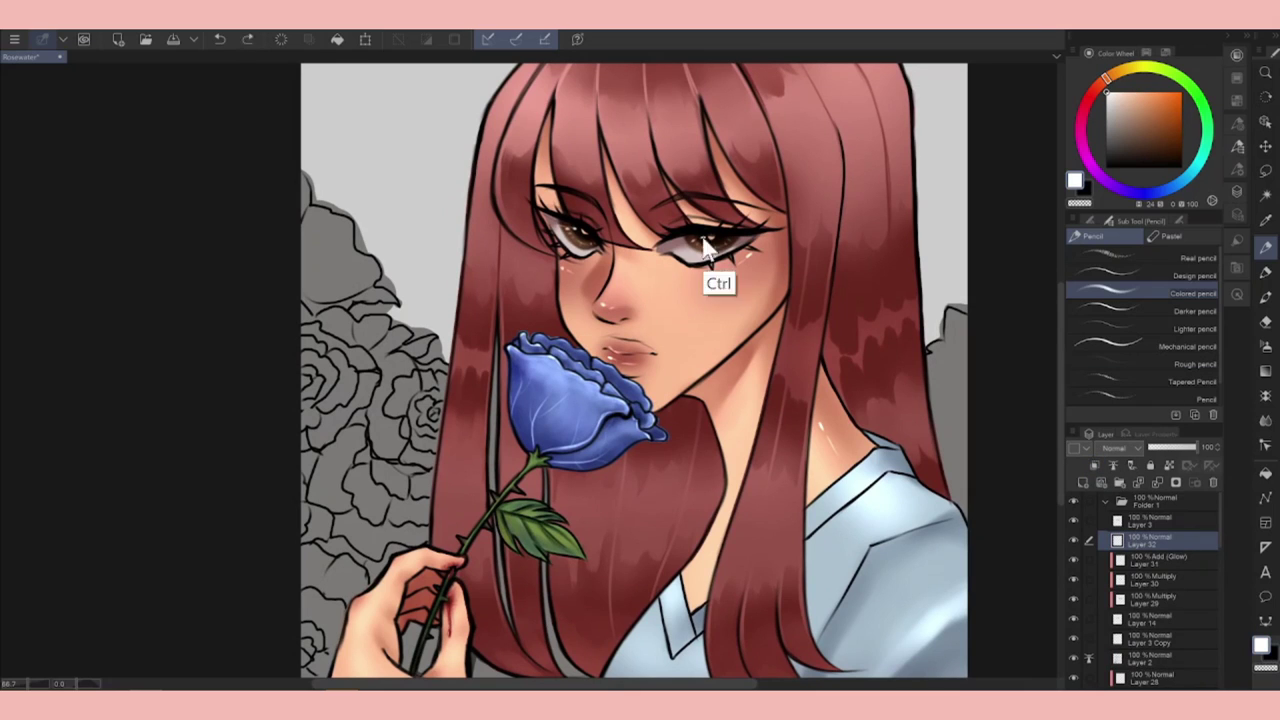
scroll(628, 215, "down", 1)
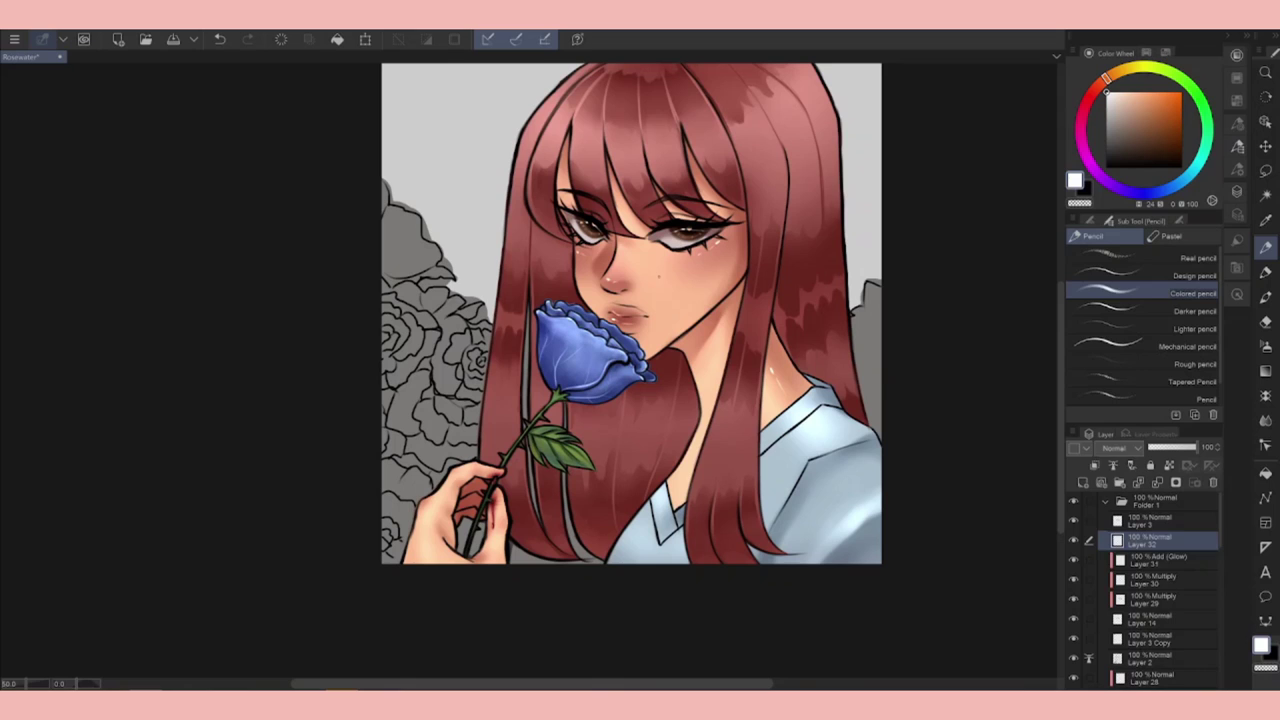
key("ctrl+shift+n")
left_click(1265, 346)
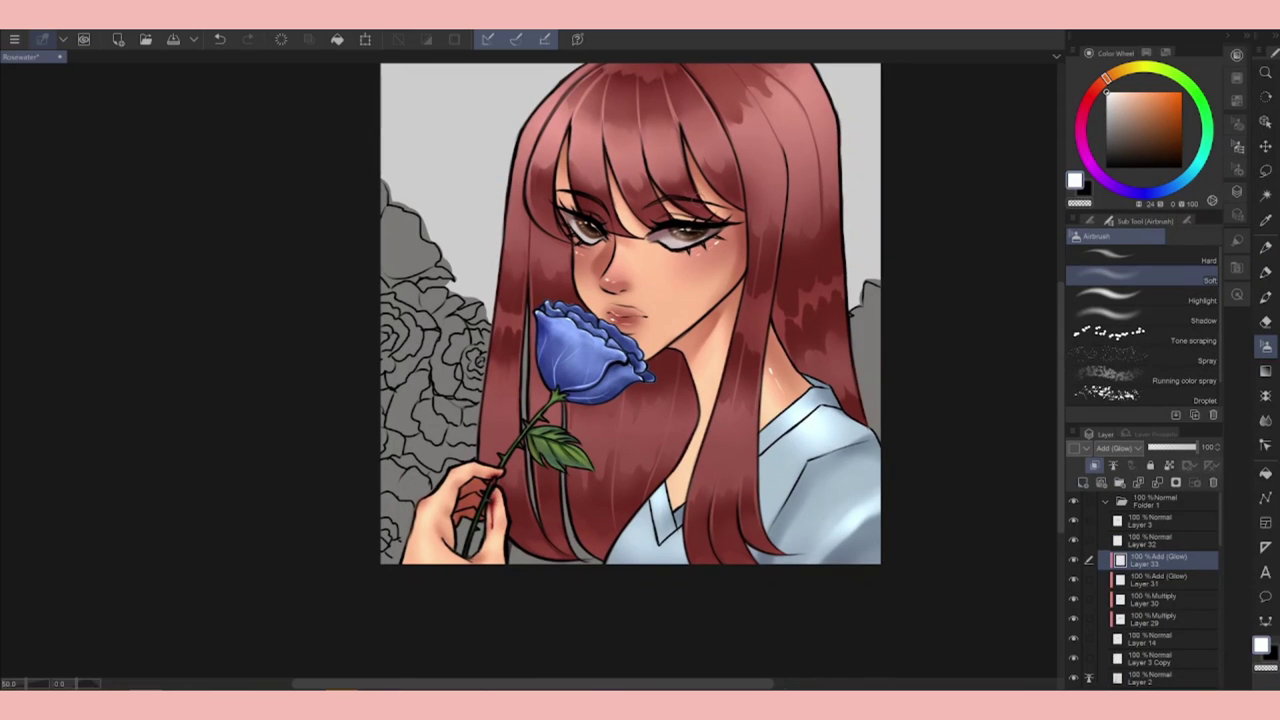
left_click(681, 234, "alt")
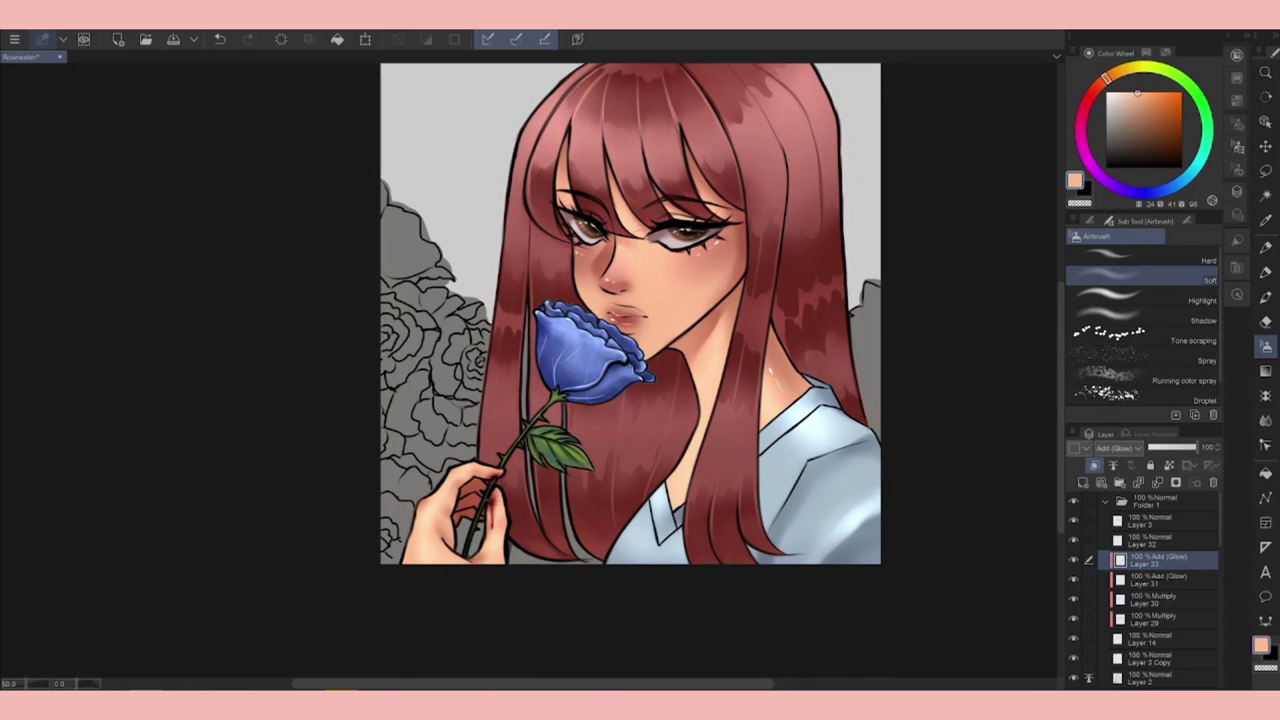
Return to the top eye highlight layer and draw white sparkles on both irises with the Colored pencil.
left_click(1150, 540)
left_click(1265, 247)
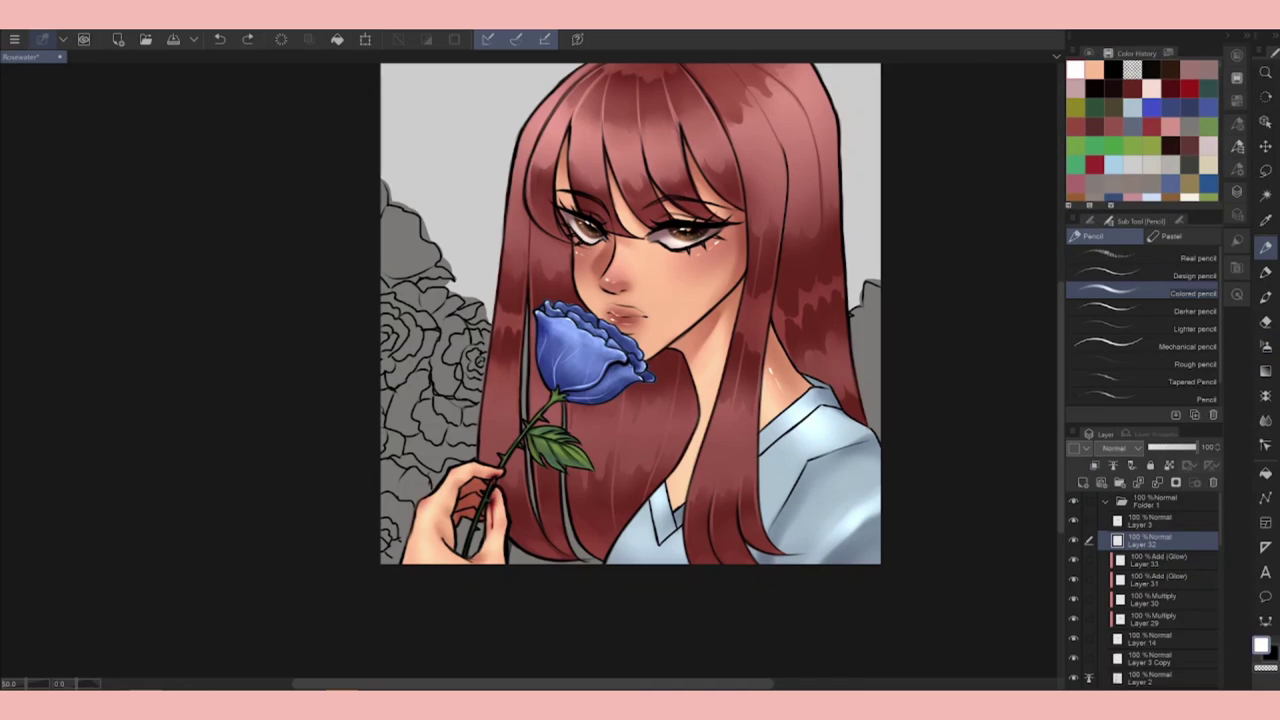
left_click_drag(695, 240, 720, 265)
key("p")
key("p")
key("ctrl+y")
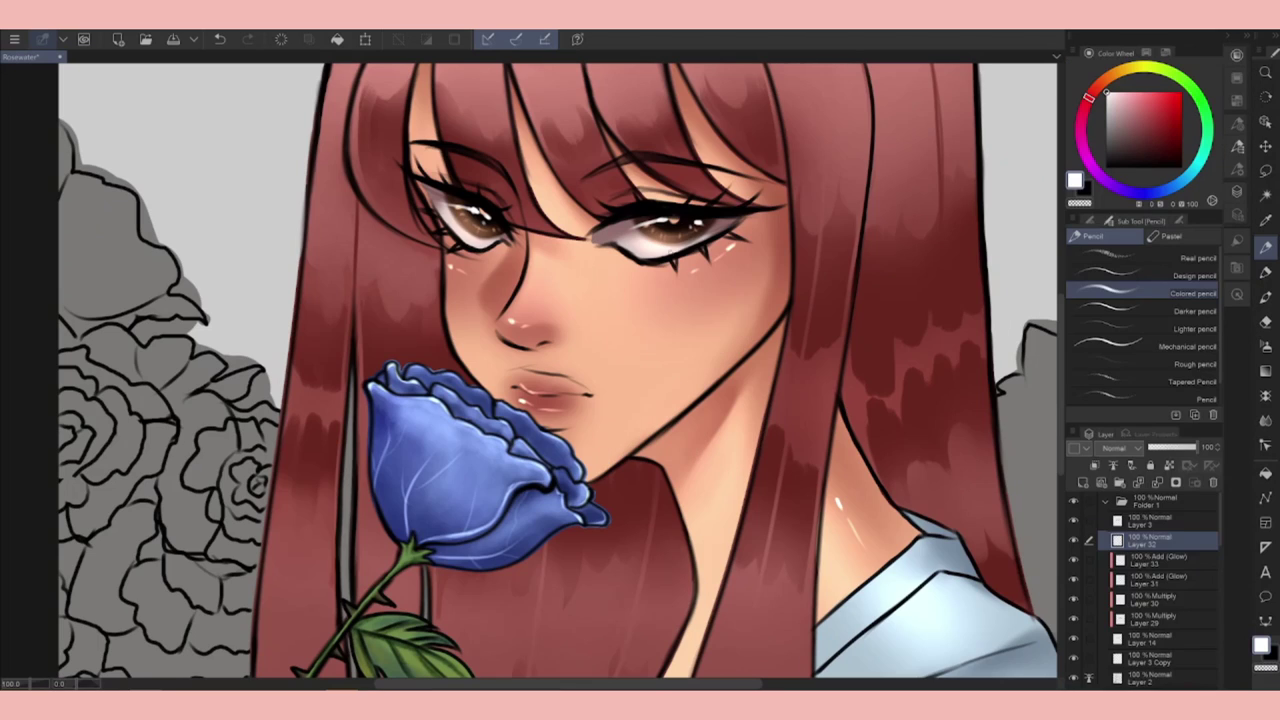
Move the white eye highlight layer above the line art layer and switch to the Soft eraser.
left_click_drag(1160, 542, 1168, 530)
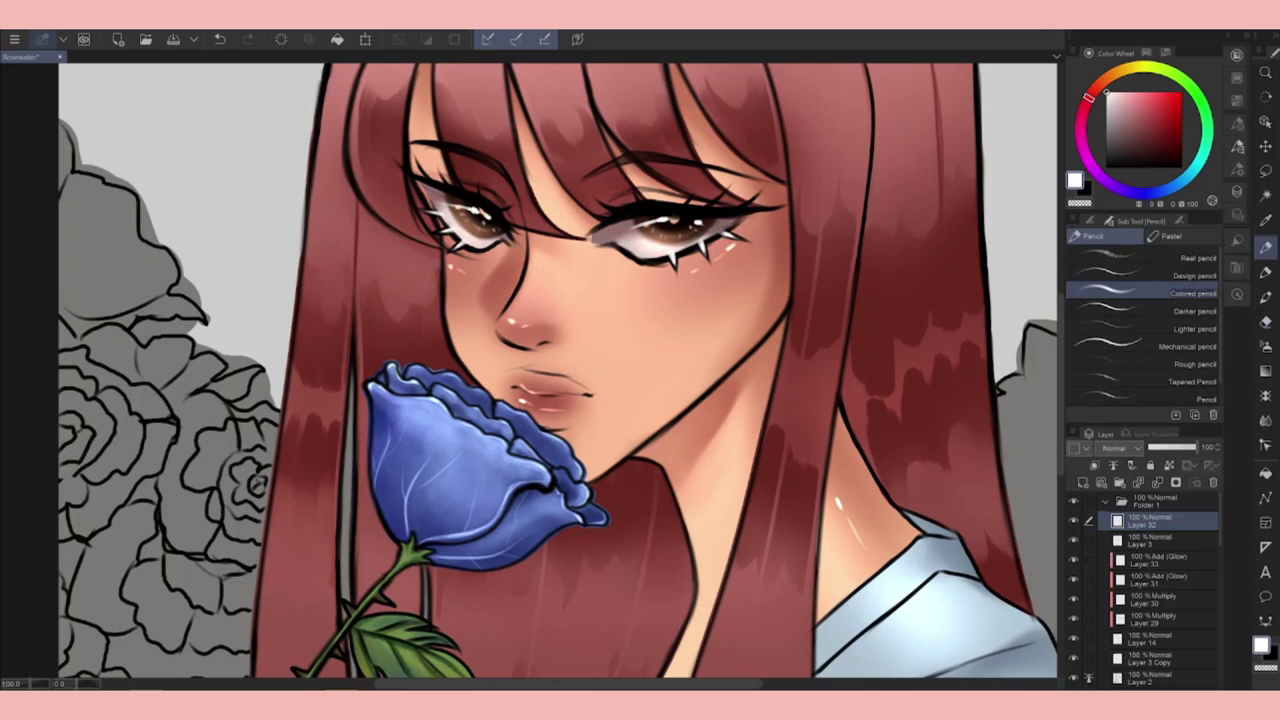
key("e")
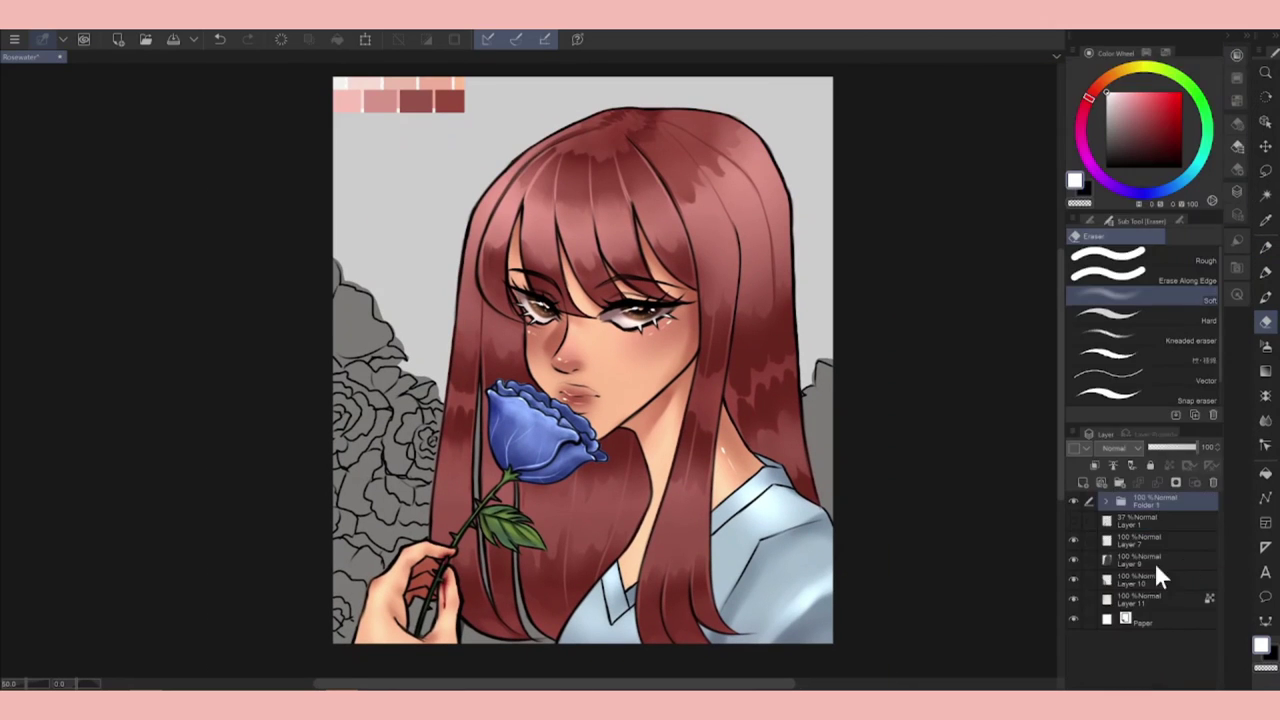
Recolour the grey background roses in medium blue on their colour layer.
left_click(1155, 565)
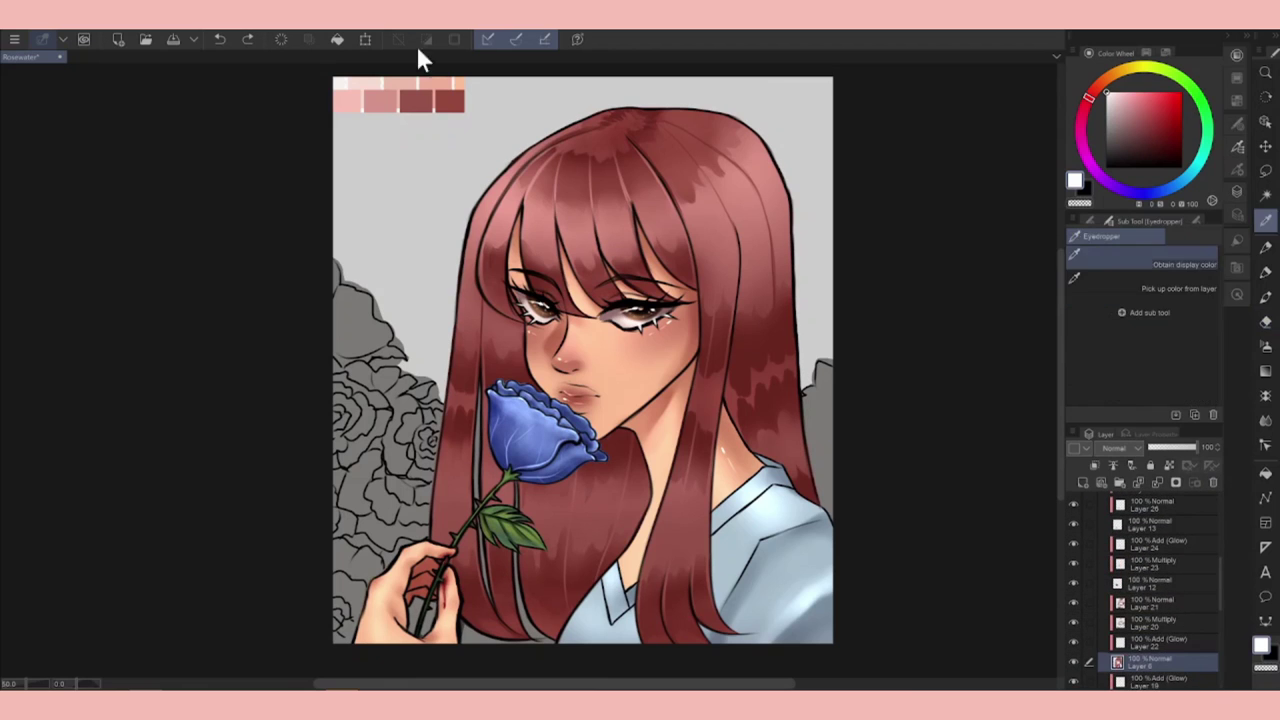
left_click(1265, 271)
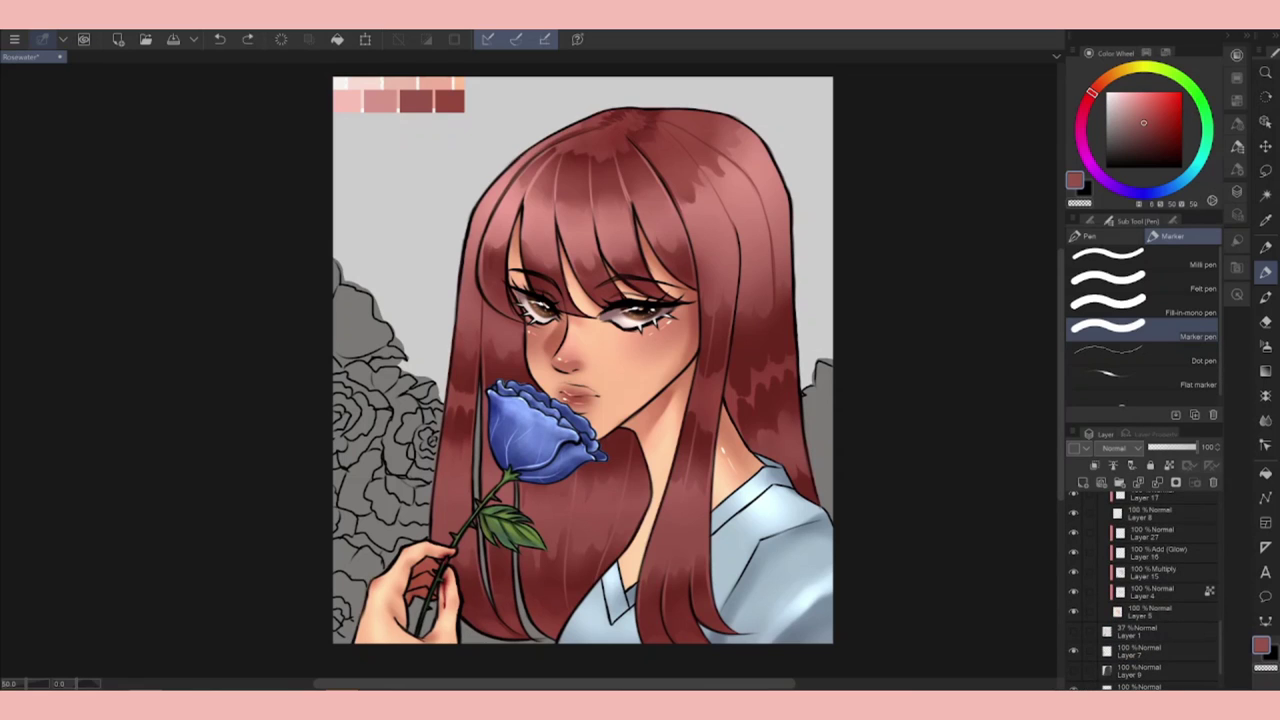
left_click(1150, 671)
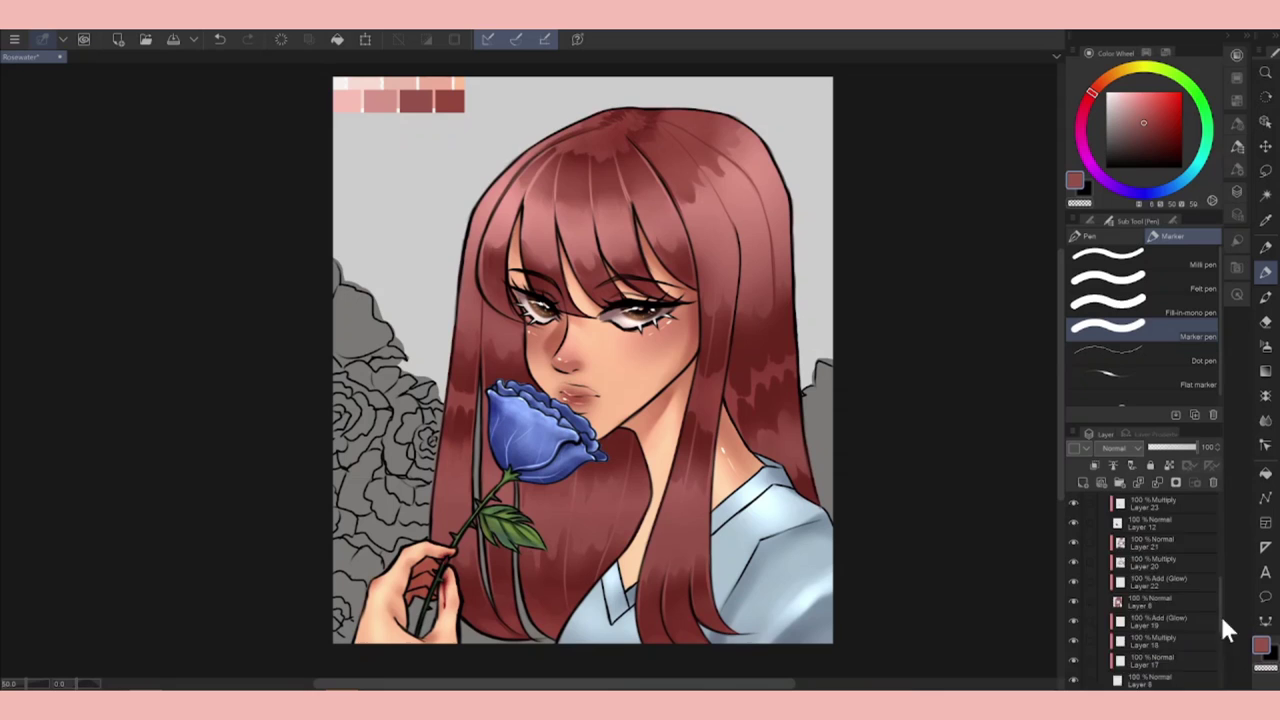
left_click(1164, 52)
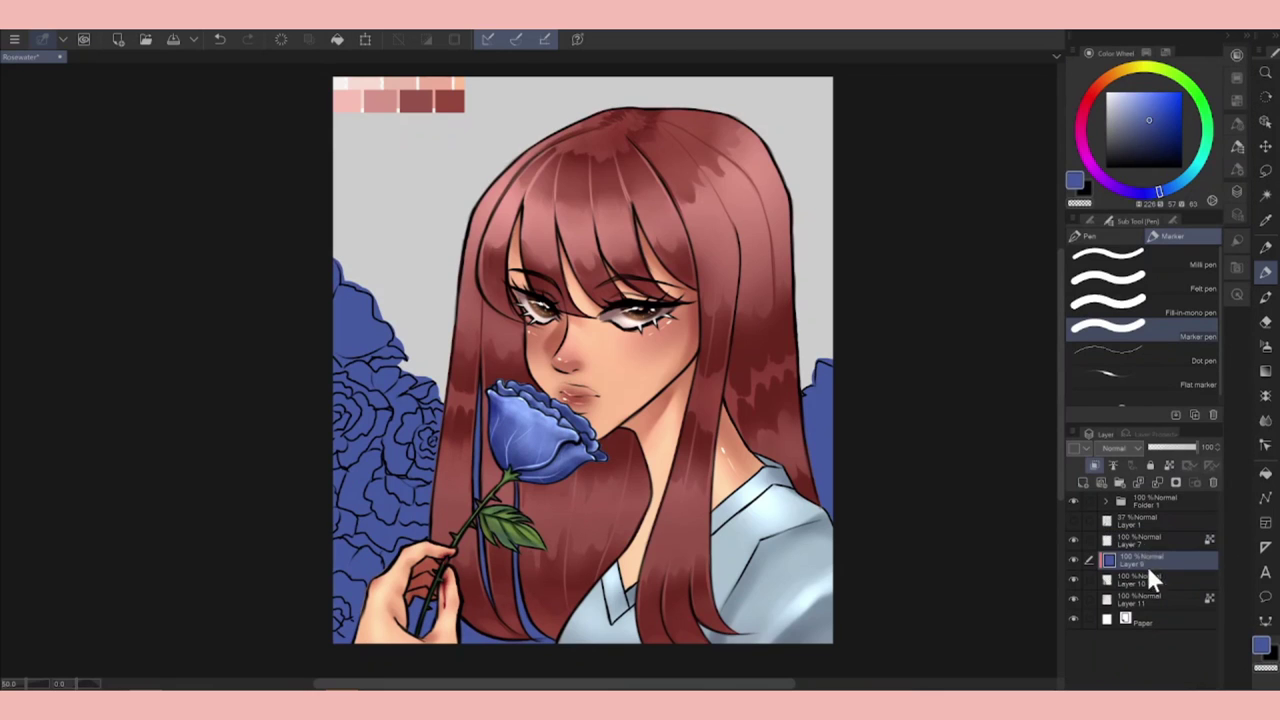
Clean up the background roses' outer edges with the Erase Along Edge eraser and delete the light grey background layer.
left_click(1264, 321)
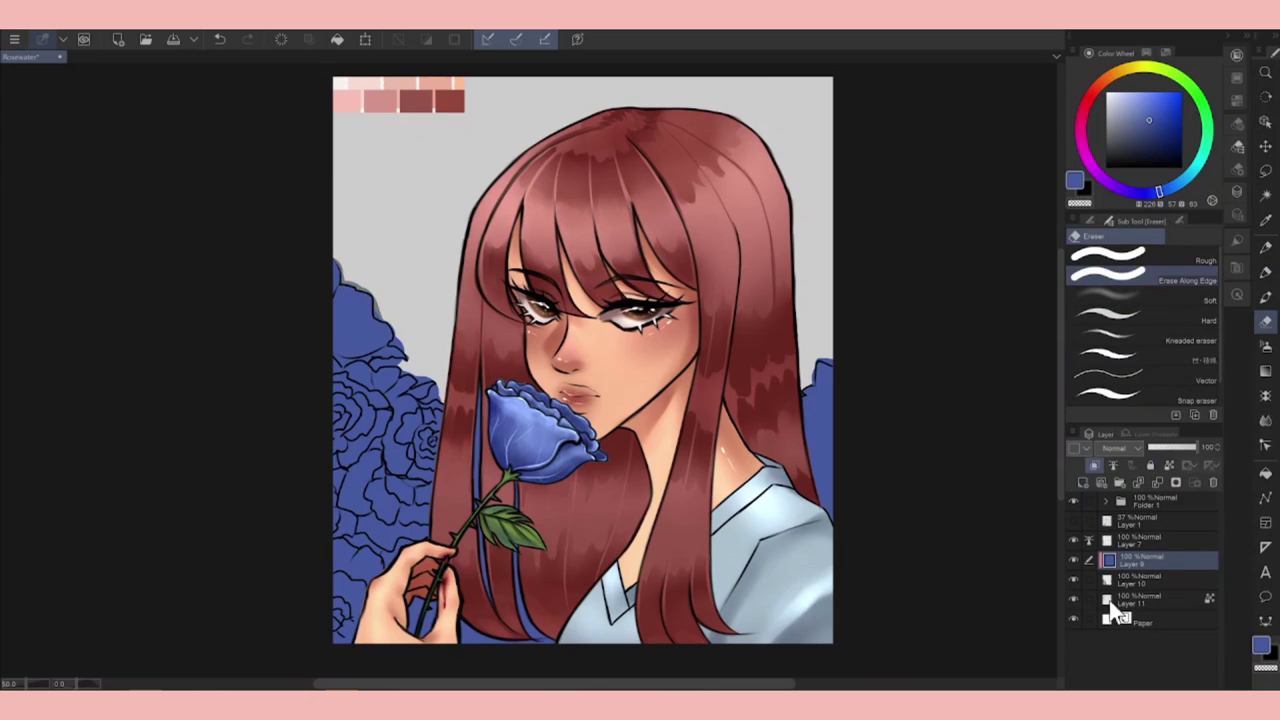
left_click_drag(404, 318, 420, 378)
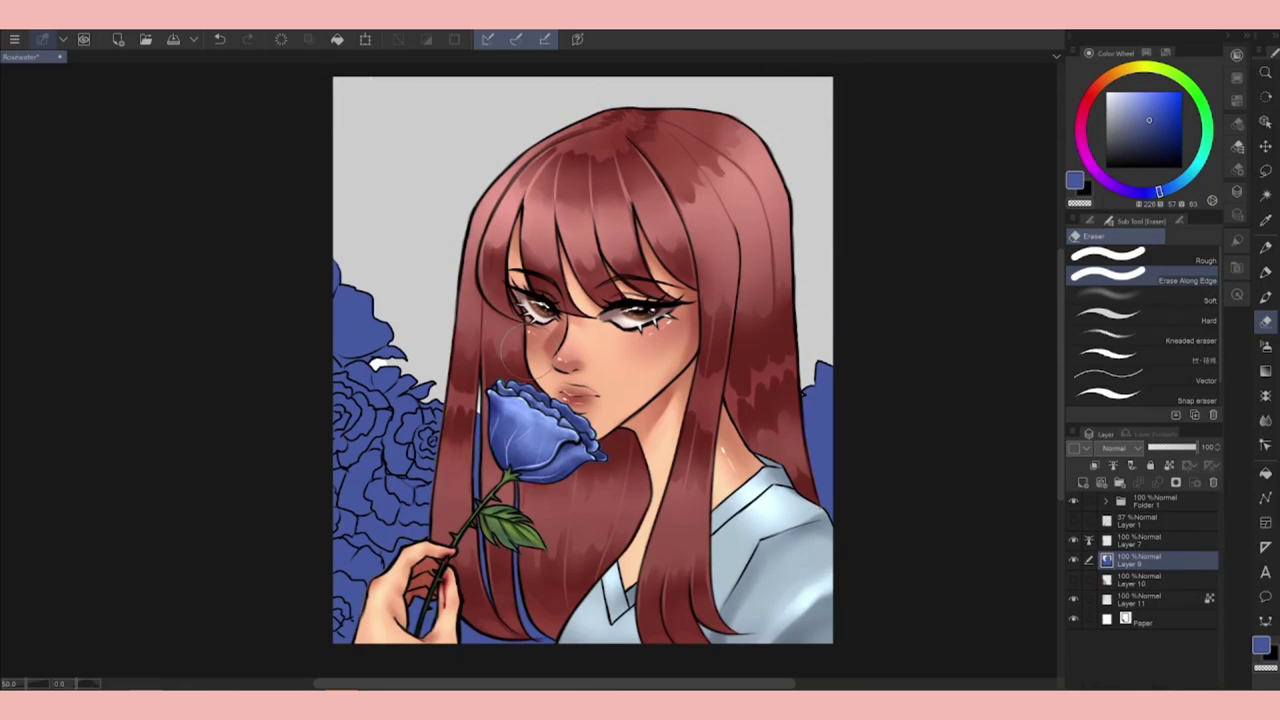
left_click(1140, 597)
left_click(1213, 482)
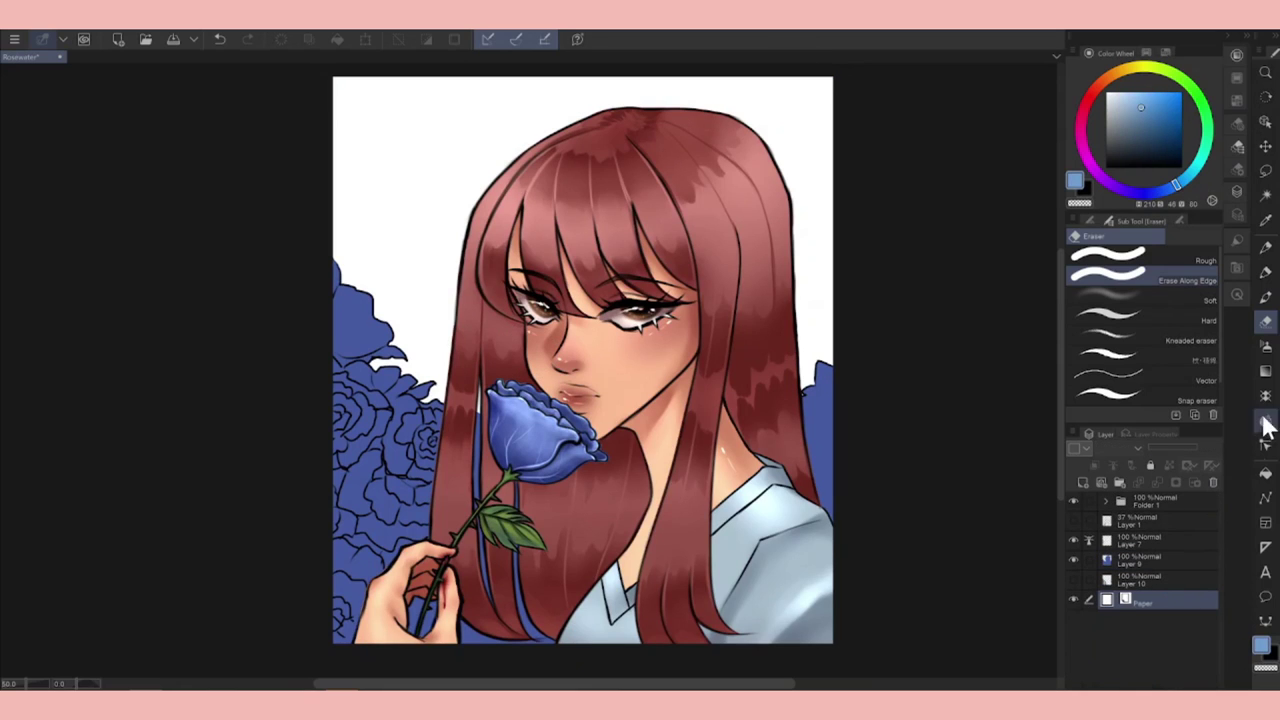
Set up the Rose decoration brush for painting on the layer beneath the blue background roses.
left_click(1265, 395)
left_click(1094, 252)
left_click(1219, 312)
left_click(1194, 218)
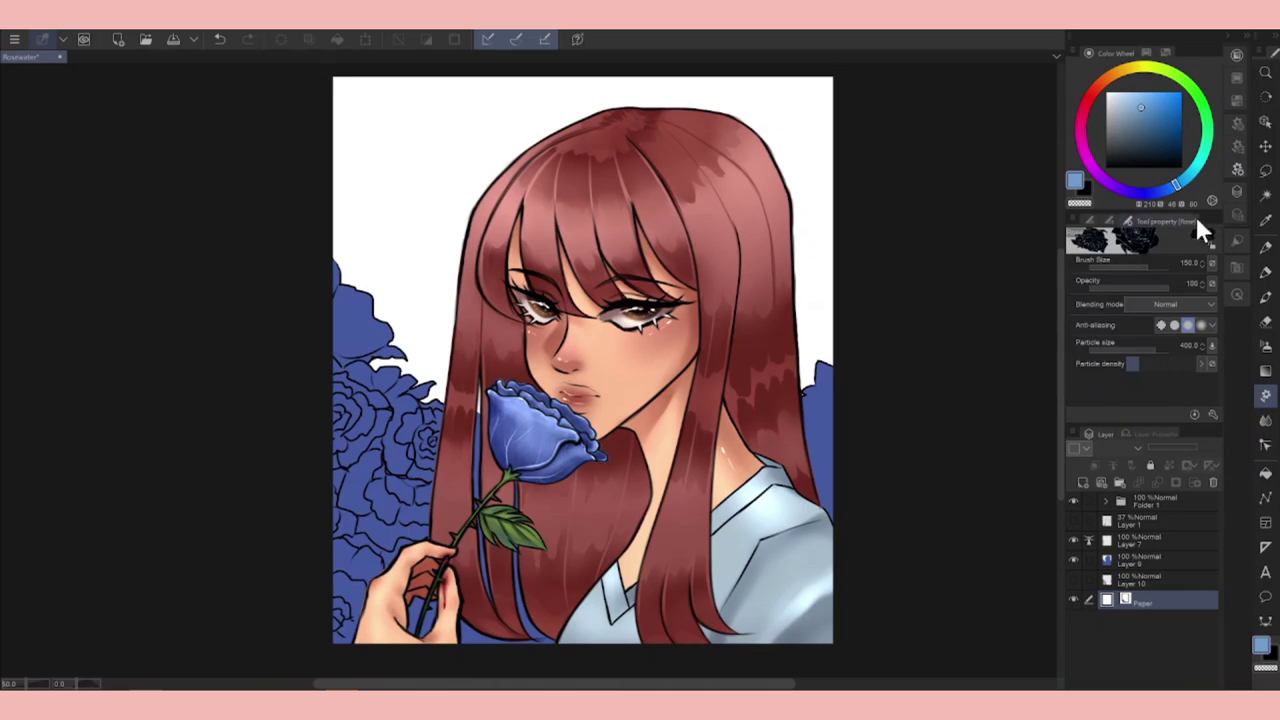
left_click(1140, 578)
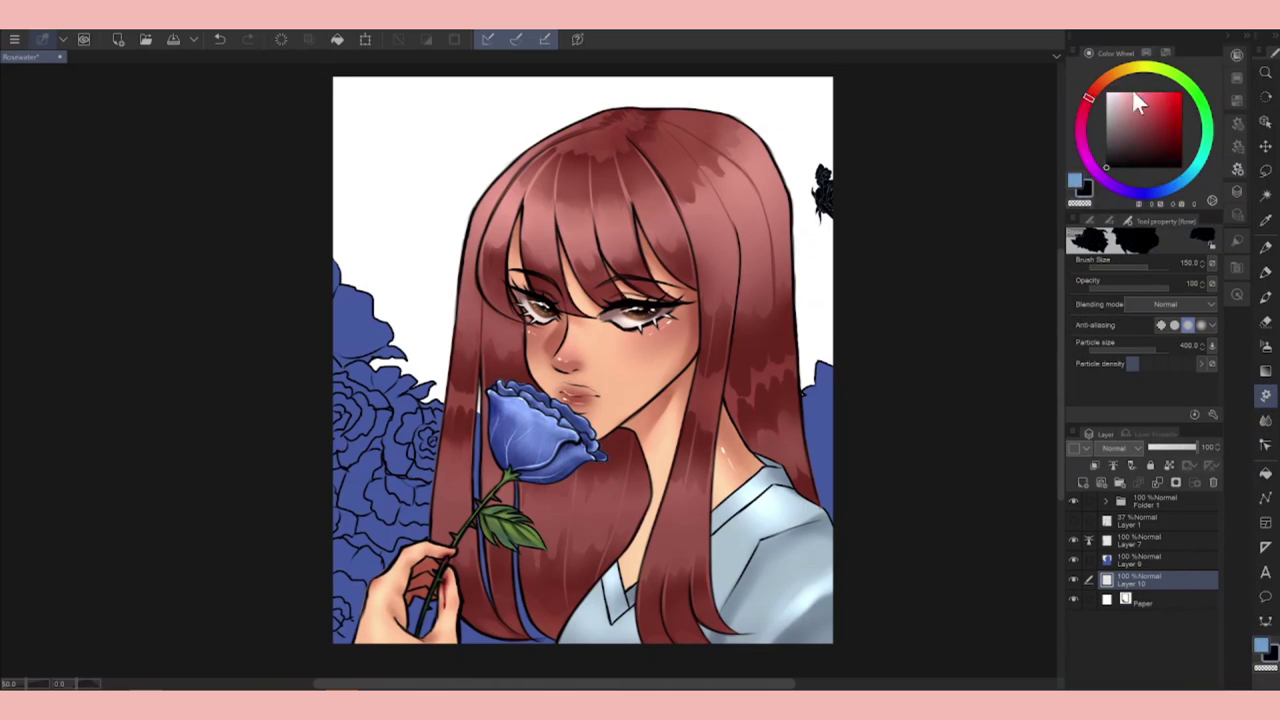
mouse_move(840, 265)
left_mouse_down()
mouse_move(870, 340)
mouse_move(260, 230)
left_mouse_up()
key("ctrl+z")
left_click_drag(360, 260, 420, 380)
key("ctrl+z")
left_click_drag(815, 270, 871, 329)
key("ctrl+z")
left_click_drag(314, 394, 287, 320)
key("ctrl+z")
Paint pale blue rose silhouettes behind both sides of the portrait with the Rose brush at size 700.
left_click(1107, 52)
left_click(1121, 98)
left_click_drag(850, 360, 886, 300)
mouse_move(440, 370)
left_mouse_down()
mouse_move(360, 300)
mouse_move(360, 230)
left_mouse_up()
left_click_drag(840, 320, 864, 276)
key("ctrl+z")
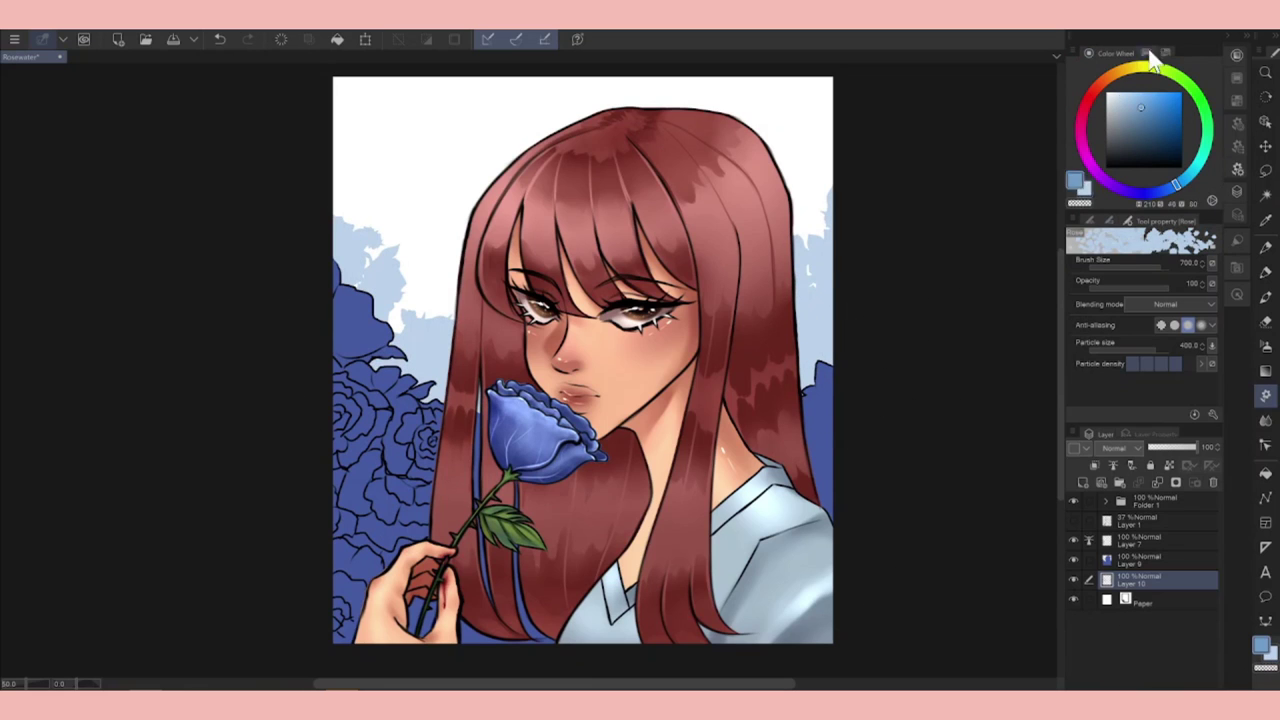
Recolour the rose silhouettes in a deeper blue and paint paler ones higher up on a new layer beneath them.
left_click(1137, 52)
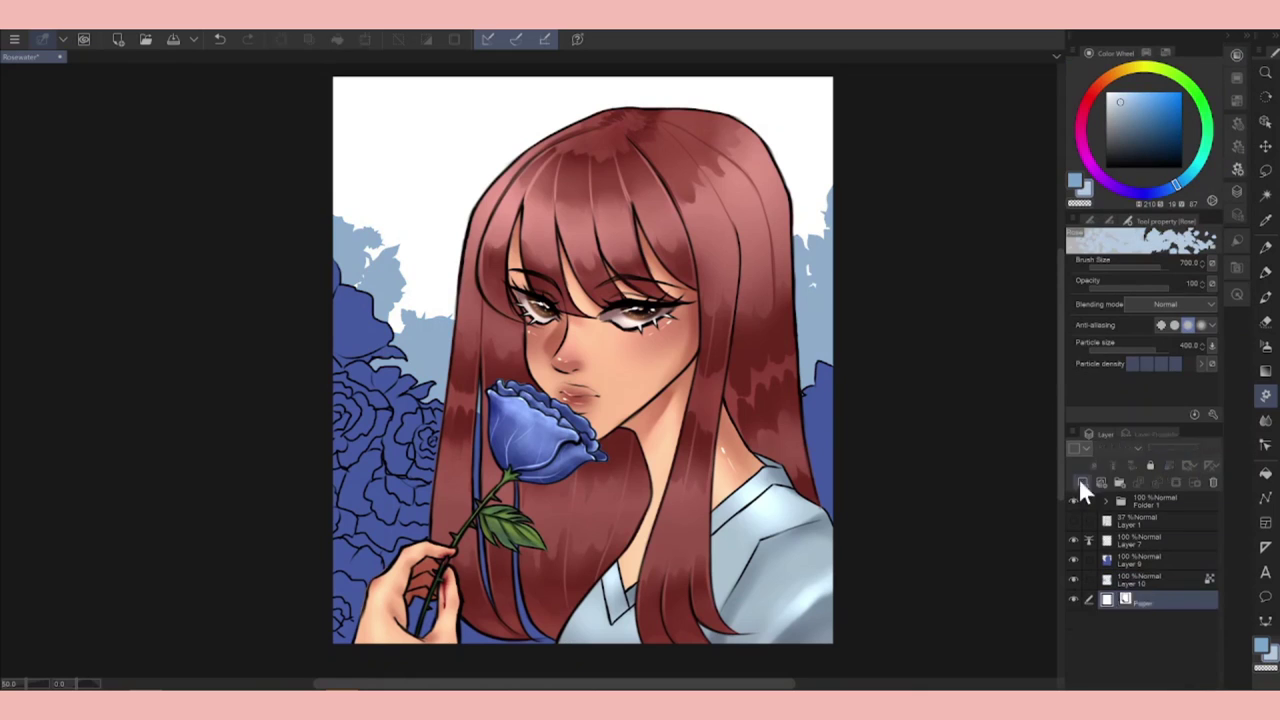
left_click(880, 145)
left_click(365, 185)
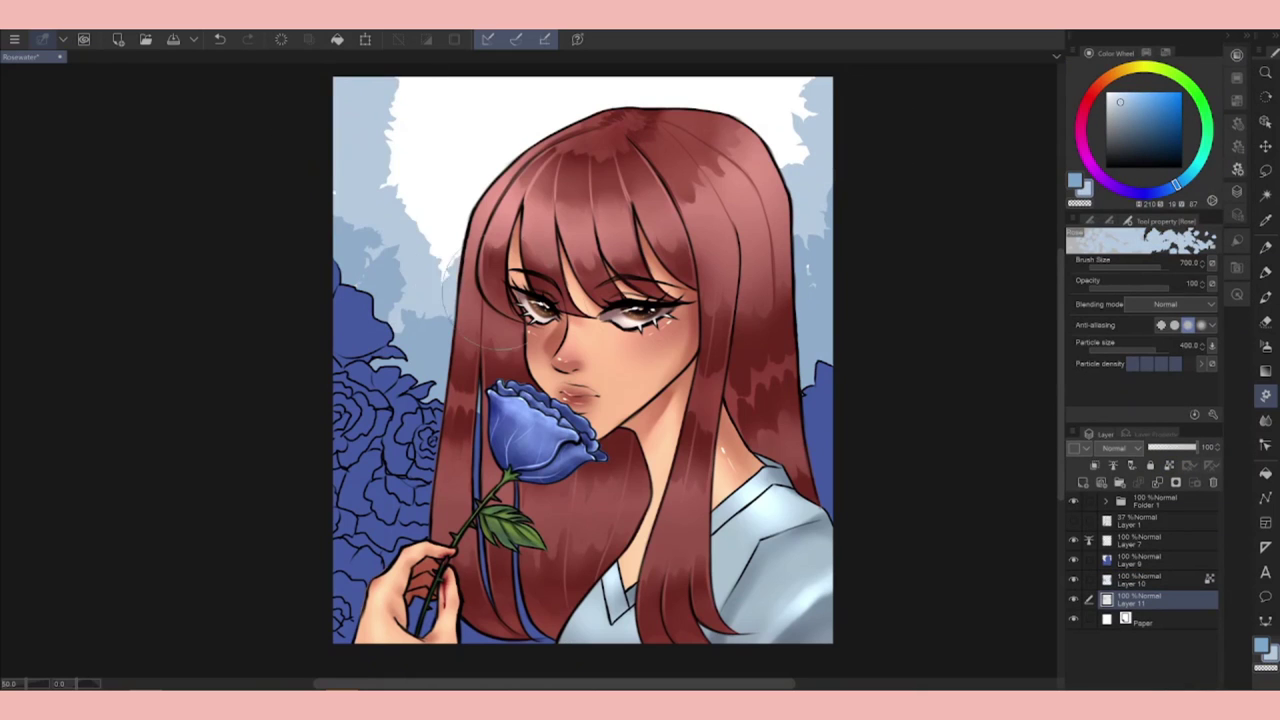
left_click_drag(323, 168, 430, 240)
Add a clipped Multiply layer over the background roses and brush blue shadows between their petals using the roses' own blue.
key("i")
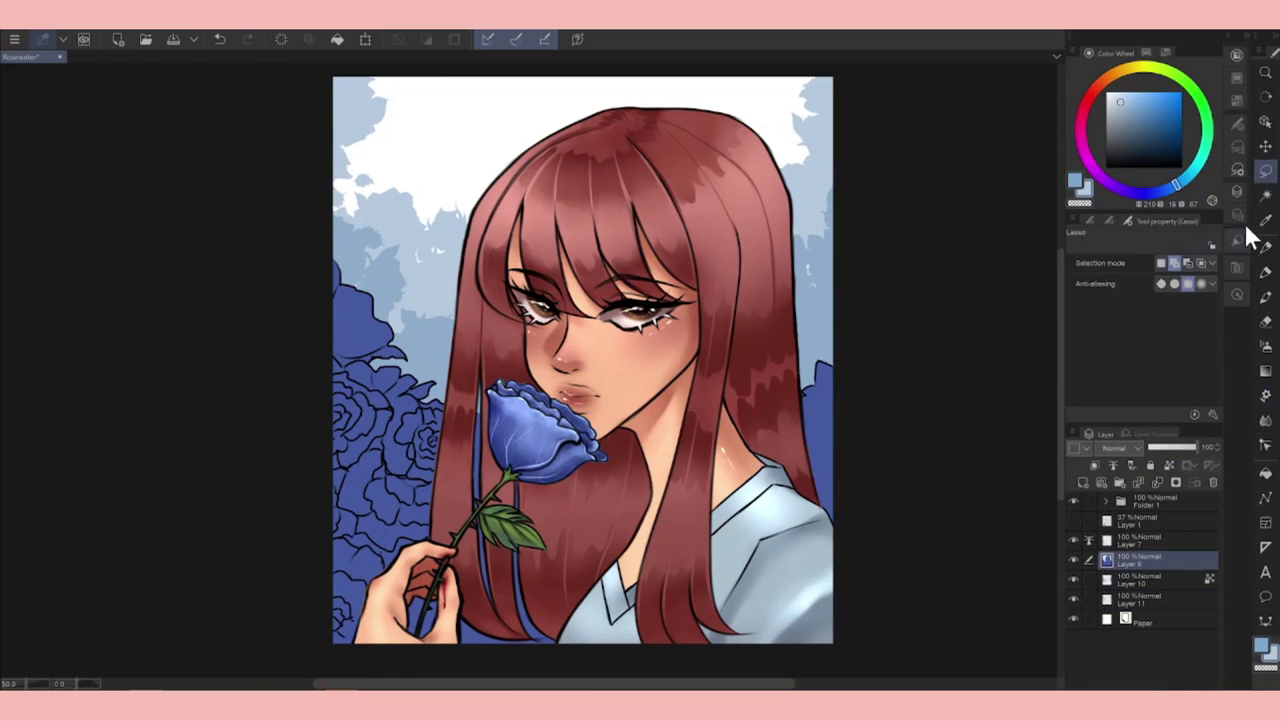
left_click(1128, 480)
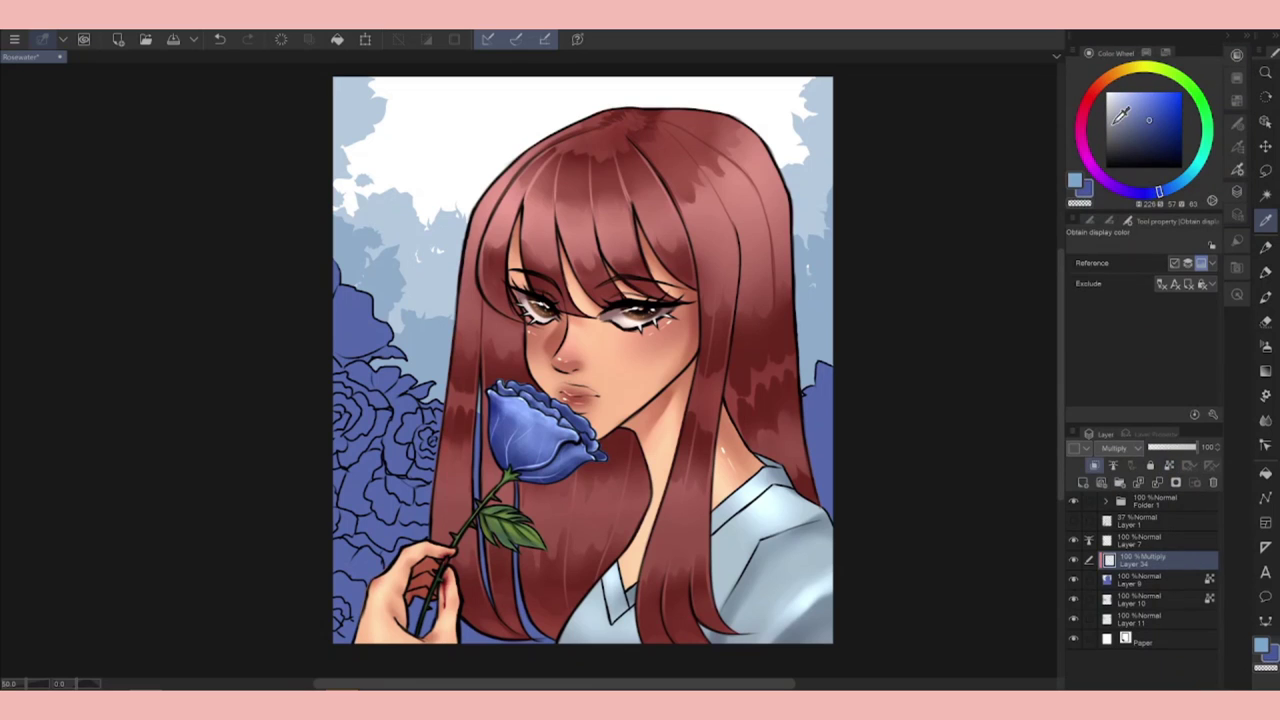
left_click(1265, 296)
mouse_move(820, 385)
left_mouse_down()
mouse_move(812, 450)
mouse_move(837, 460)
left_mouse_up()
left_click_drag(400, 408, 410, 465)
left_click_drag(415, 410, 345, 630)
left_click_drag(360, 430, 350, 345)
left_click_drag(340, 290, 375, 375)
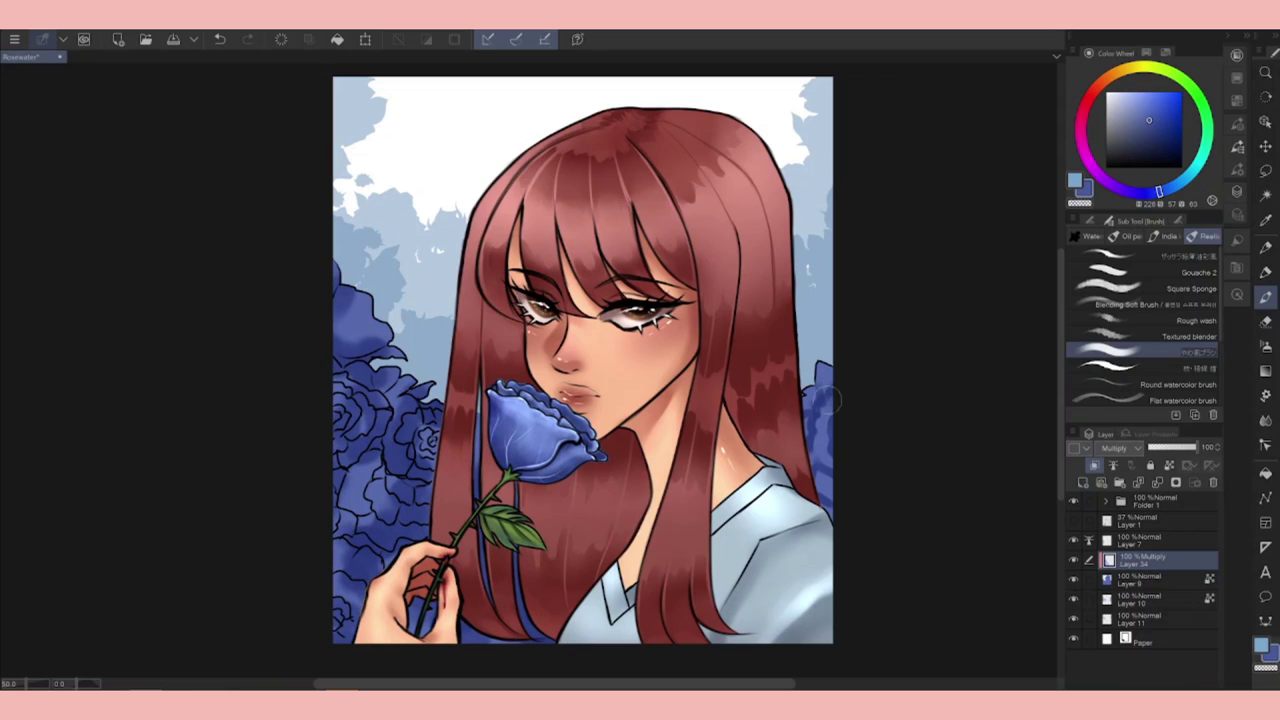
Deepen the background roses' shadows with a sampled blue, detailing the petals with the Crayon pastel.
left_click(1078, 181)
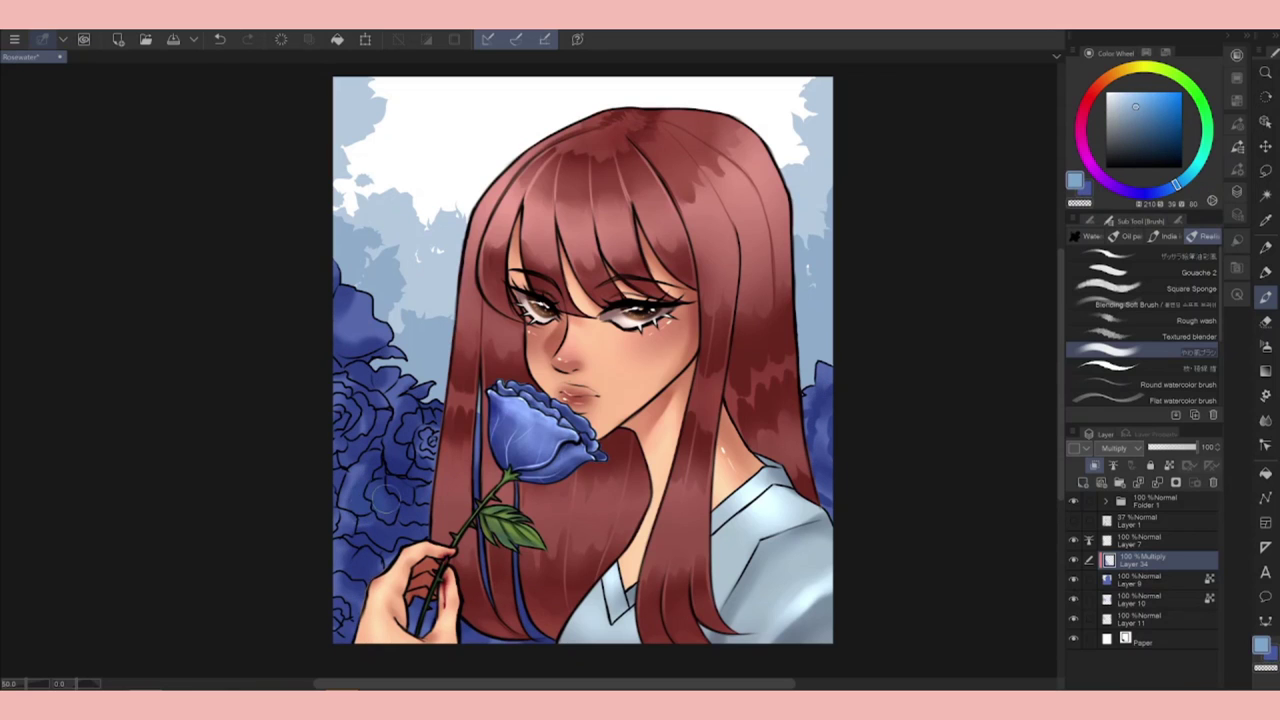
mouse_move(375, 500)
left_mouse_down()
mouse_move(355, 360)
mouse_move(385, 325)
left_mouse_up()
left_click(346, 299, "alt")
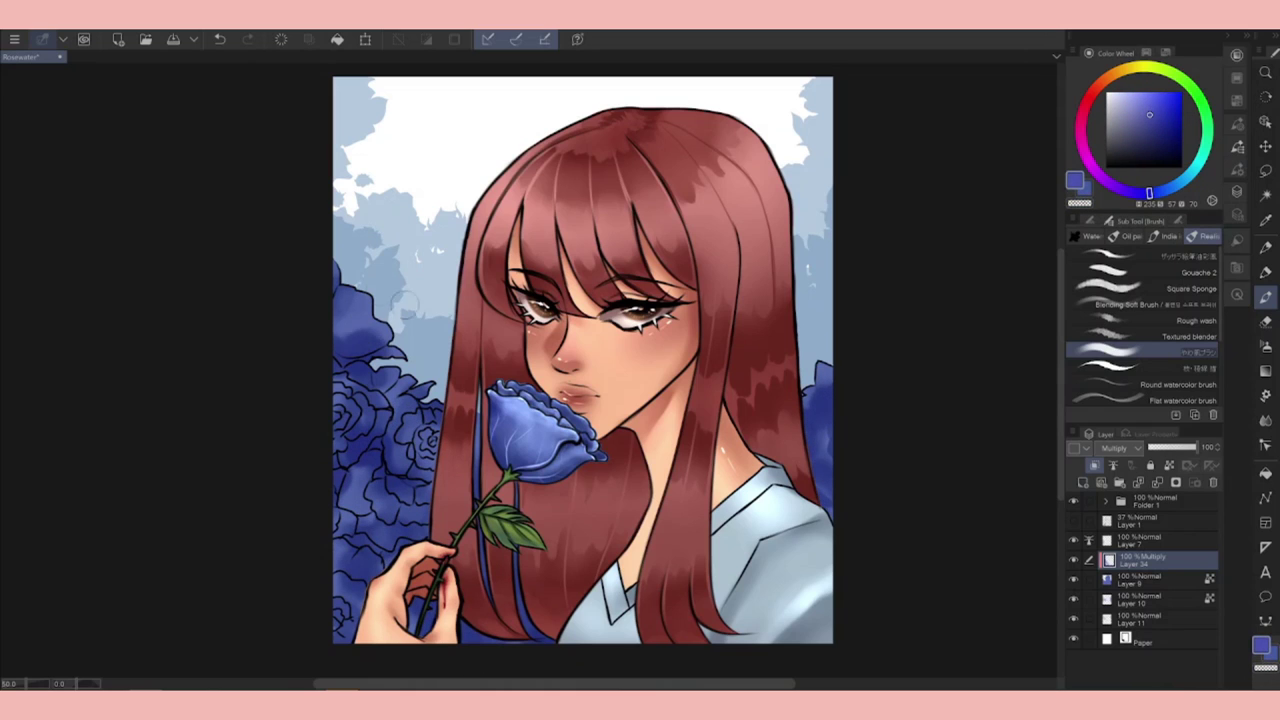
left_click(1265, 247)
scroll(314, 342, "up", 3)
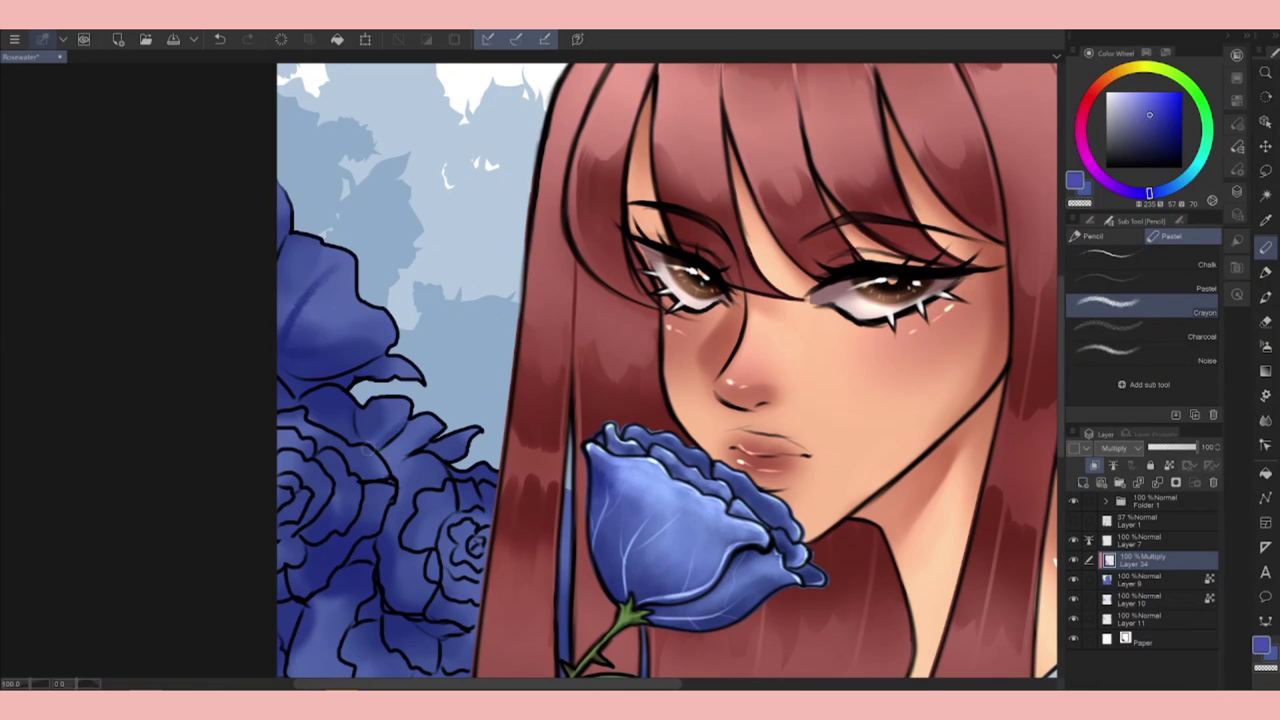
scroll(548, 378, "down", 3)
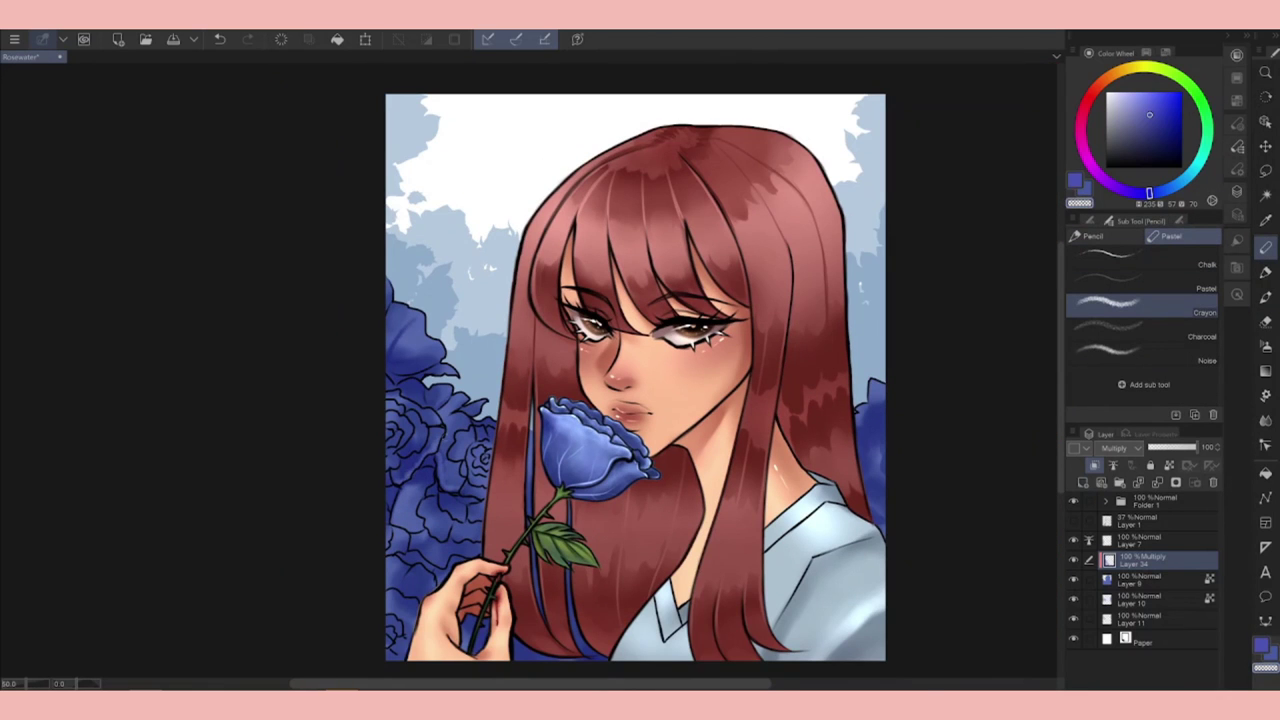
Soften the rose shadows with the Soft bleed brush, merge the Multiply layer down and switch to the Simple blender.
left_click(1265, 296)
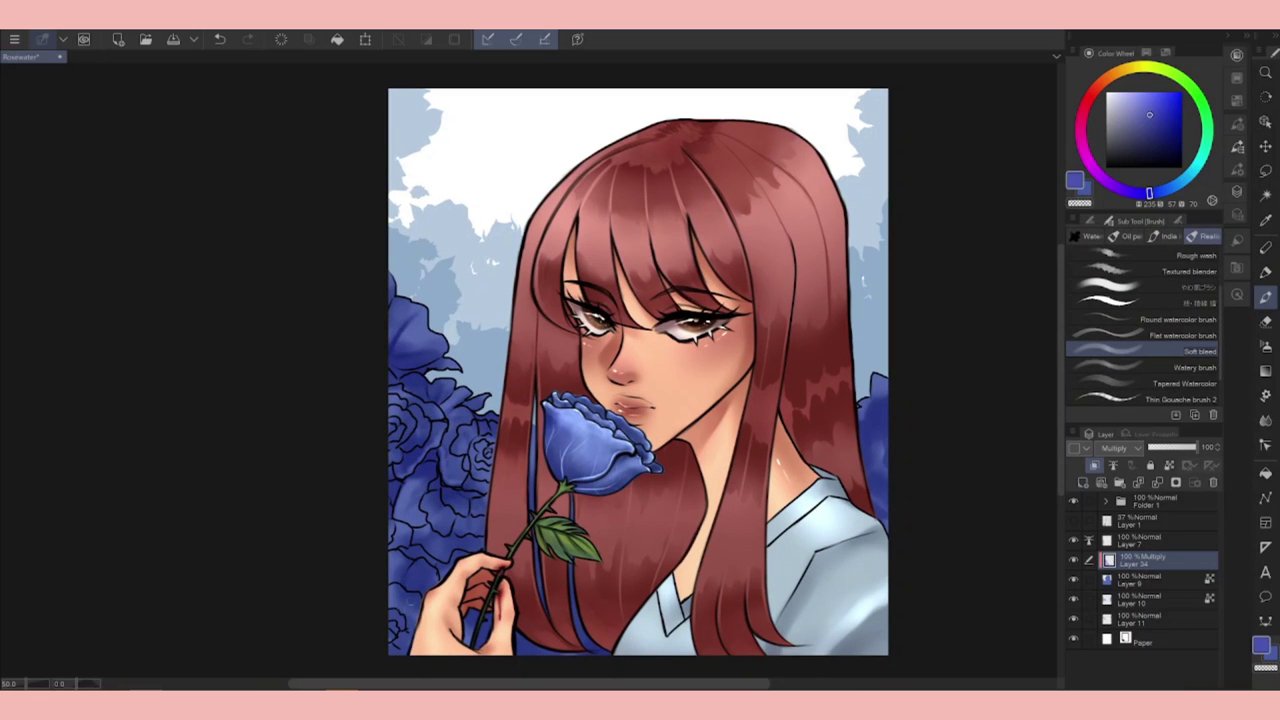
left_click(1157, 482)
left_click(1265, 420)
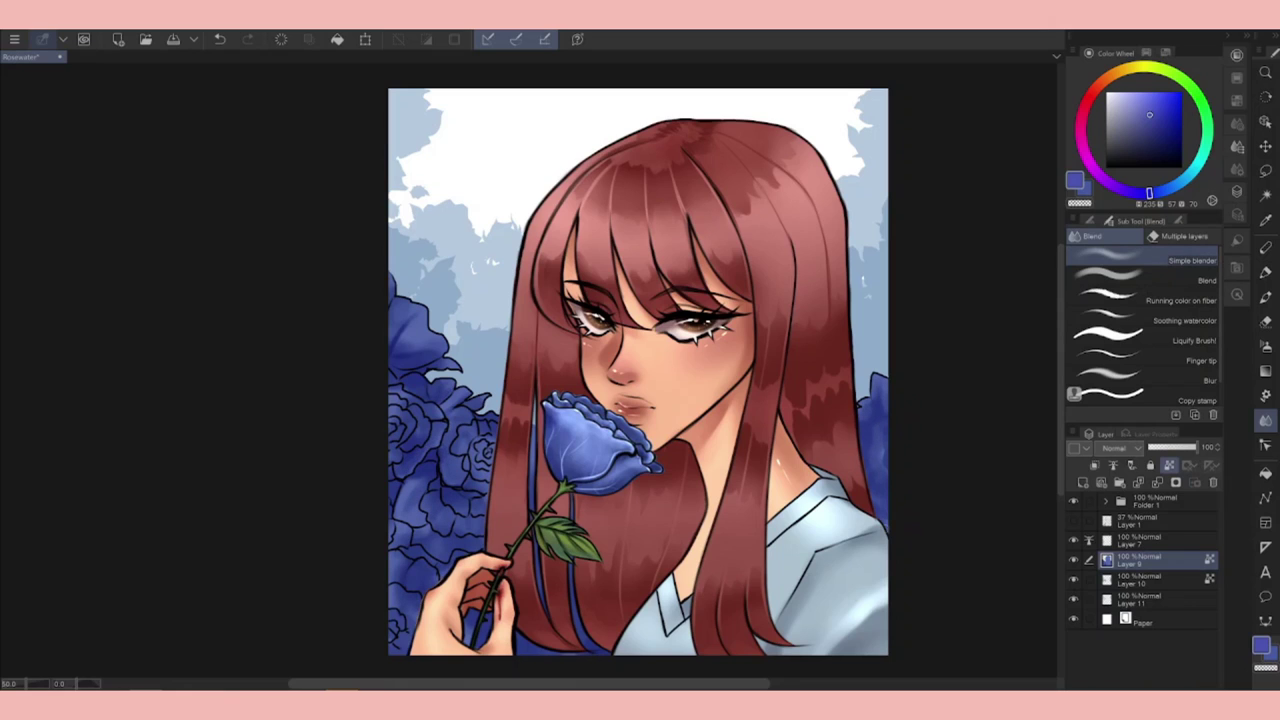
Add a clipped Add (Glow) layer over the background roses and paint lavender highlights on the petals, undoing the last stroke.
left_click(1265, 247)
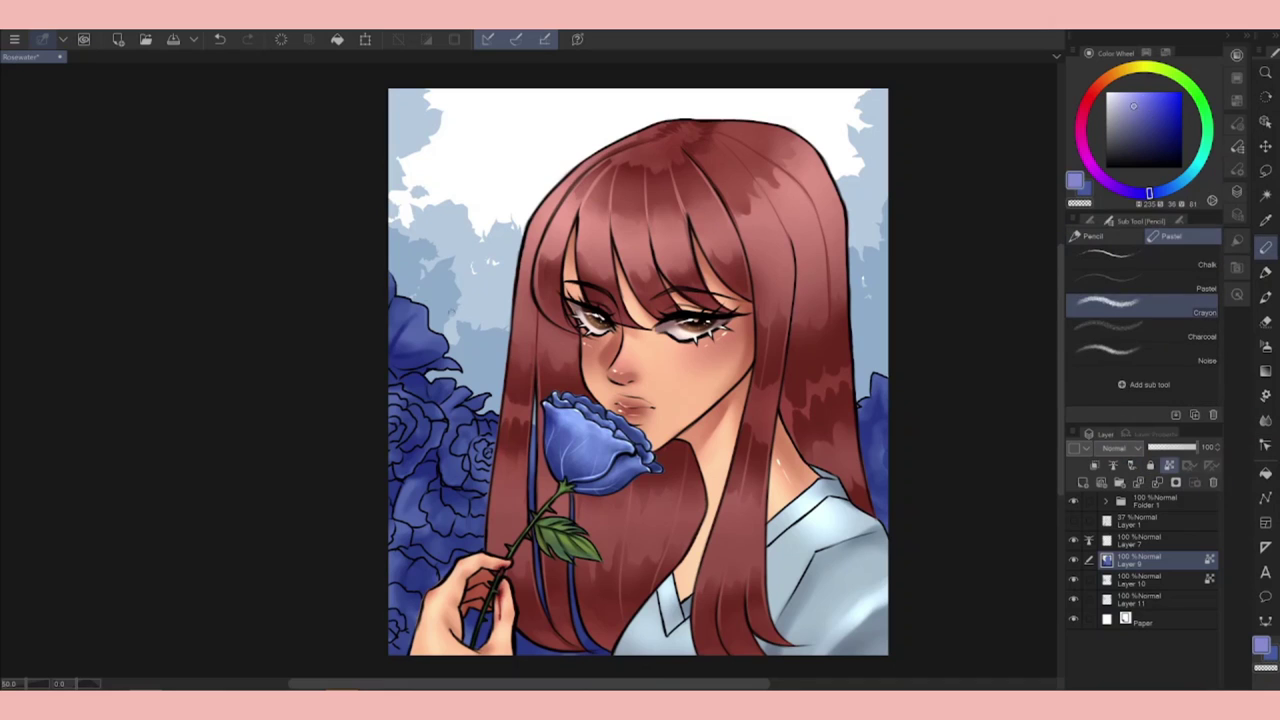
left_click(1140, 481)
mouse_move(433, 329)
left_mouse_down()
mouse_move(416, 321)
mouse_move(407, 365)
mouse_move(432, 442)
mouse_move(397, 427)
left_mouse_up()
mouse_move(483, 451)
left_mouse_down()
mouse_move(465, 415)
mouse_move(405, 500)
mouse_move(450, 483)
mouse_move(400, 540)
mouse_move(395, 600)
left_mouse_up()
left_click_drag(440, 545, 425, 578)
left_click_drag(870, 378, 872, 405)
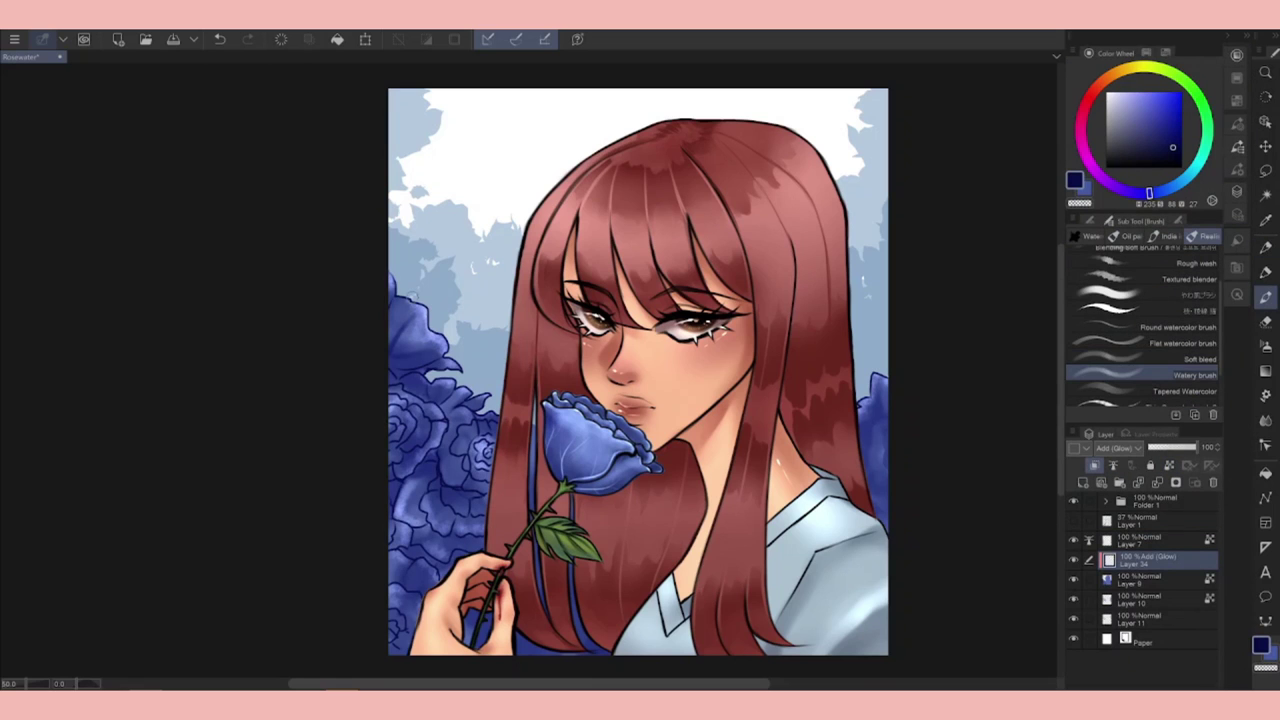
left_click(220, 40)
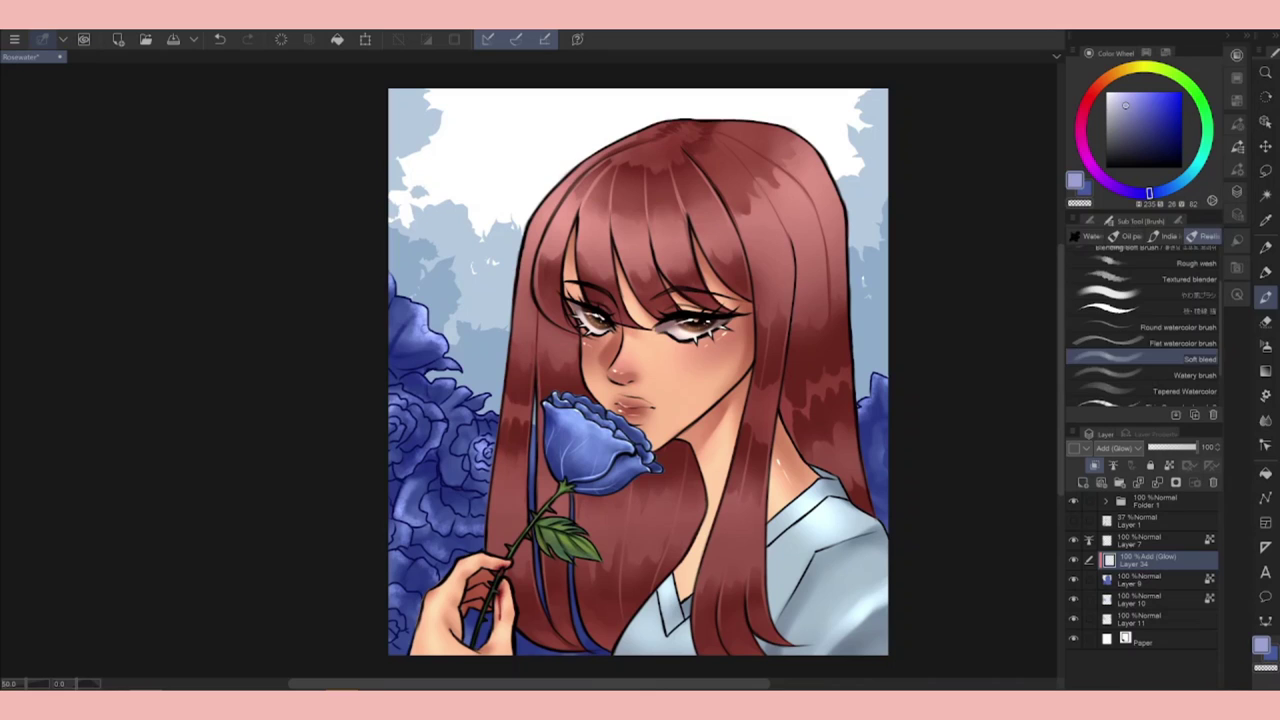
Refine the lavender petal highlights with the Soft bleed brush and smooth them with the Simple blender.
key("j")
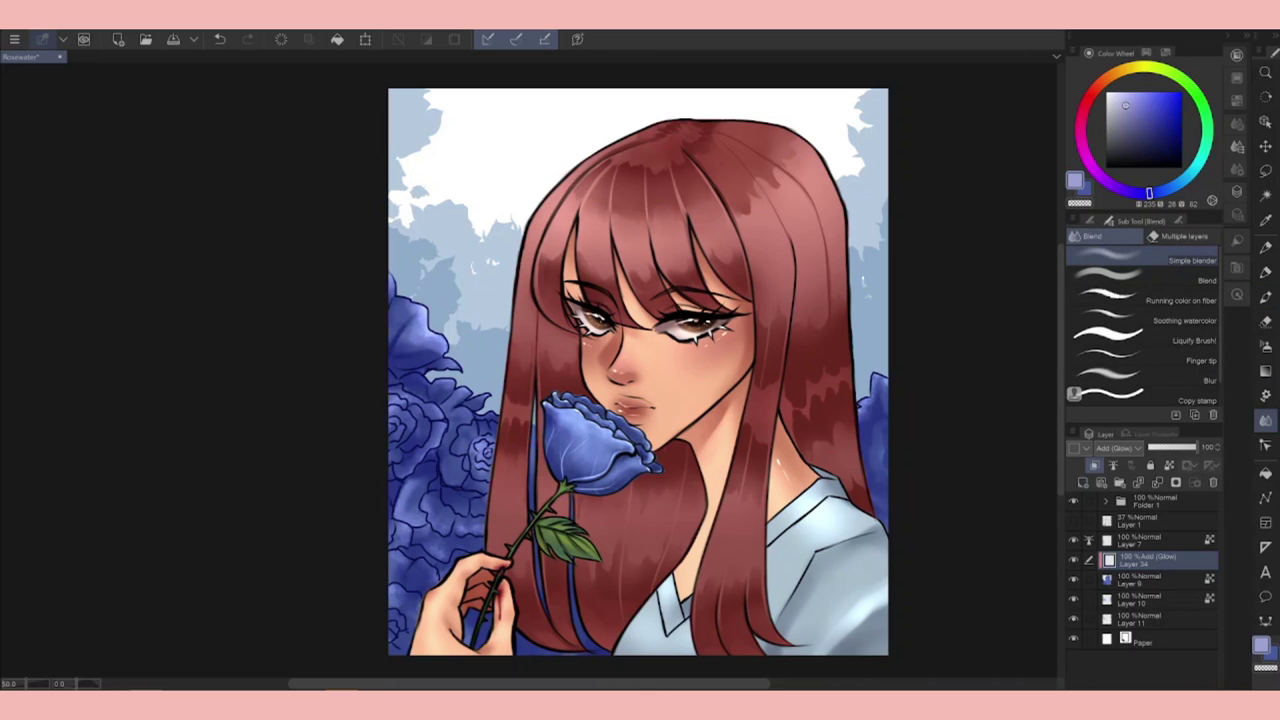
left_click(1140, 540)
key("e")
left_click(1160, 560)
key("j")
key("b")
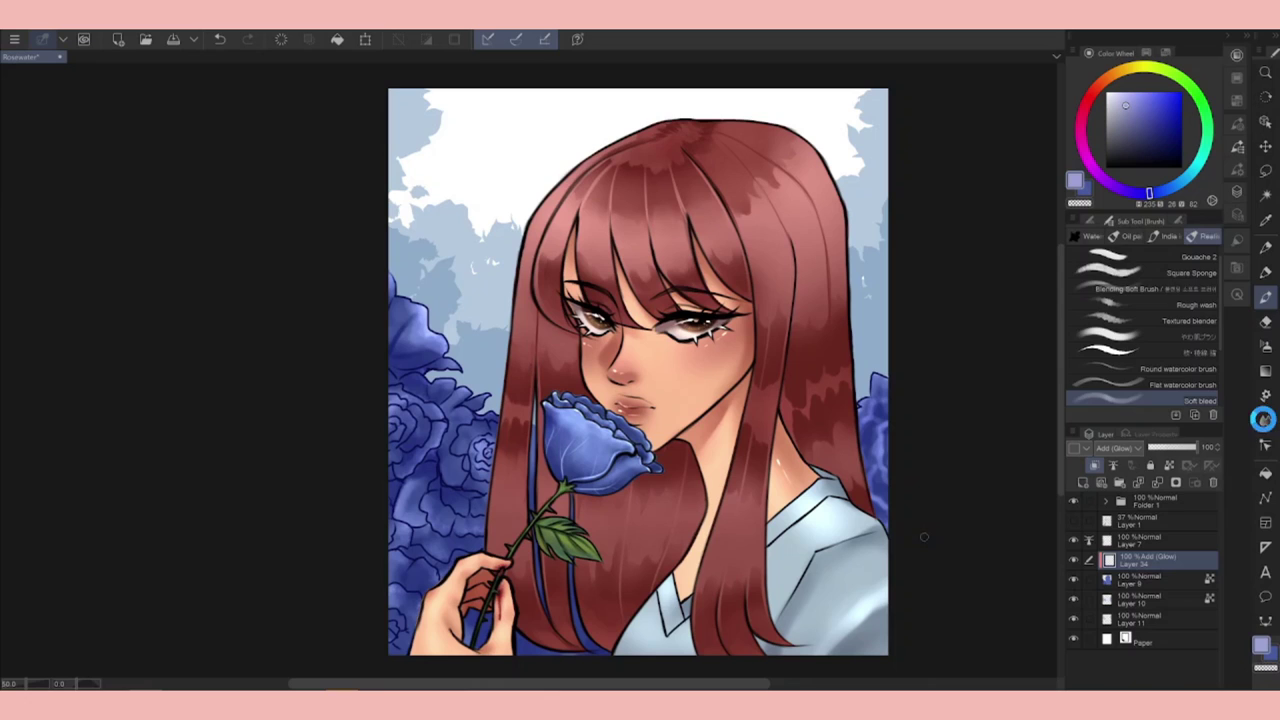
left_click(1265, 420)
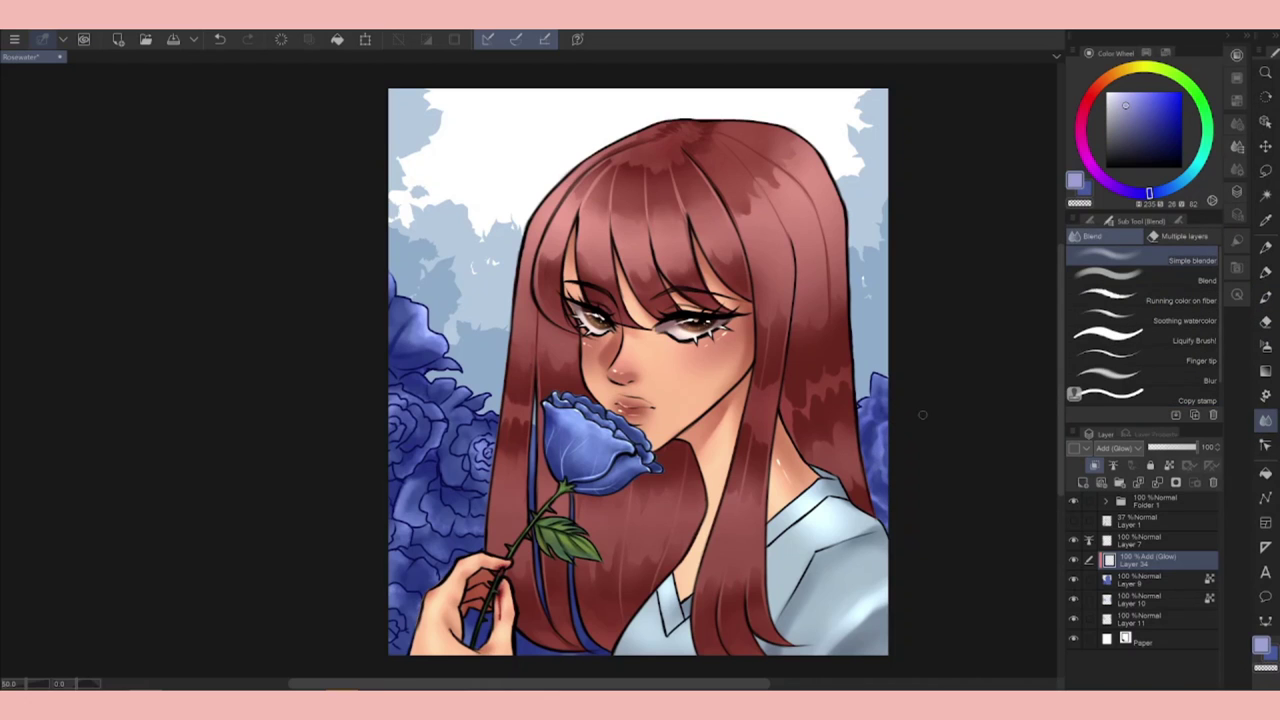
Merge the glow layer into the background roses and apply a Gaussian blur of strength 57.50 to their line art layer.
left_click(1163, 569)
left_click(263, 40)
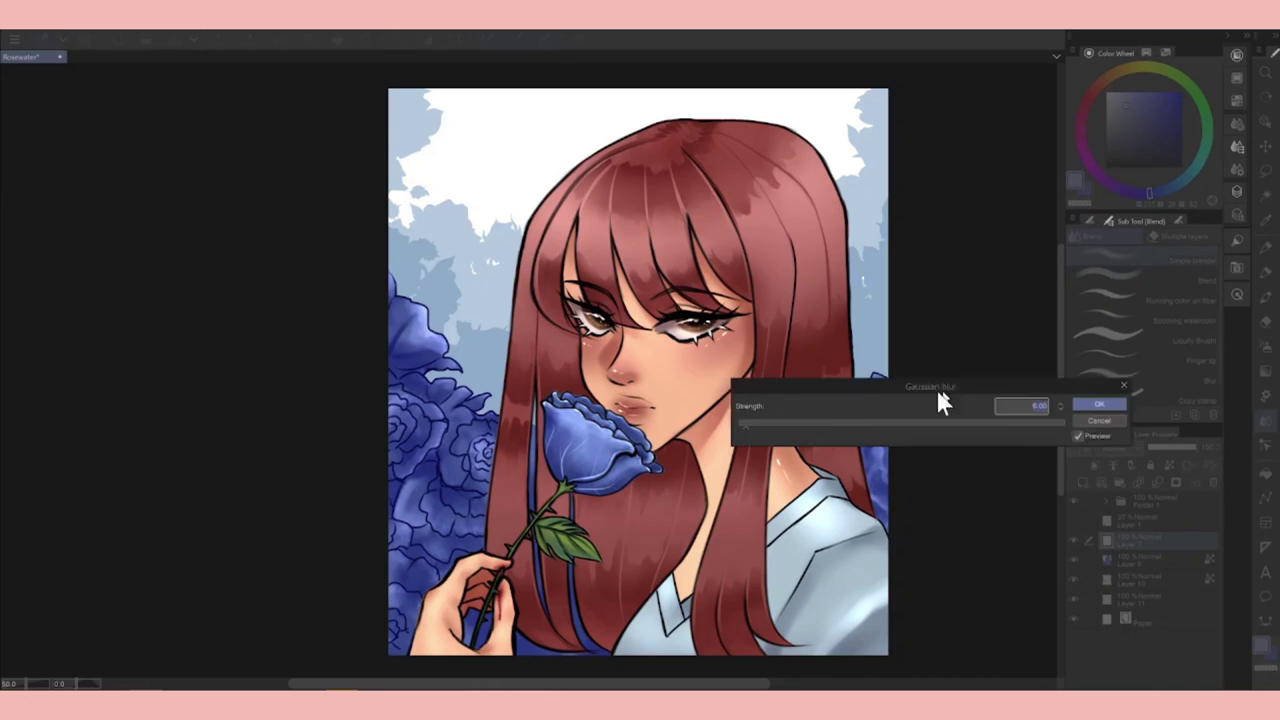
left_click_drag(588, 556, 660, 573)
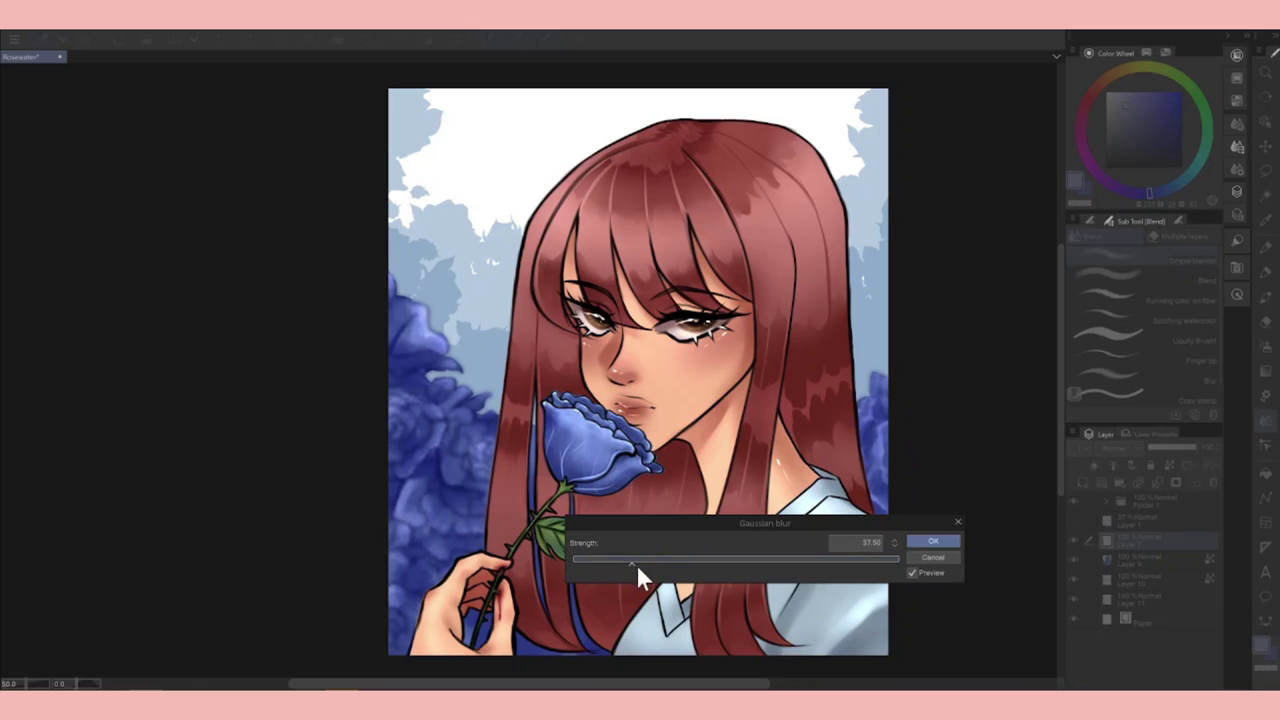
left_click(932, 545)
Apply a Gaussian blur to the deeper blue rose silhouette layer behind the background roses.
left_click(1163, 560)
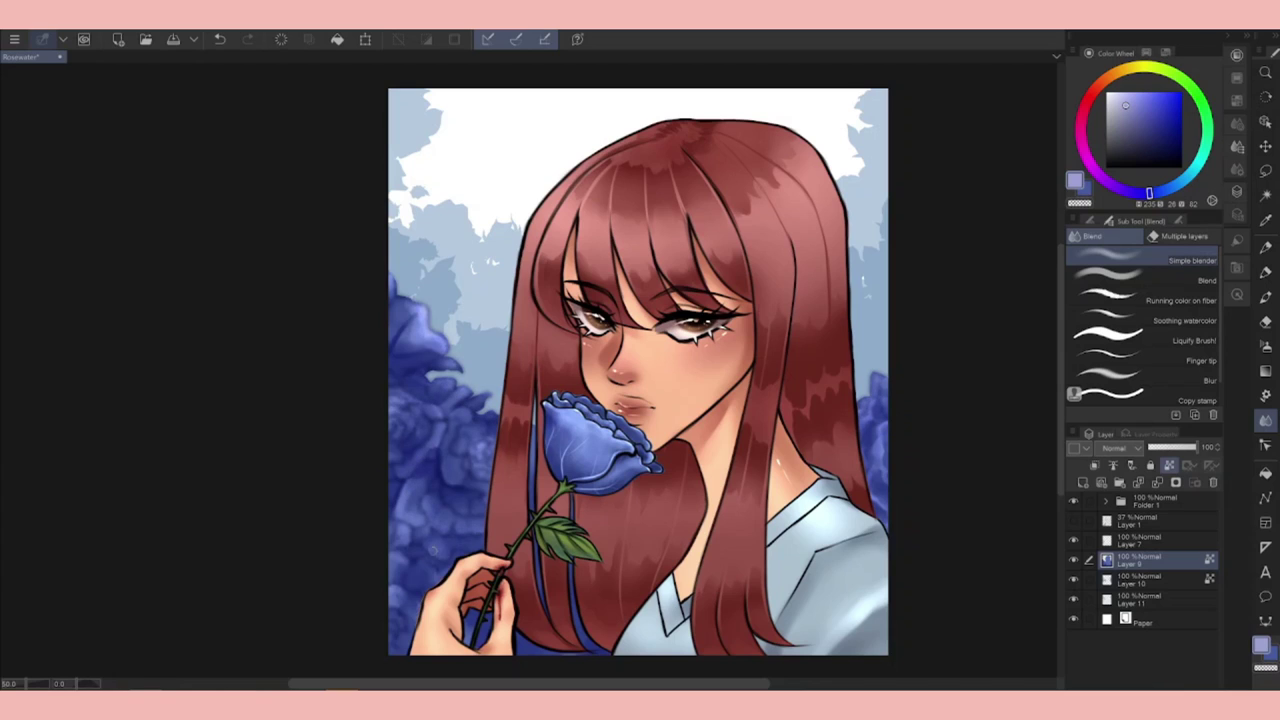
left_click(1163, 580)
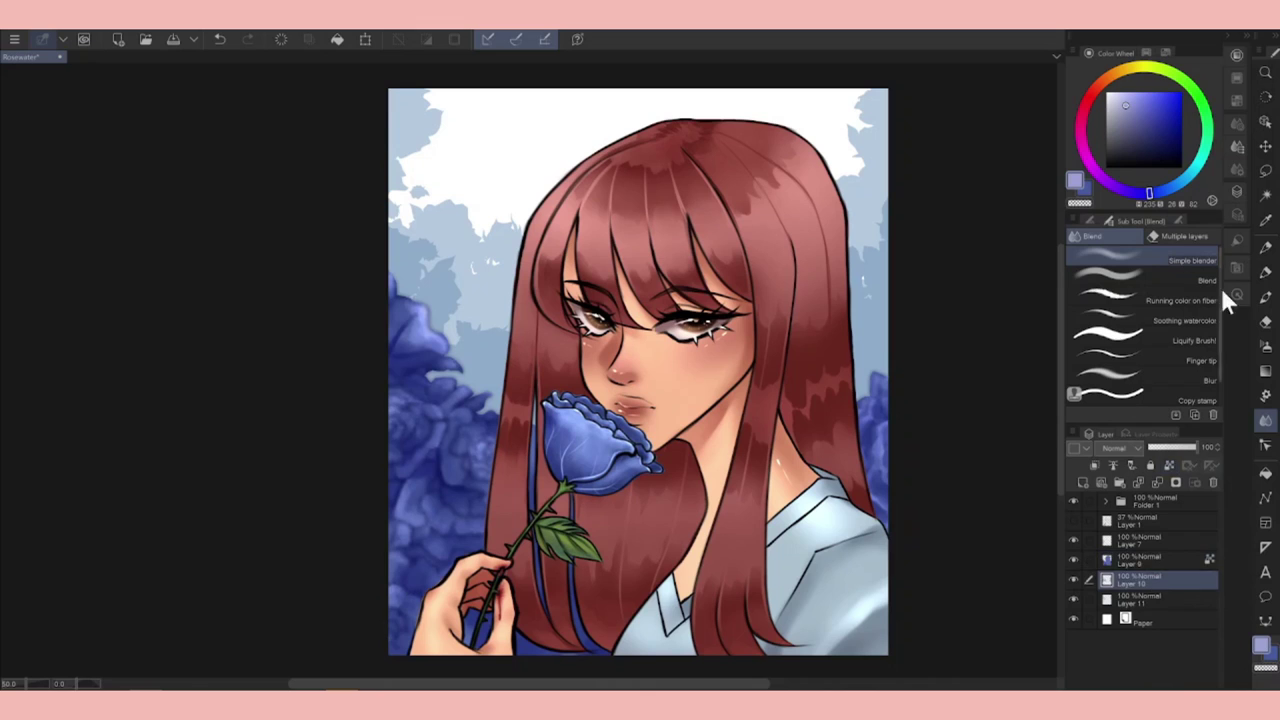
key("ctrl+shift+f")
left_click(939, 580)
Try a Gaussian blur on the rearmost pale rose silhouette layer and undo it.
left_click(1140, 600)
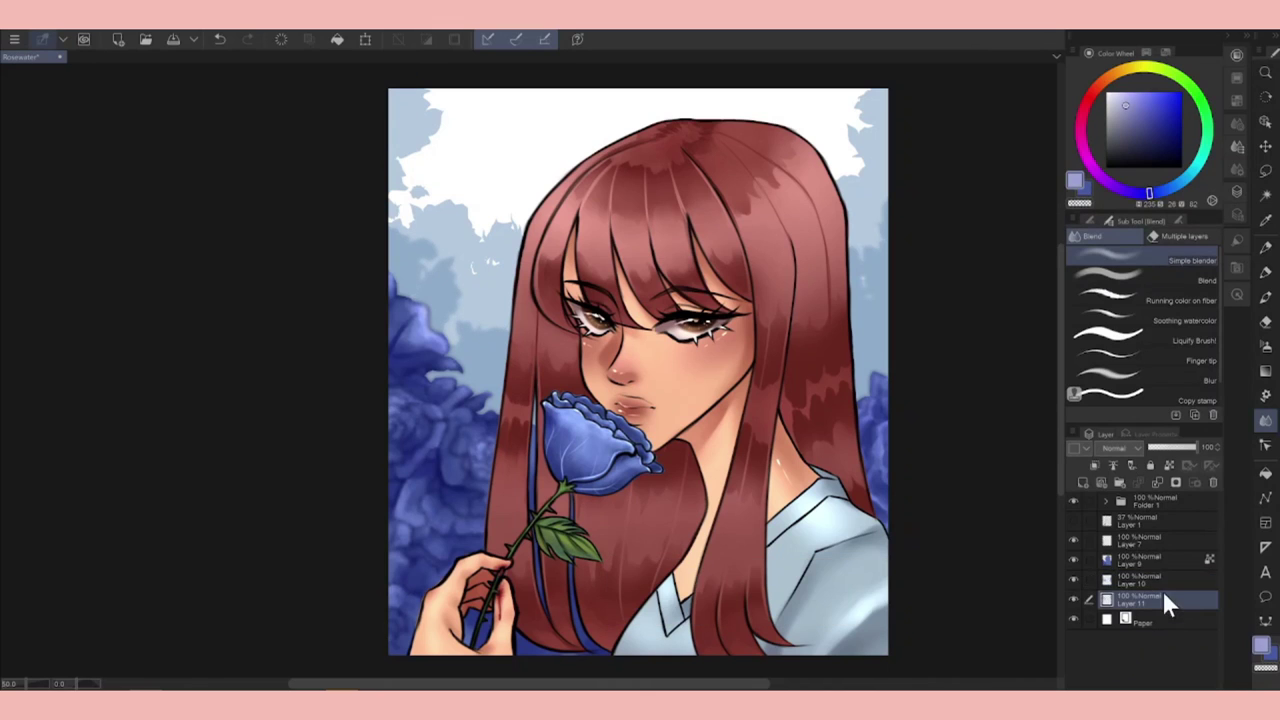
key("ctrl+shift+f")
left_click_drag(700, 607, 716, 591)
left_click(962, 588)
left_click(220, 39)
Undo the Gaussian blurs on the background roses and restore their crisp line art layer.
left_click(1160, 560)
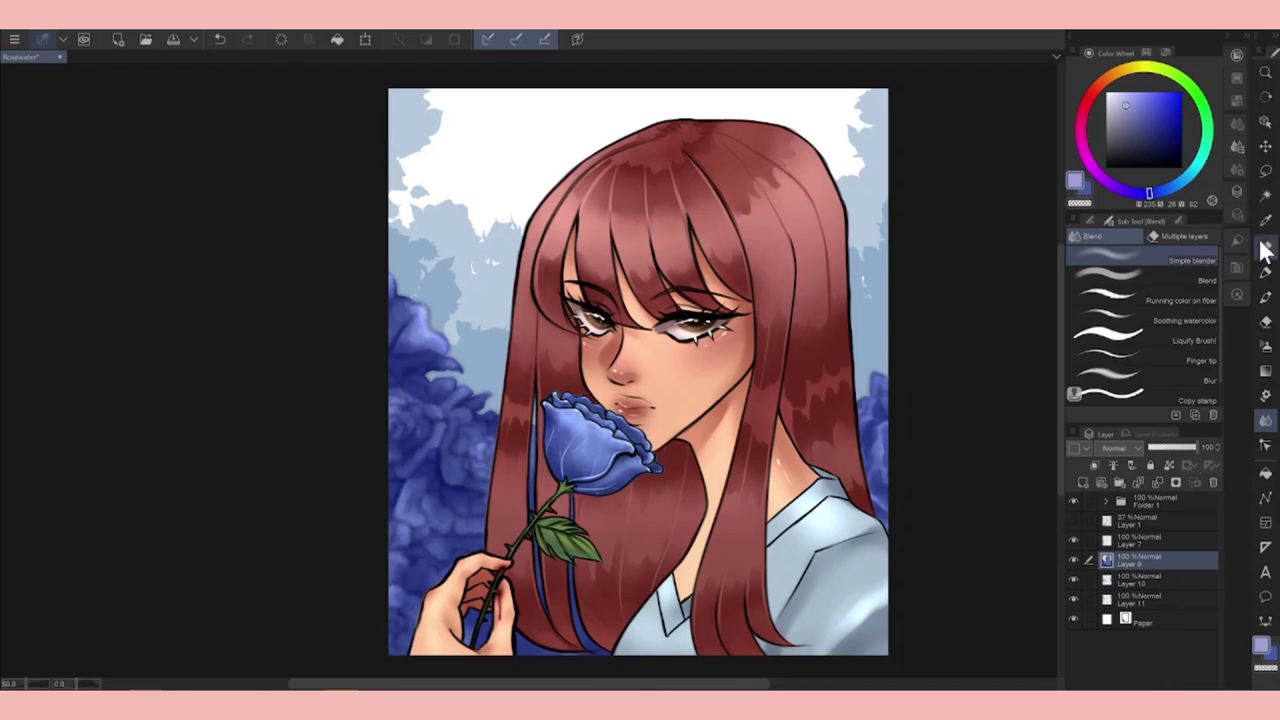
left_click(1265, 247)
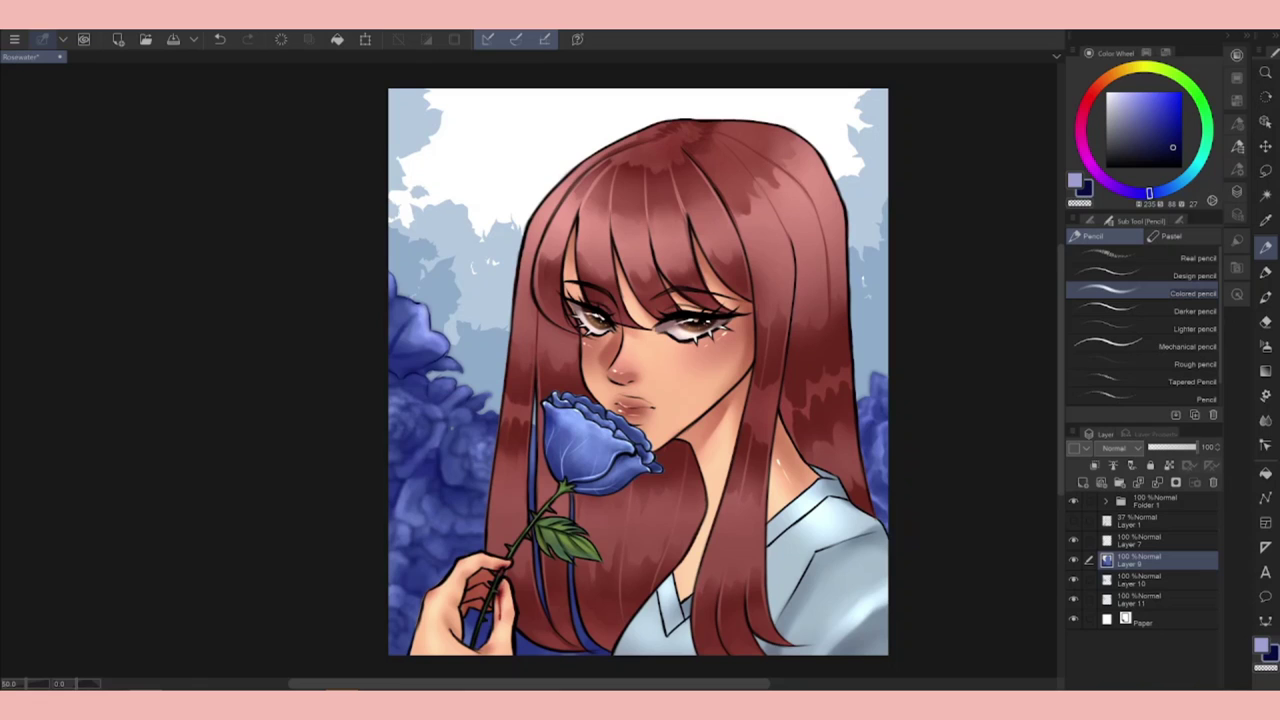
key("ctrl+z")
left_click(1169, 465)
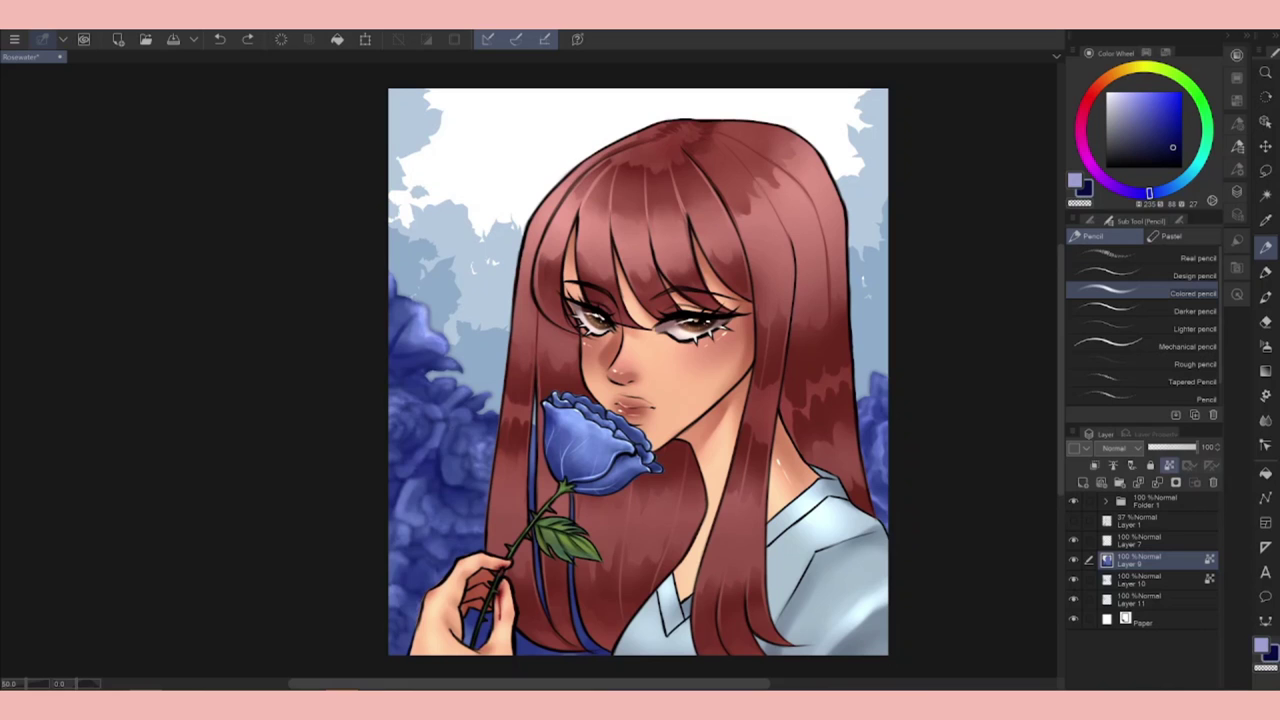
left_click(1140, 538)
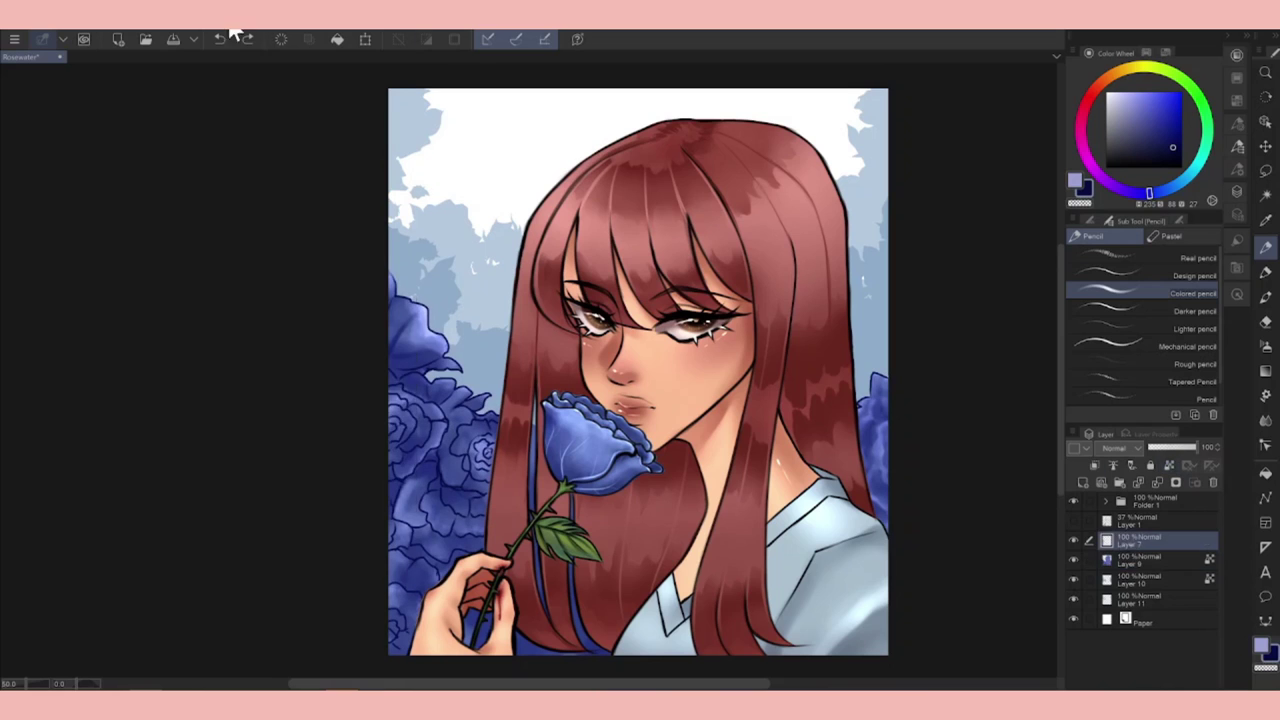
Merge the background roses' line art into their colour layer, lock its transparent pixels and soften the lines with the Simple blender.
left_click(952, 588)
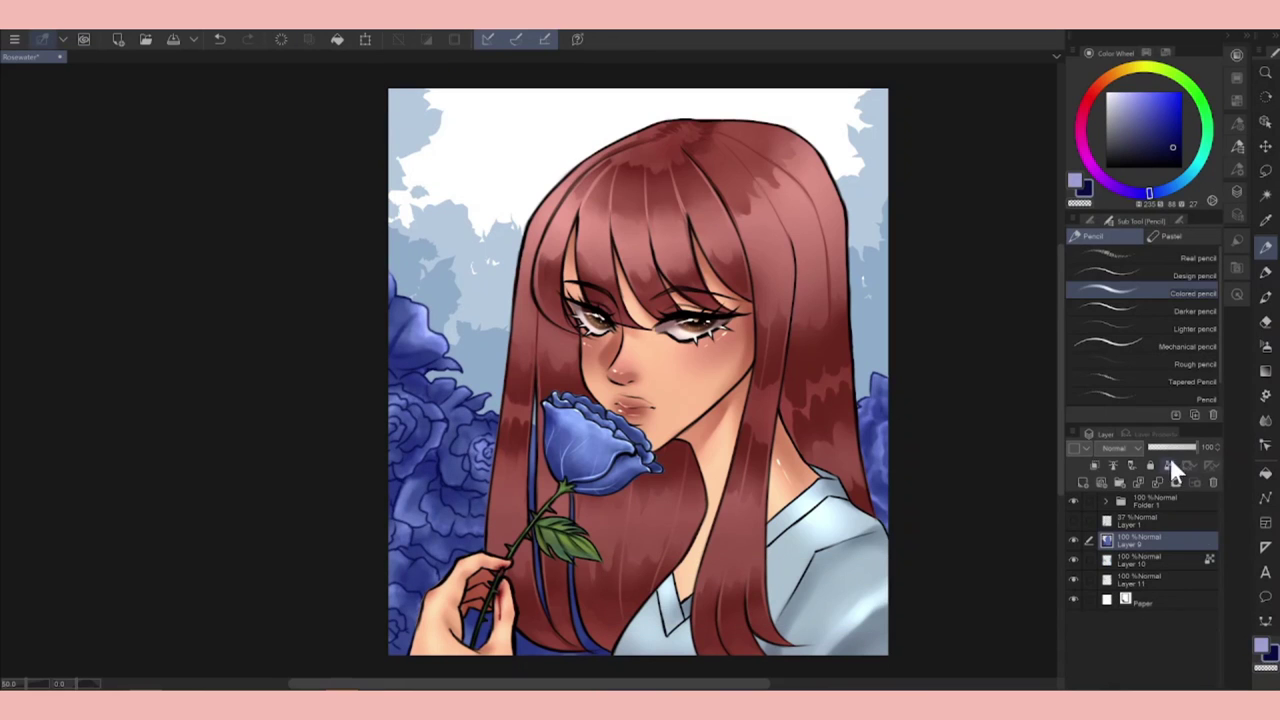
key("j")
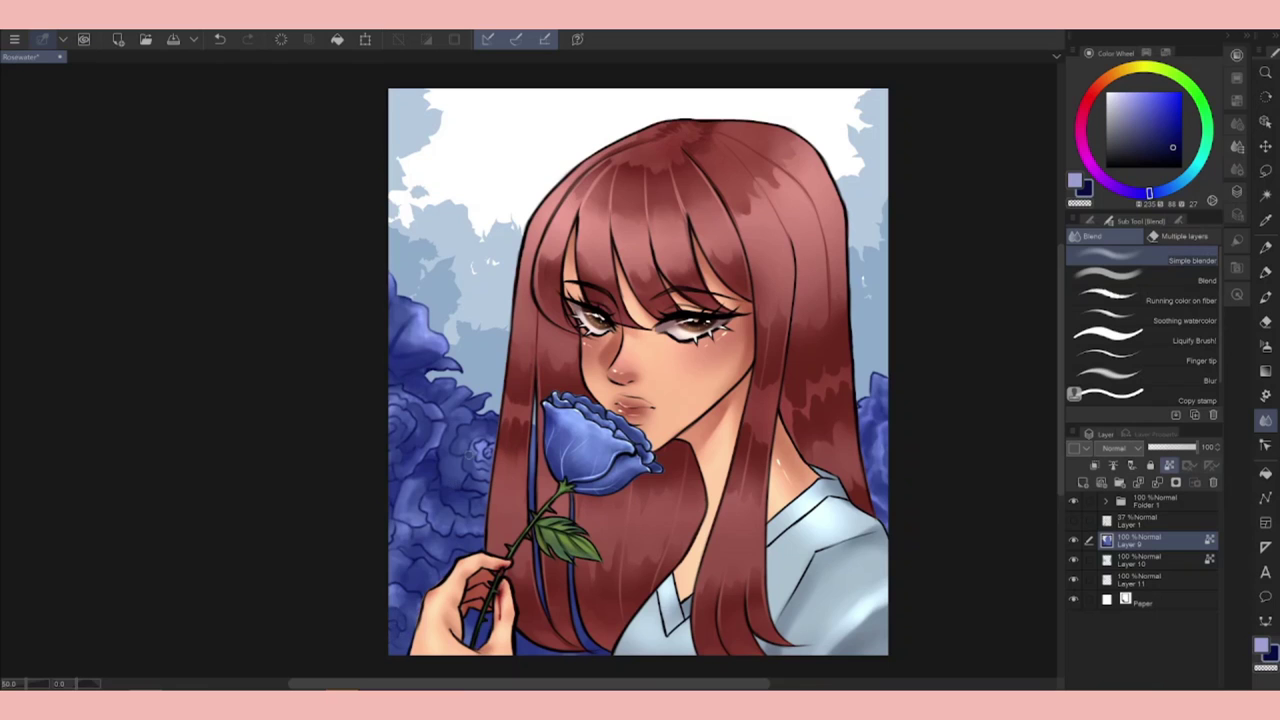
Paint soft highlights on the background roses on both sides with the Noise pastel brush on a clipped Add (Glow) layer.
key("p")
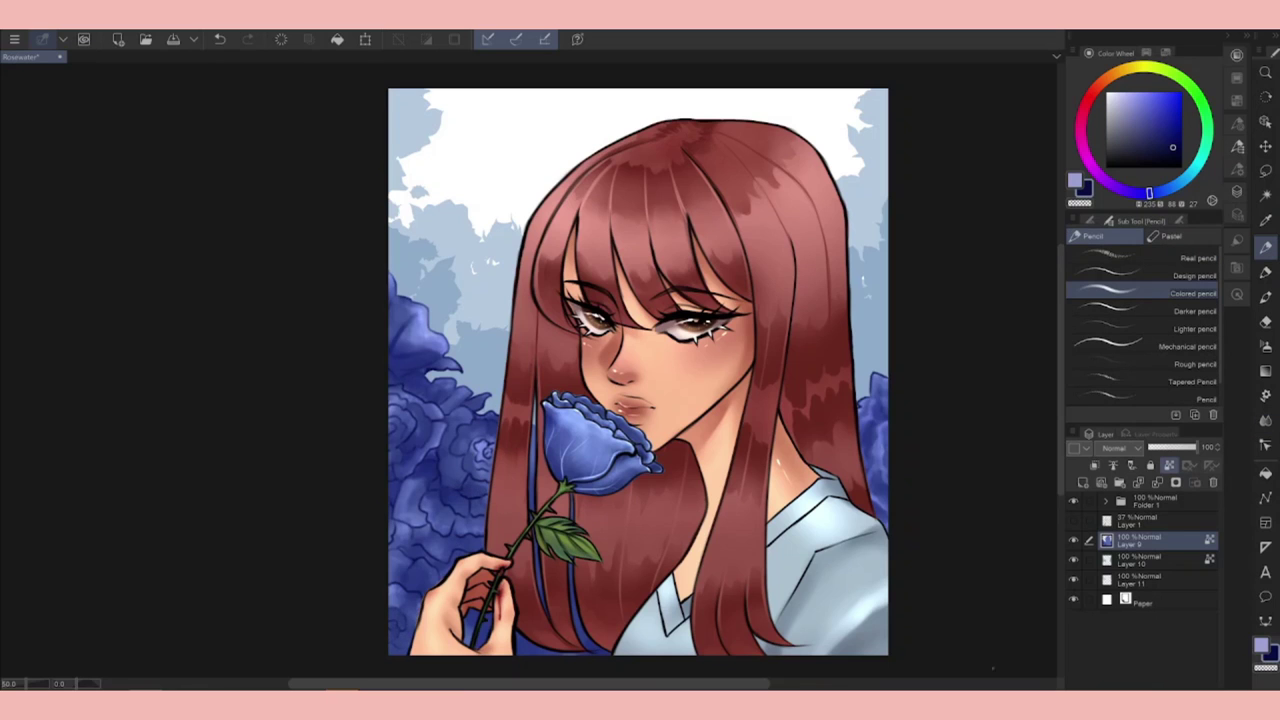
left_click(1170, 236)
left_click(1140, 449)
mouse_move(440, 512)
left_mouse_down()
mouse_move(452, 435)
mouse_move(474, 438)
mouse_move(424, 408)
left_mouse_up()
left_click_drag(394, 454, 410, 476)
mouse_move(420, 536)
left_mouse_down()
mouse_move(448, 550)
mouse_move(480, 542)
left_mouse_up()
left_click_drag(414, 512, 412, 478)
key("ctrl+z")
mouse_move(890, 436)
left_mouse_down()
mouse_move(866, 442)
mouse_move(872, 410)
mouse_move(866, 456)
mouse_move(880, 492)
left_mouse_up()
Add a clipped Normal layer above the glow and brush purple tones over the left background roses with the Noise pastel.
left_click(1084, 482)
left_click_drag(1134, 198, 1127, 190)
left_click(1139, 104)
mouse_move(408, 360)
left_mouse_down()
mouse_move(395, 488)
mouse_move(416, 583)
left_mouse_up()
left_click_drag(468, 366, 410, 372)
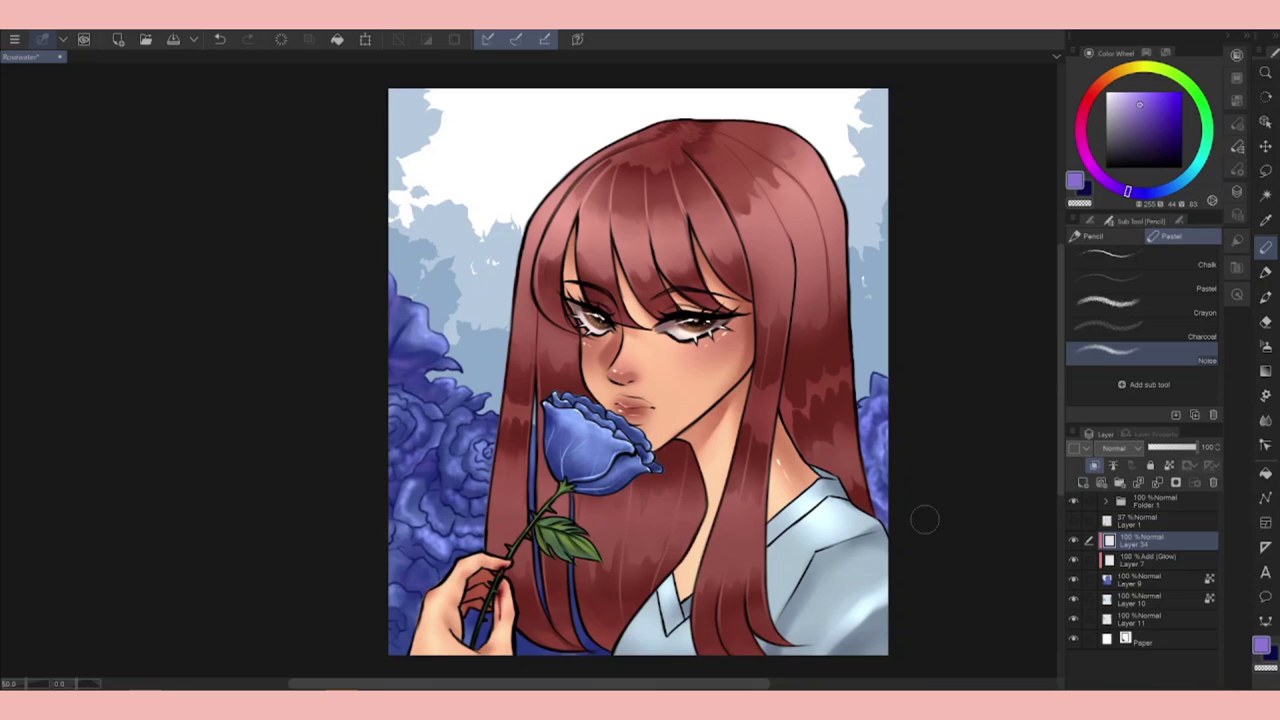
Lock the transparent pixels of line art Layer 2 in Folder 1 and recolour the hair lines dark red with the Marker pen.
left_click(1105, 500)
scroll(1140, 590, "down", 3)
left_click(1150, 587)
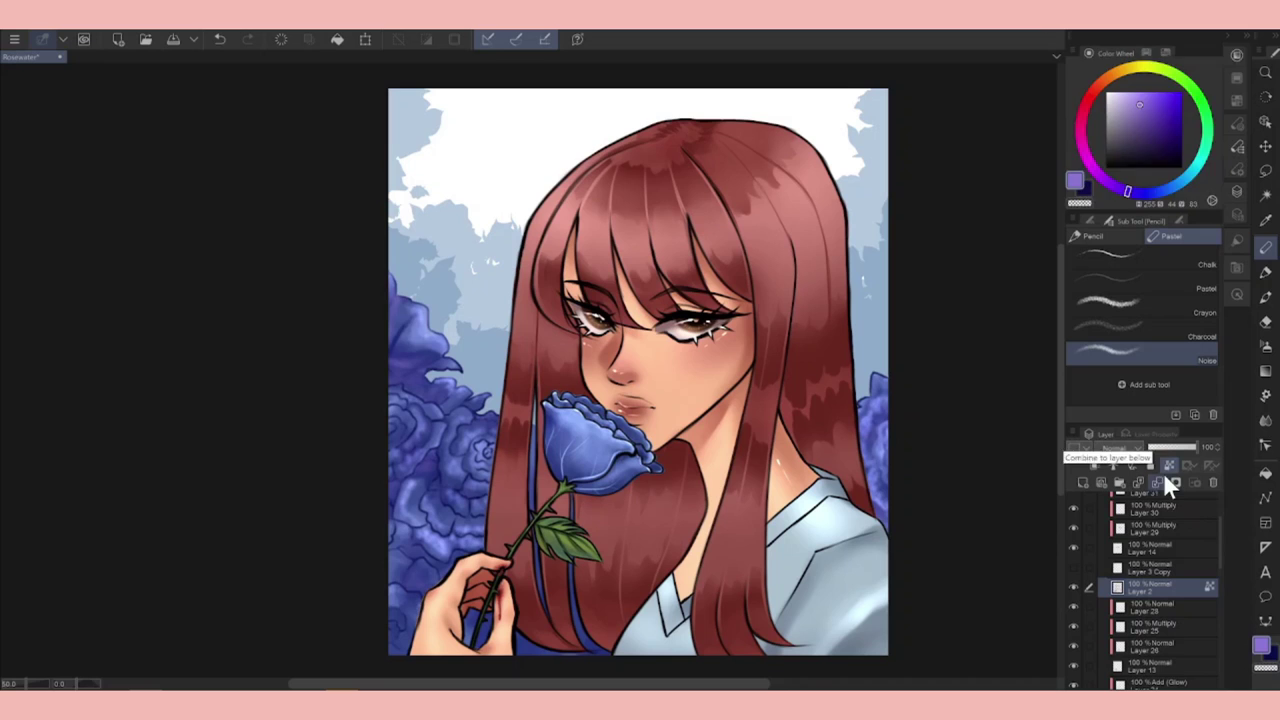
key("p")
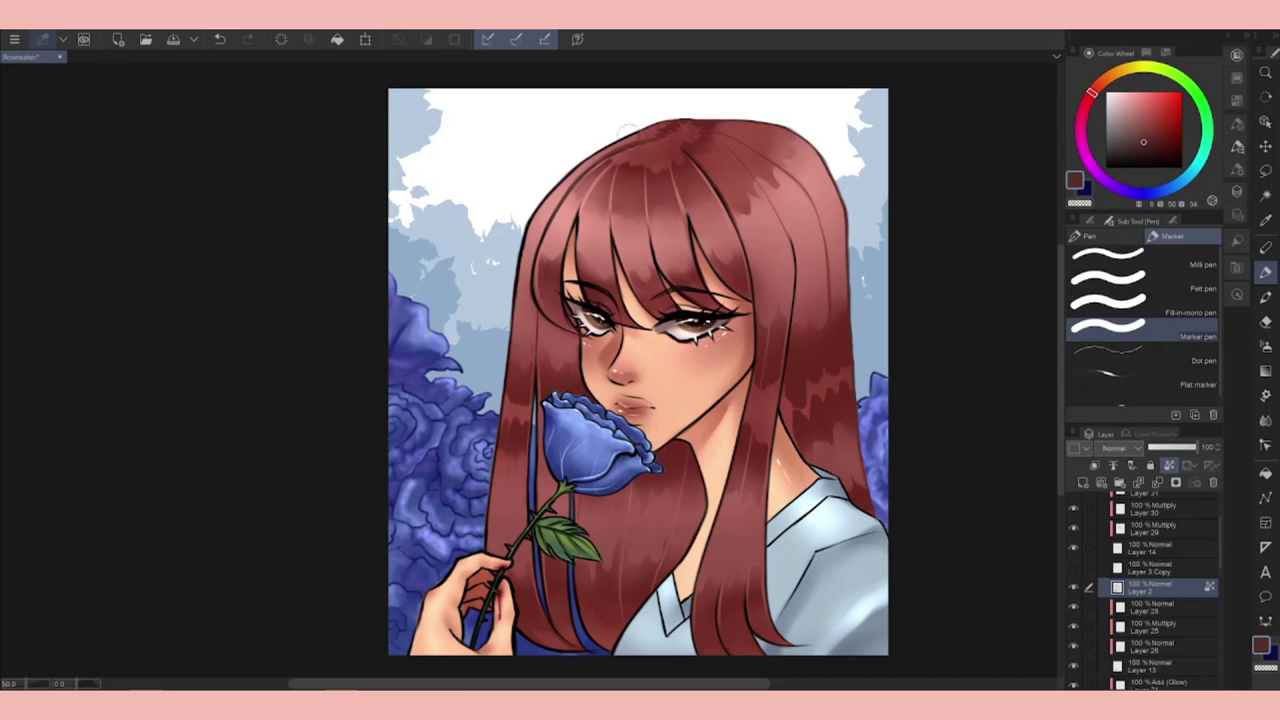
left_click_drag(722, 215, 718, 300)
left_click_drag(632, 228, 640, 318)
left_click_drag(565, 212, 570, 335)
left_click_drag(495, 355, 498, 530)
left_click_drag(536, 360, 545, 645)
left_click_drag(590, 562, 610, 600)
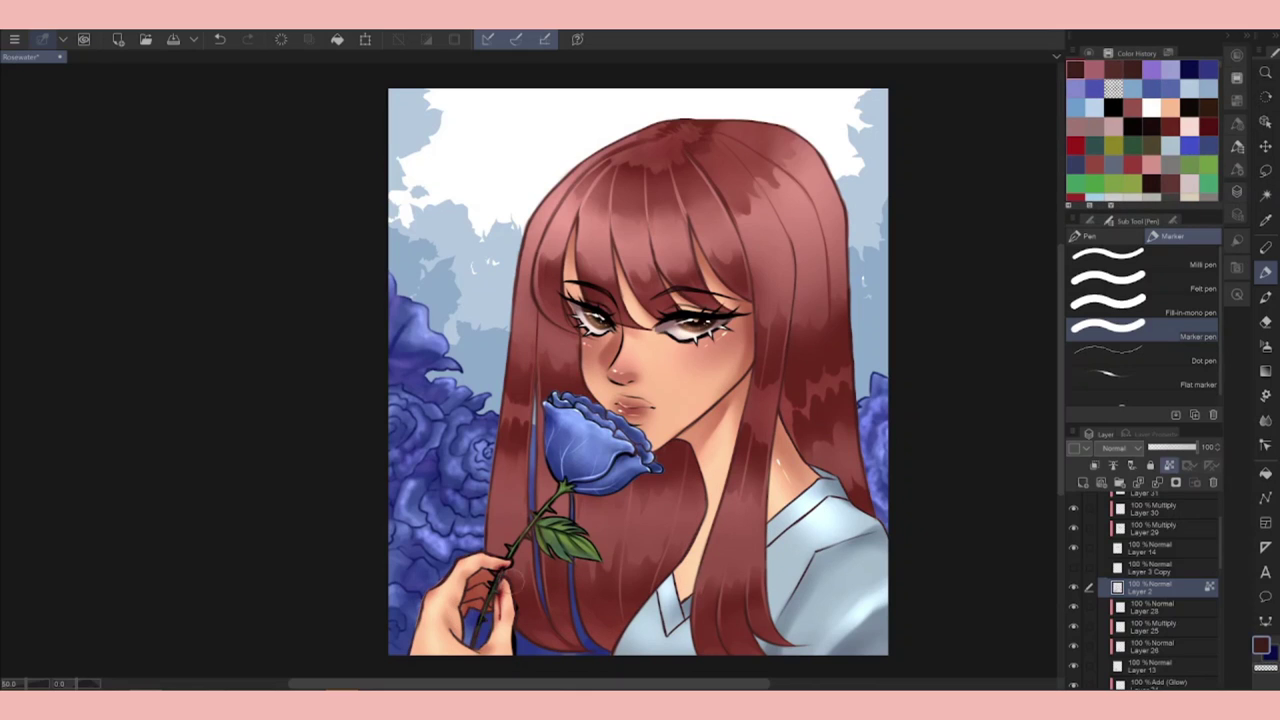
Recolour the hand and stem outlines dark reddish brown and the held rose's outlines in blue tones.
left_click(1075, 69)
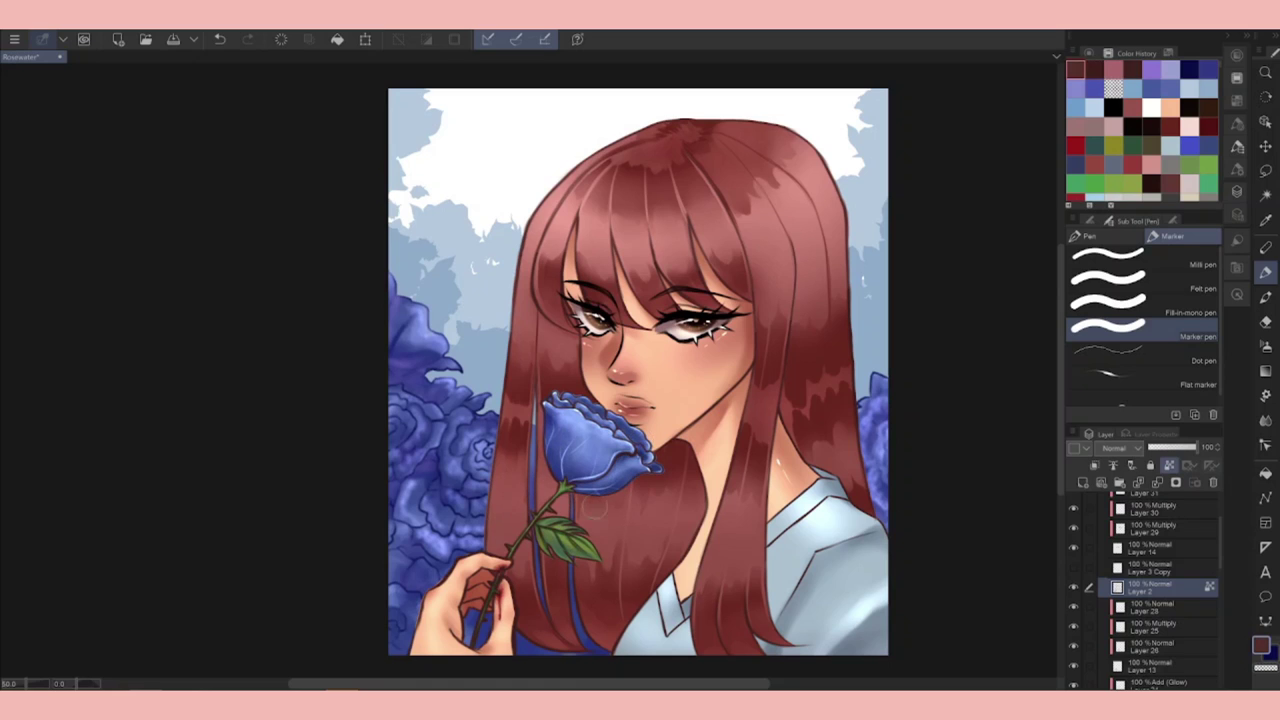
key("j")
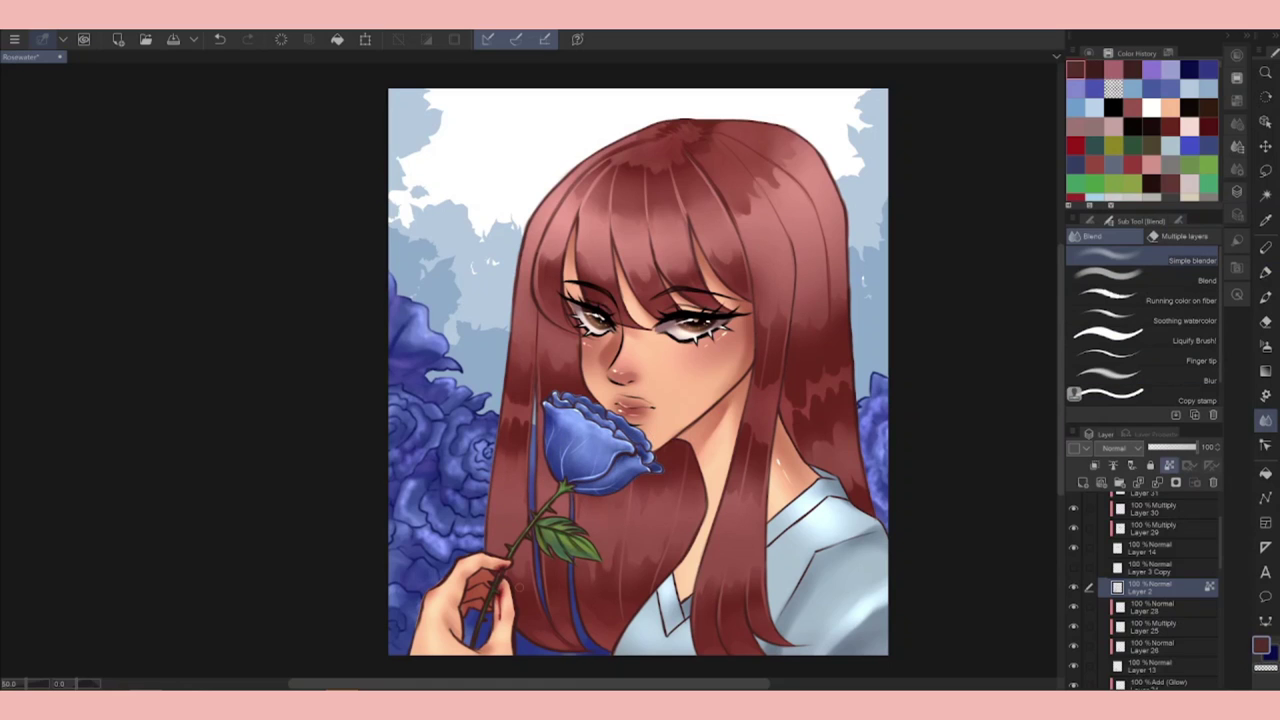
left_click(1207, 64, "alt")
key("p")
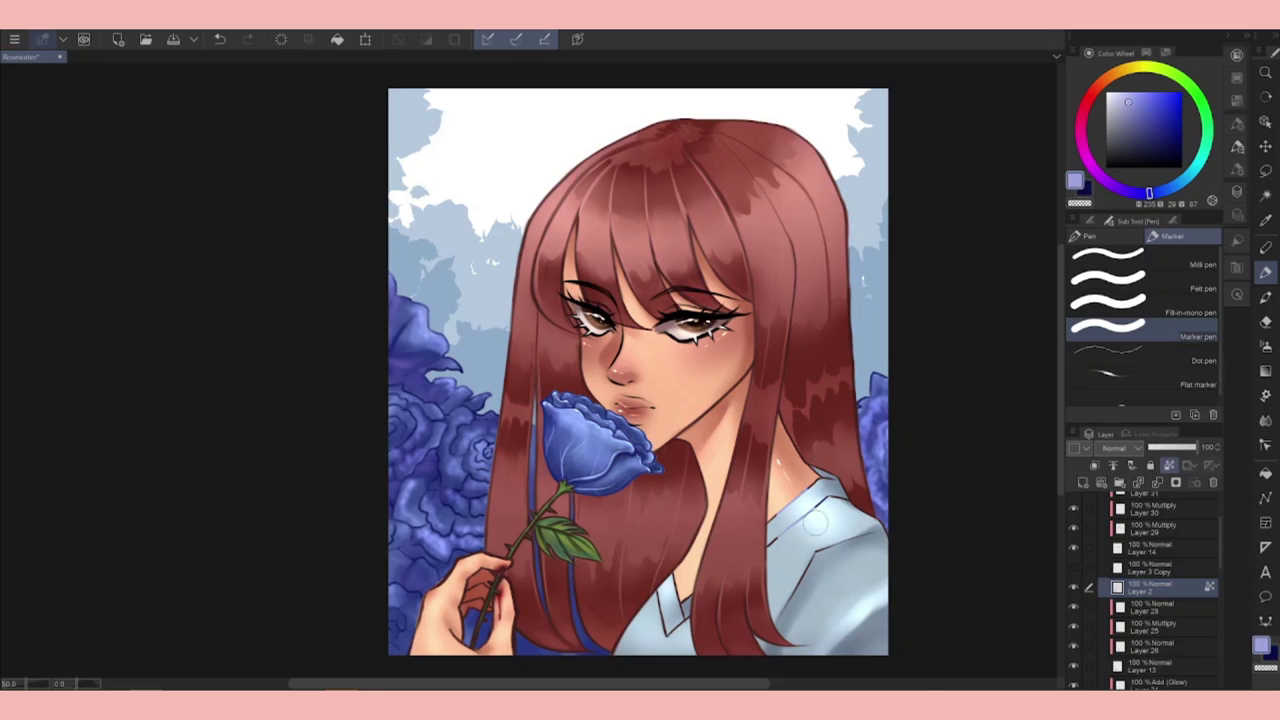
Recolour the shirt's line art in light blue tones sampled from the fabric.
left_click(795, 500, "alt")
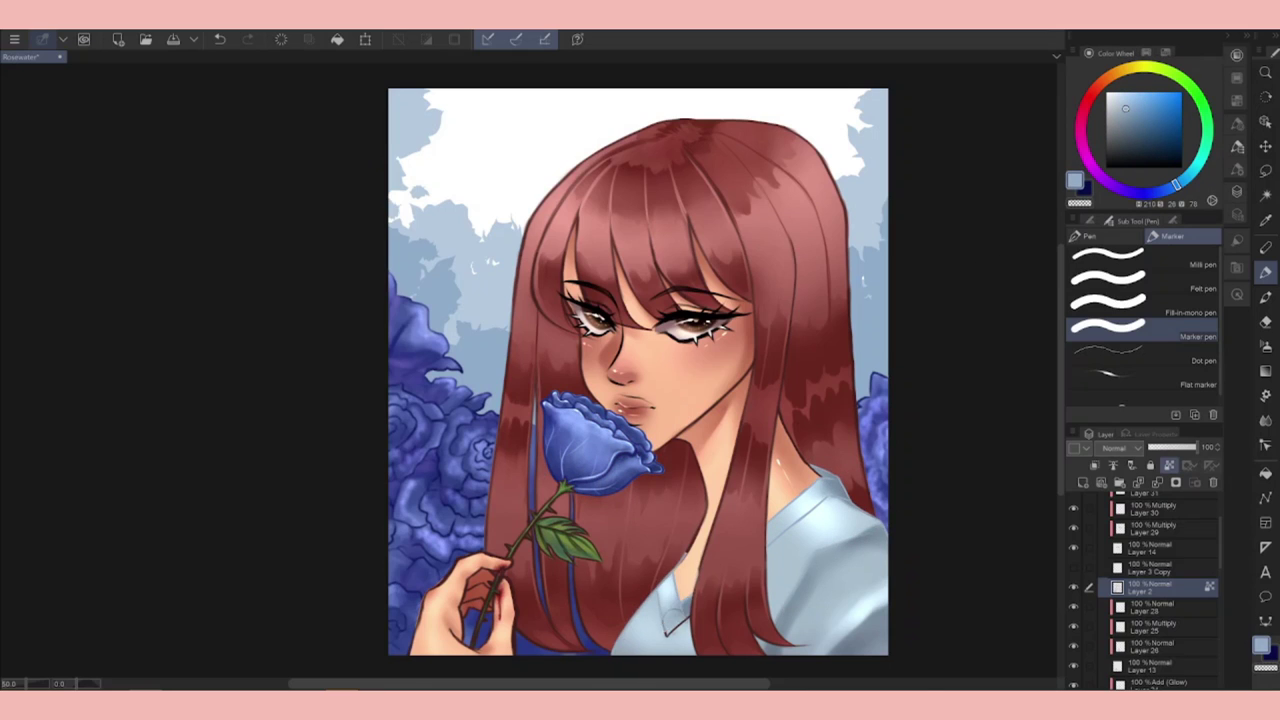
left_click(1147, 52)
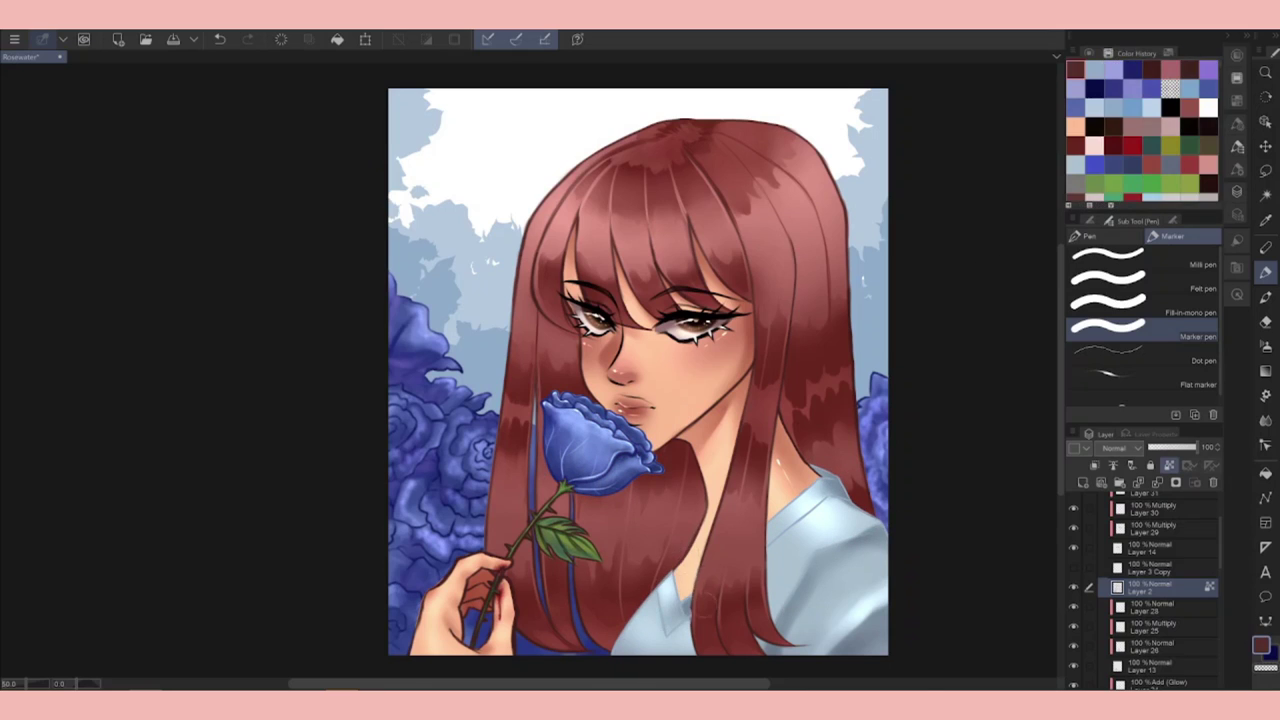
left_click(727, 645, "alt")
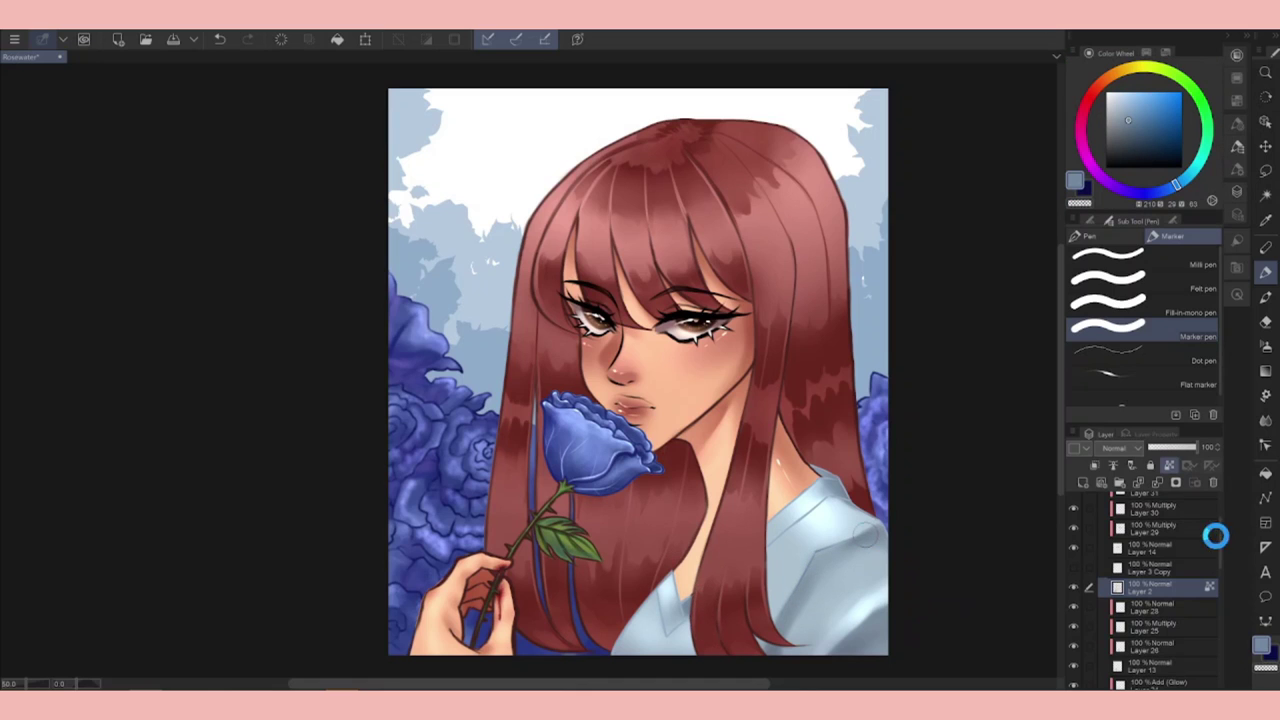
Lock the transparent pixels of Layer 3 and recolour the nose and lip lines dark reddish brown.
scroll(1094, 617, "up", 2)
left_click(1094, 540)
left_click_drag(628, 390, 642, 397)
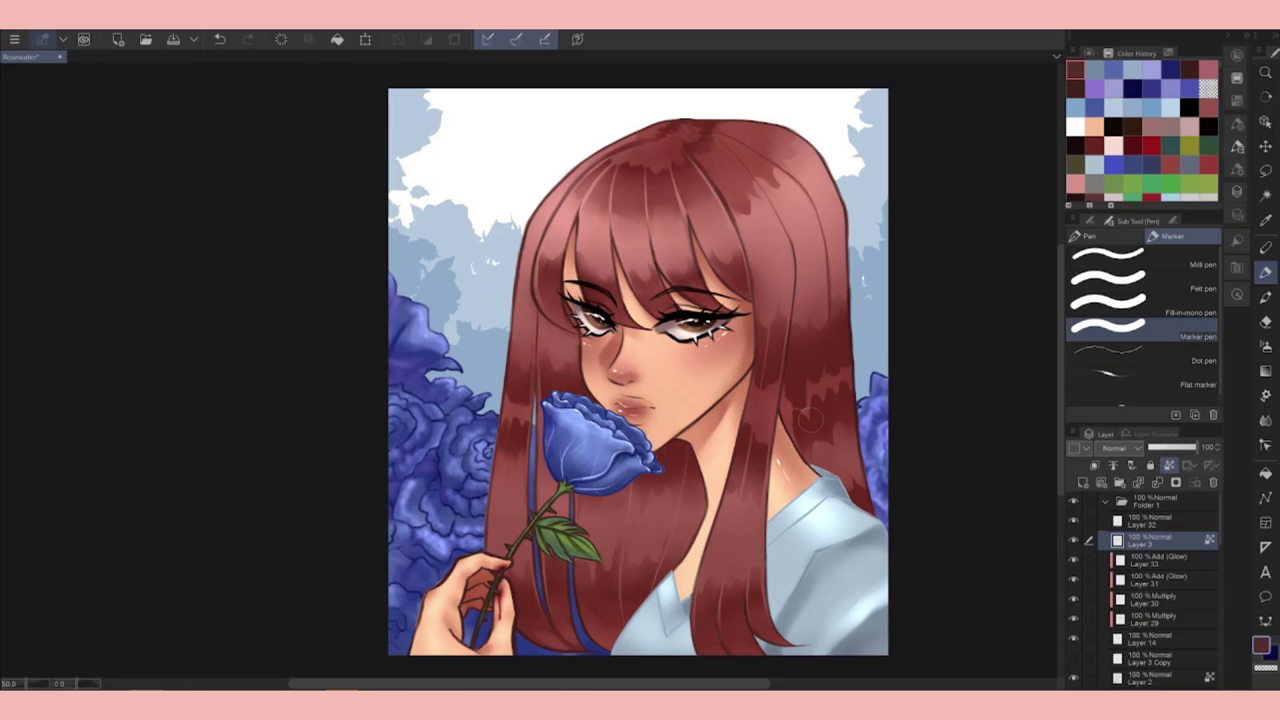